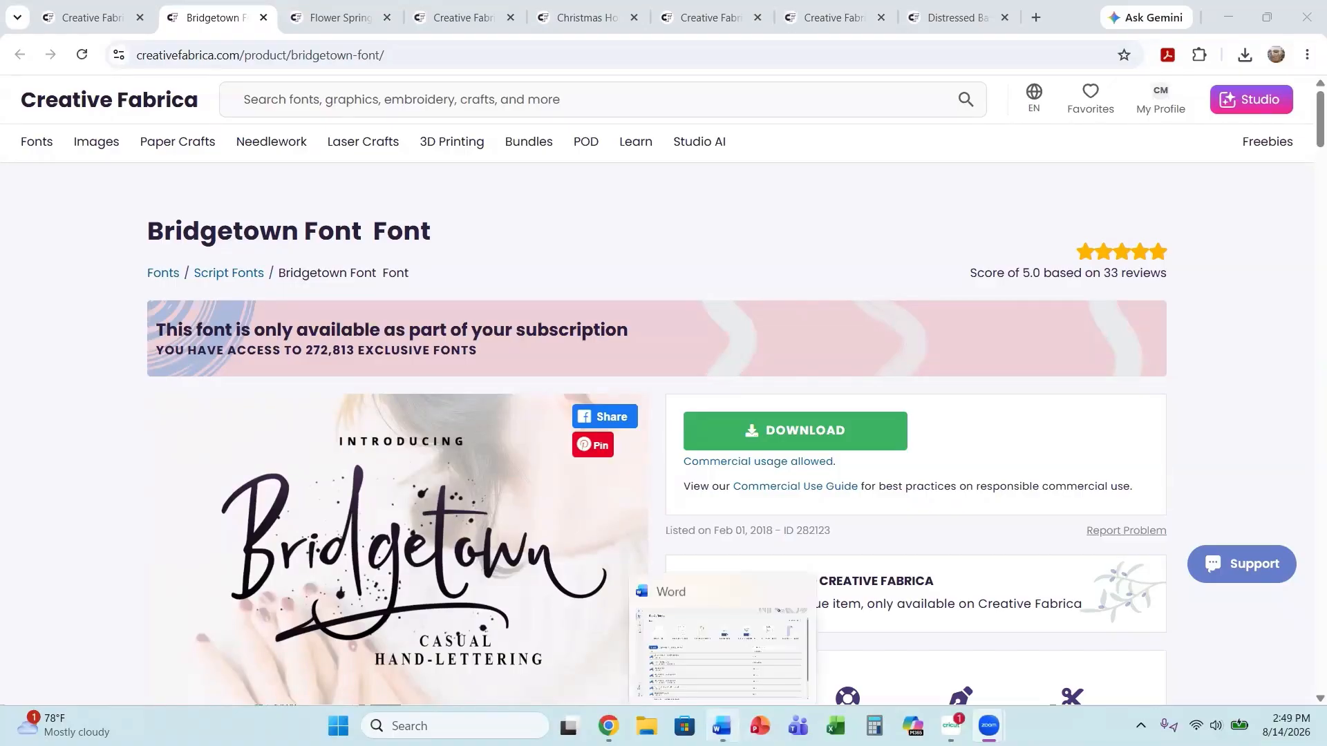
click(722, 726)
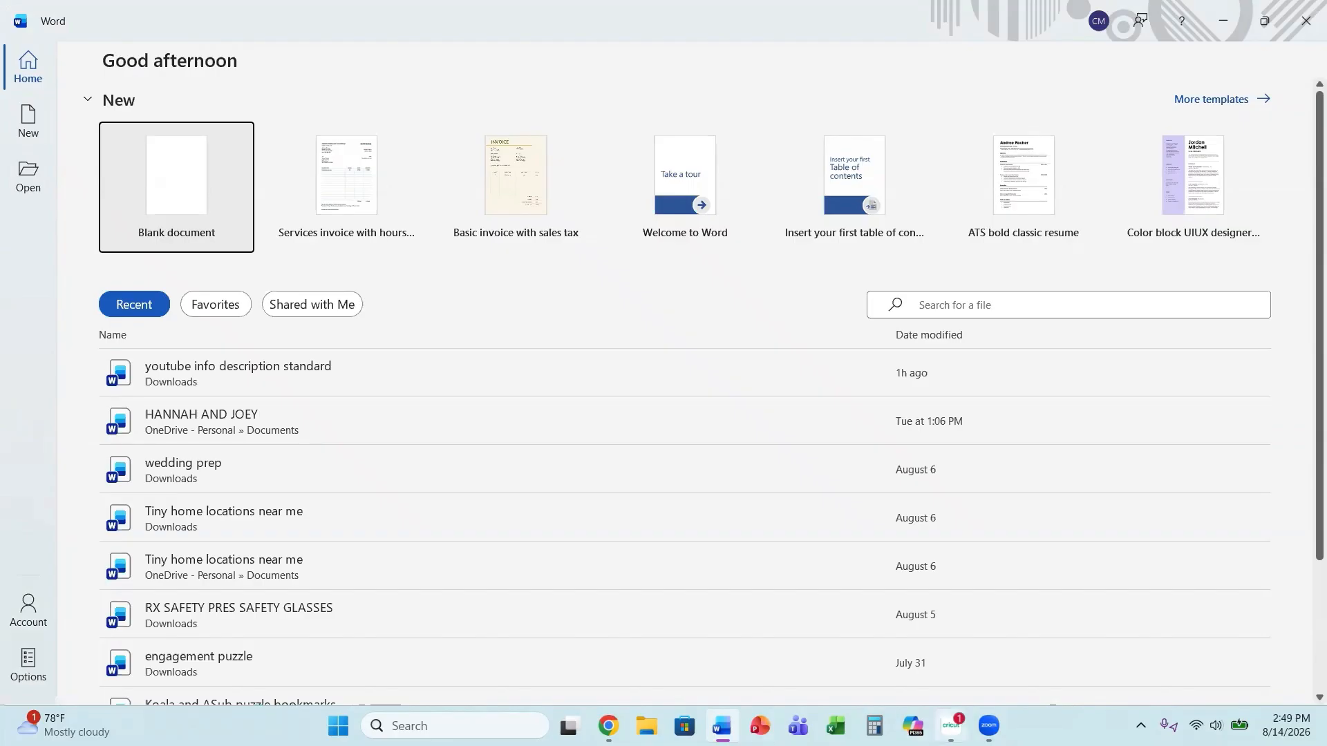
click(951, 725)
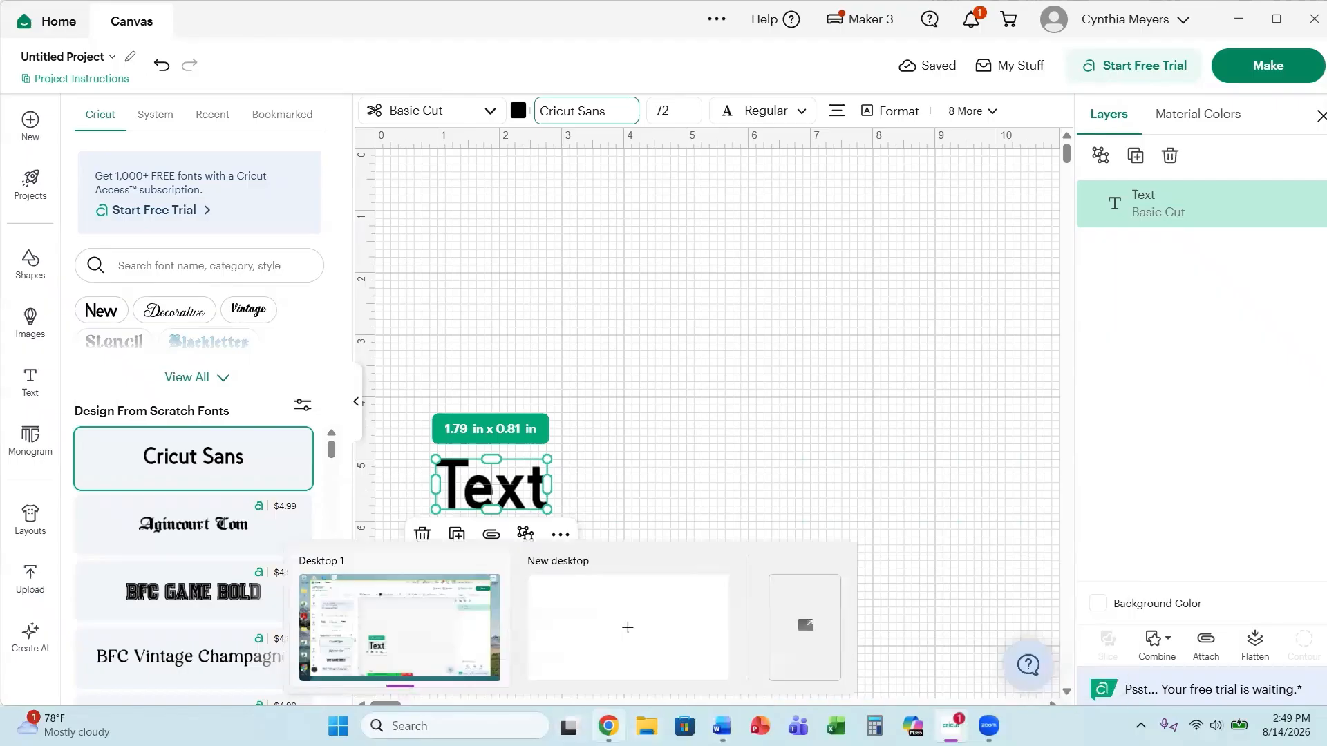
click(608, 726)
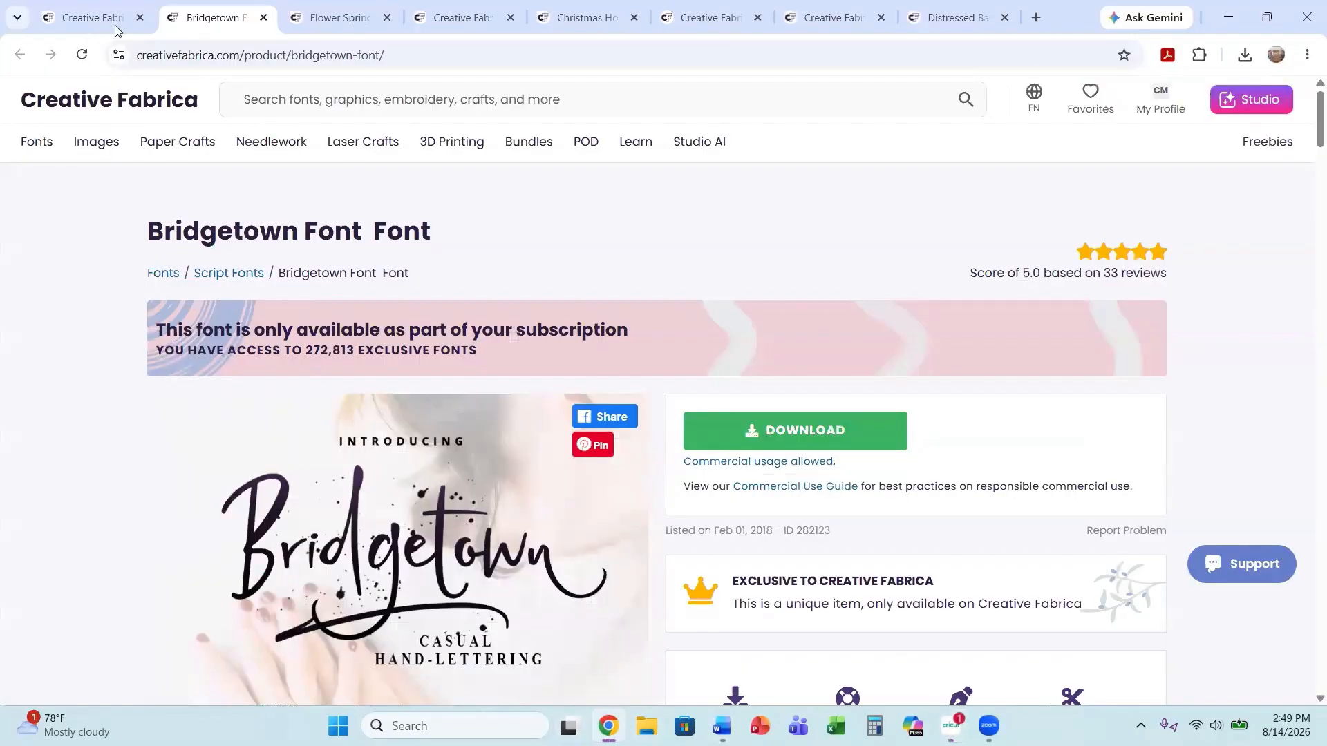
click(86, 12)
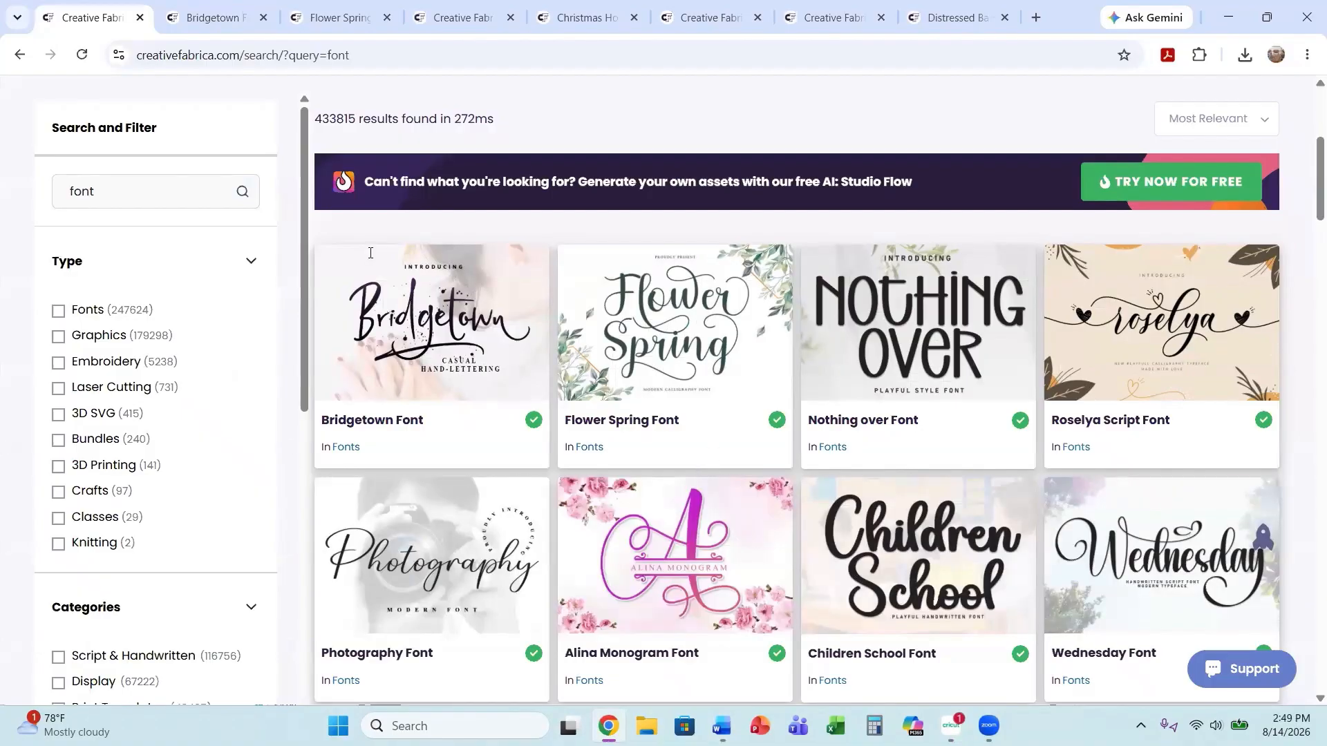
scroll(443, 461, up, 1)
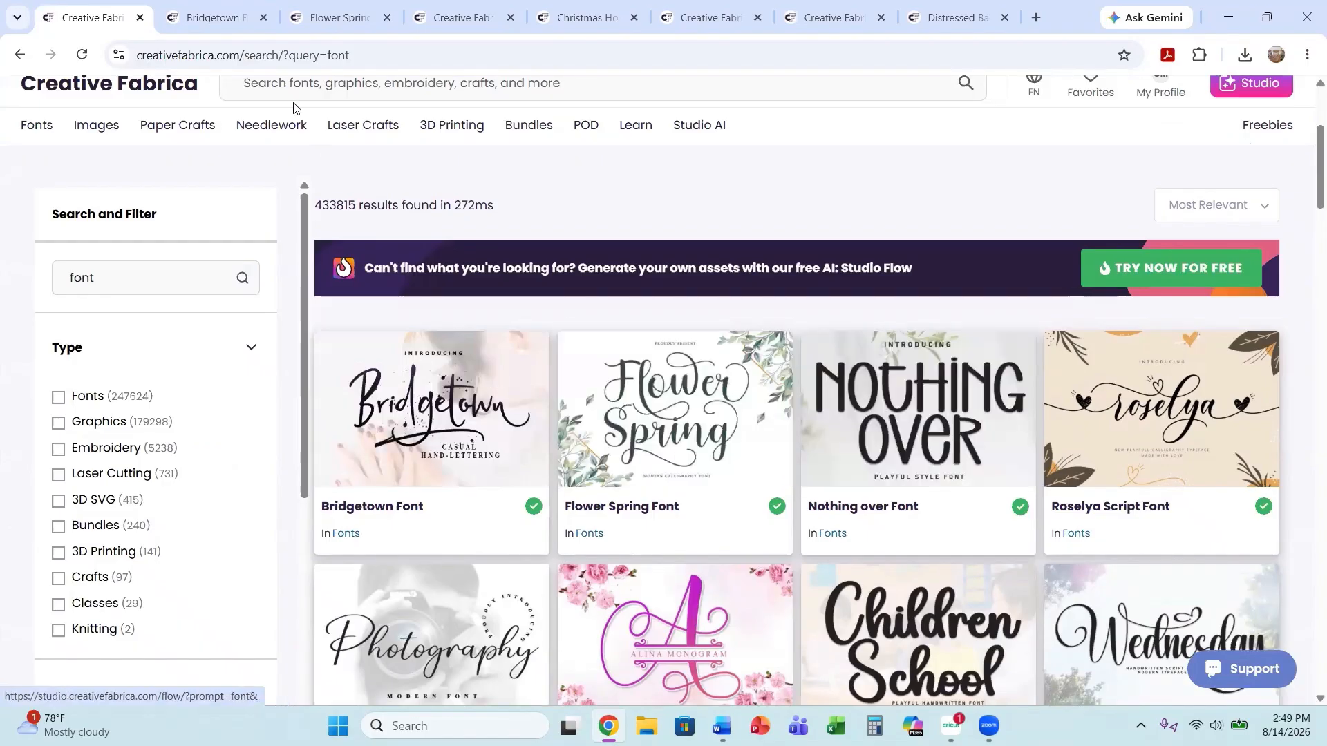
click(218, 24)
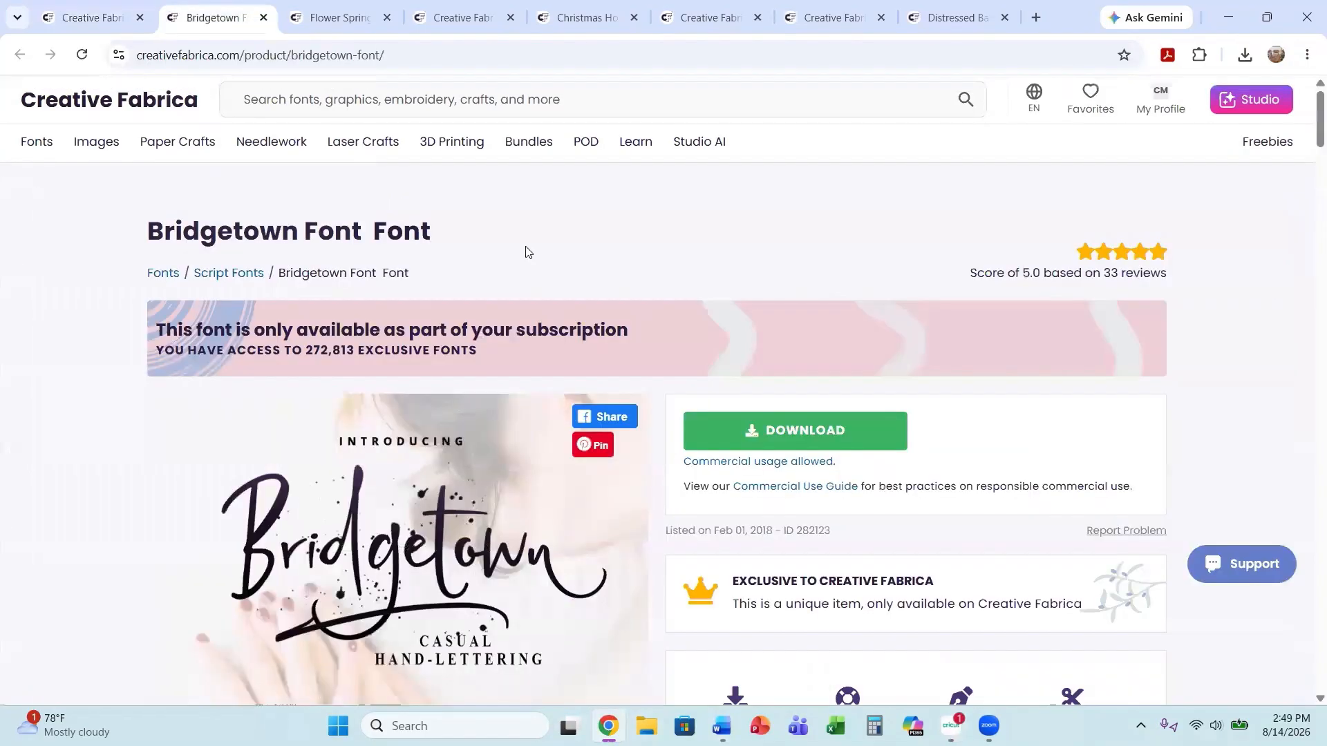
Download the Bridgetown font from its product page and open the downloaded archive.
click(764, 433)
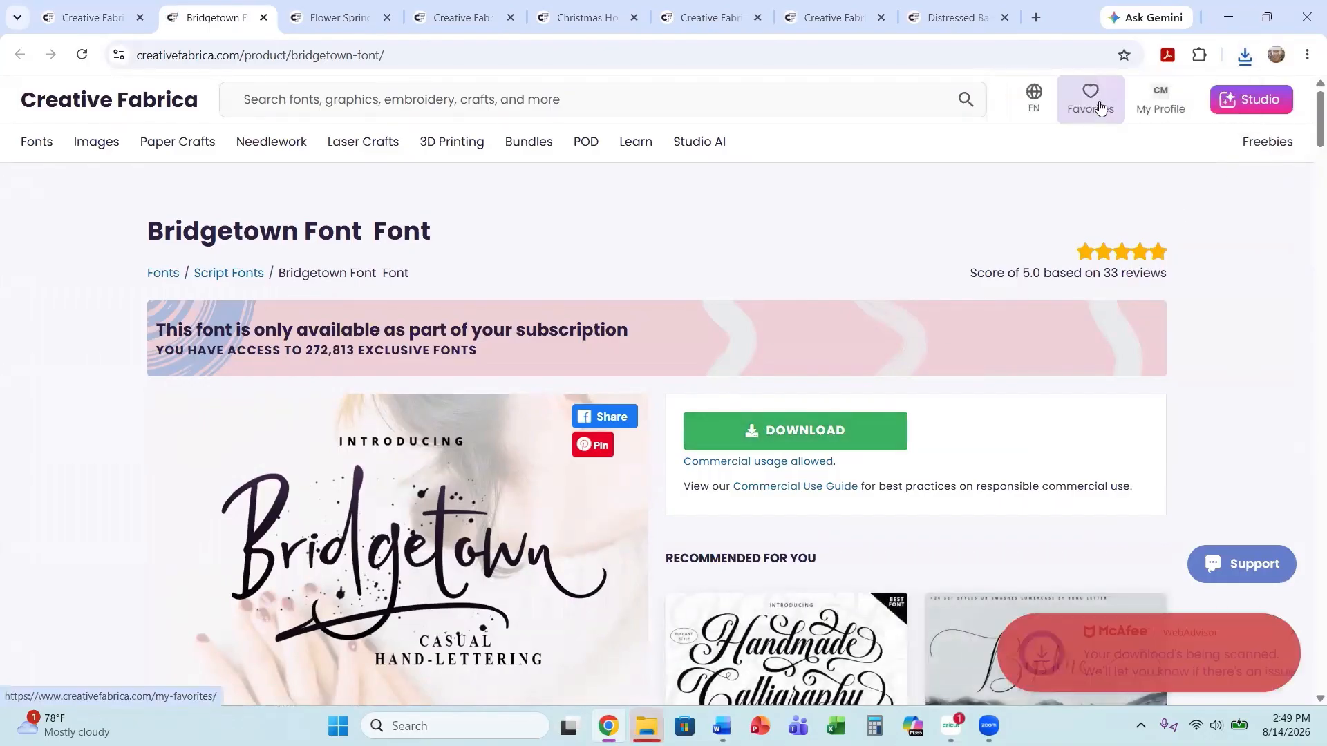
click(1245, 57)
click(1081, 138)
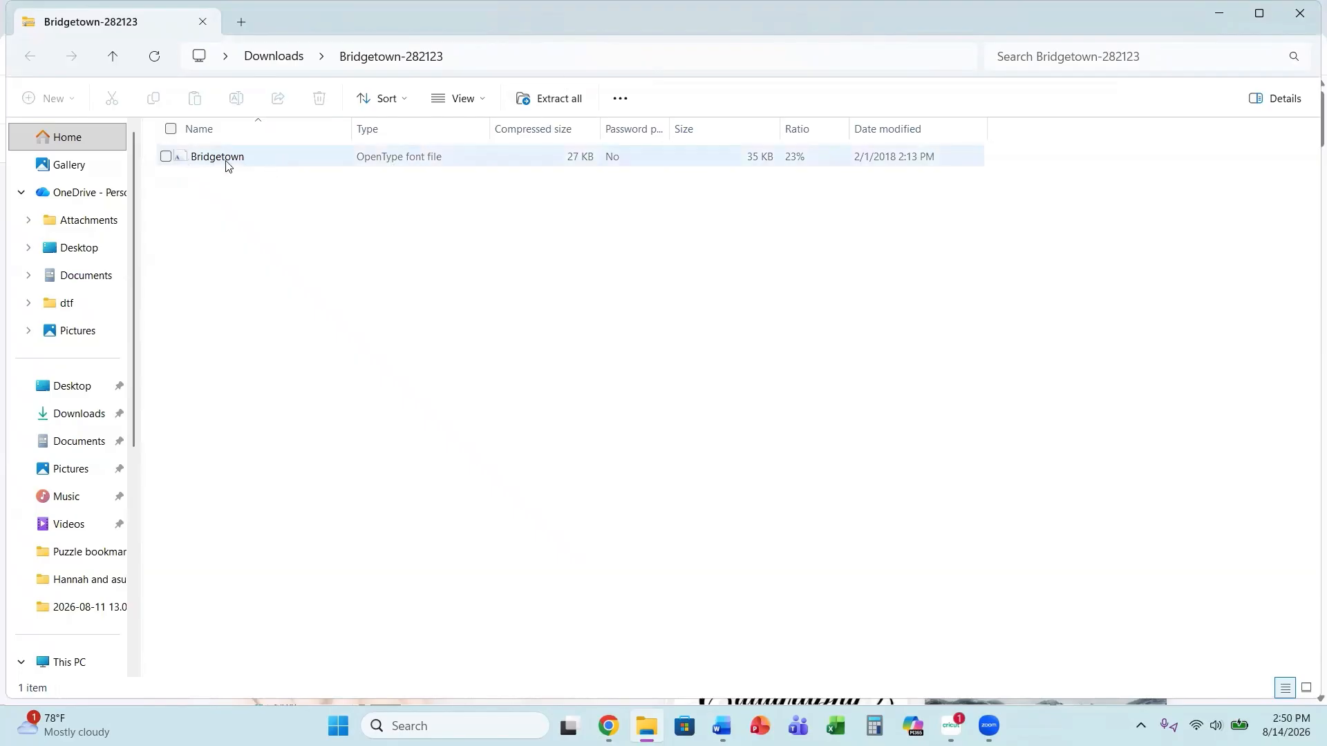
Open the Bridgetown OpenType font file and install it.
double_click(646, 166)
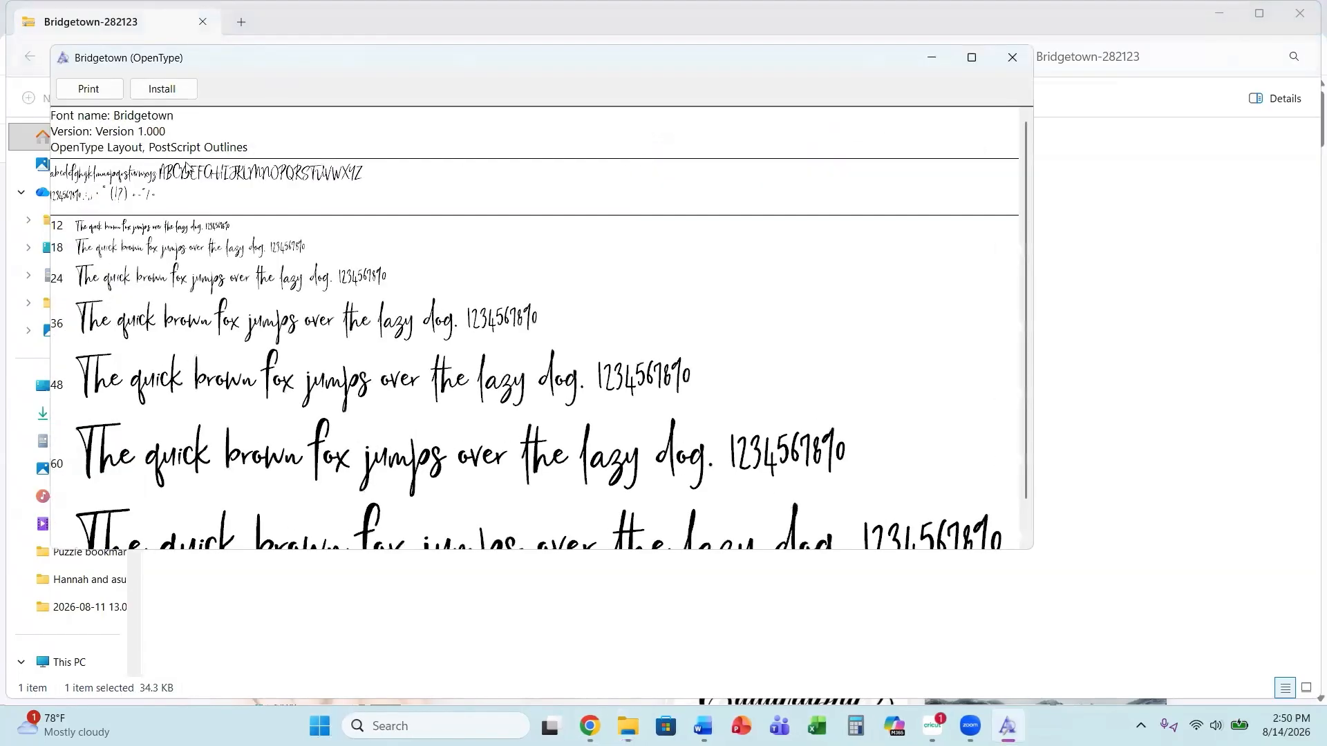
click(174, 97)
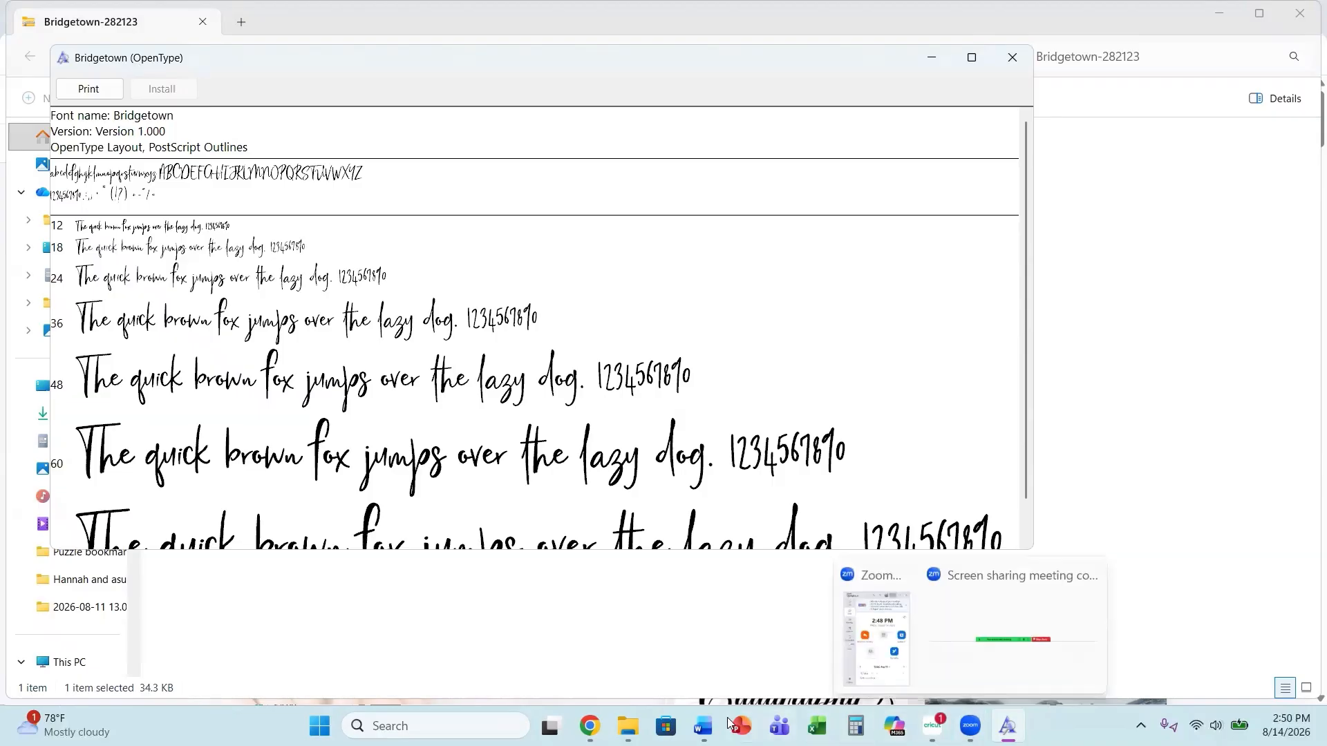
Switch to Word, create a blank document and set its page orientation to Landscape.
click(702, 726)
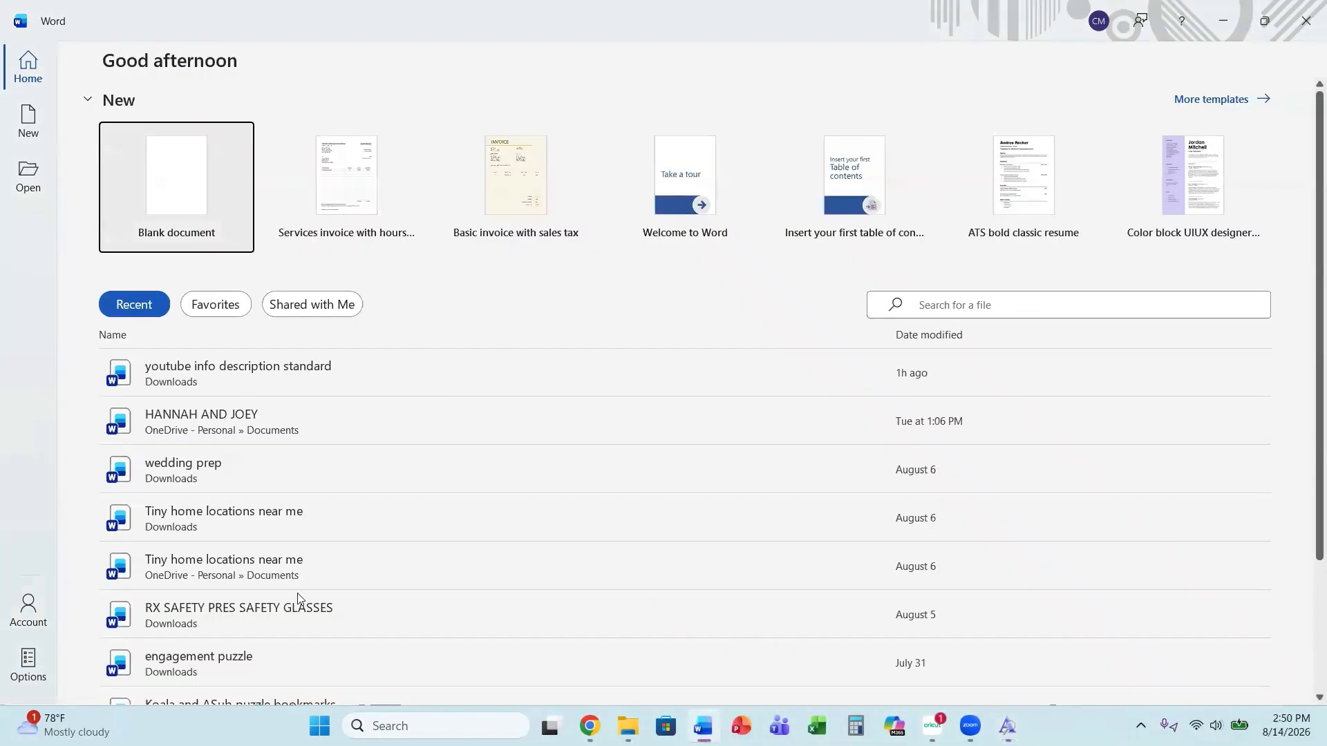
click(137, 215)
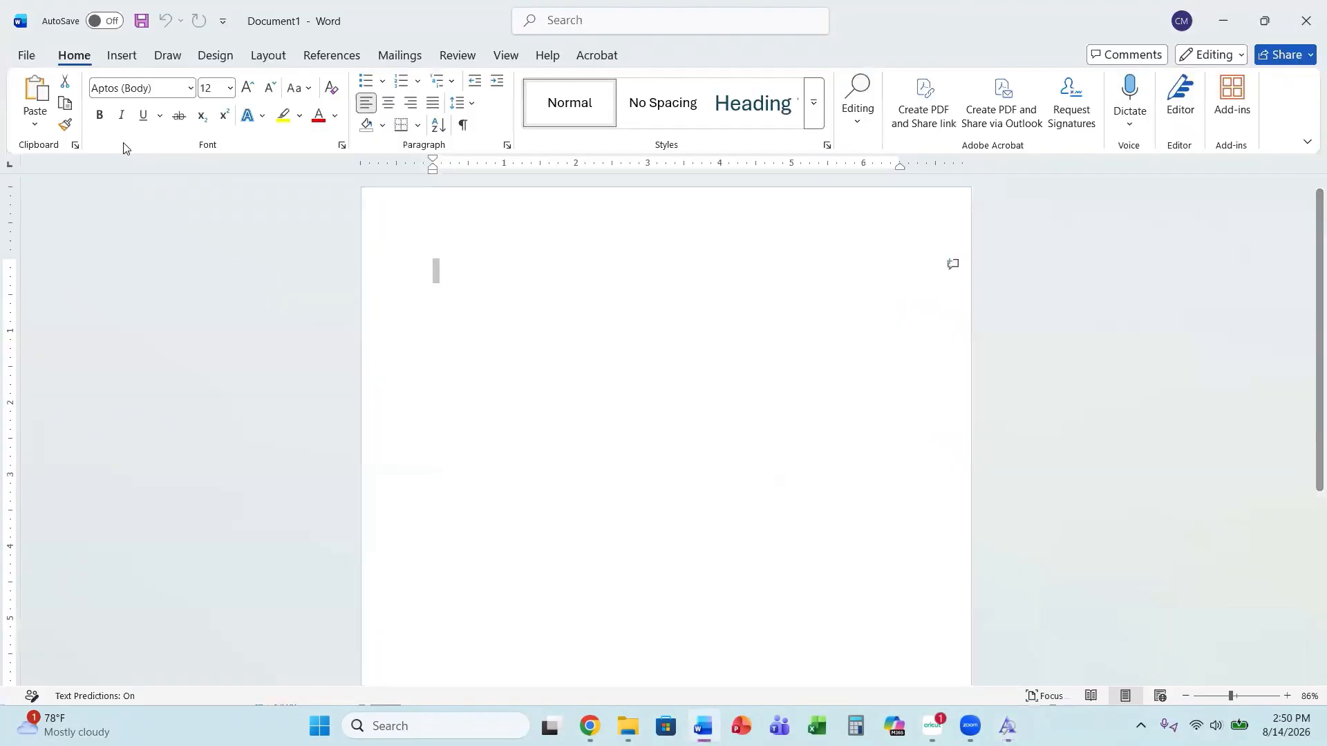
click(269, 55)
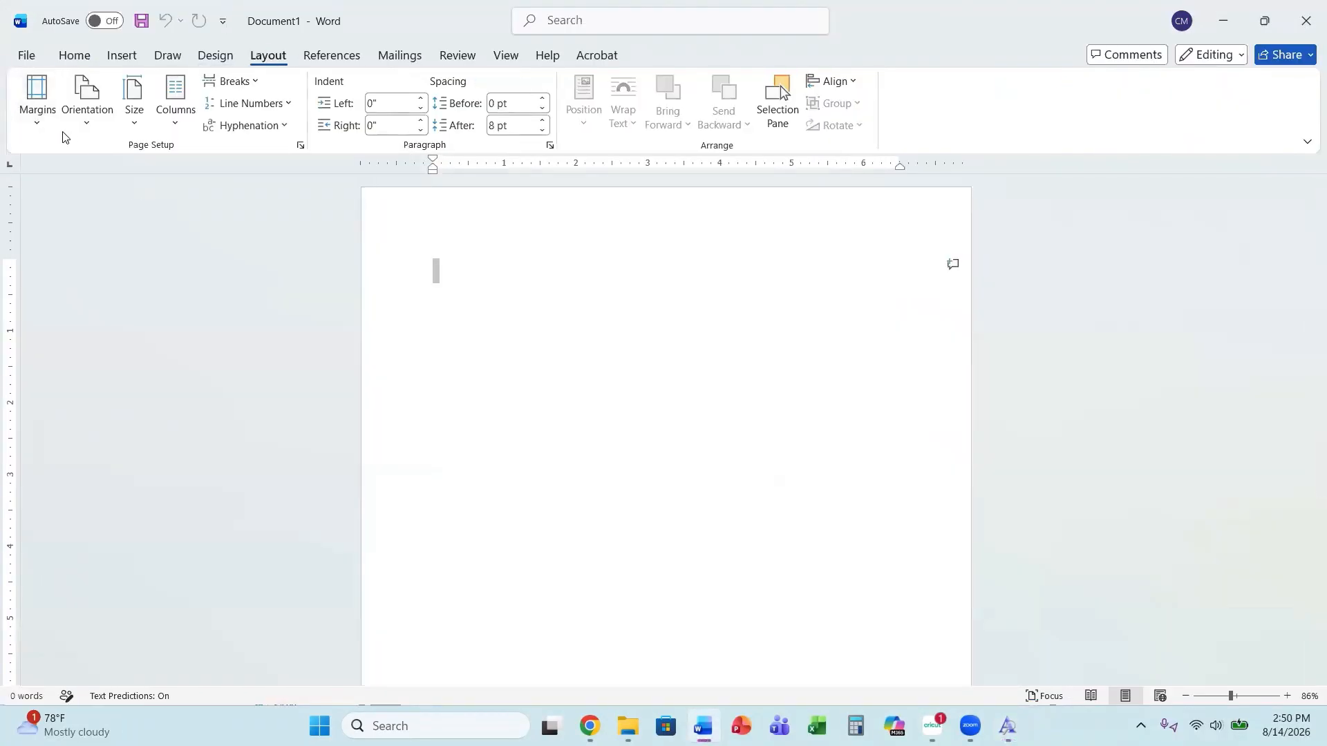
click(81, 125)
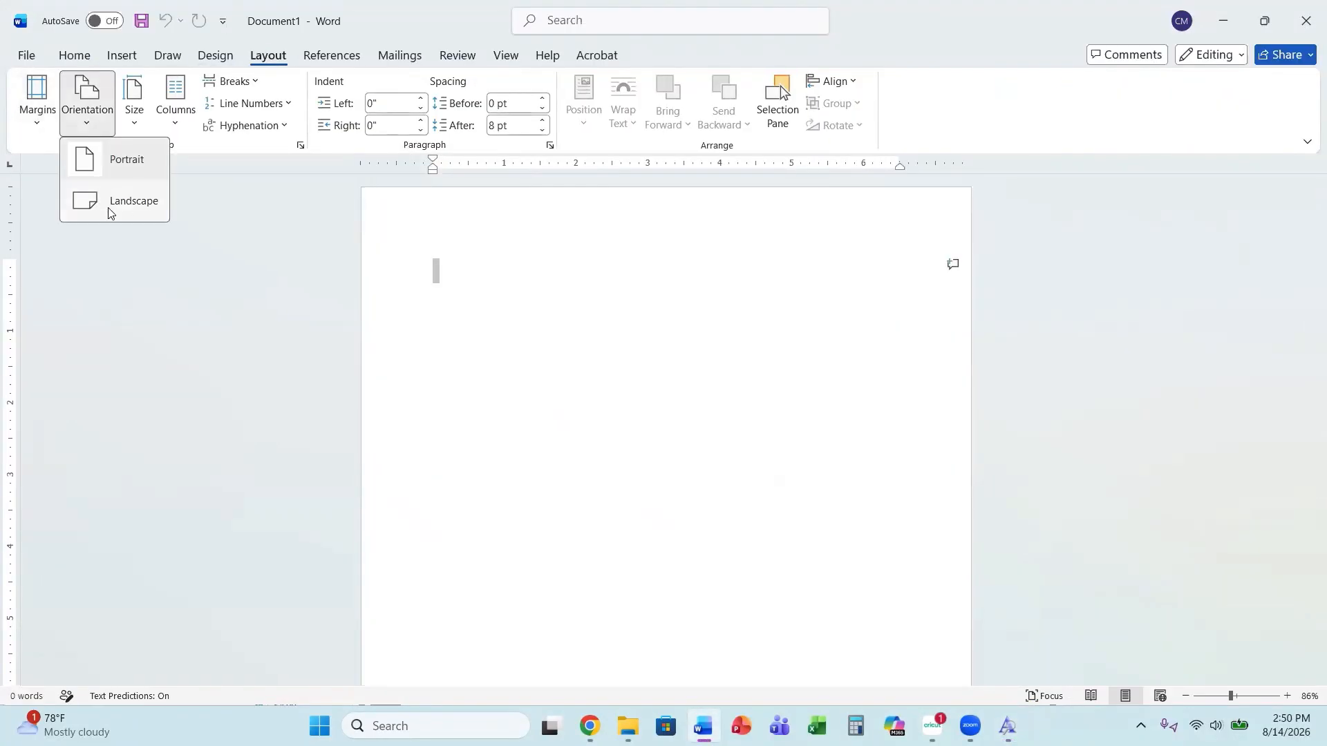
click(121, 207)
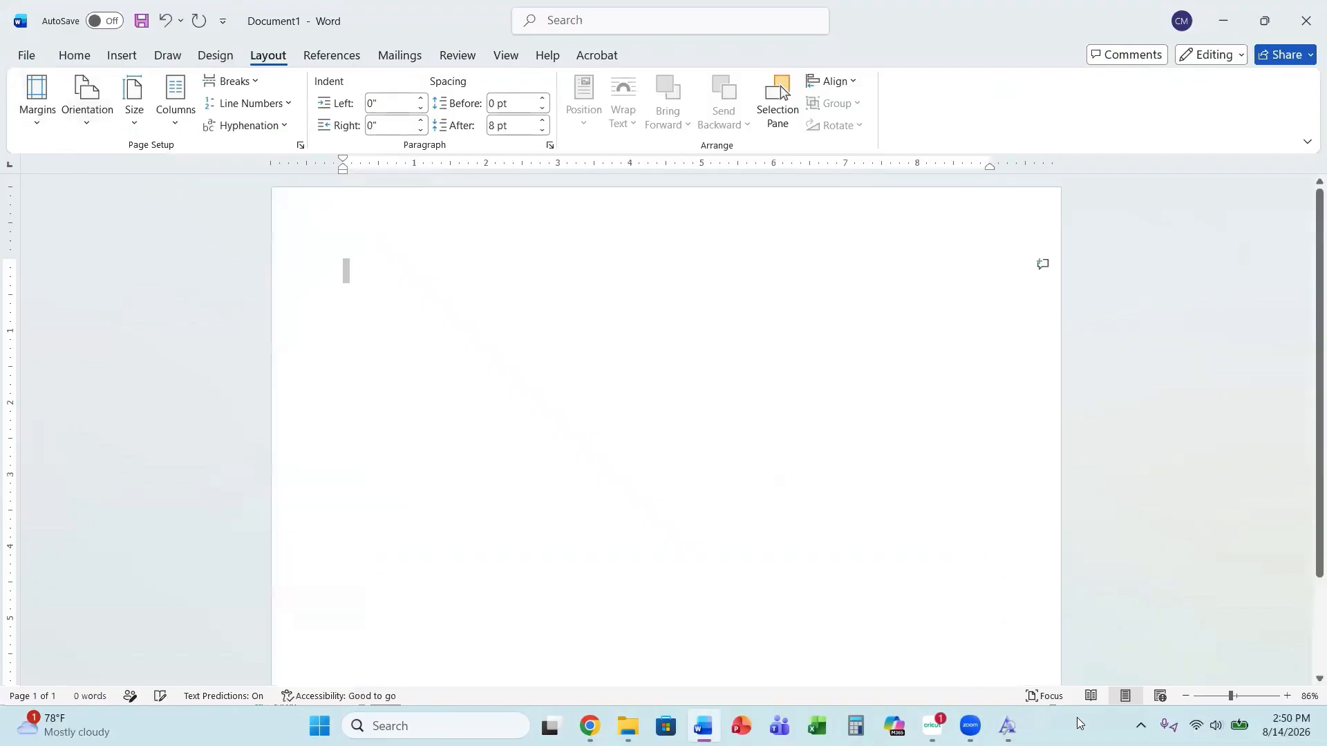
Set the page margins to the last custom setting of 0" on all sides.
drag(1235, 696, 1221, 696)
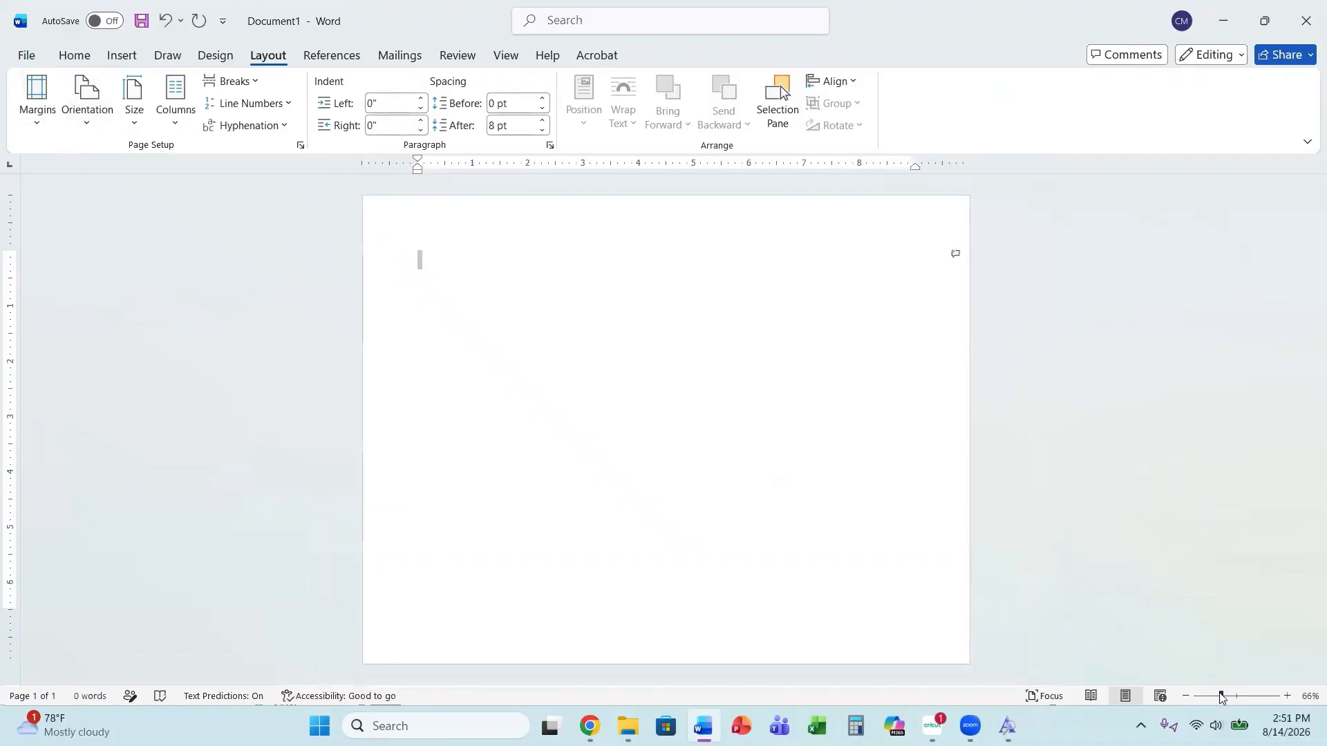
click(37, 105)
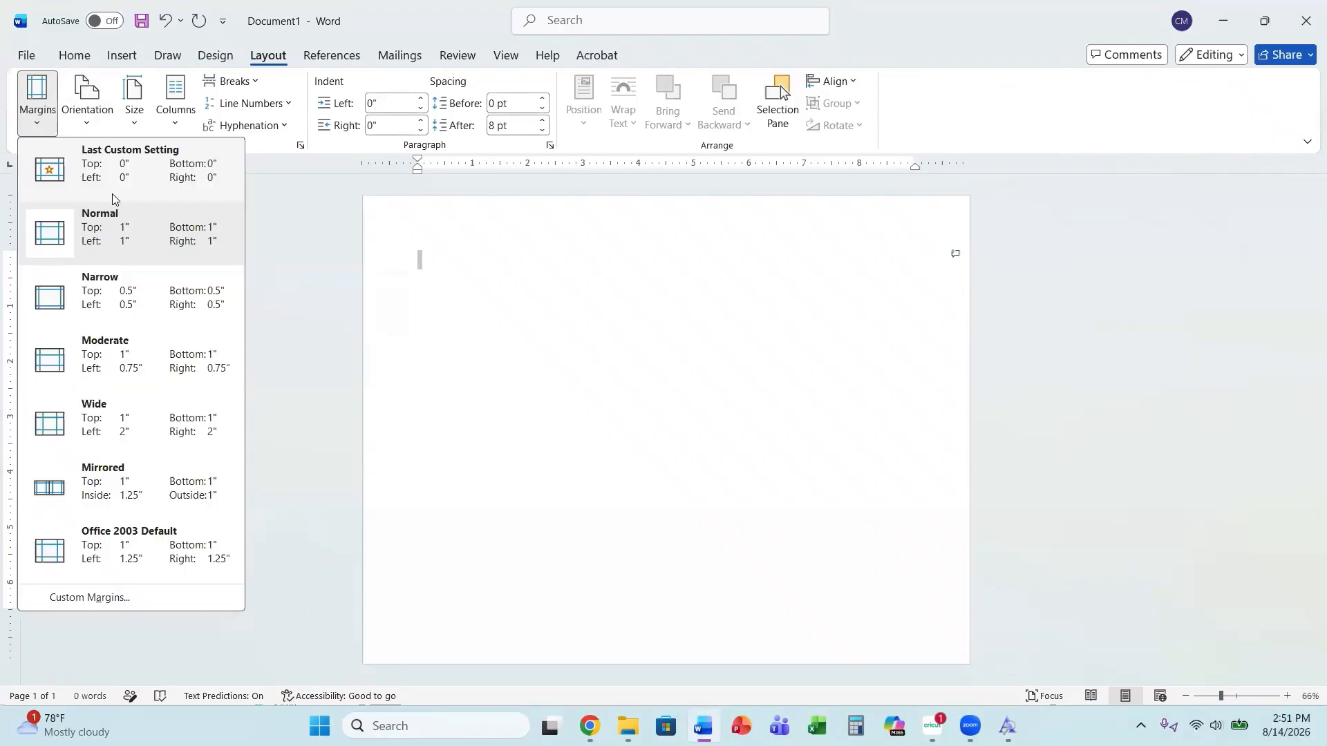
click(145, 178)
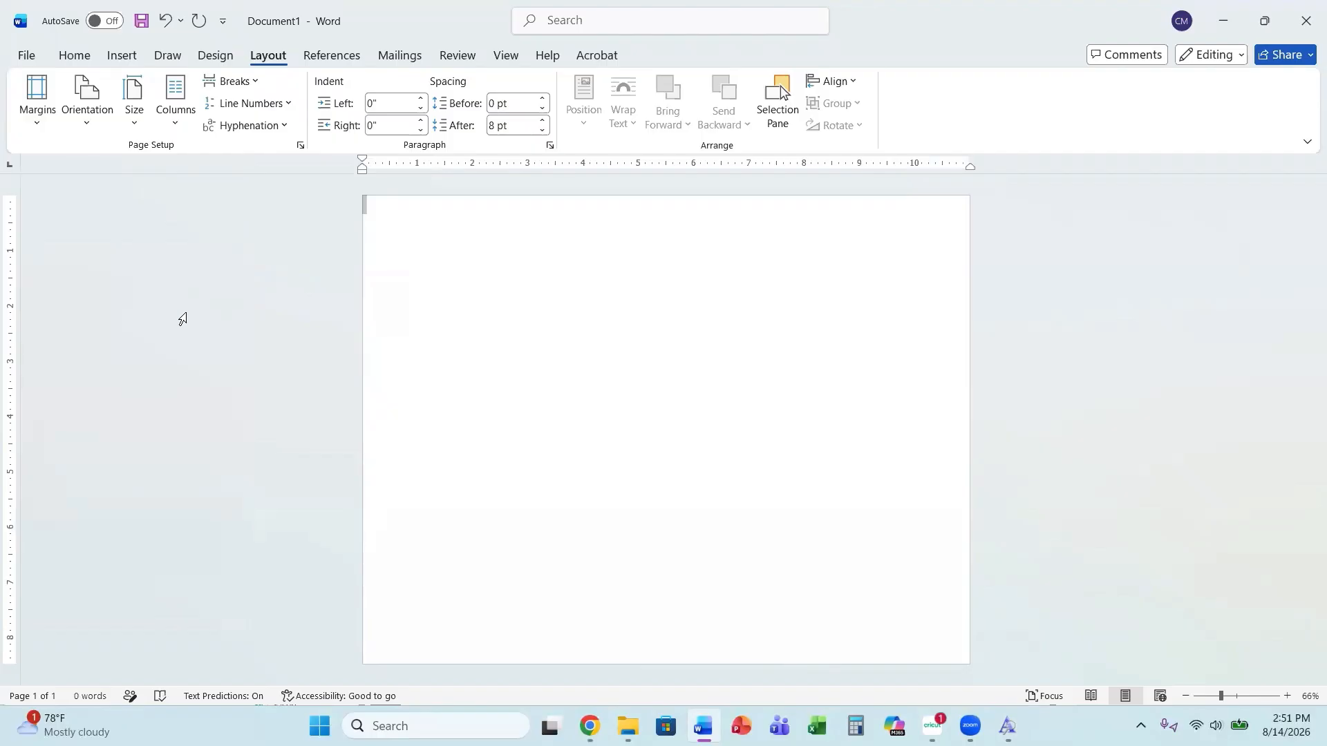
Type the word "Bridgtown" at the top of the page.
click(74, 55)
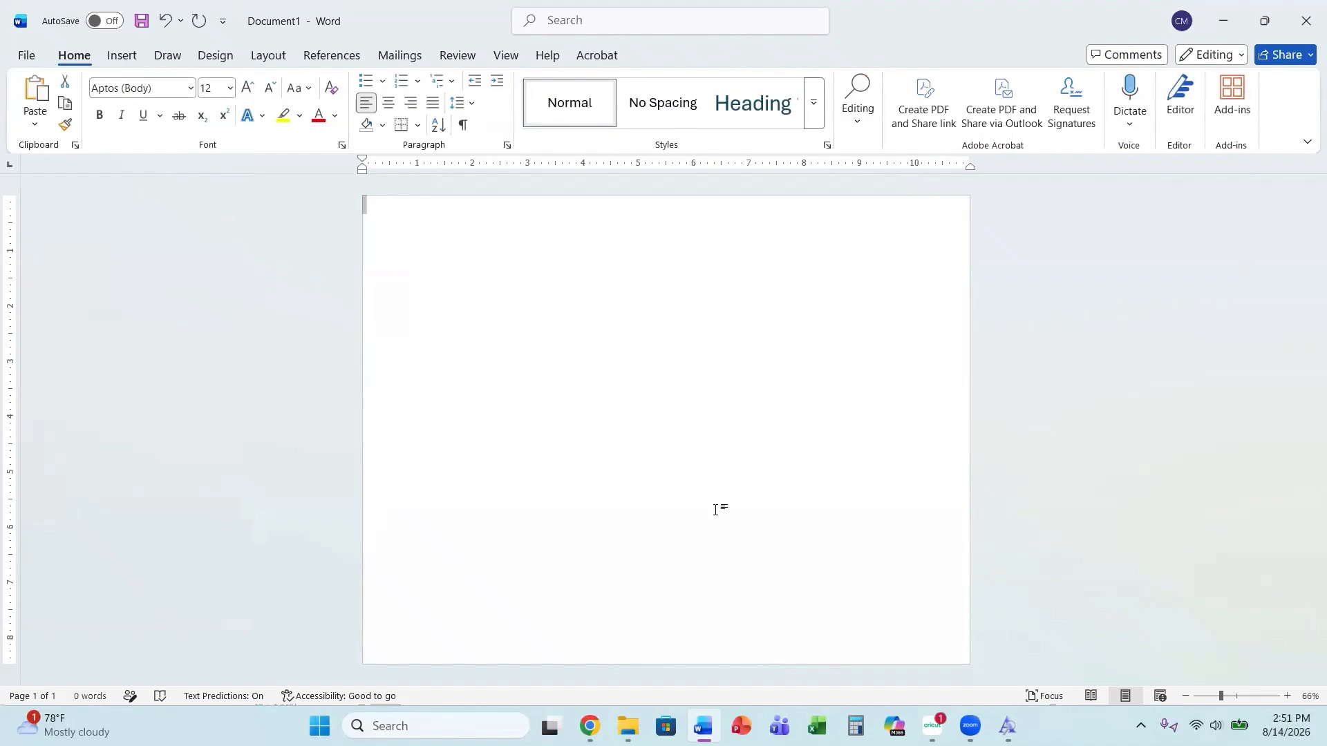
text(Bridge)
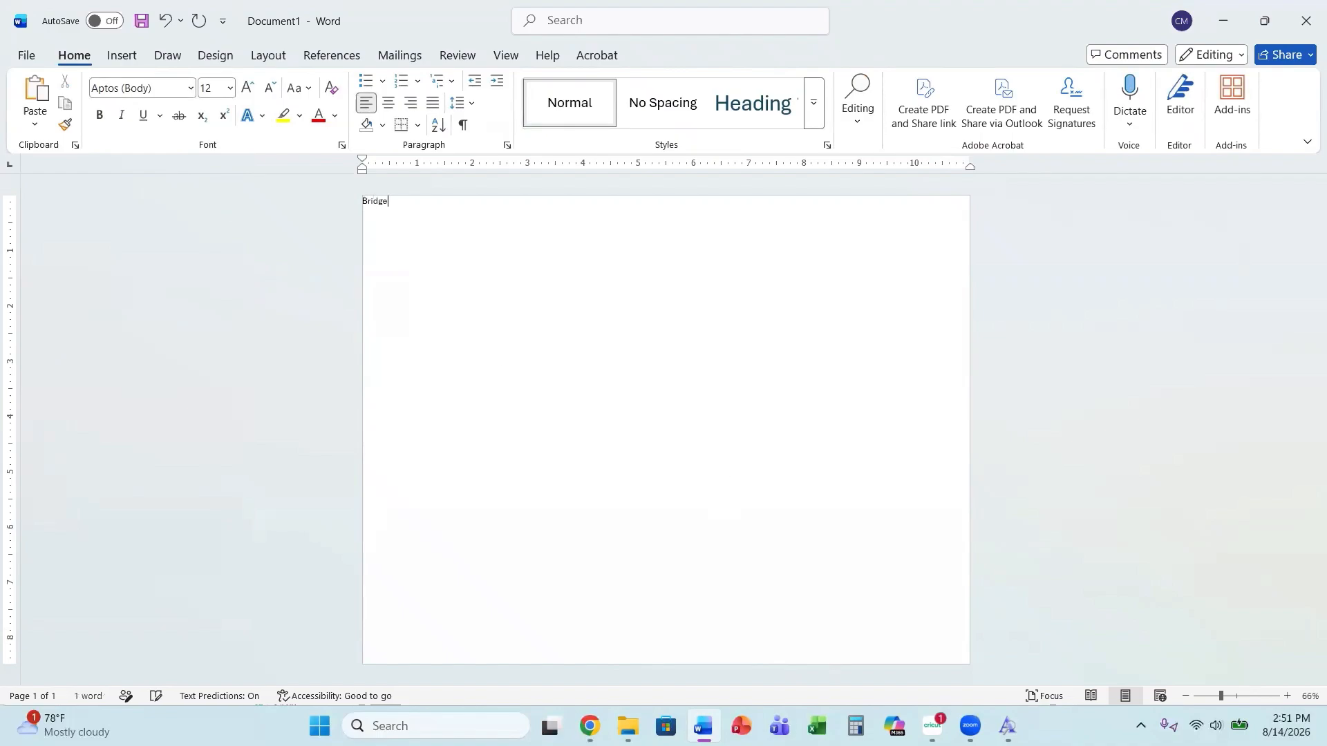
text(tow)
key(BackSpace)
key(BackSpace)
key(BackSpace)
key(BackSpace)
text(town)
Set the word's font size to 72.
click(342, 202)
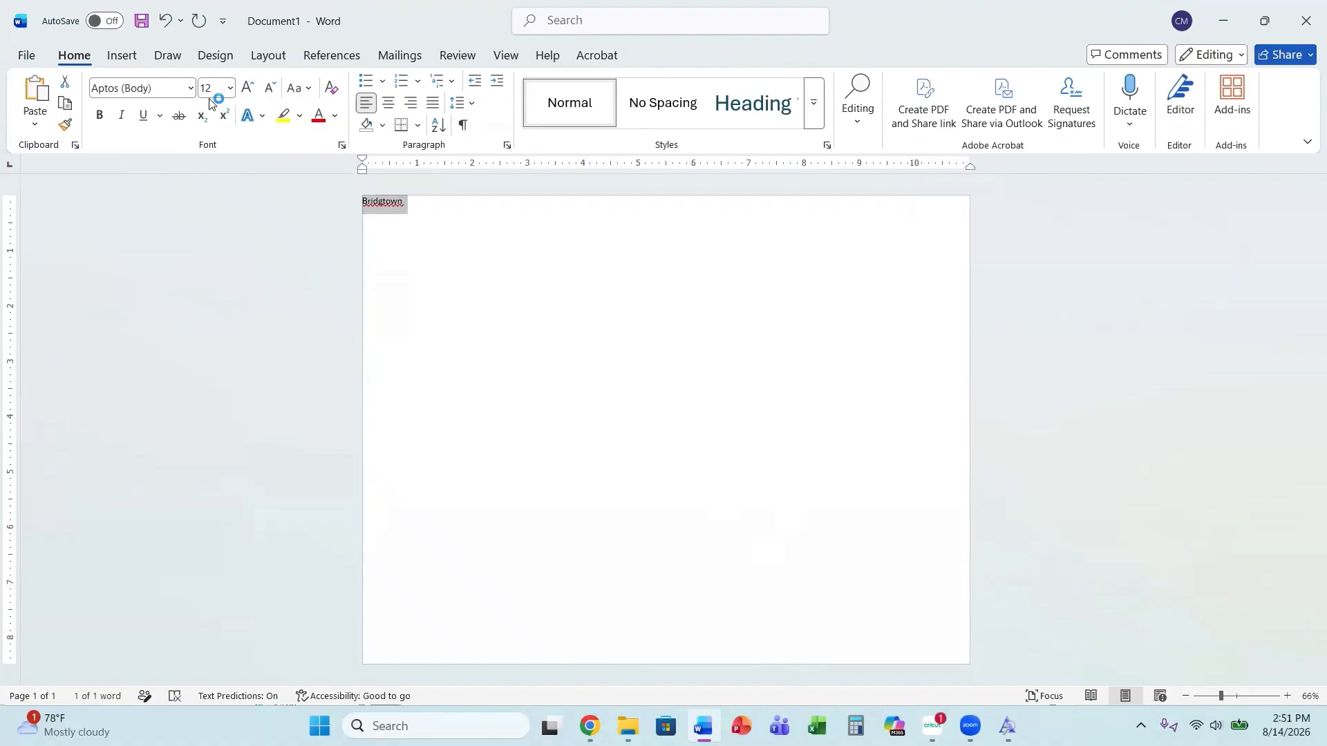
click(230, 88)
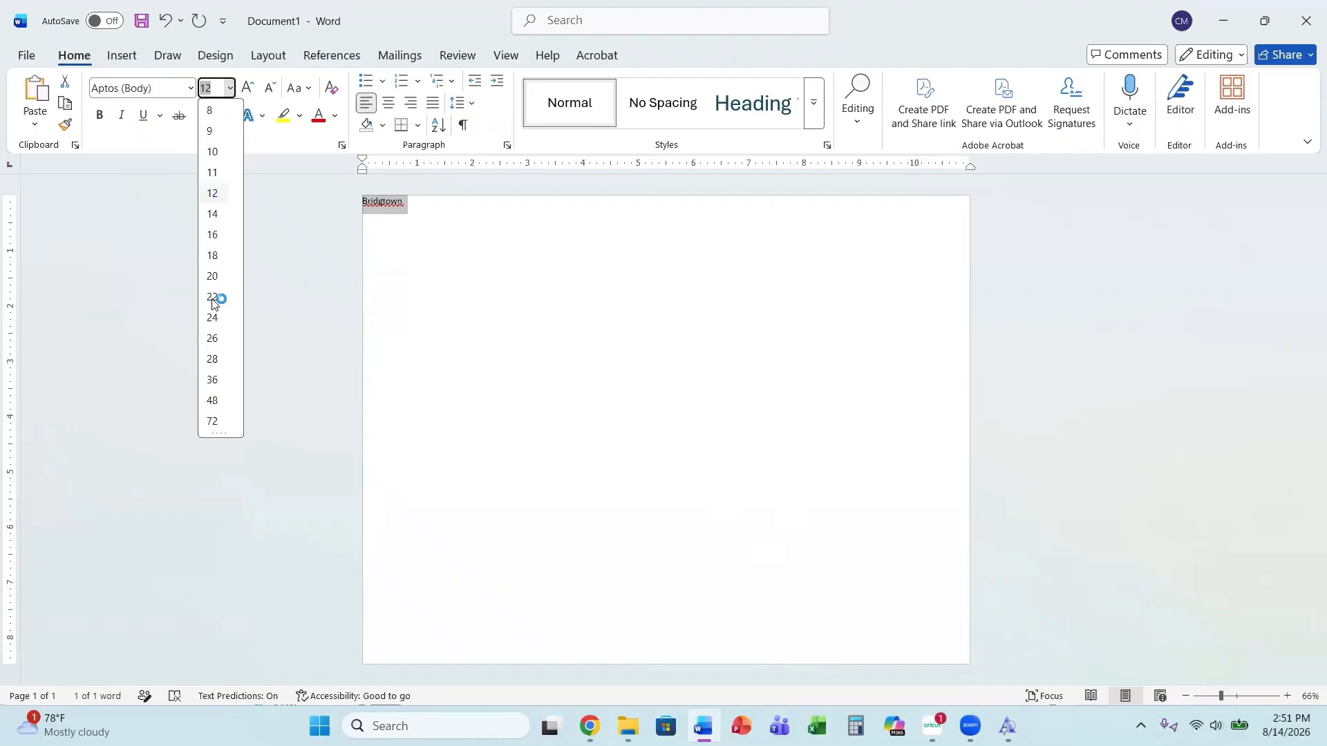
click(213, 421)
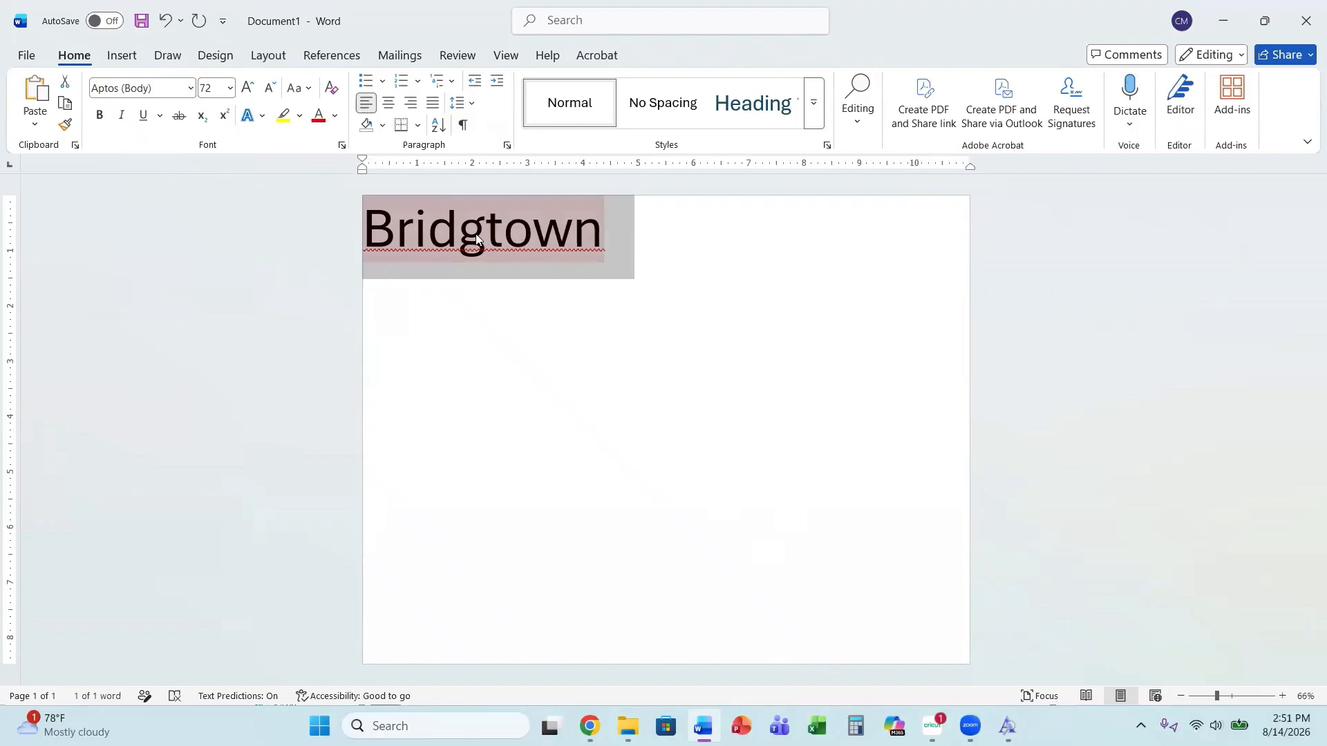
Correct the misspelled word to the suggestion "Bridgetown".
right_click(479, 223)
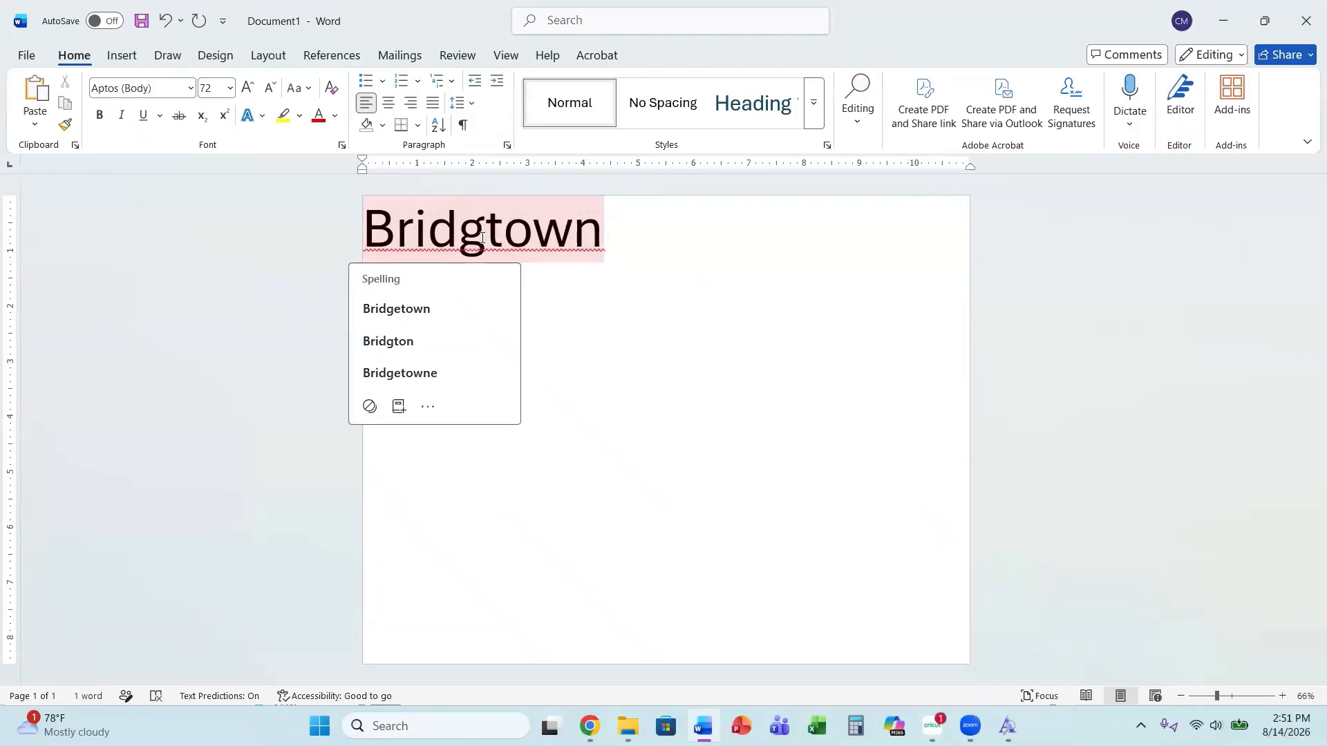
click(374, 305)
key(End)
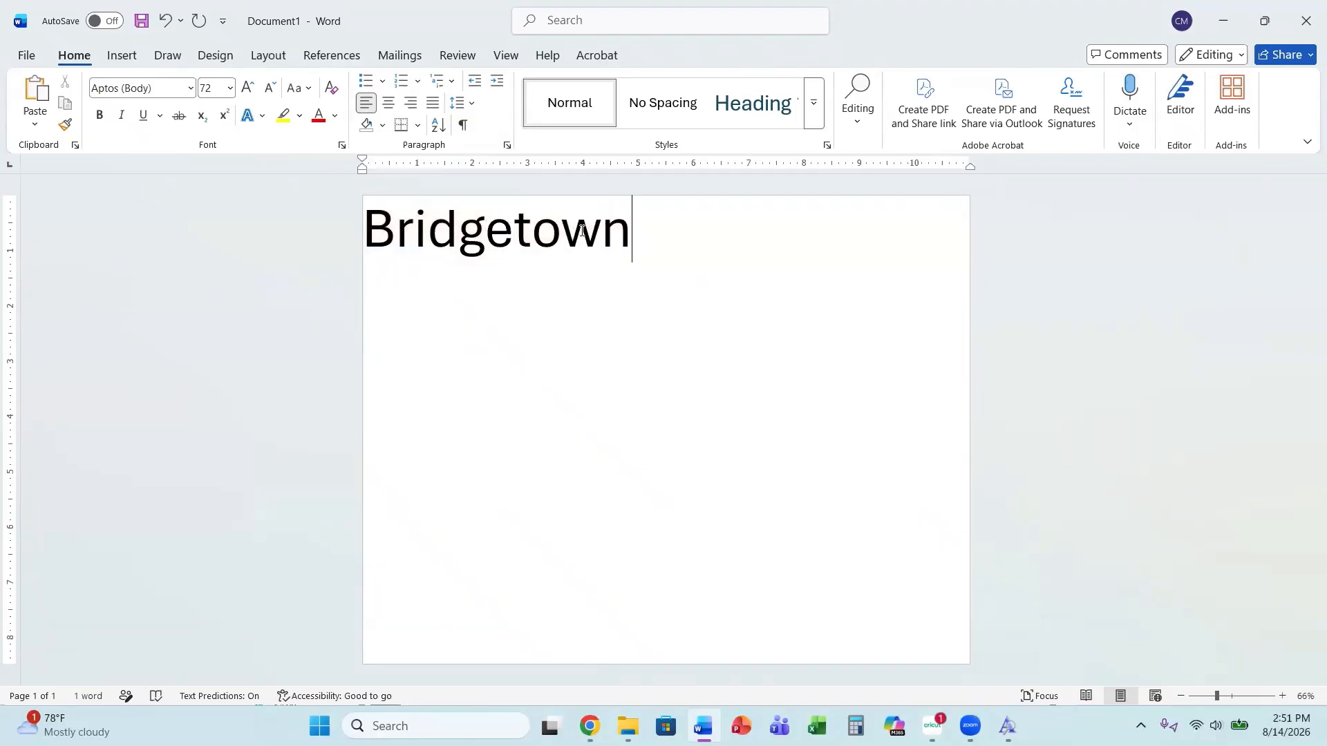
Select all text and apply the installed Bridgetown font from the font list.
key(ctrl+a)
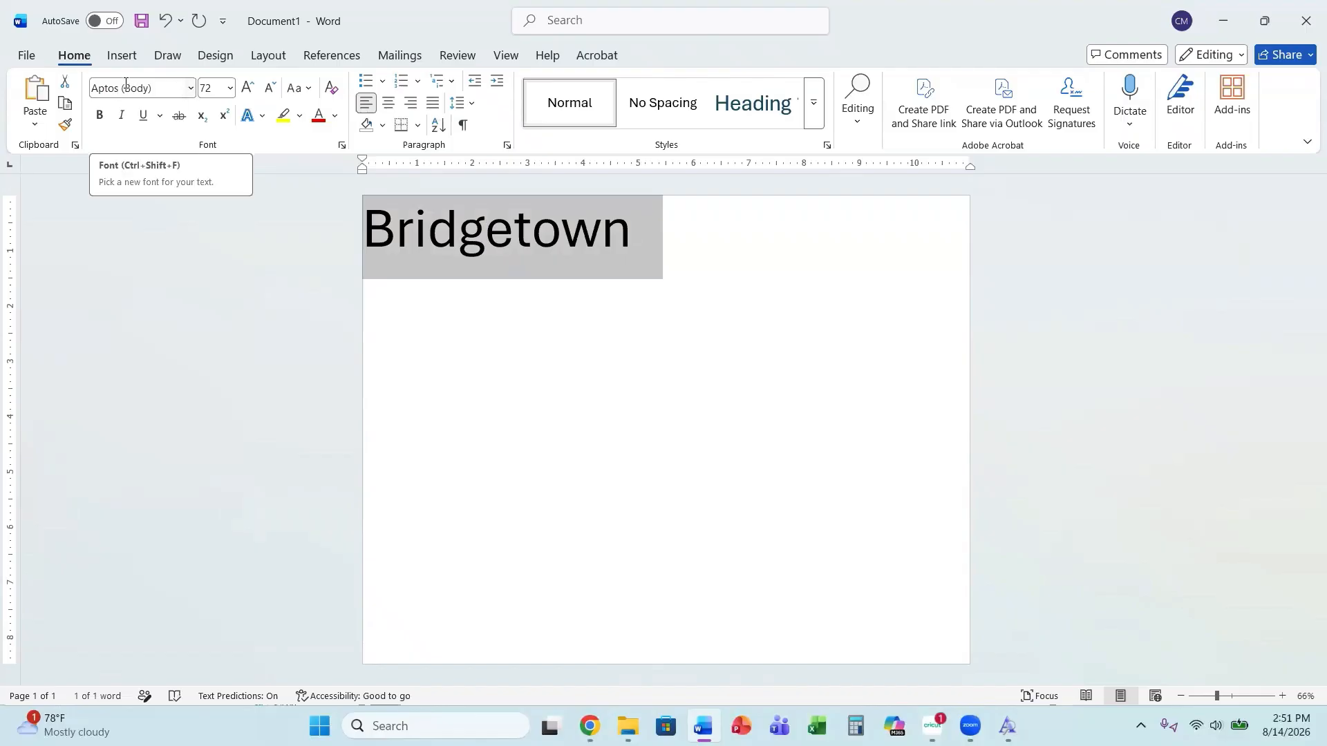
click(191, 88)
scroll(146, 317, down, 5)
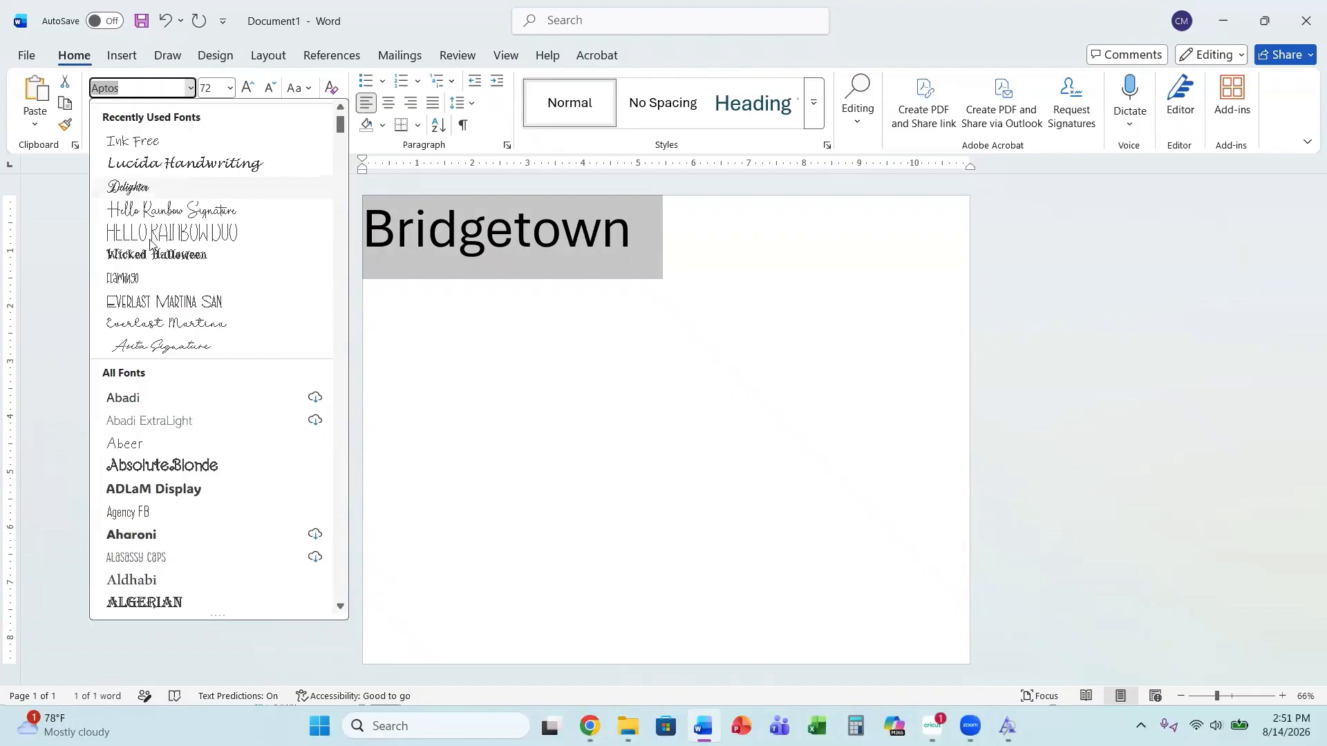
scroll(146, 317, down, 4)
scroll(112, 387, down, 5)
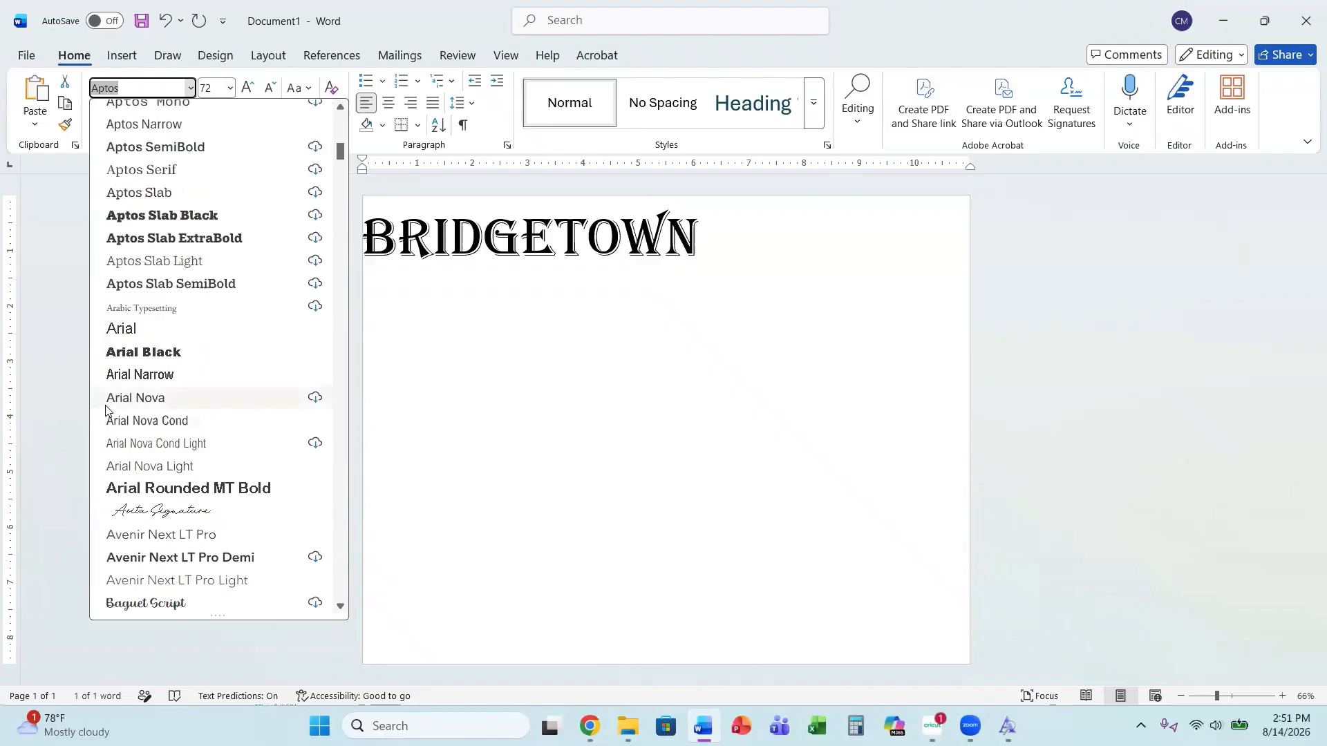
scroll(117, 433, down, 5)
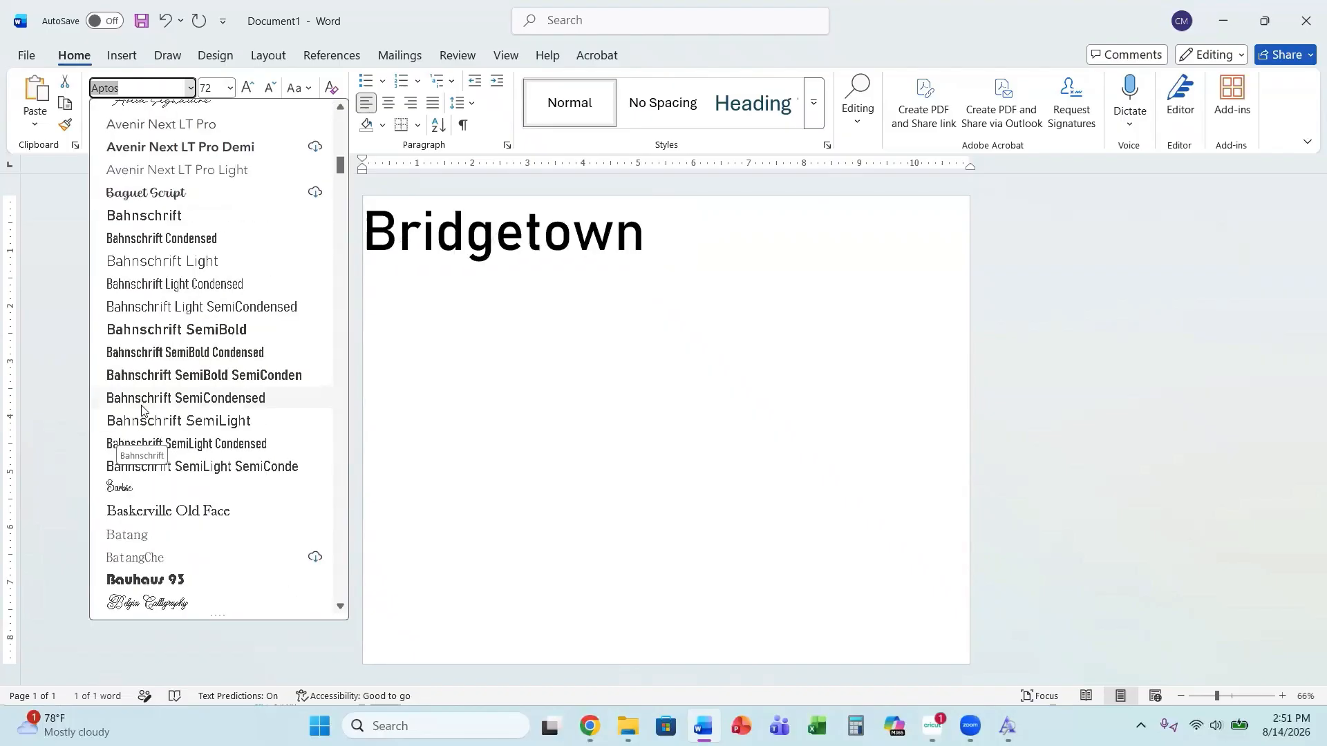
scroll(141, 408, down, 1)
scroll(141, 408, down, 2)
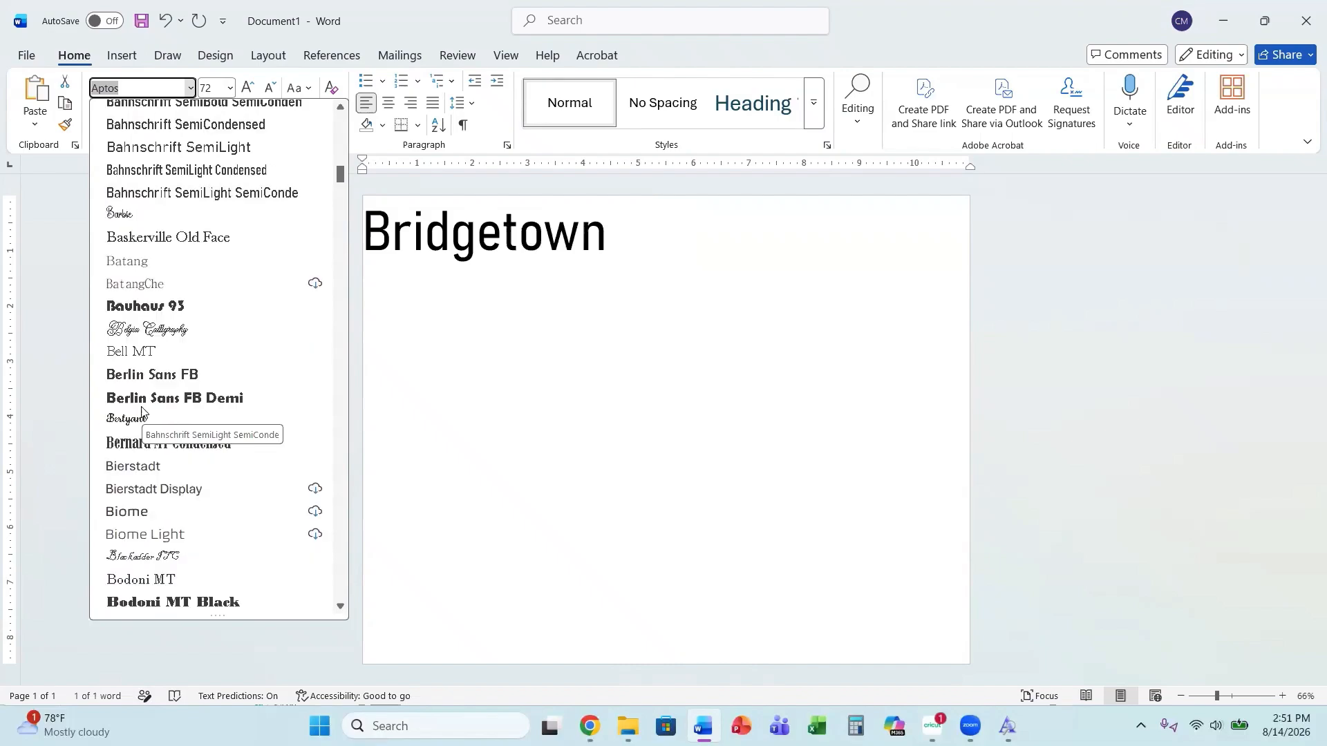
scroll(141, 409, down, 3)
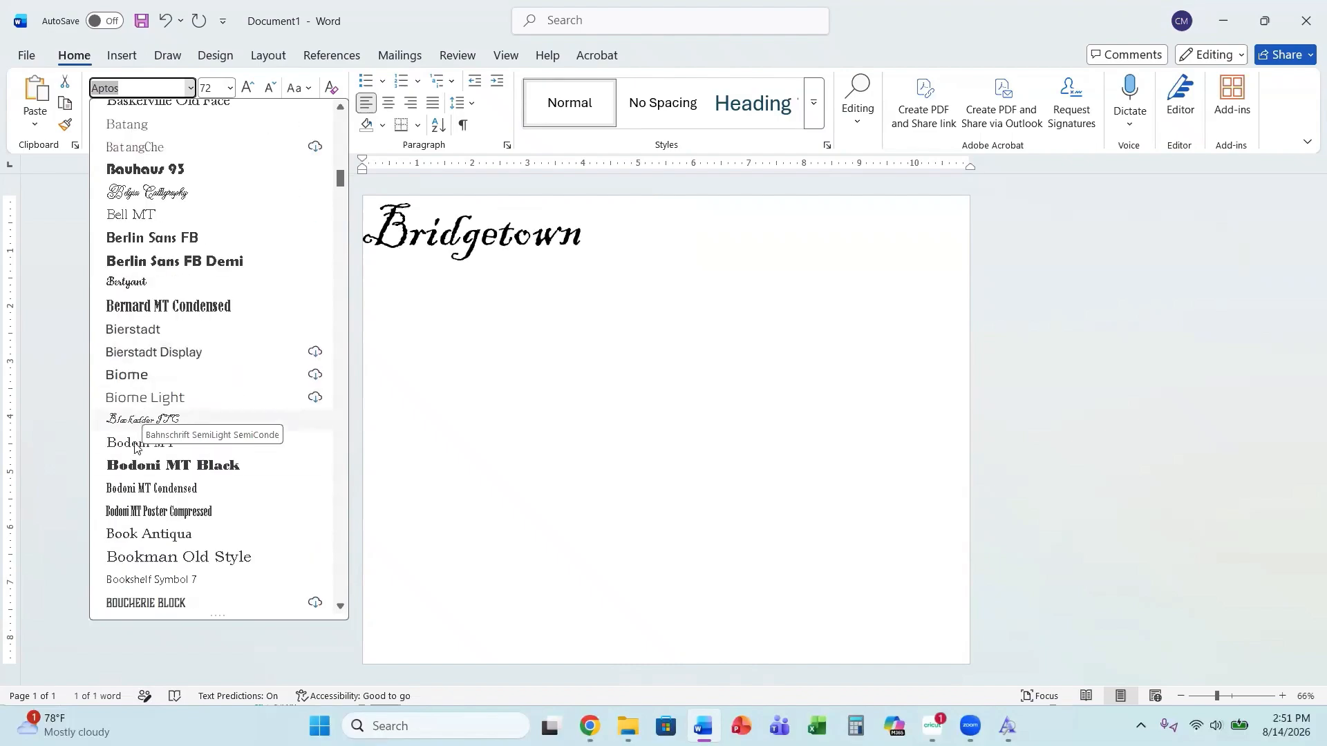
scroll(142, 458, down, 1)
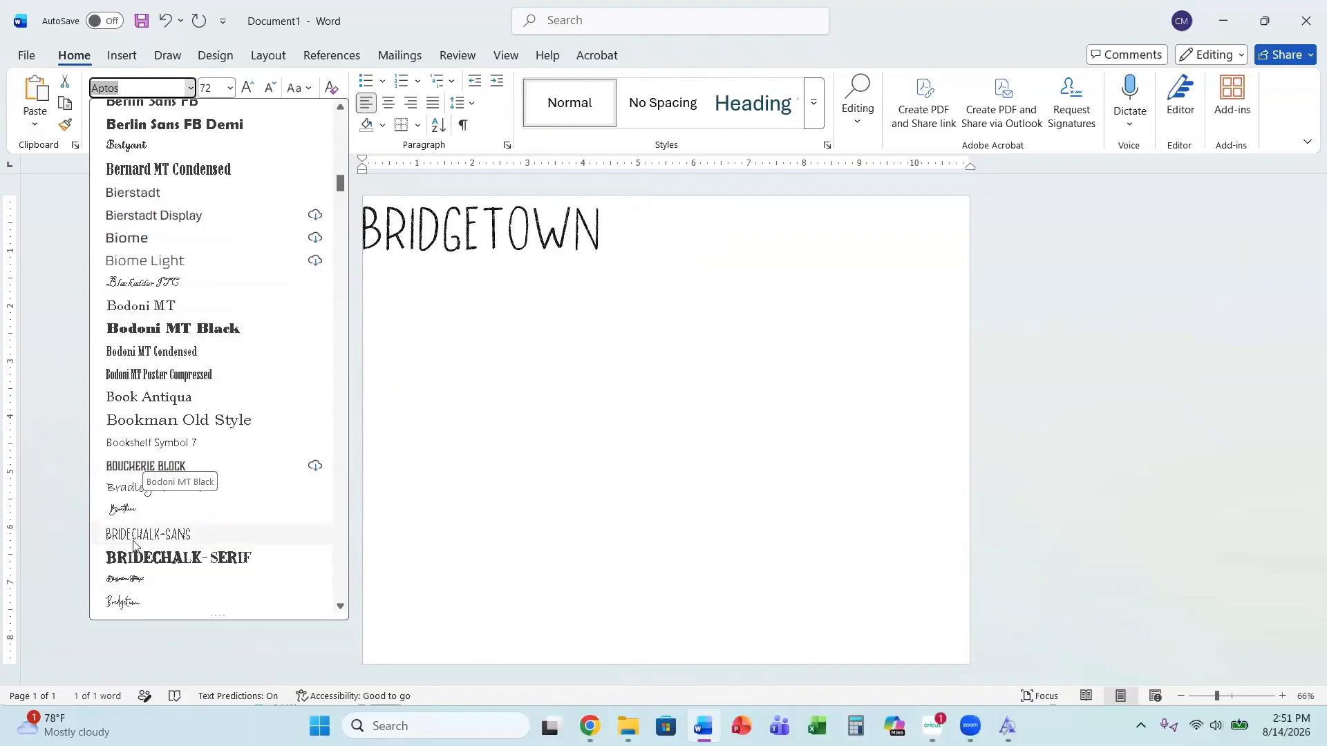
scroll(134, 543, down, 1)
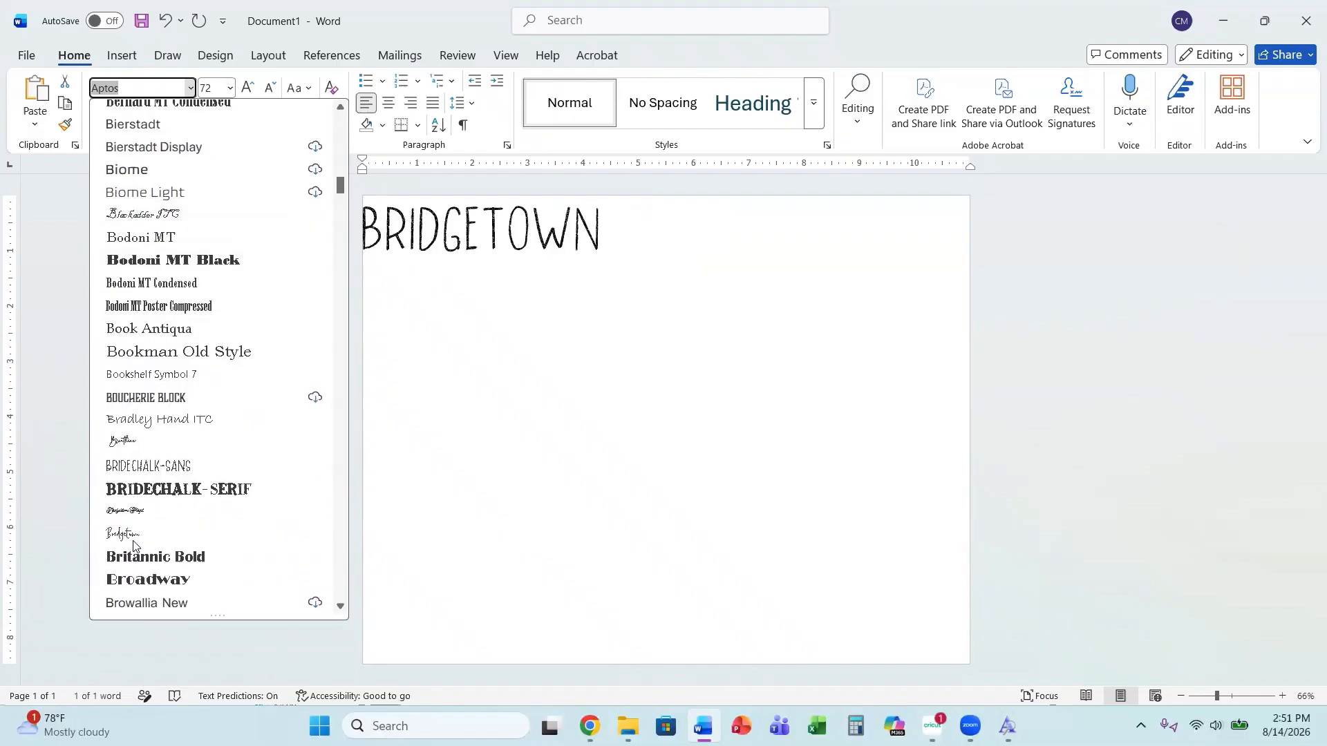
click(133, 538)
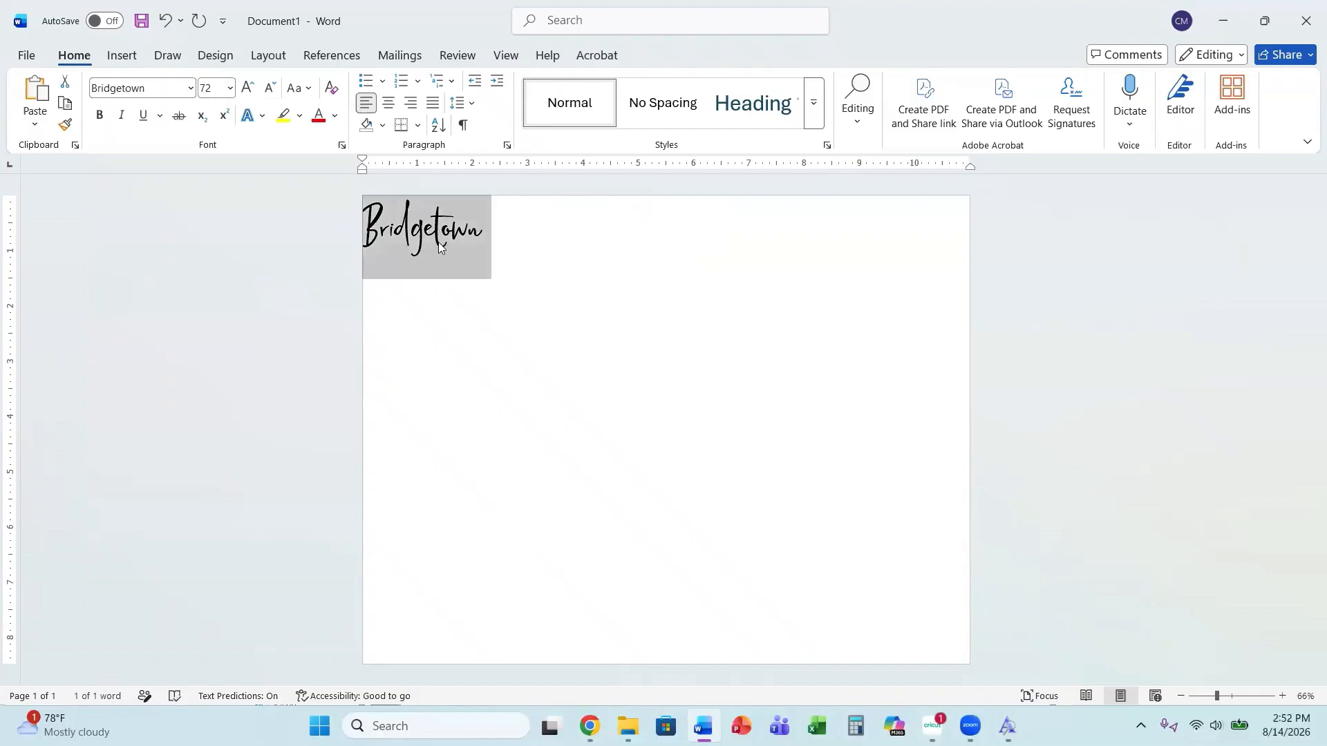
Select the word and set its font size to 144.
click(459, 247)
drag(504, 217, 334, 201)
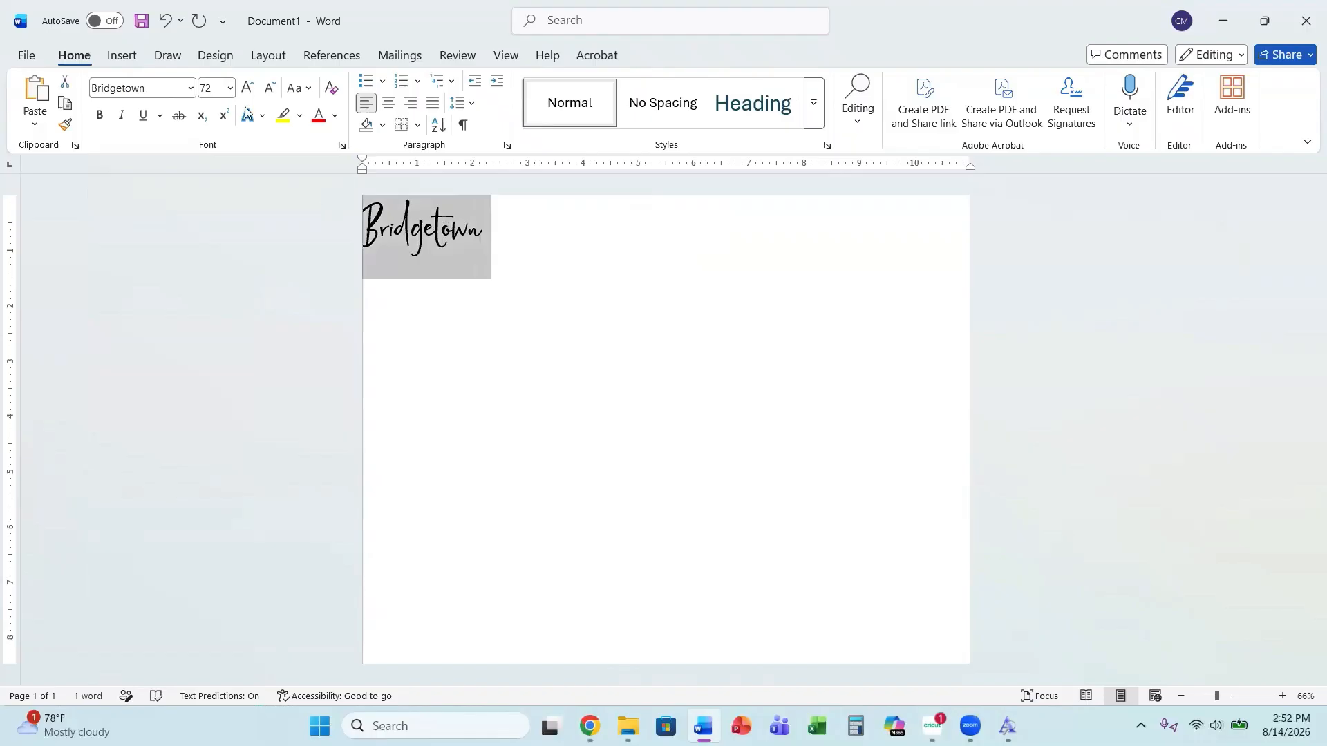
click(229, 90)
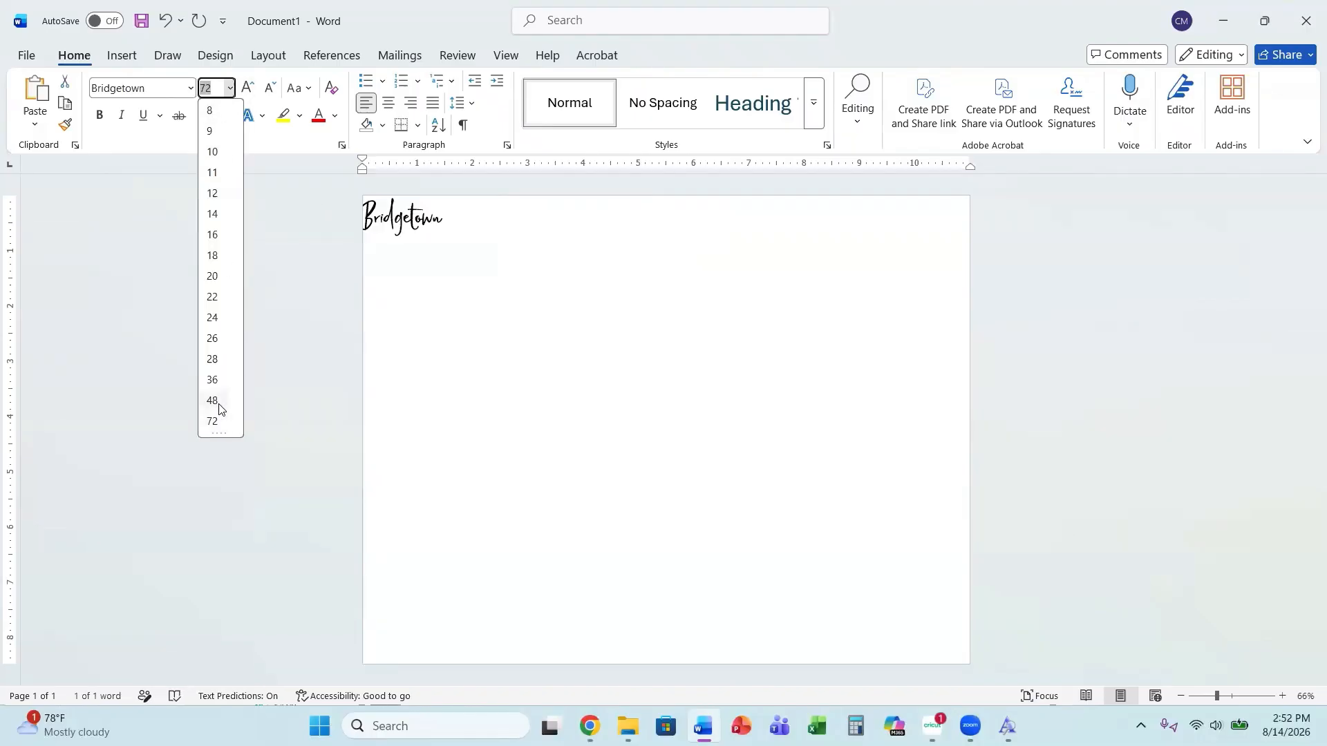
text(144)
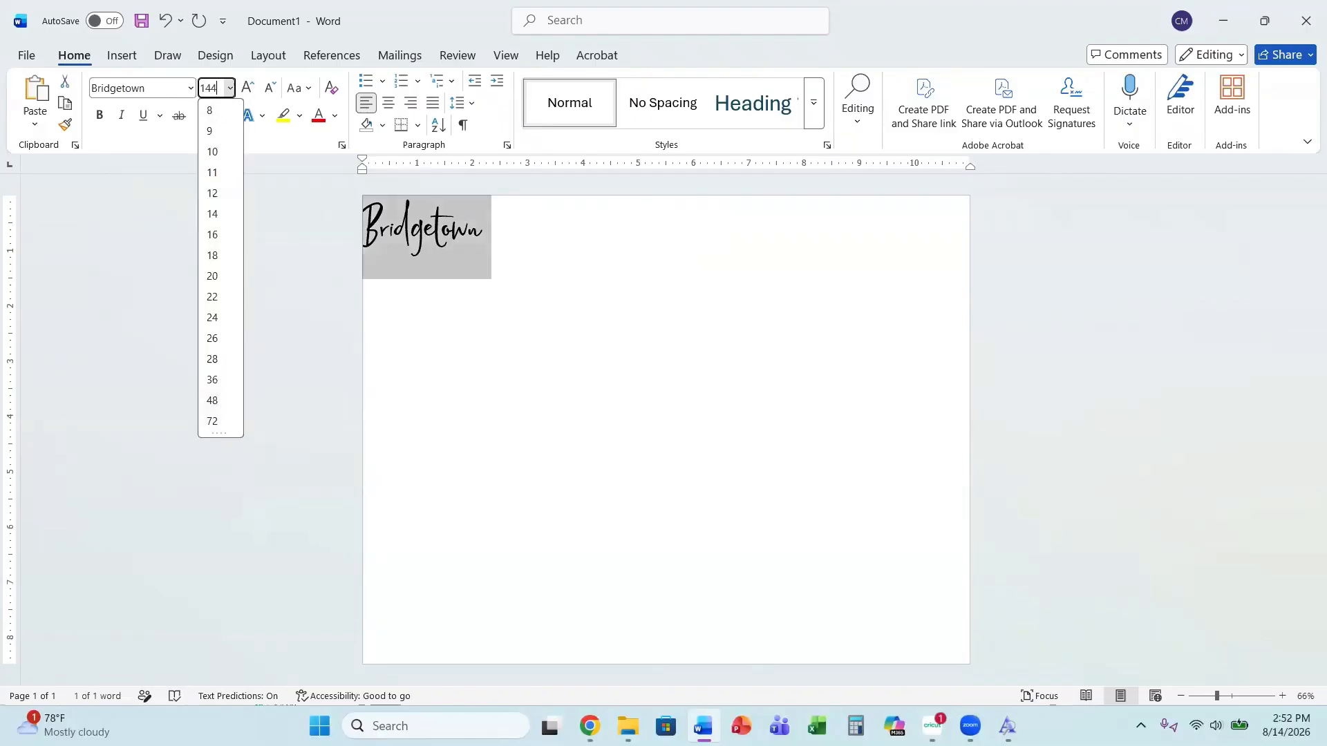
key(Return)
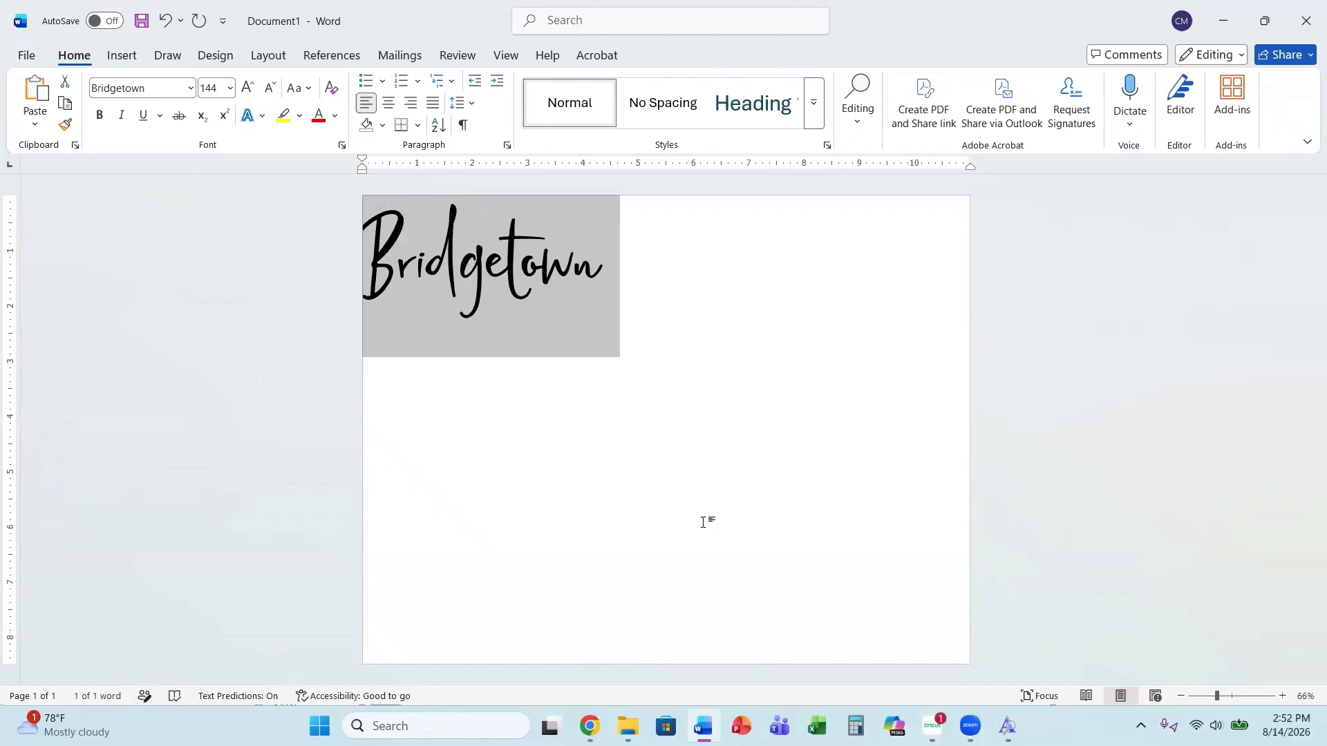
Place the cursor at the end of the word and start a new line below it.
click(707, 521)
click(539, 268)
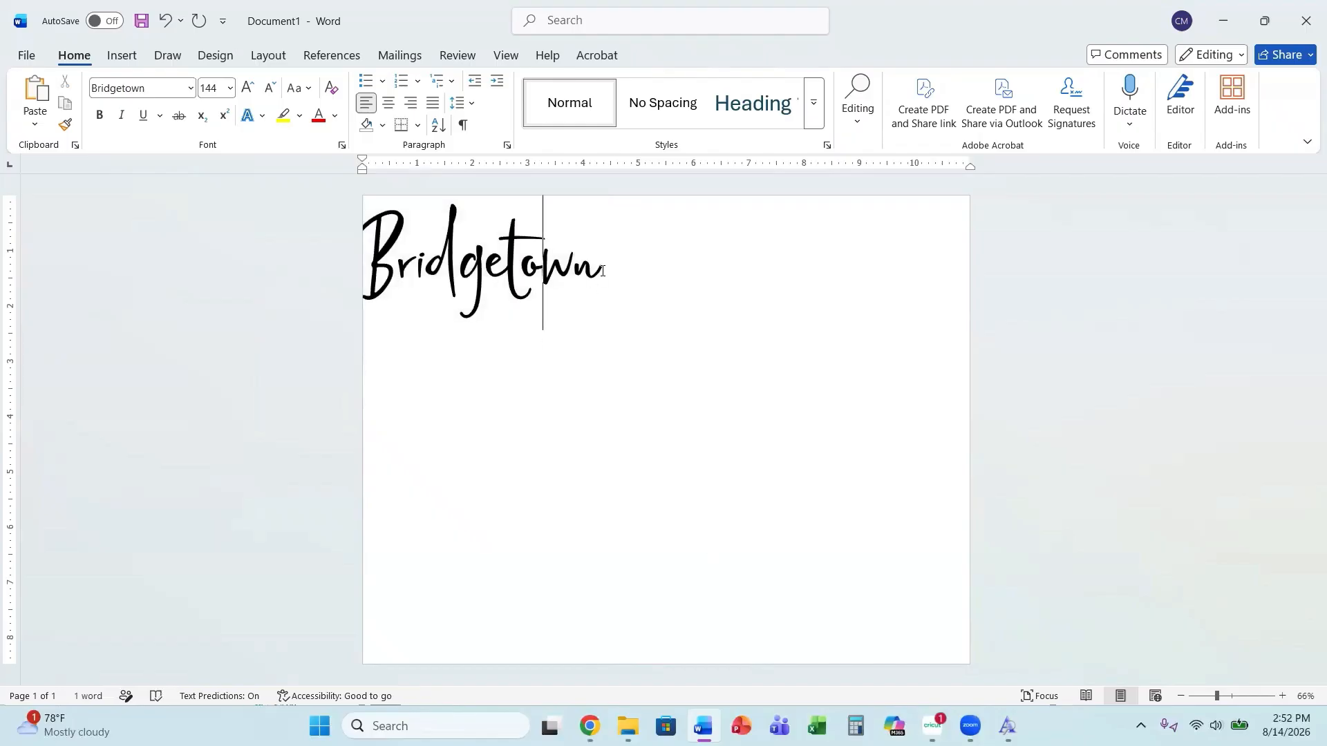
click(665, 287)
key(Return)
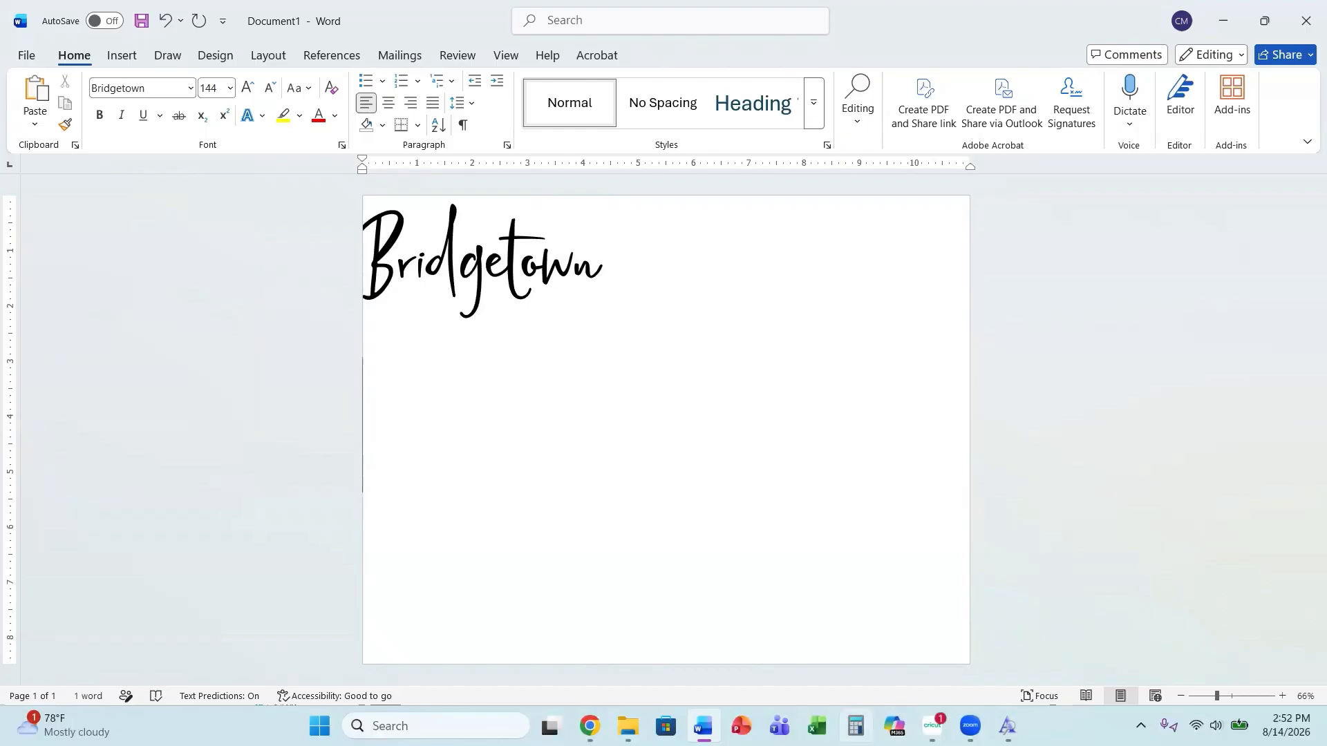
Switch to Cricut Design Space, add a second text box and move it above the first one.
click(933, 726)
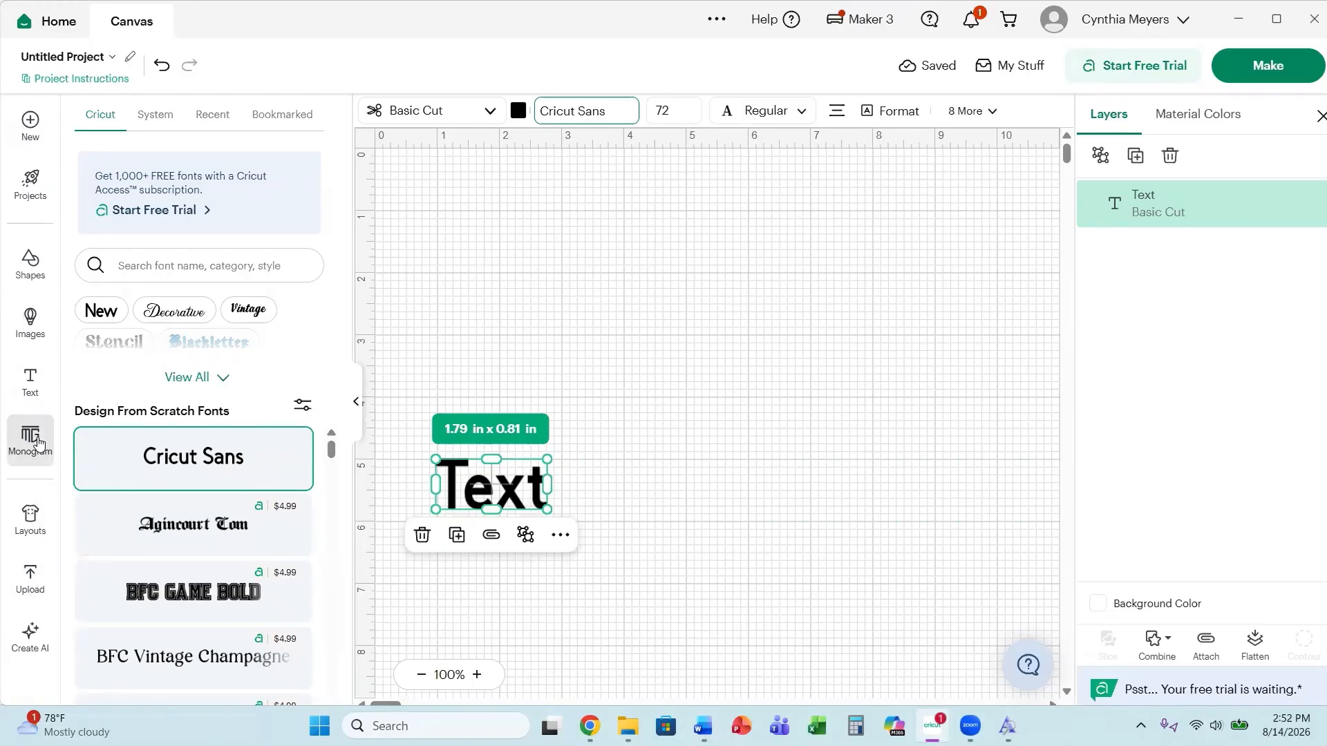
click(31, 383)
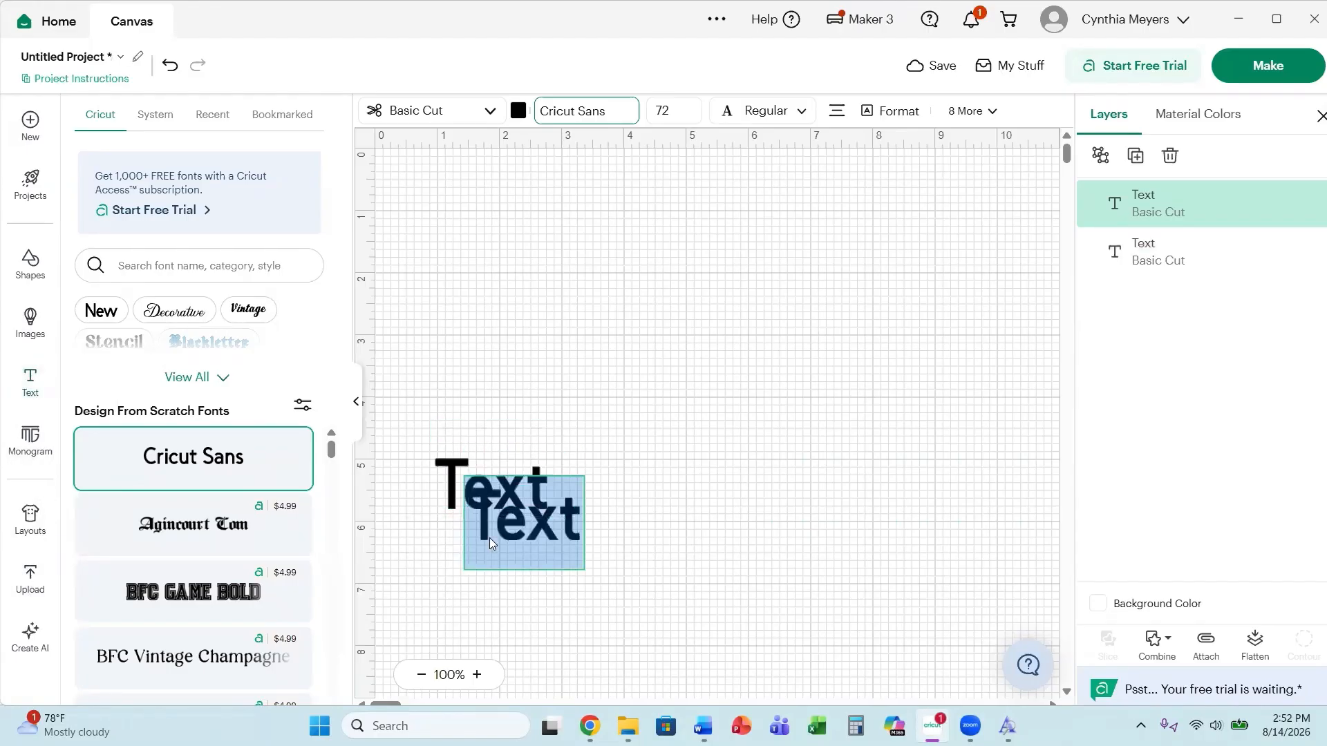
drag(489, 538, 726, 477)
click(612, 523)
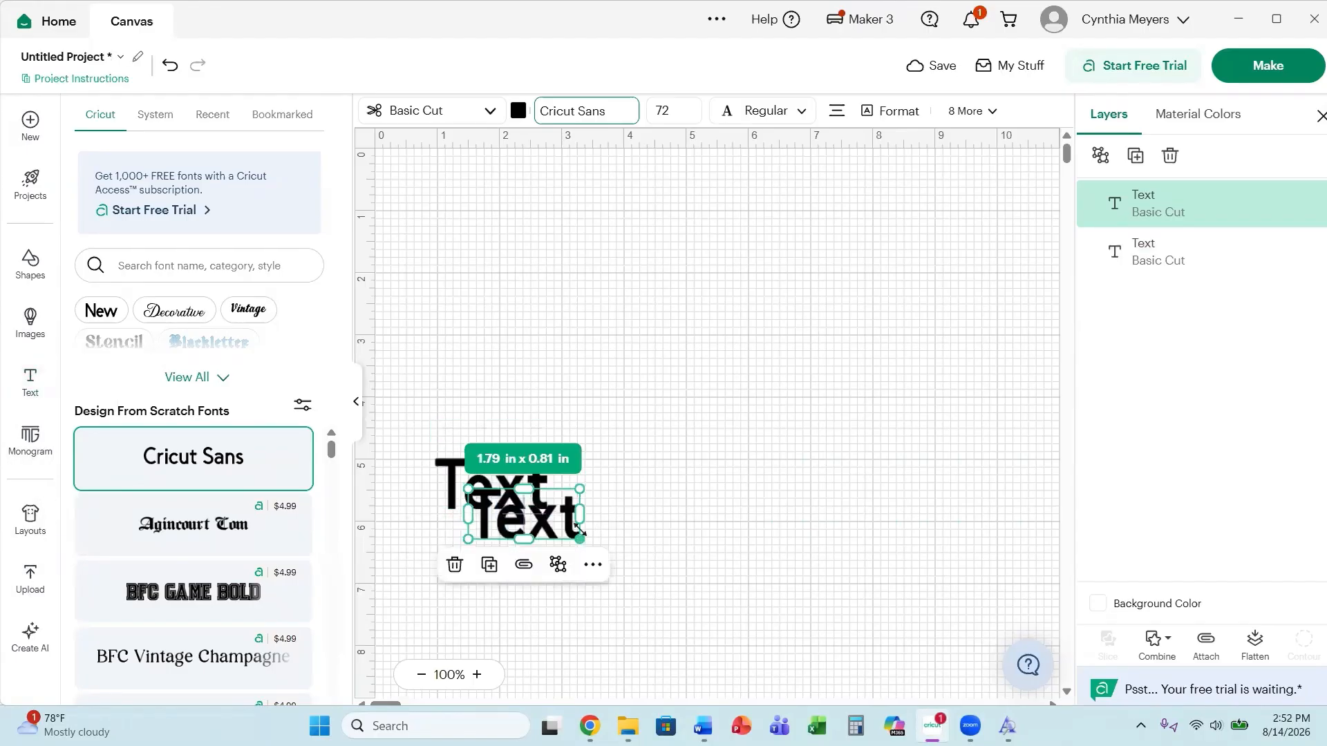
drag(546, 533, 520, 411)
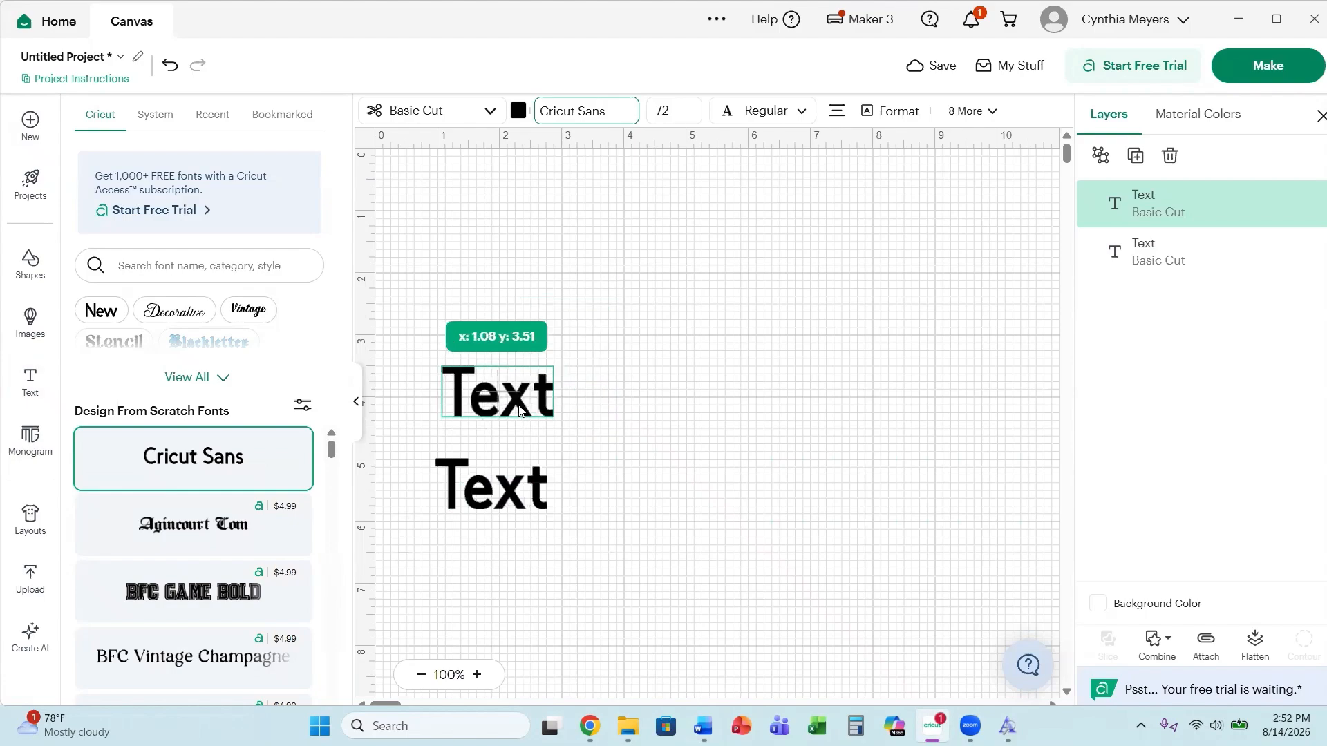
Open the font list for the upper text and browse the System fonts for Bridgetown.
double_click(520, 410)
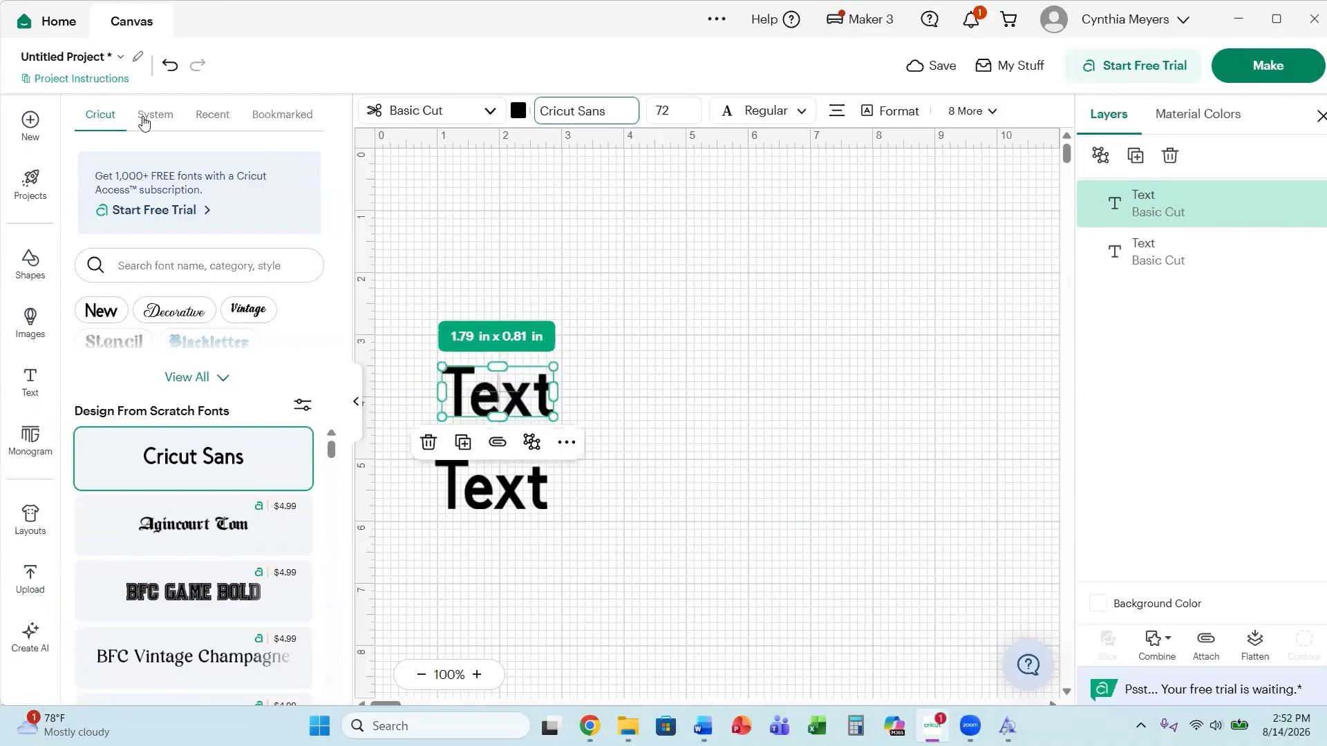
click(155, 115)
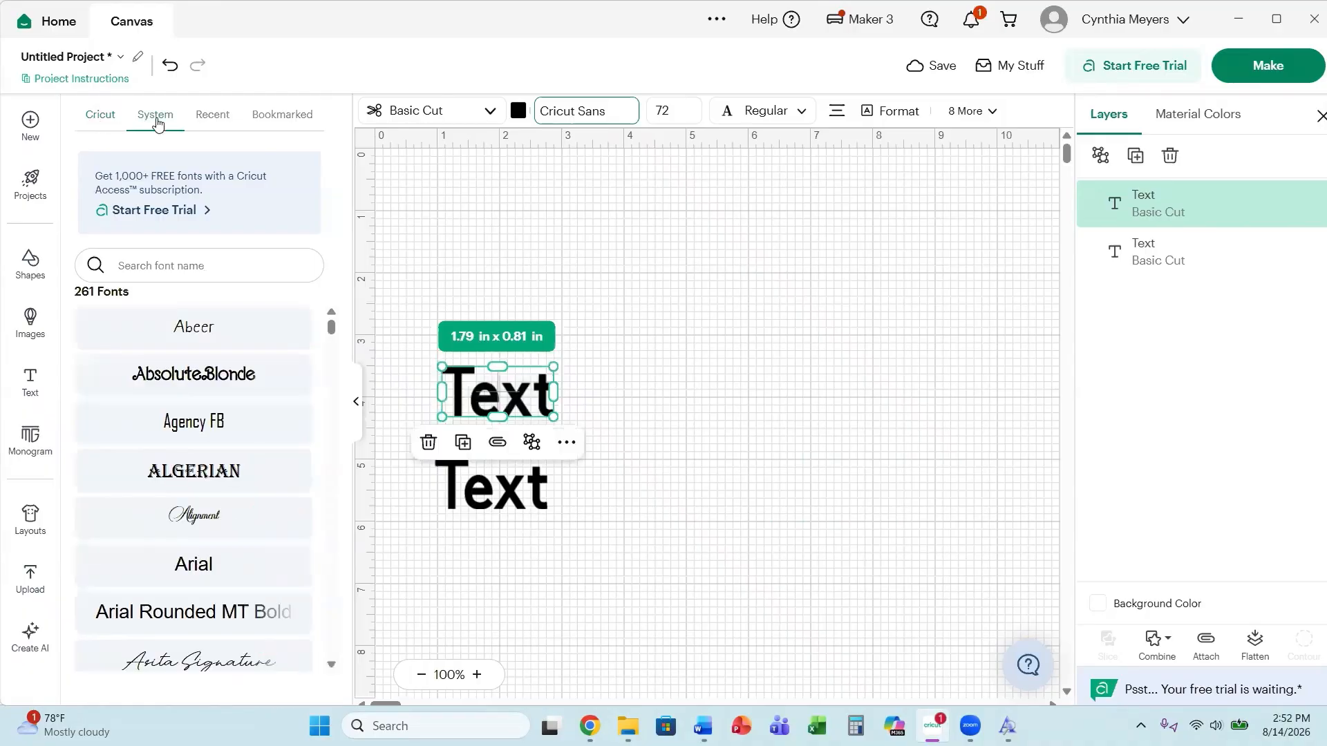
click(212, 117)
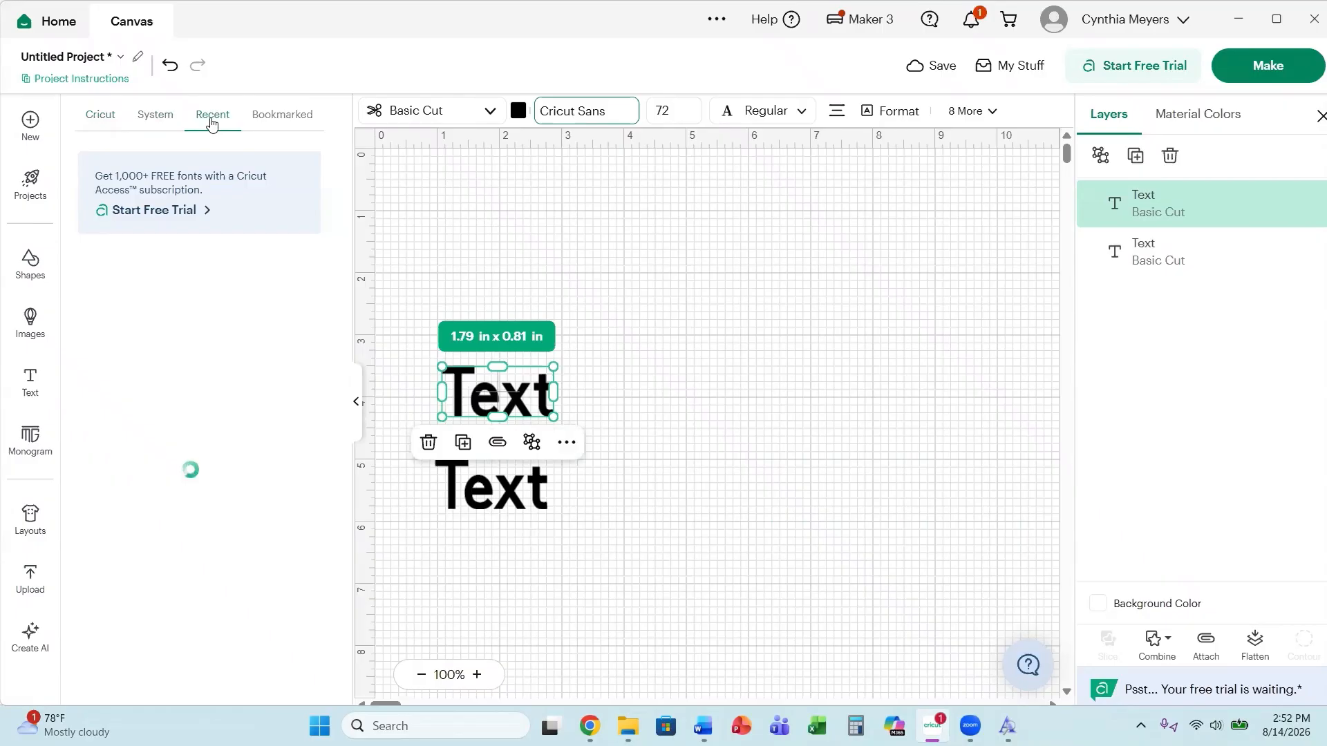
click(161, 117)
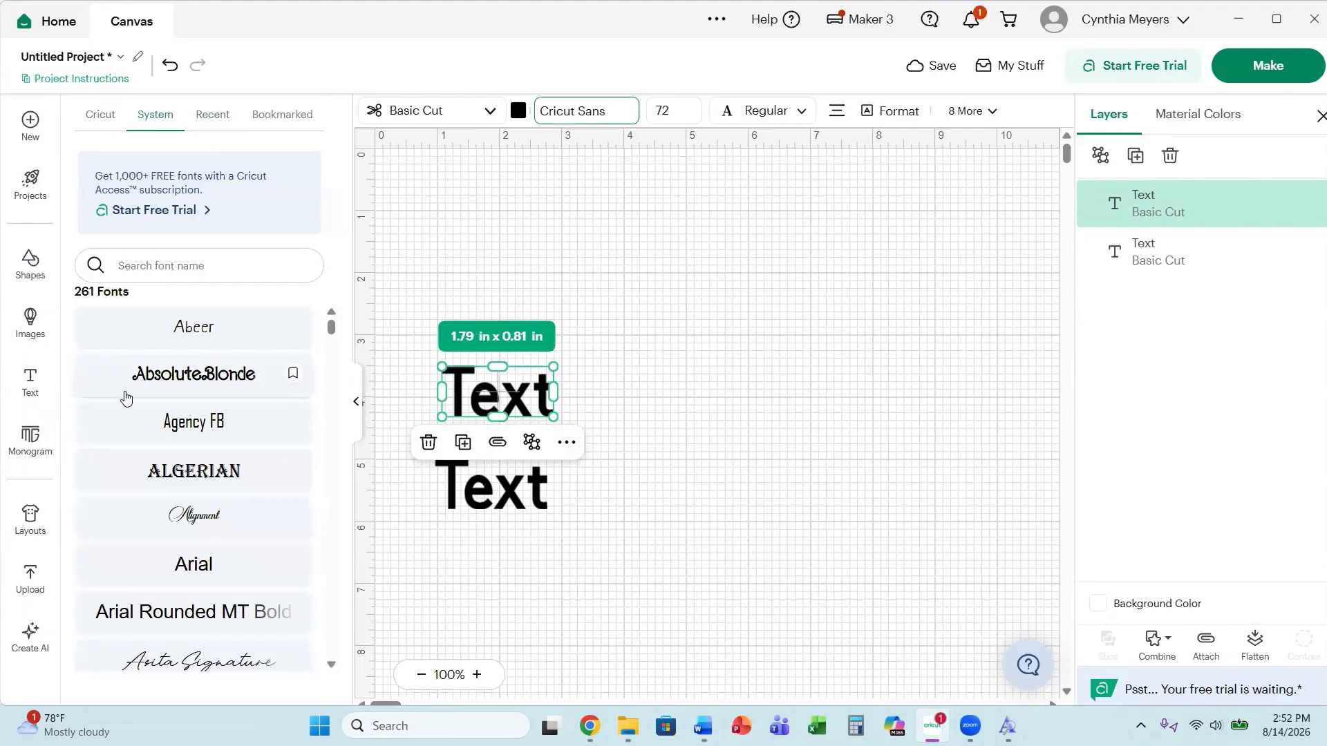
scroll(168, 389, down, 10)
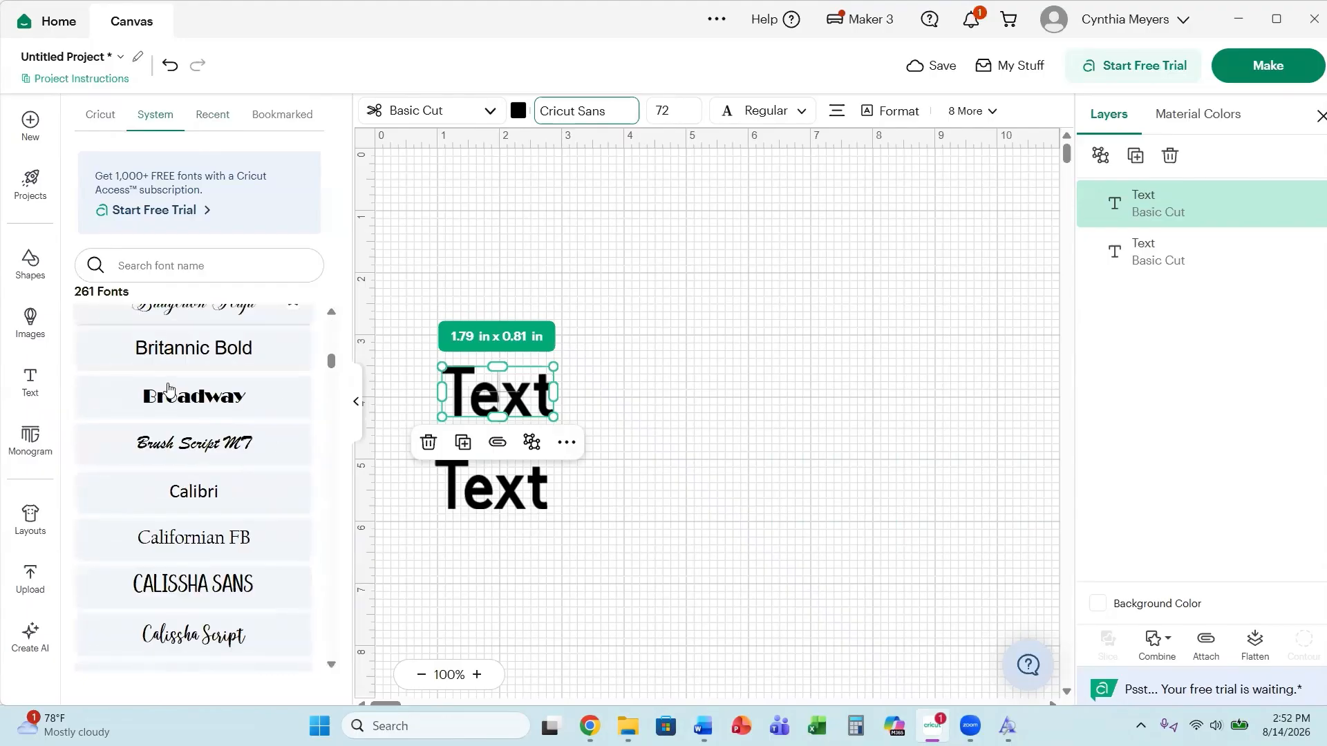
scroll(168, 390, down, 15)
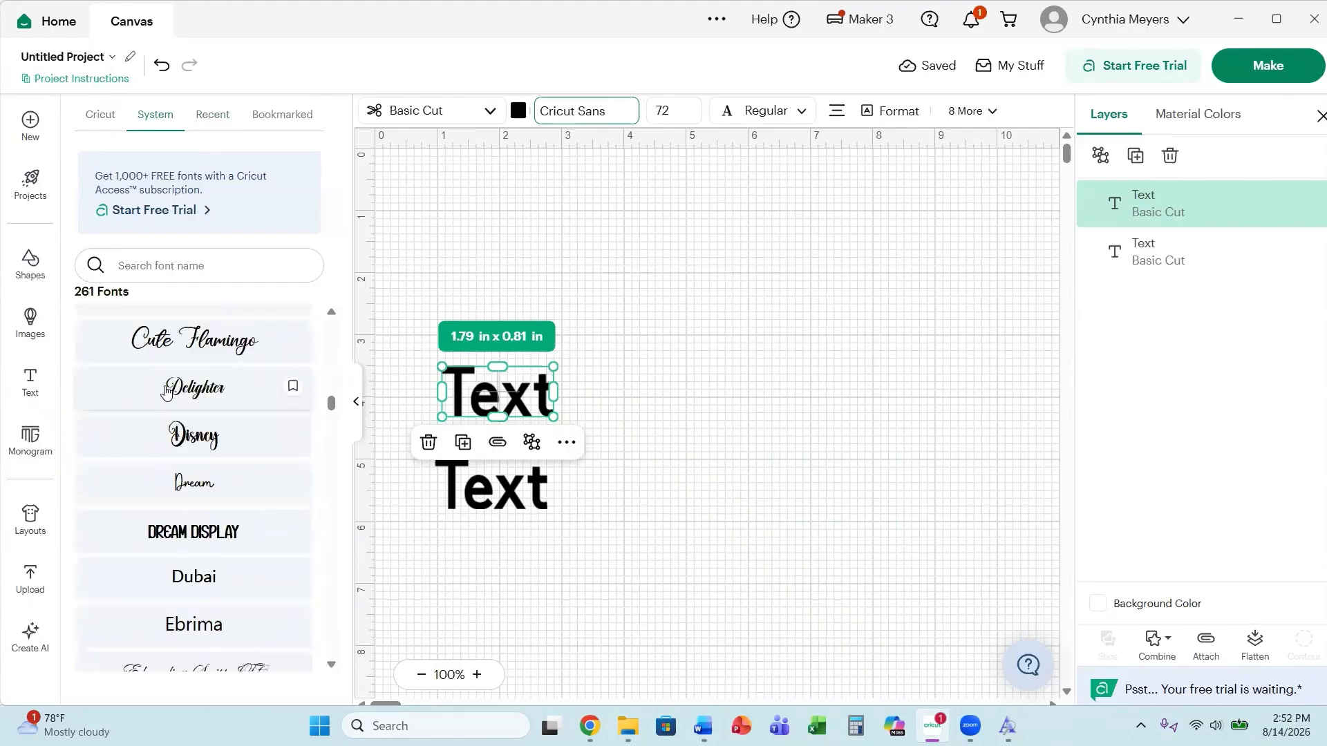
scroll(168, 390, up, 15)
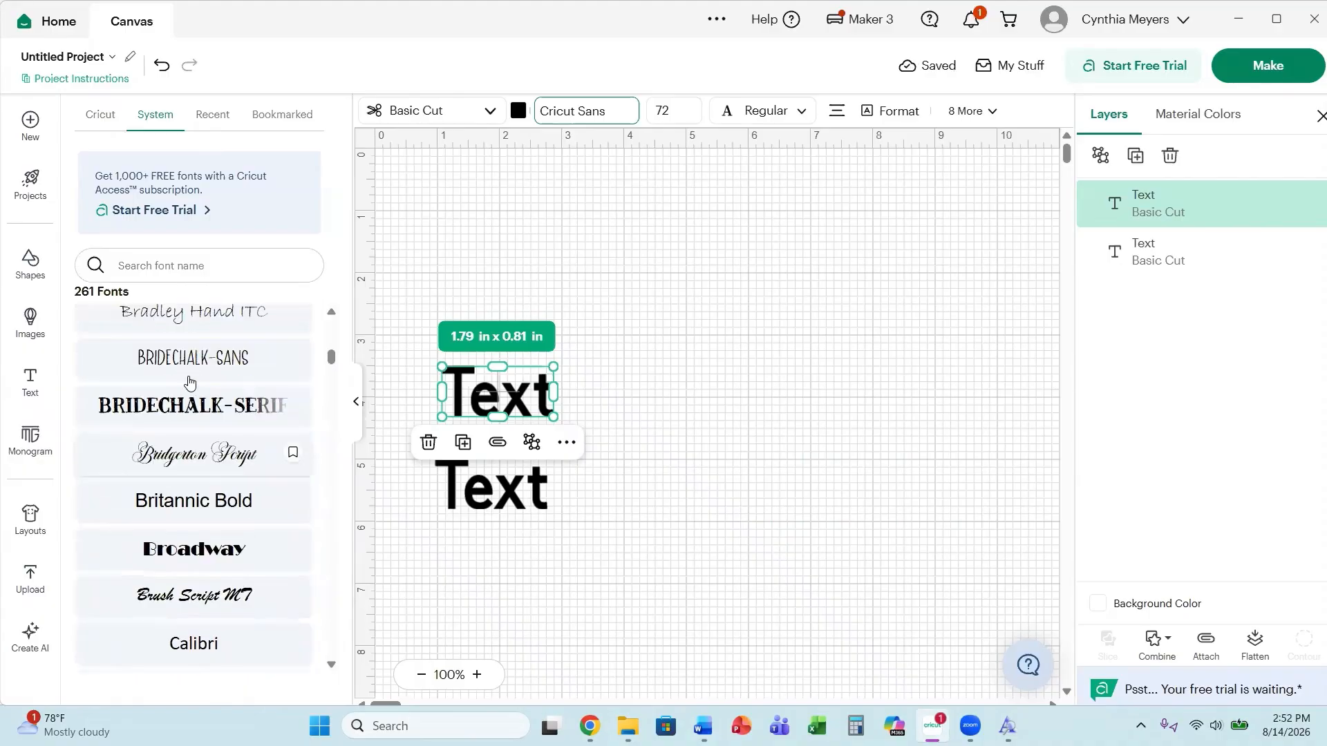
scroll(190, 382, up, 4)
scroll(183, 429, down, 4)
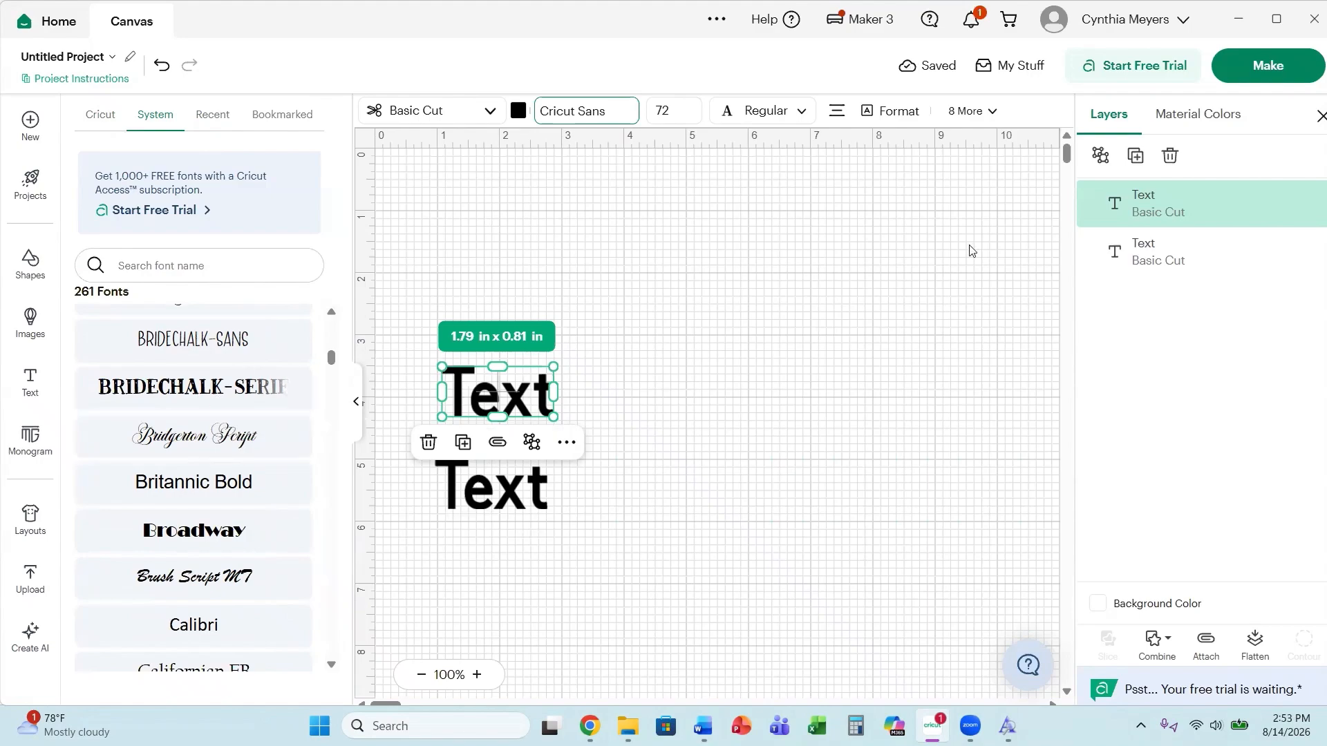
Close Cricut Design Space and reopen it through the Windows search for Cricut.
click(1308, 26)
click(601, 342)
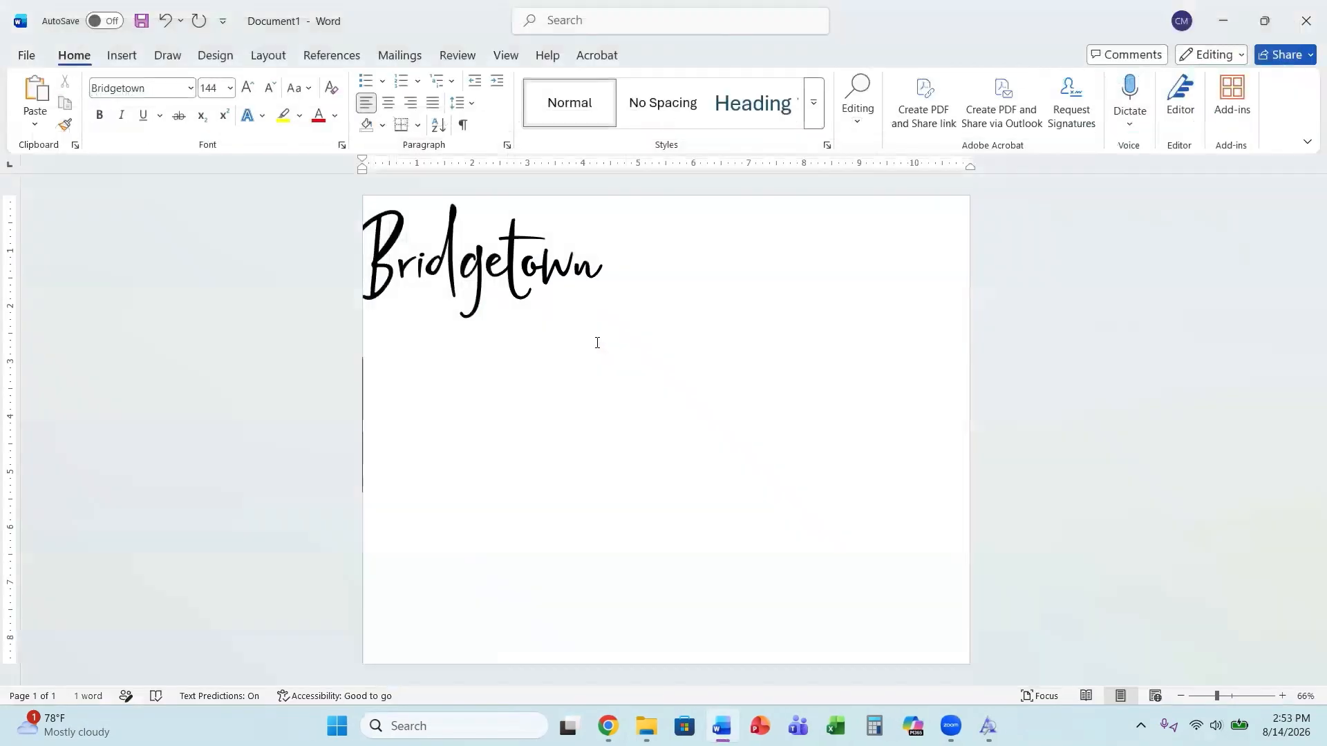
mouse_move(951, 726)
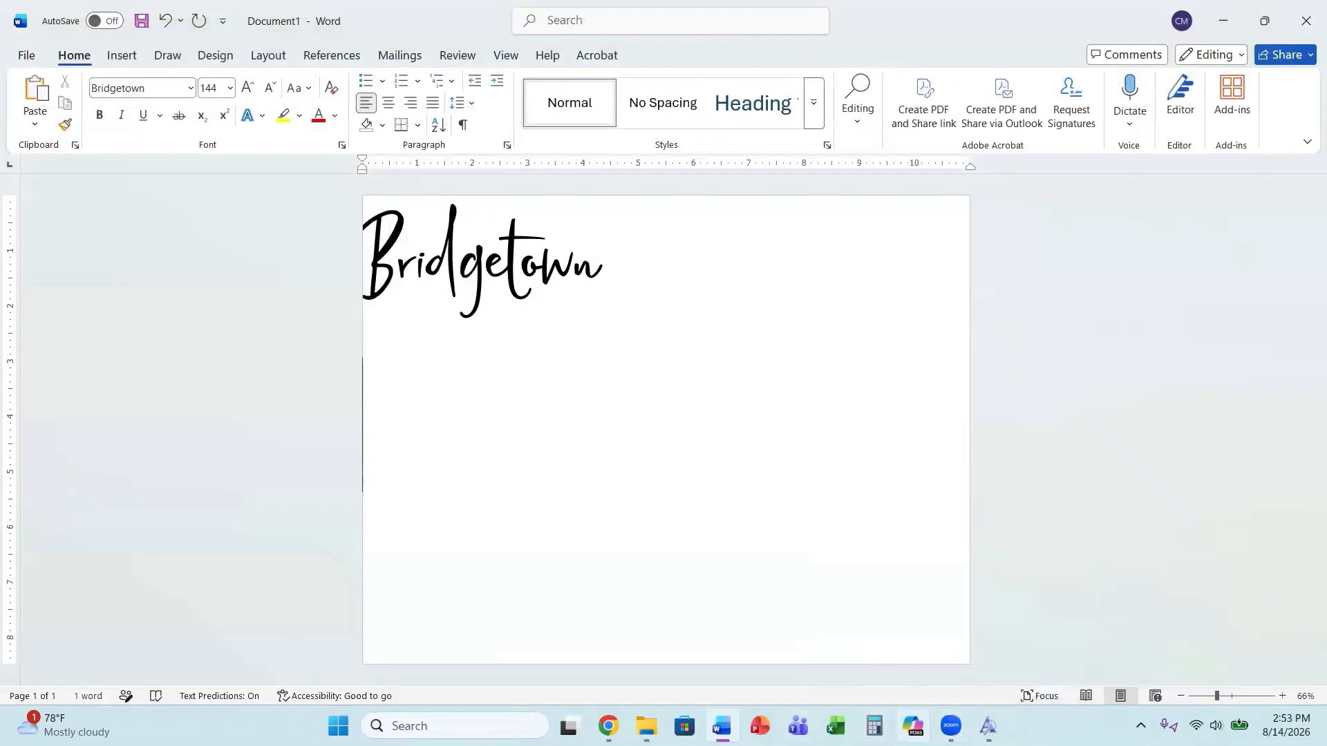
click(426, 725)
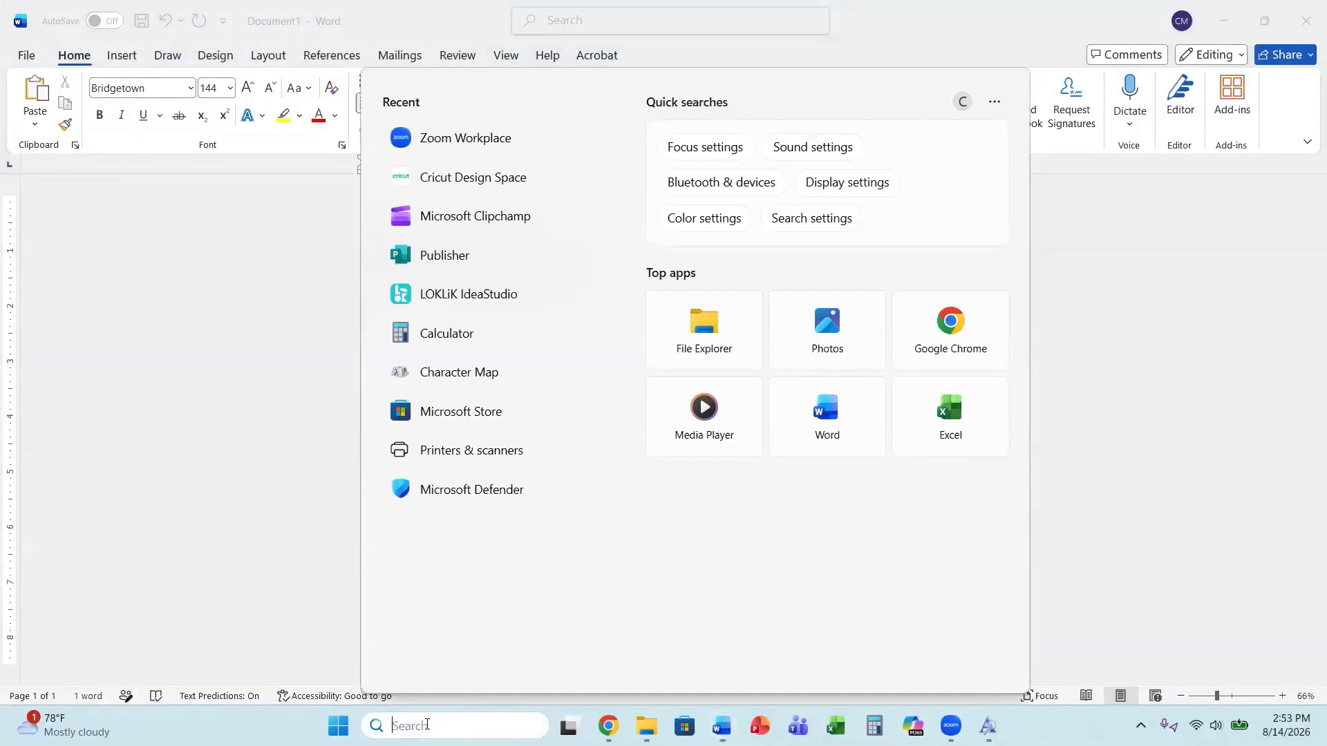
text(critu)
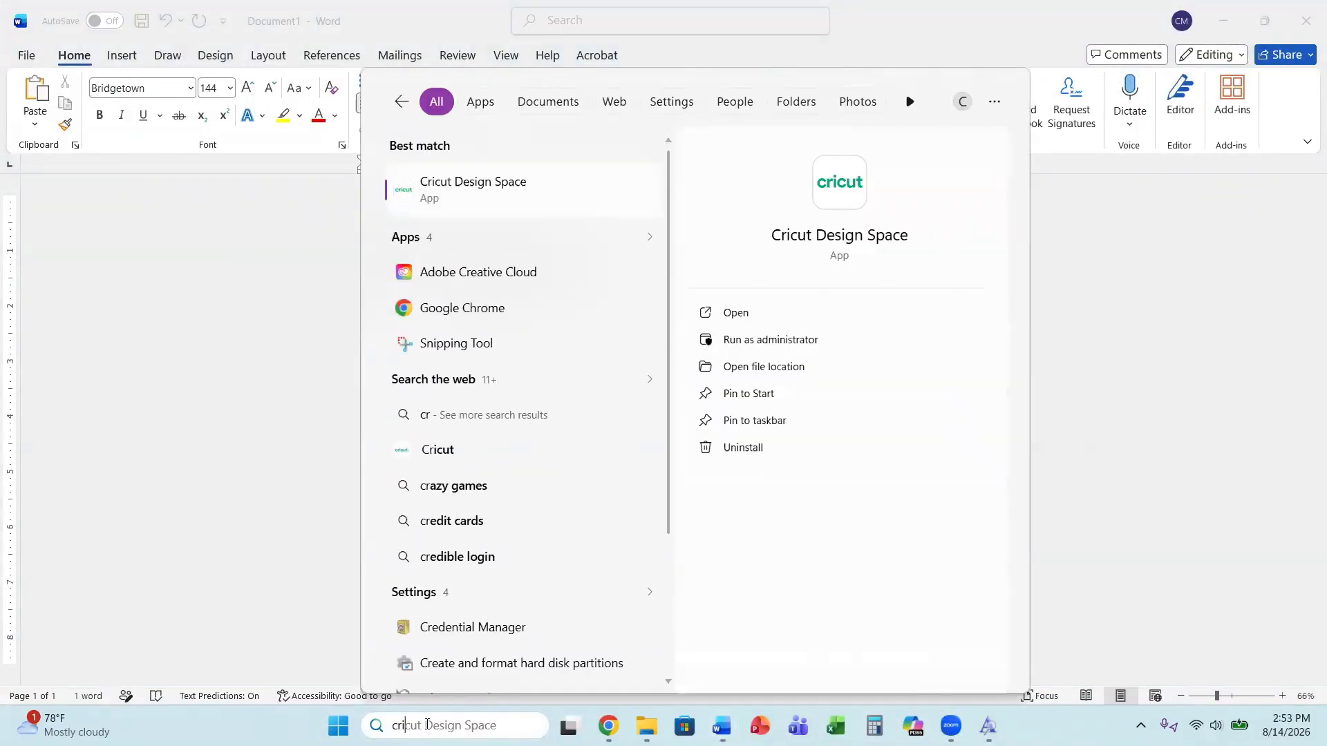
key(BackSpace)
key(BackSpace)
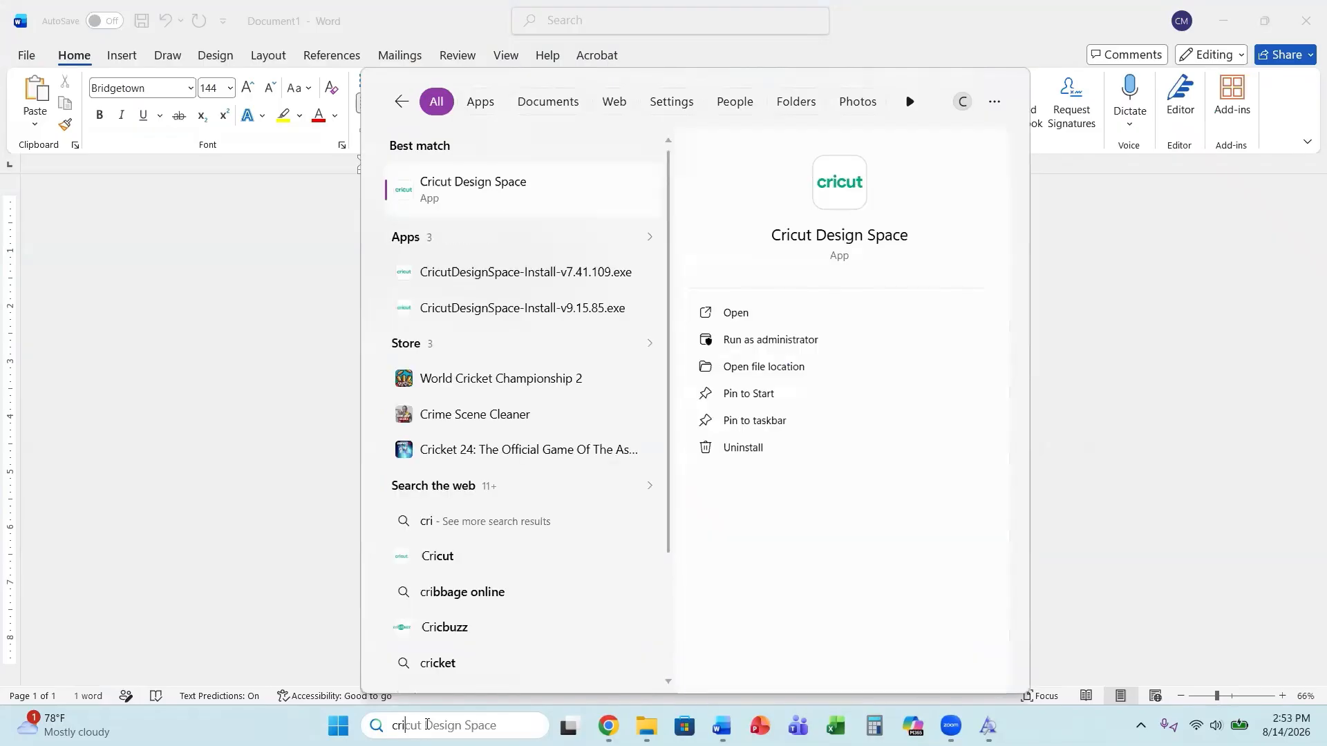
click(436, 200)
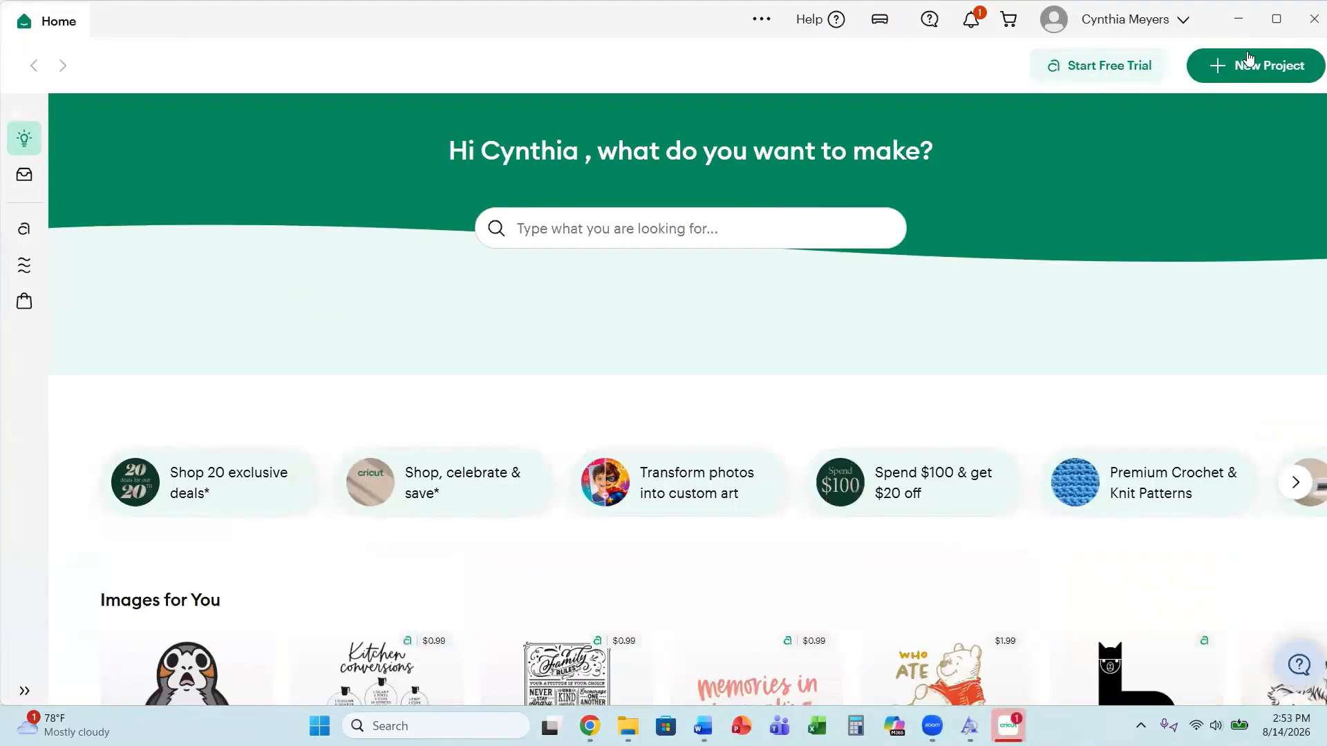
Start a new project on a blank canvas.
click(1297, 65)
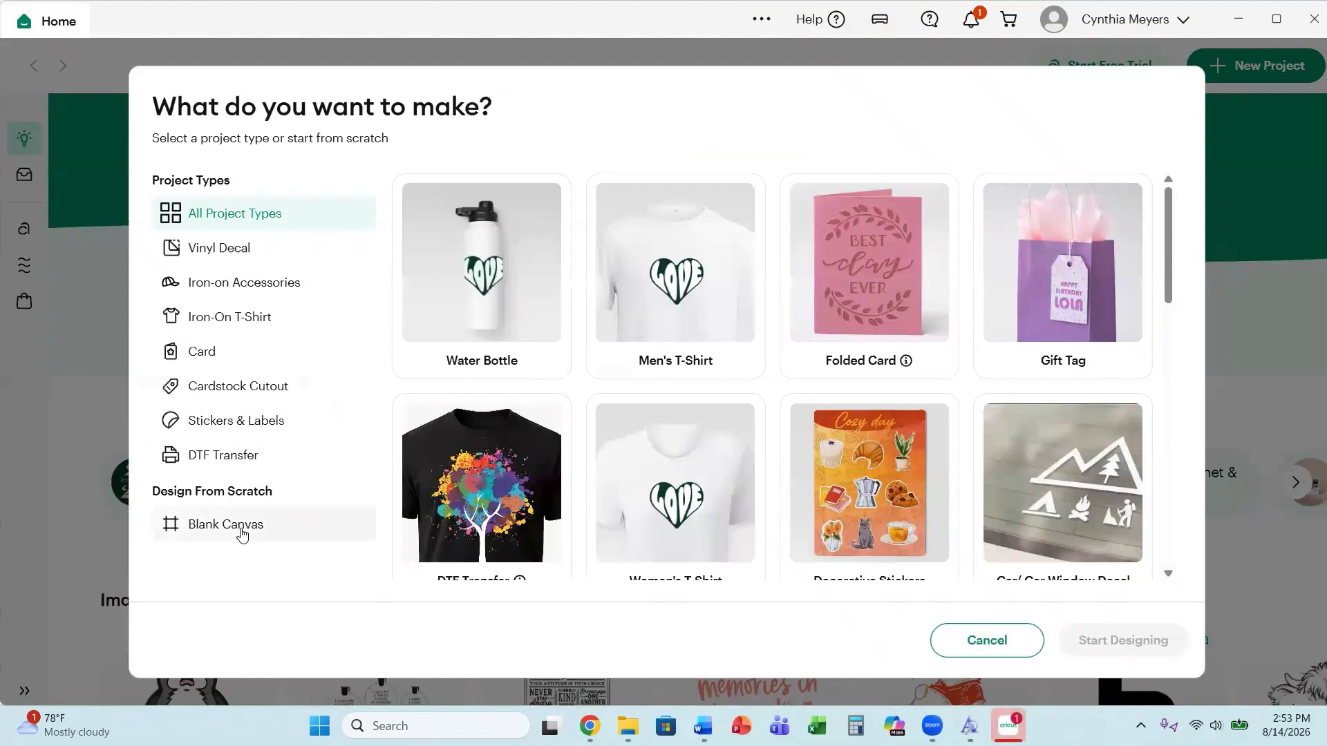
click(239, 531)
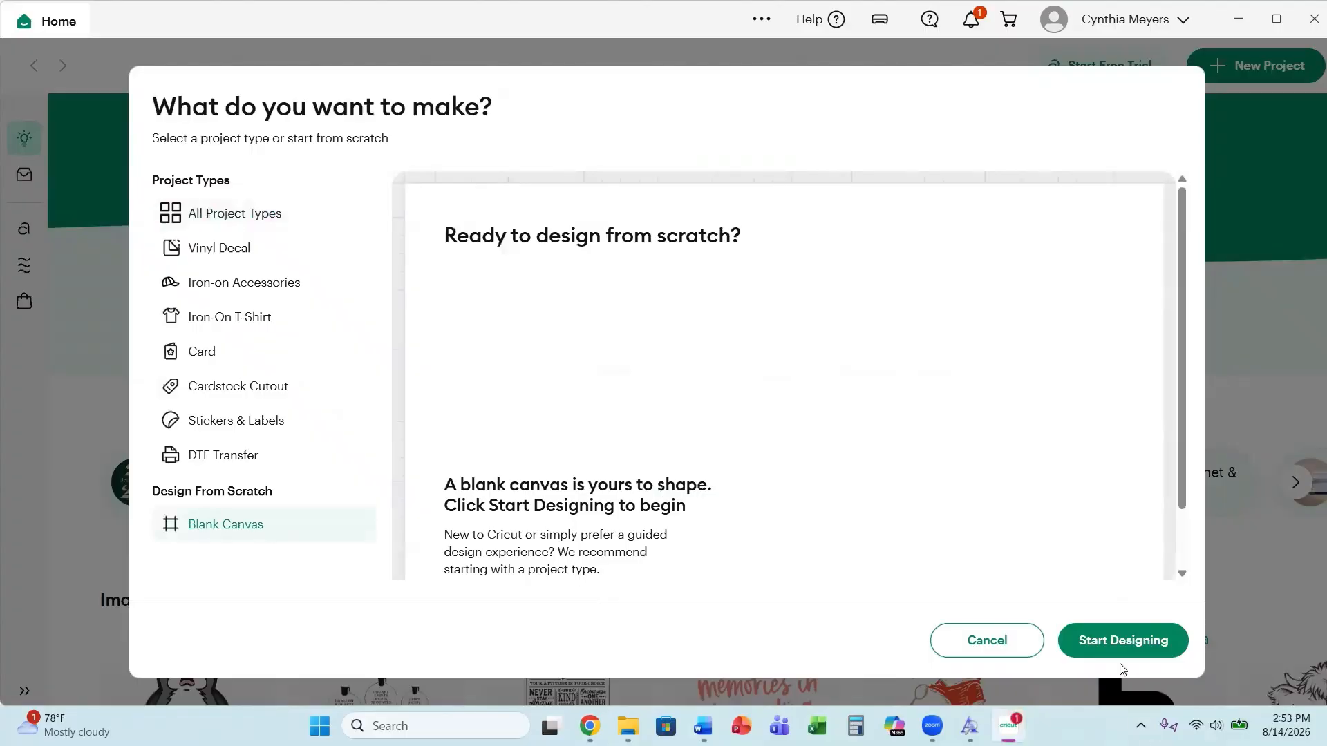
click(1123, 641)
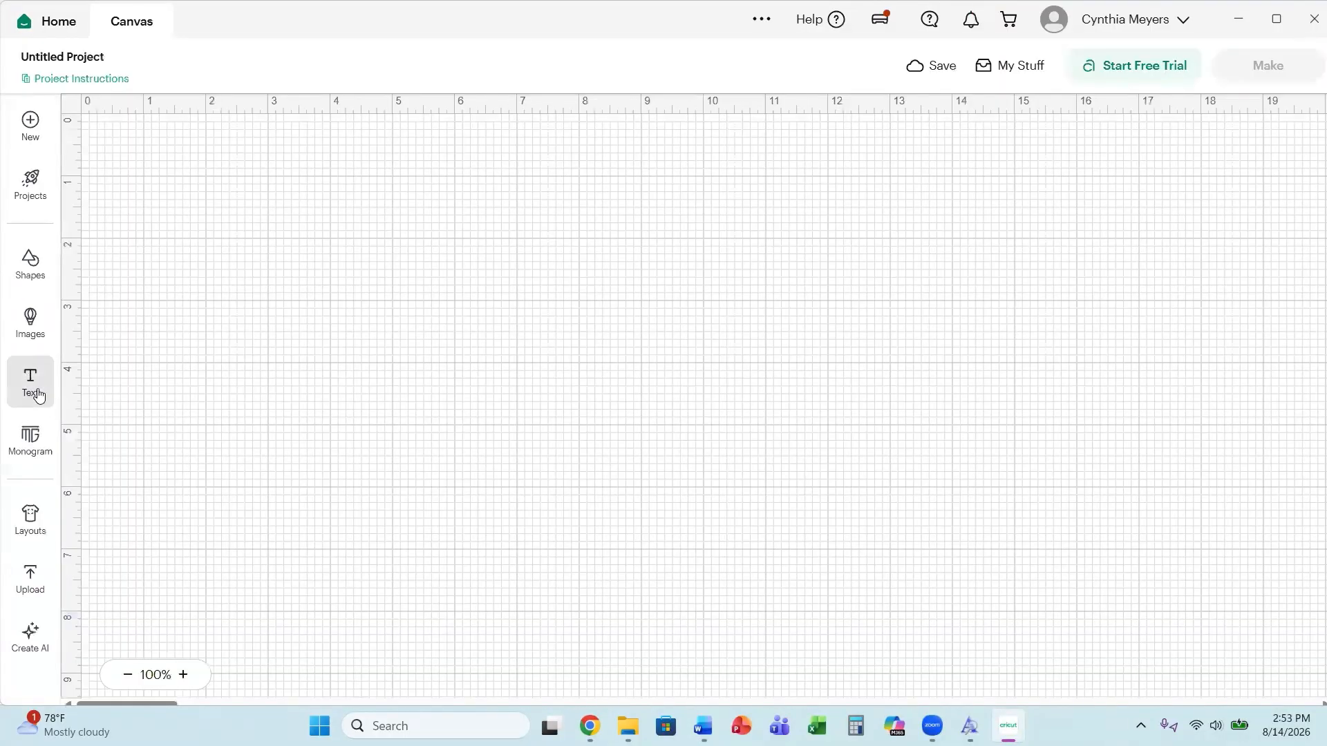
Add two text boxes and move one of them higher on the canvas.
click(30, 387)
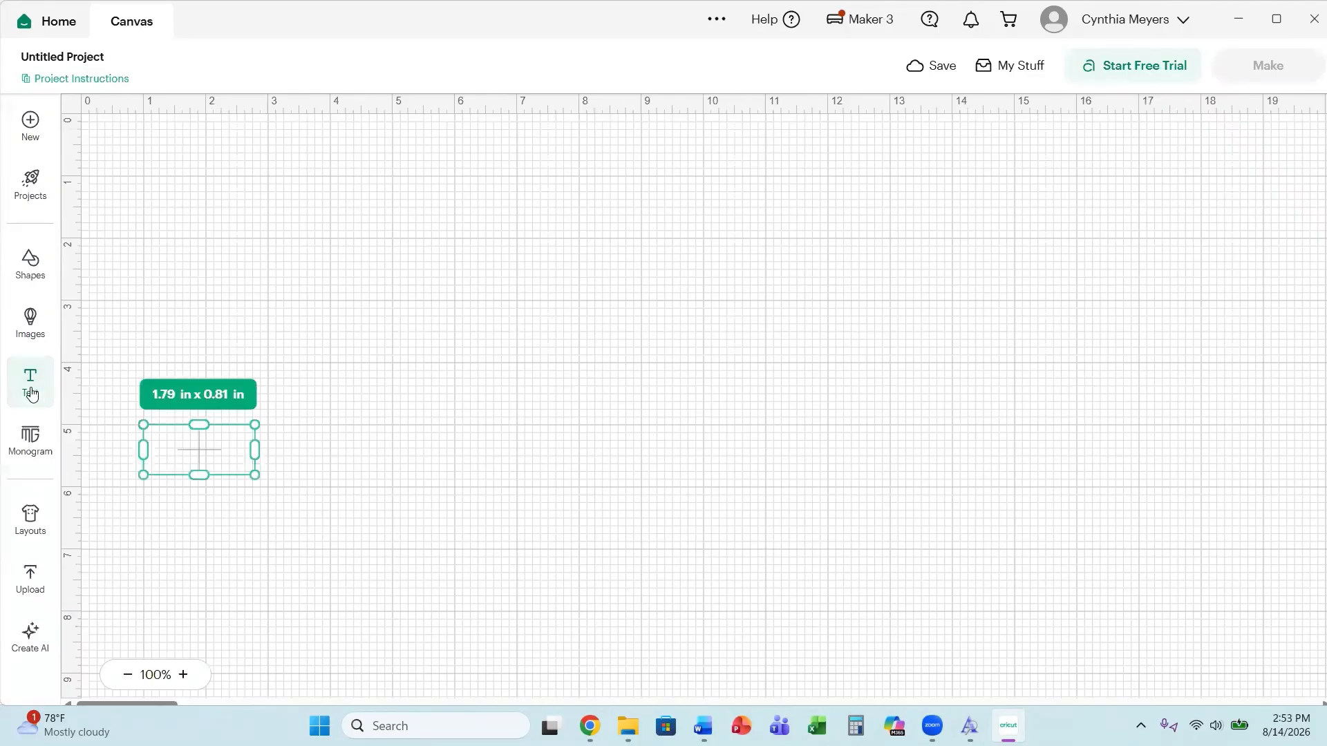
click(30, 390)
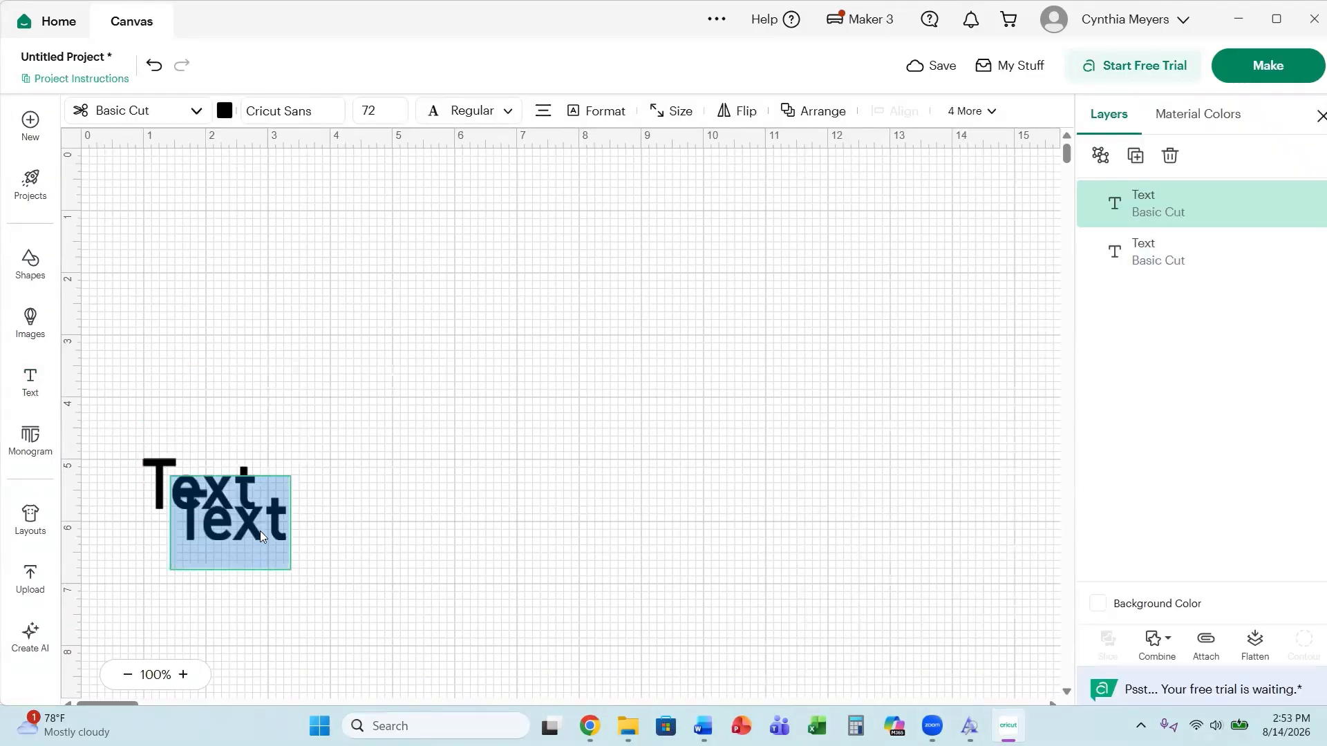
drag(260, 531, 246, 255)
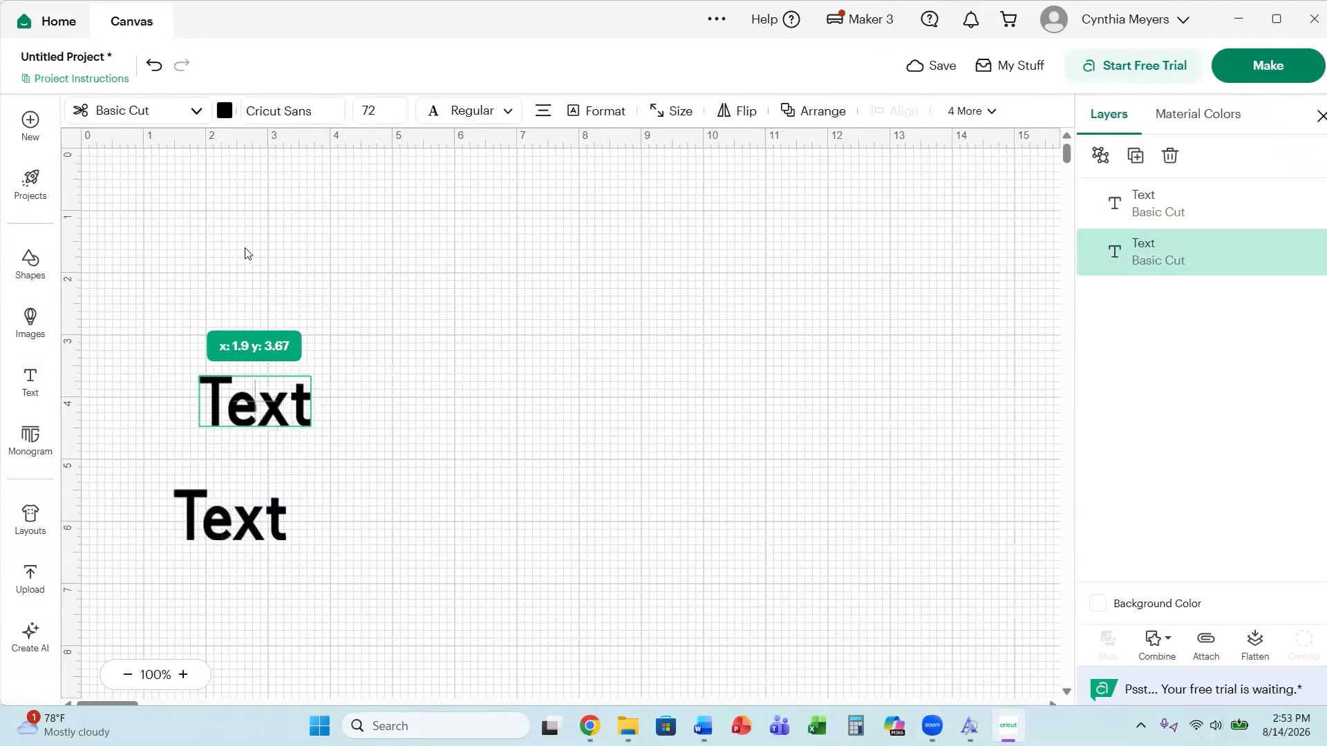
Apply the Bridgetown system font to the selected upper text box.
click(263, 128)
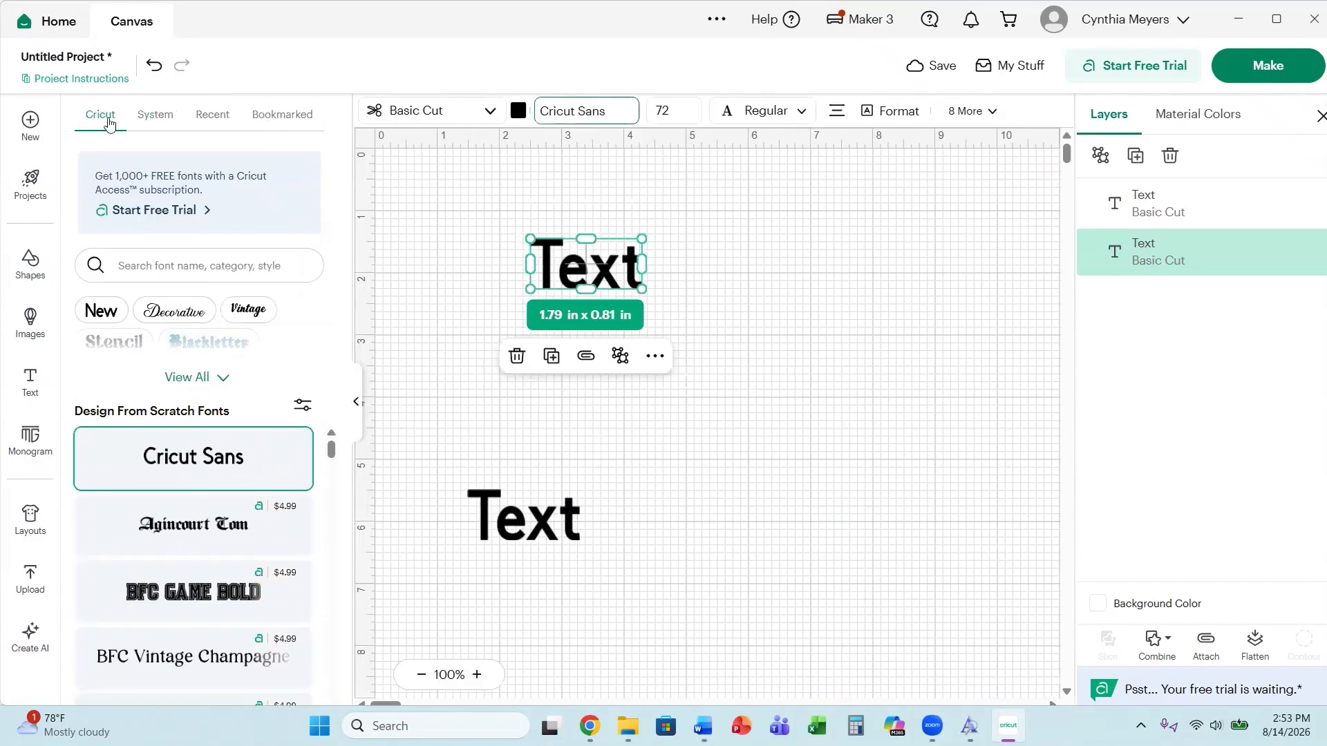
click(155, 114)
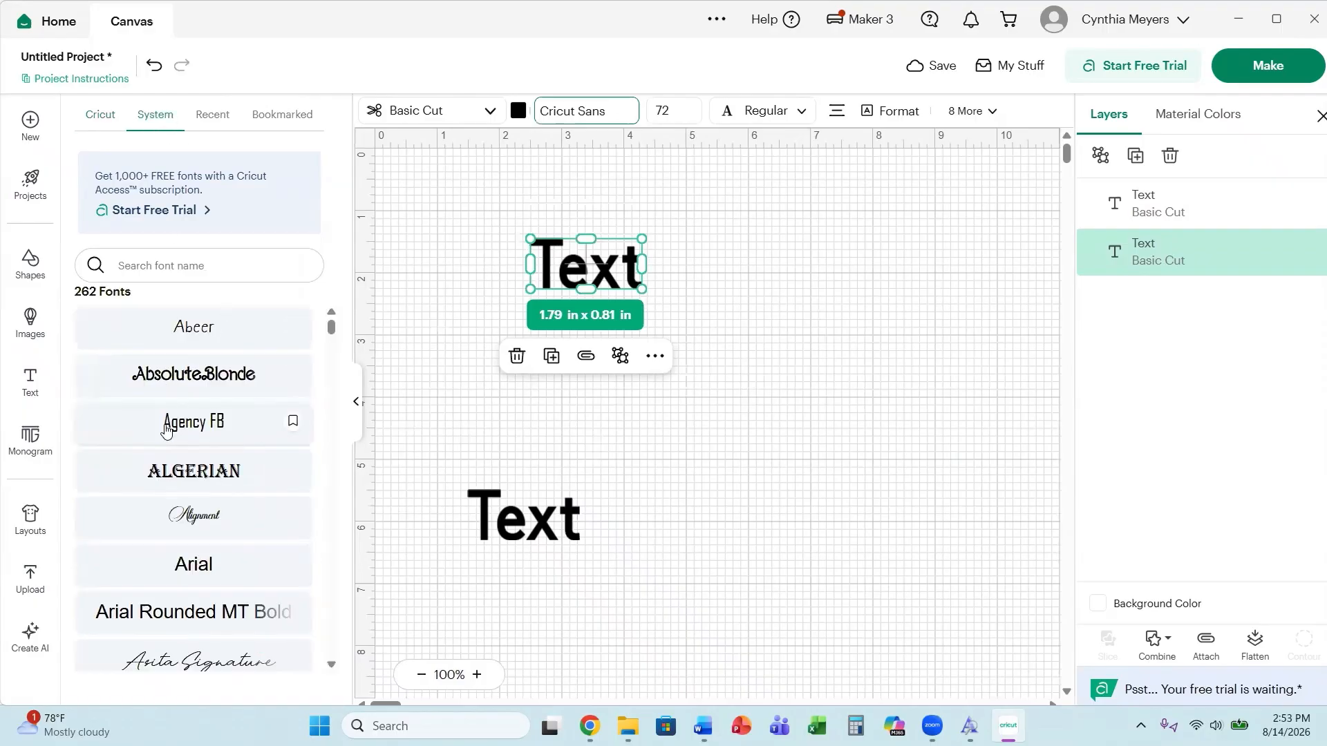
scroll(166, 430, down, 8)
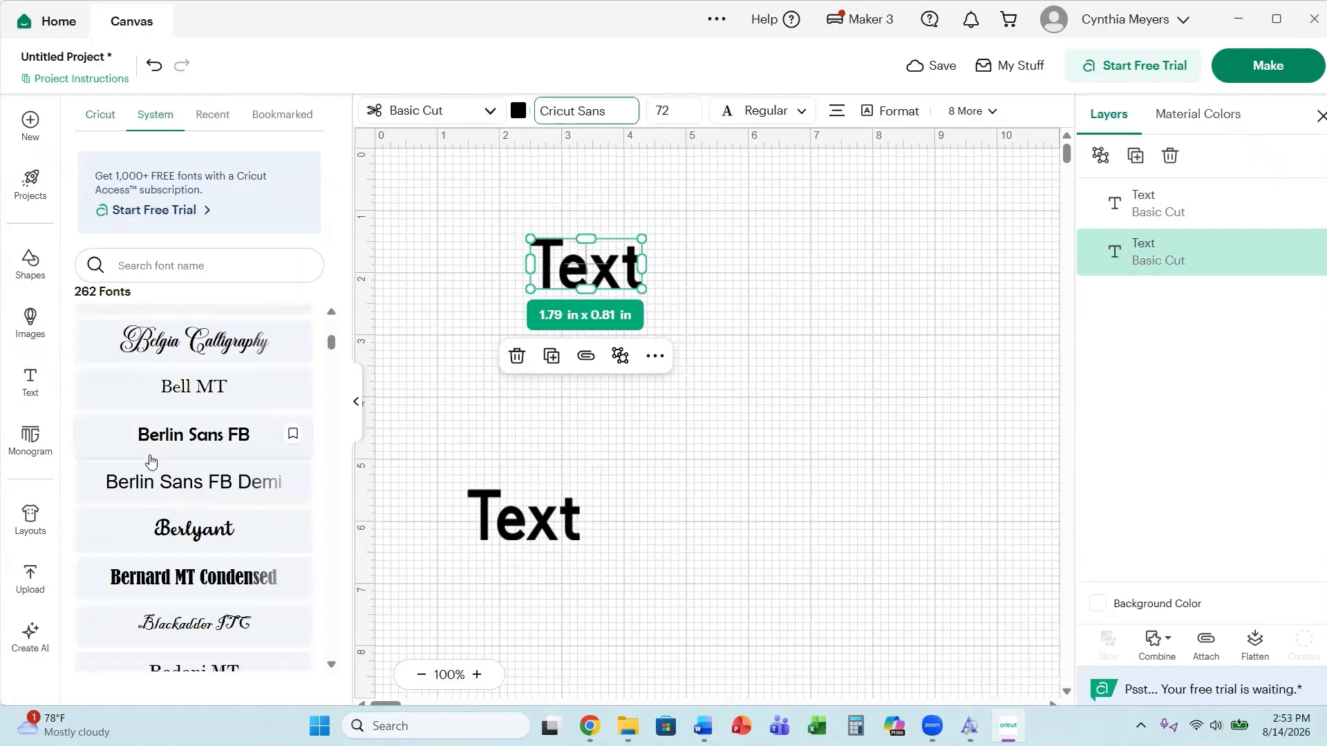
scroll(151, 461, down, 6)
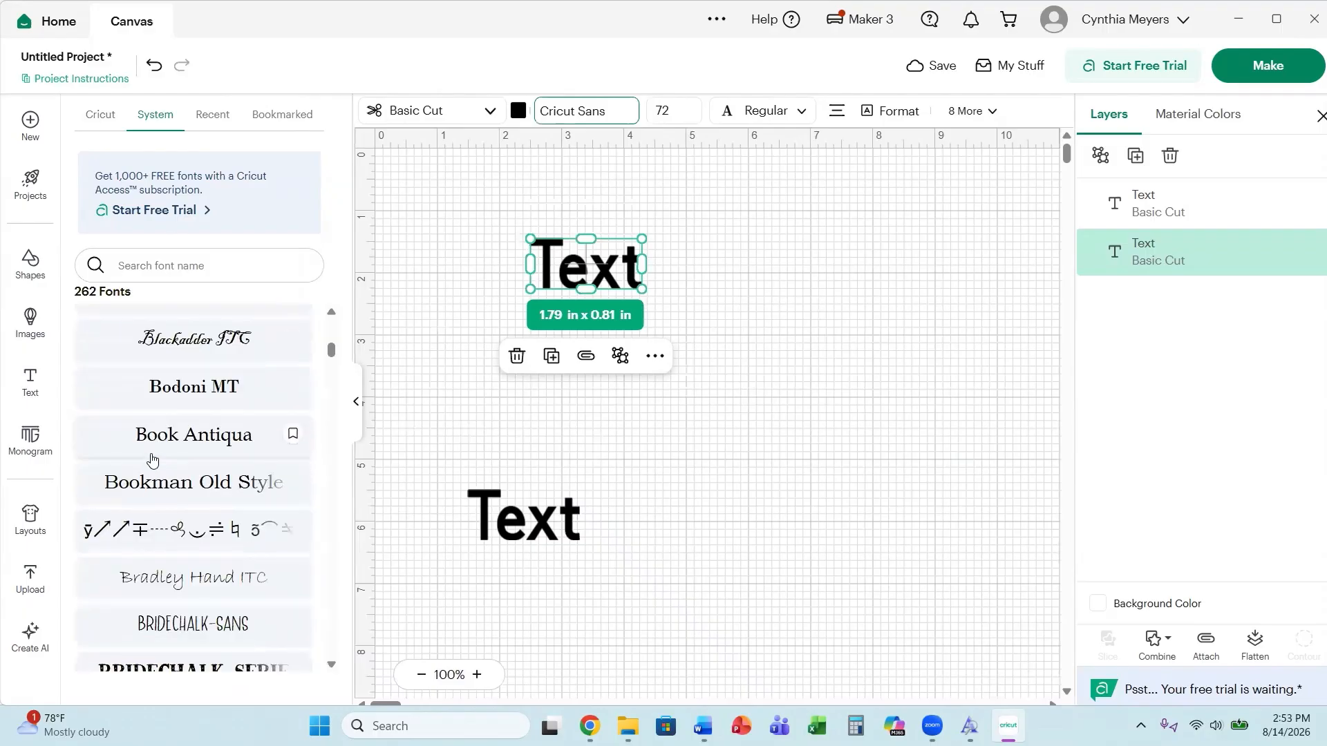
scroll(152, 461, down, 2)
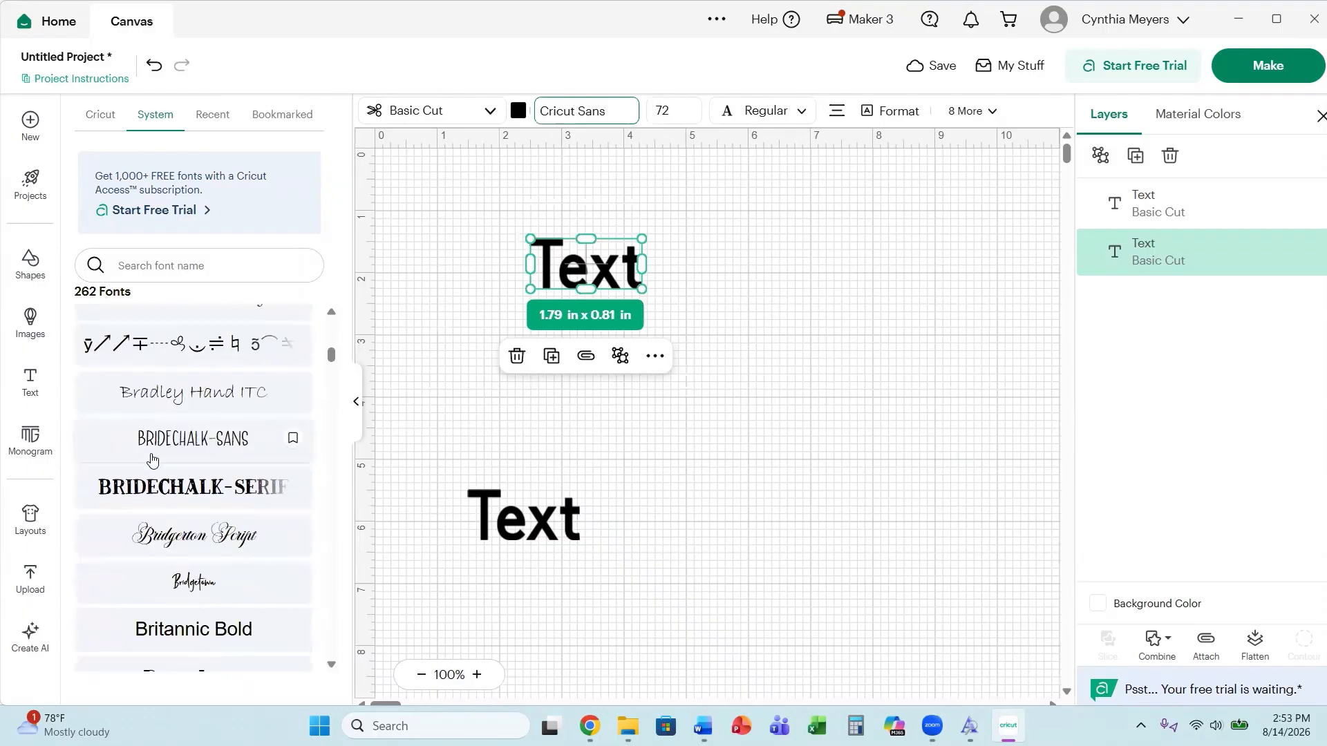
click(193, 593)
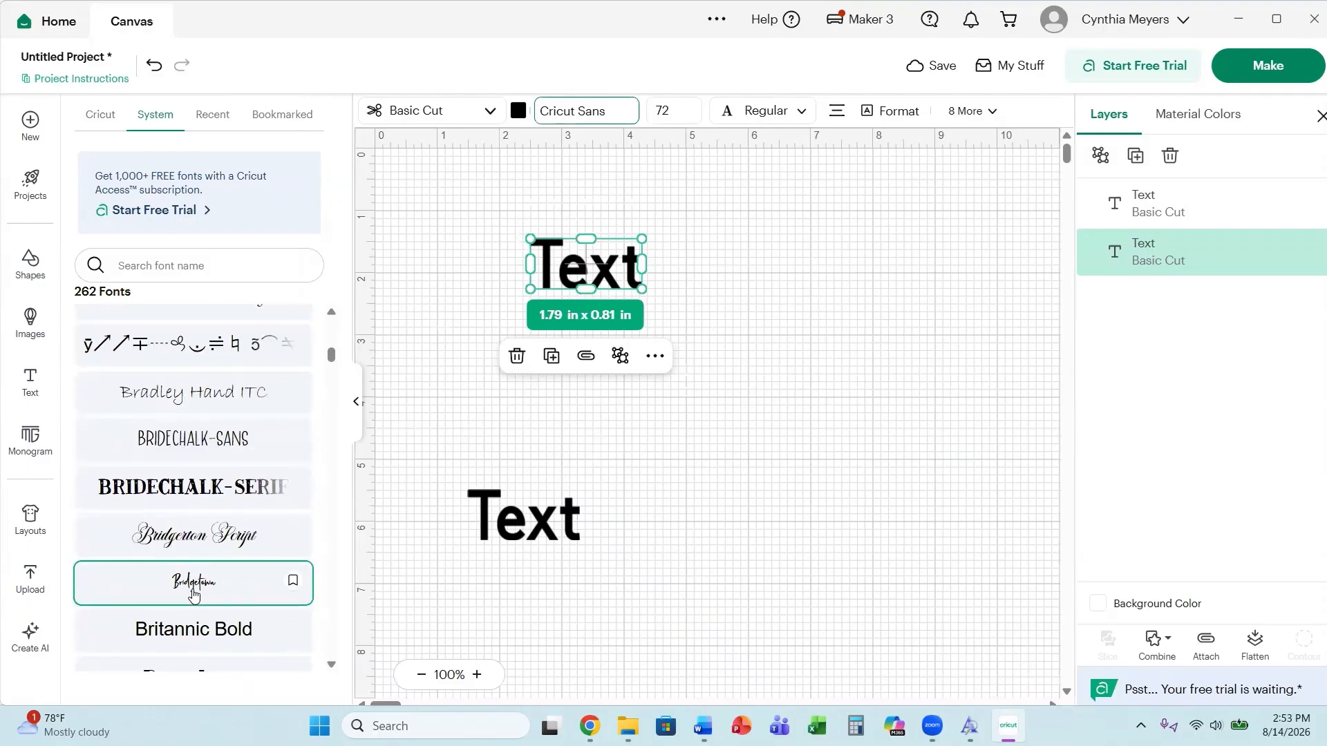
Enlarge the Bridgetown text to about 7.22 in by 5.82 in on the canvas.
drag(596, 286, 976, 595)
double_click(657, 560)
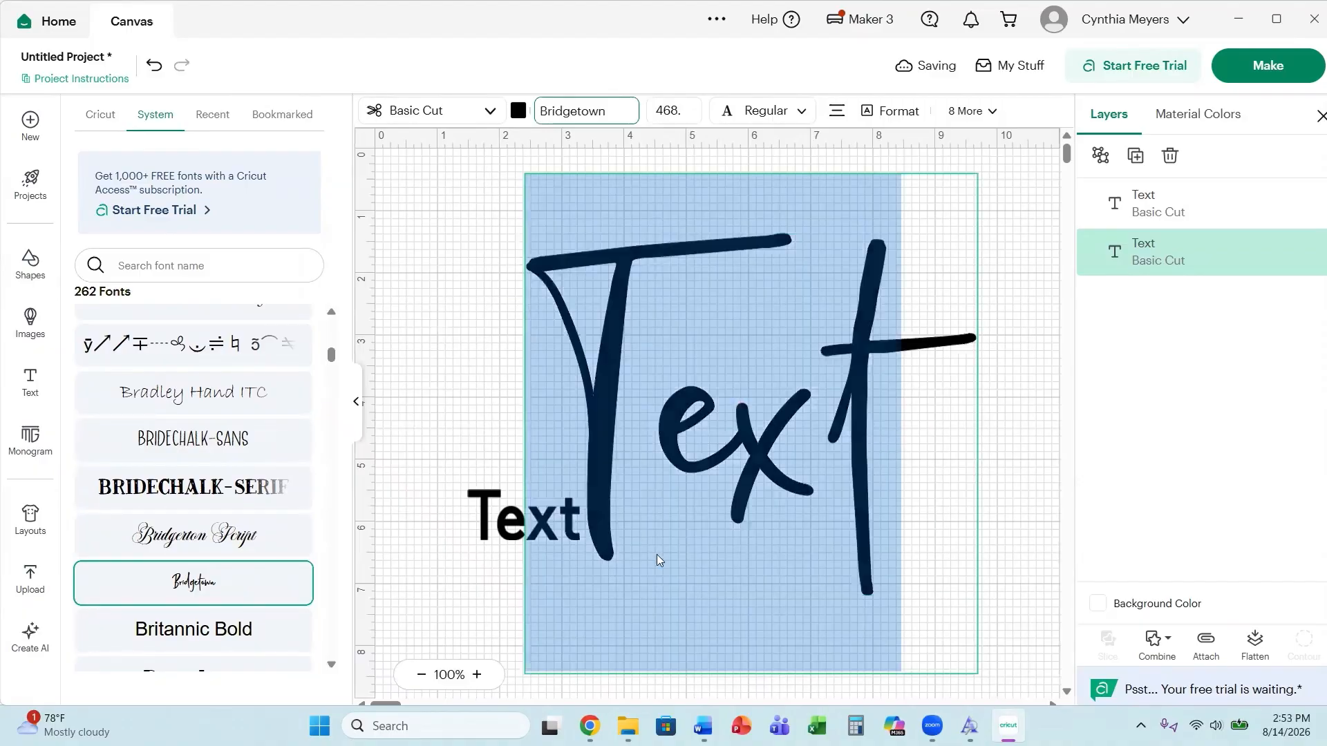
click(450, 383)
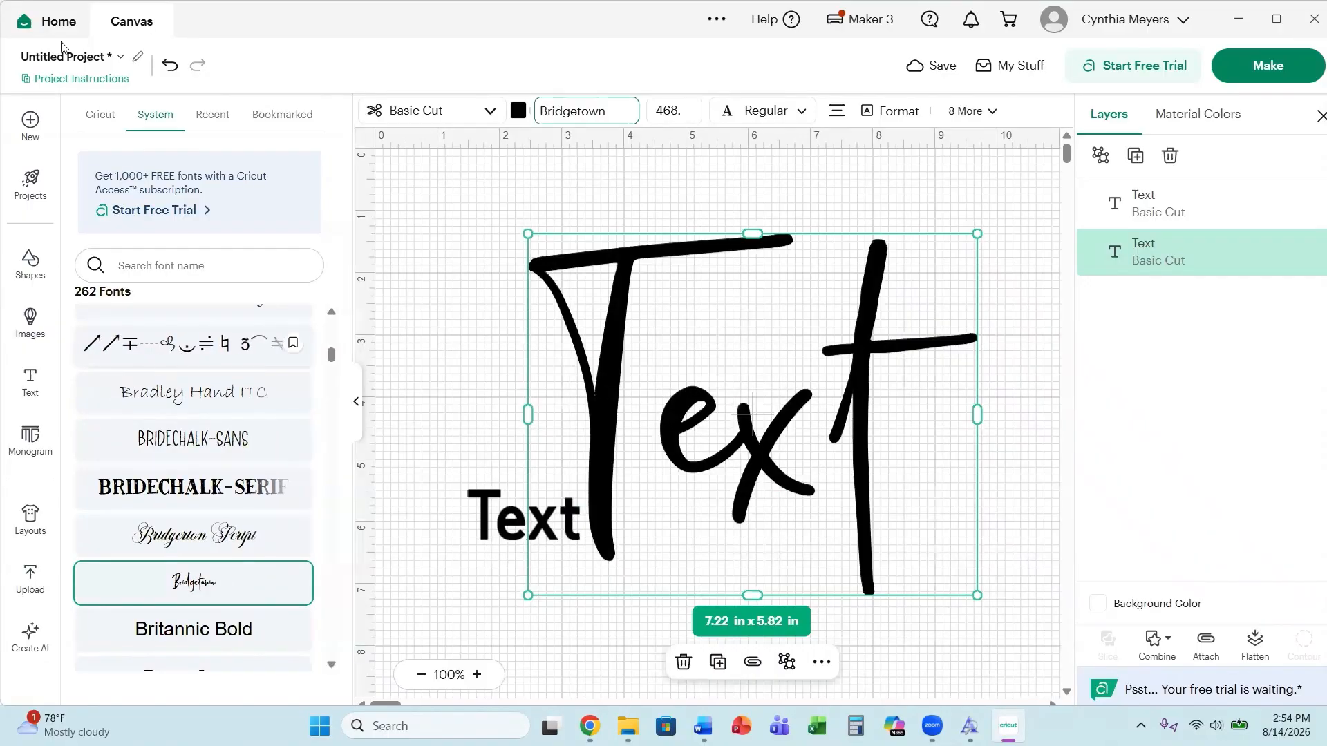
Browse the Cricut and System font lists to compare the available fonts.
click(100, 114)
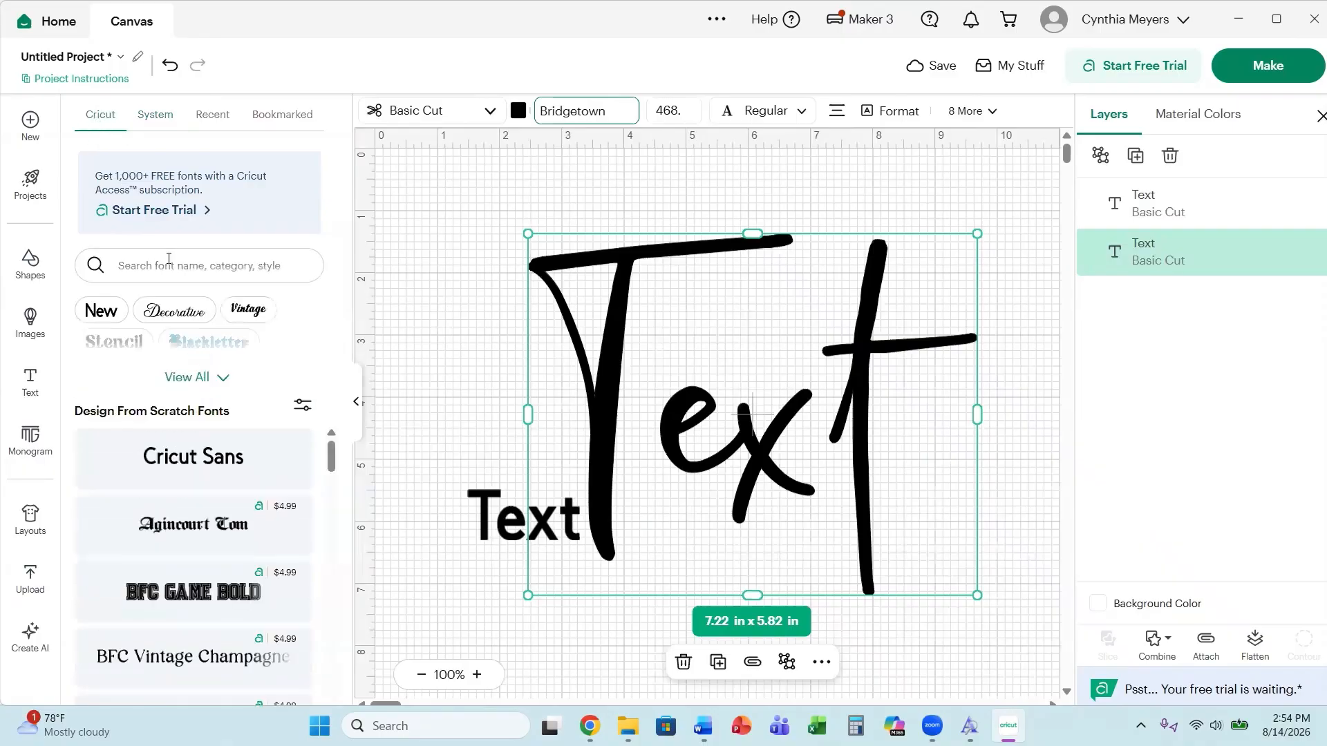
scroll(184, 547, down, 4)
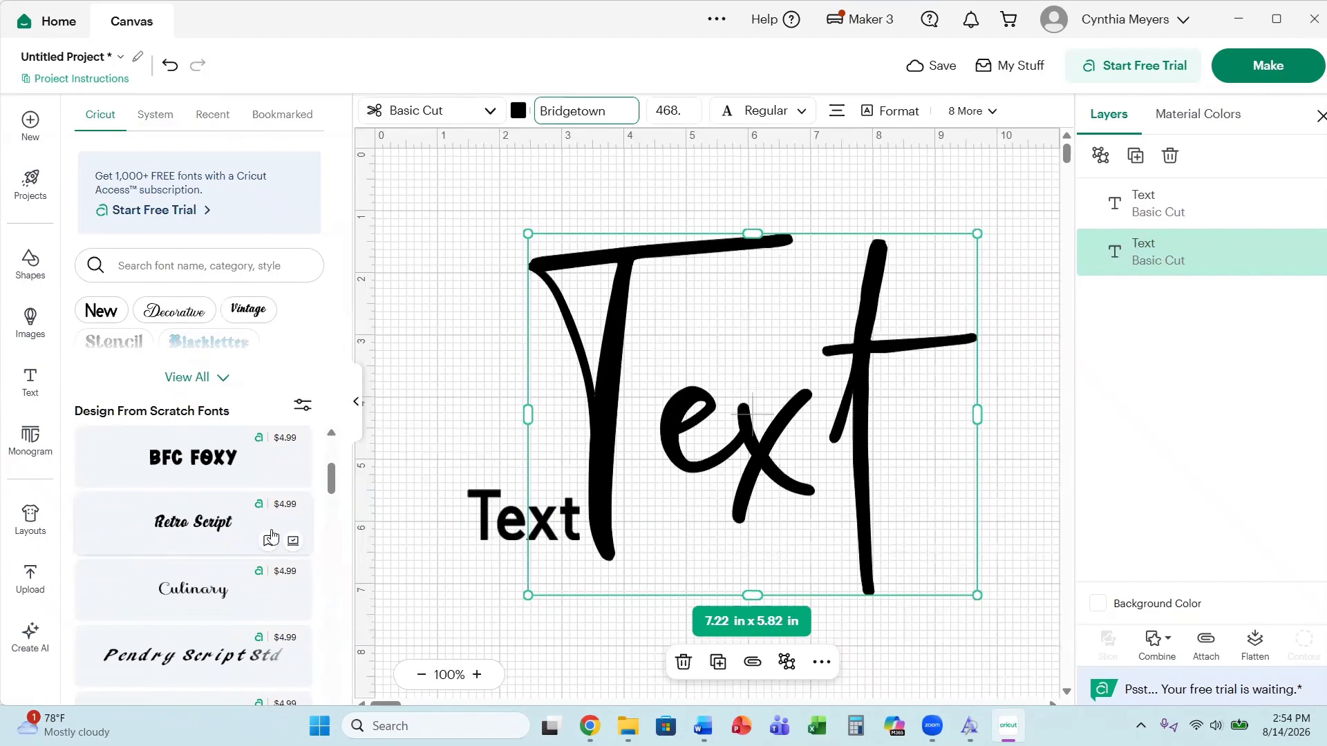
scroll(263, 601, down, 5)
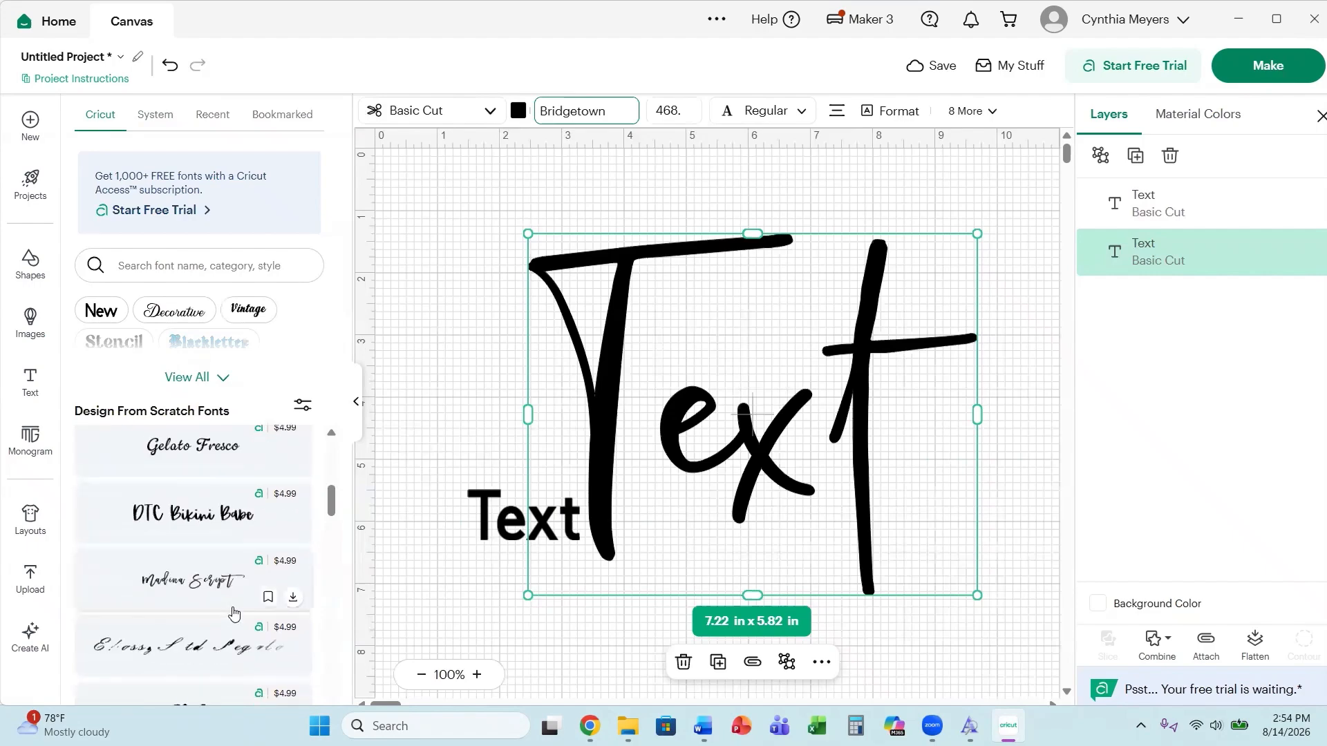
scroll(233, 612, down, 2)
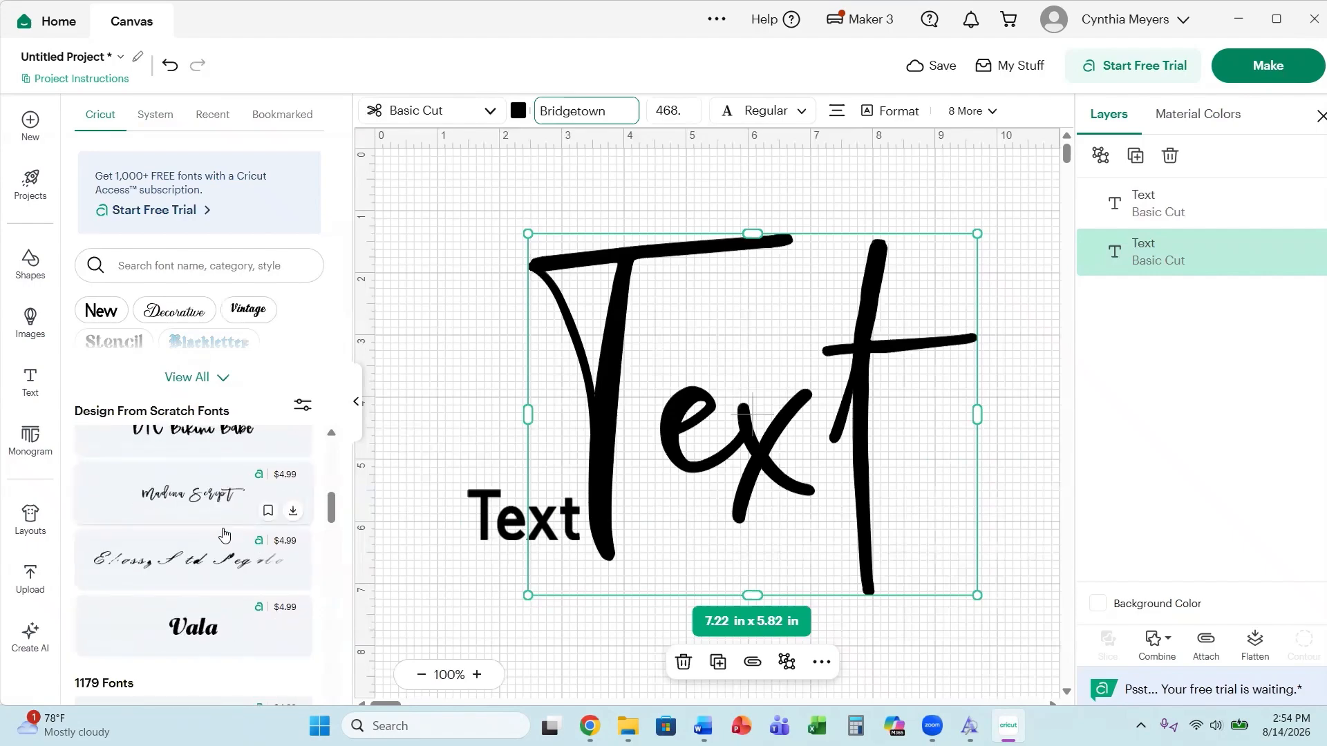
scroll(223, 534, down, 5)
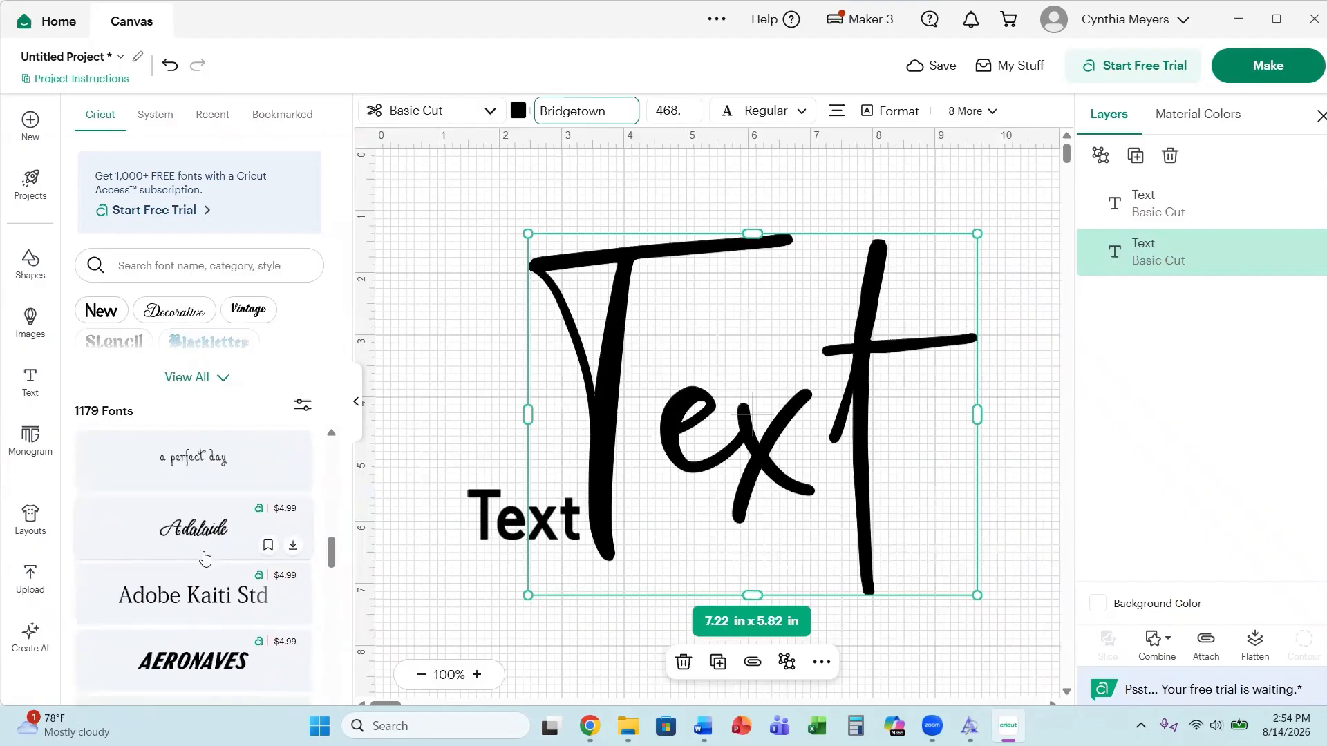
scroll(205, 558, down, 2)
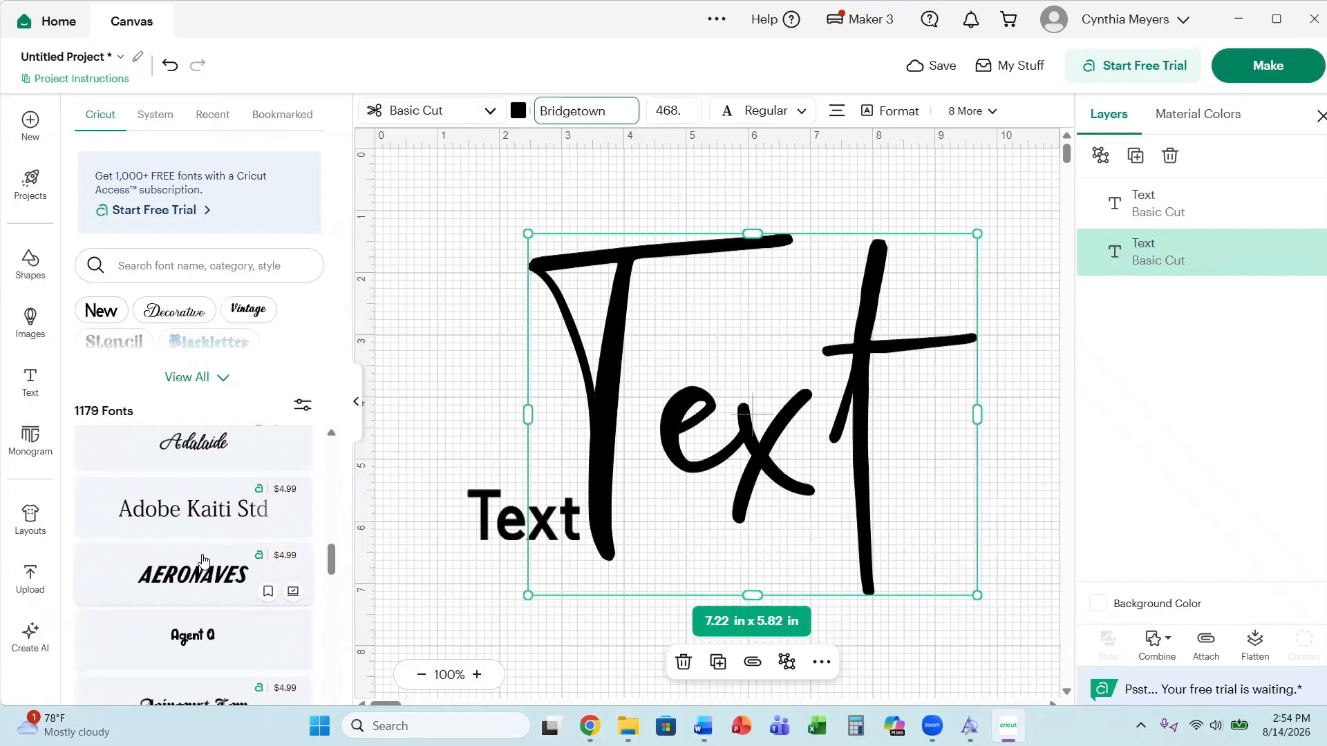
scroll(203, 560, down, 4)
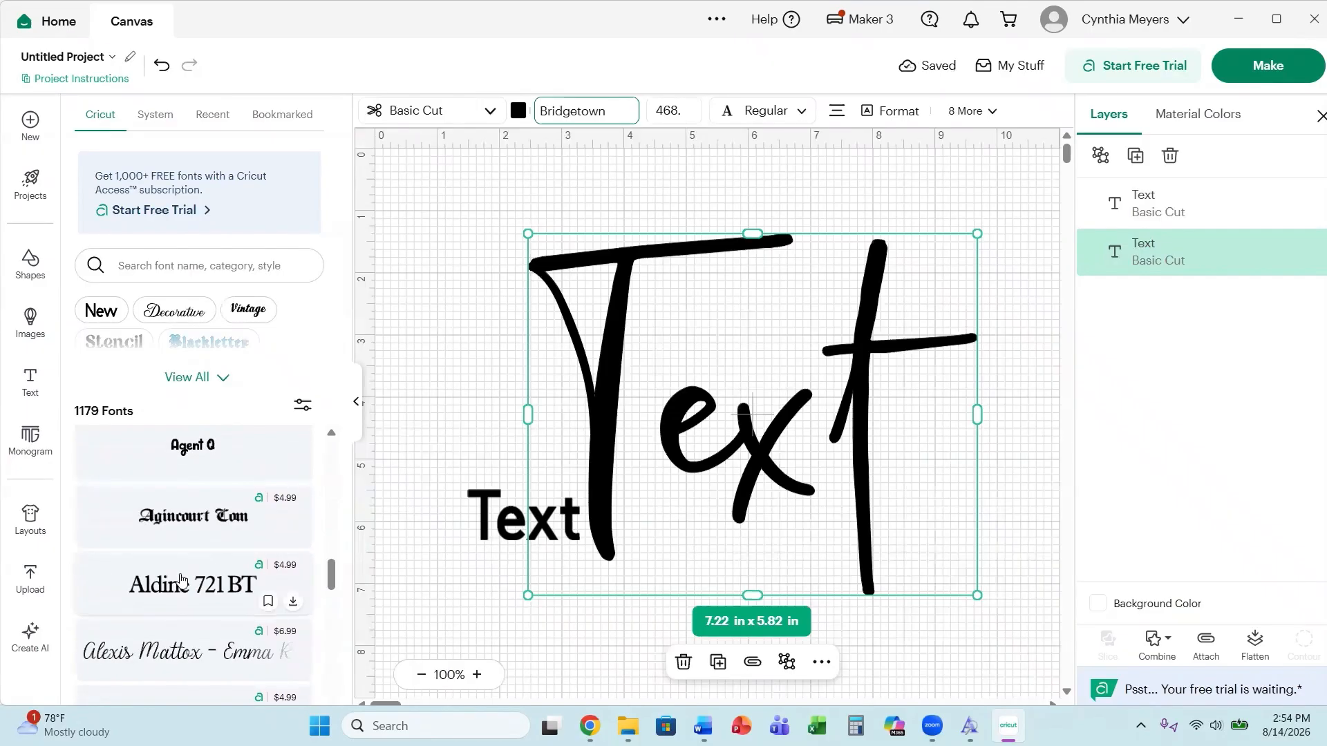
scroll(185, 577, up, 10)
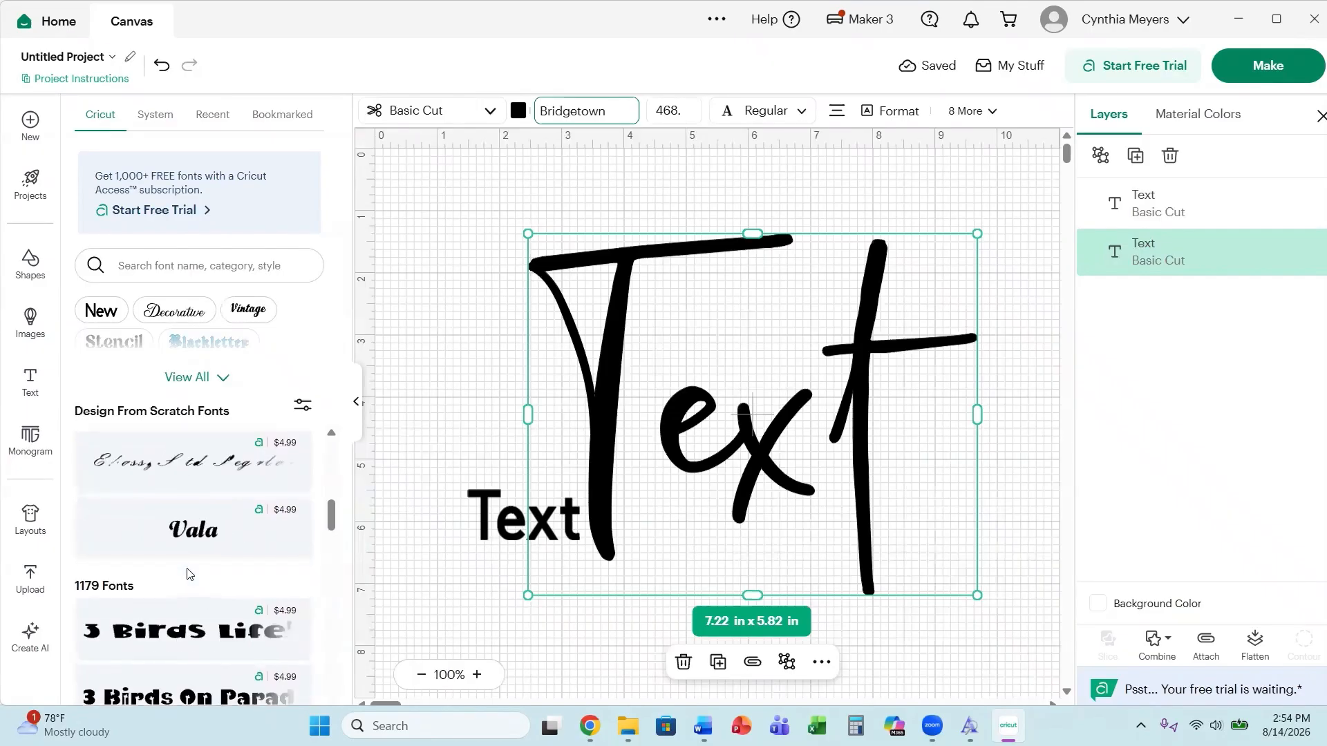
scroll(188, 573, up, 5)
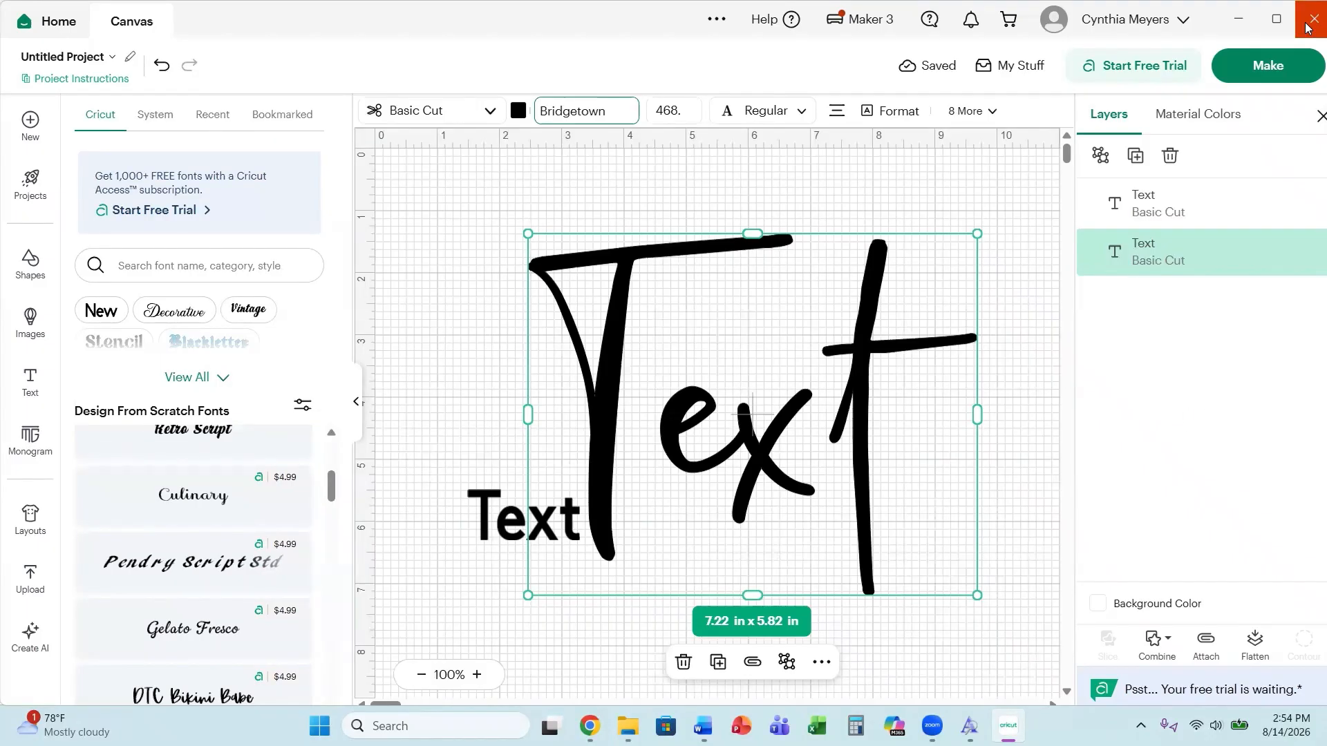
click(151, 118)
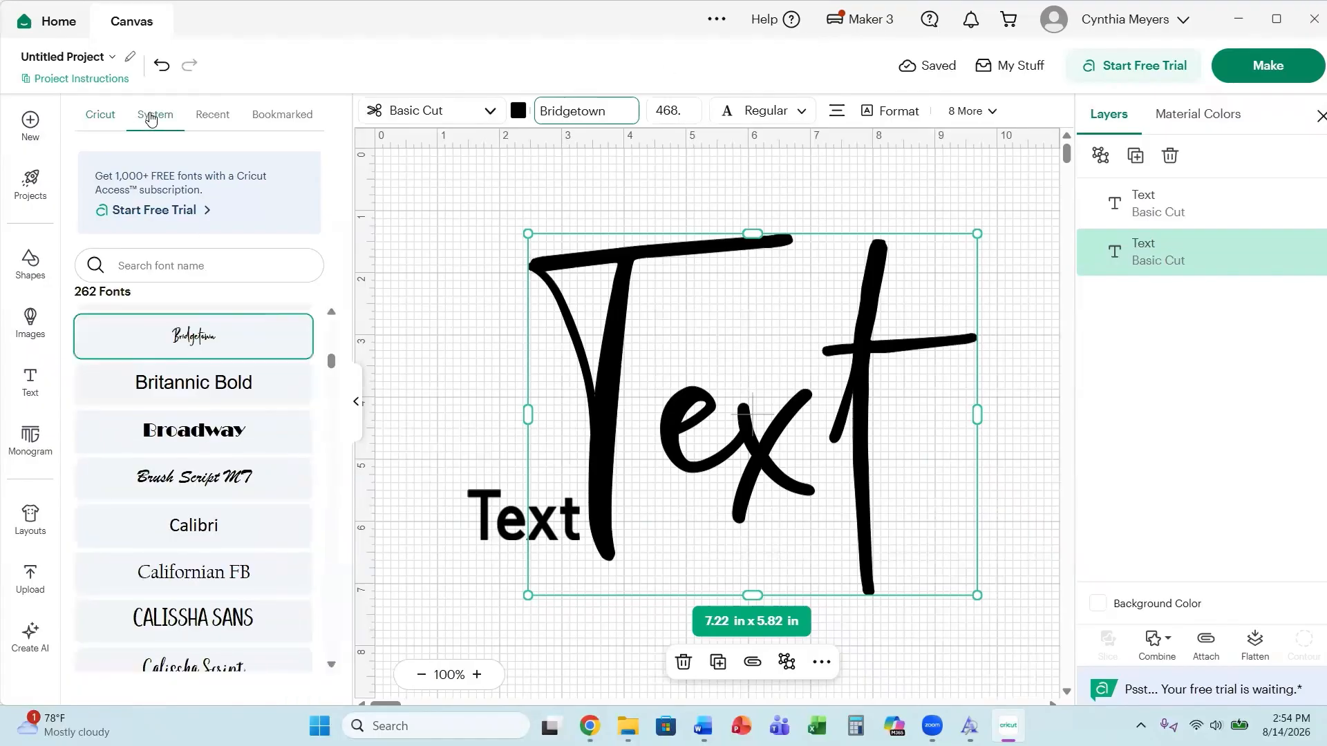
click(100, 115)
click(155, 127)
scroll(202, 505, up, 5)
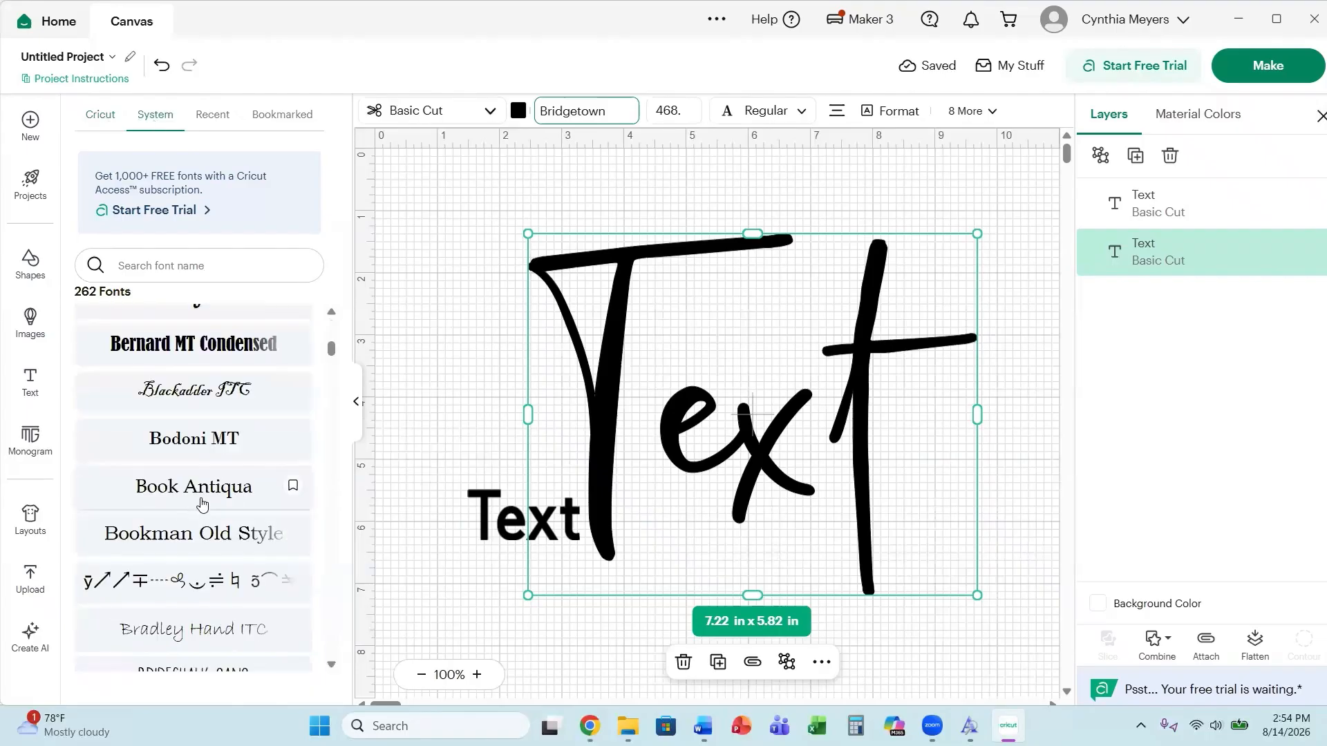
scroll(202, 504, up, 8)
scroll(215, 499, down, 10)
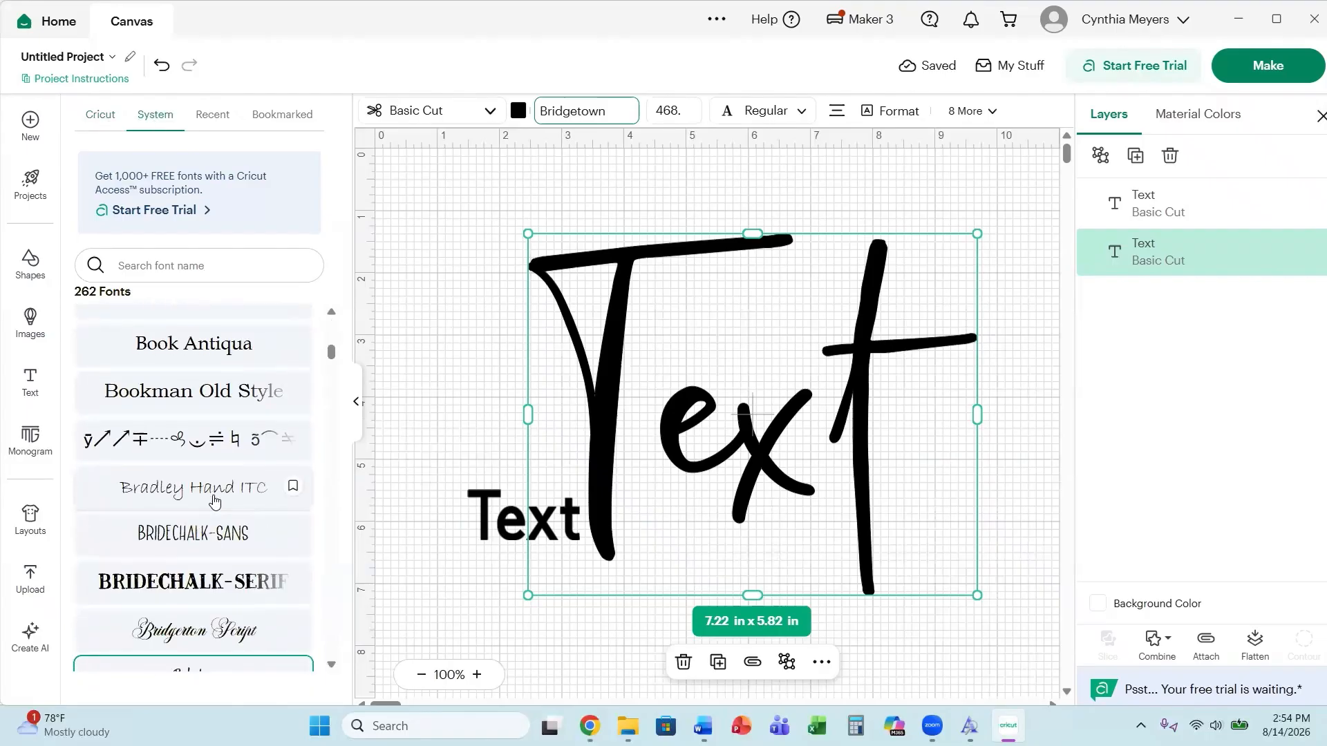
Quit Cricut Design Space.
click(1315, 19)
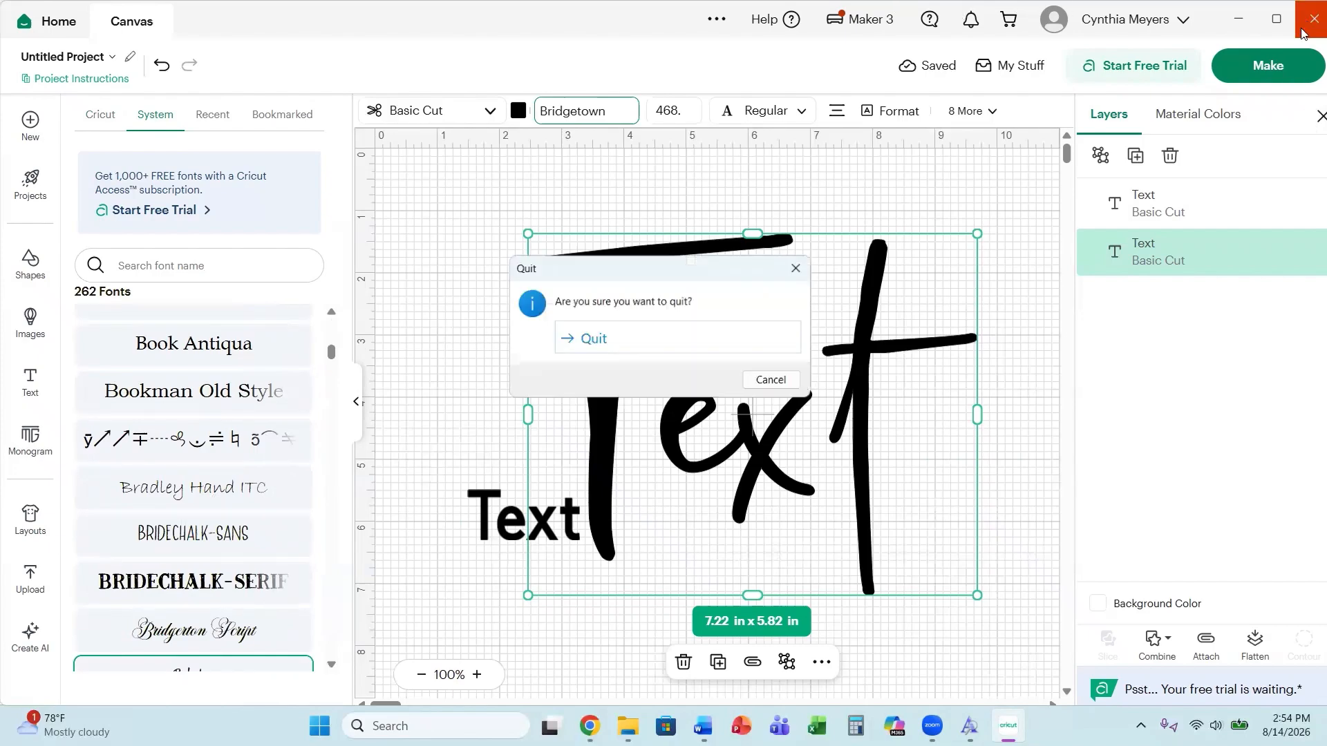
click(589, 339)
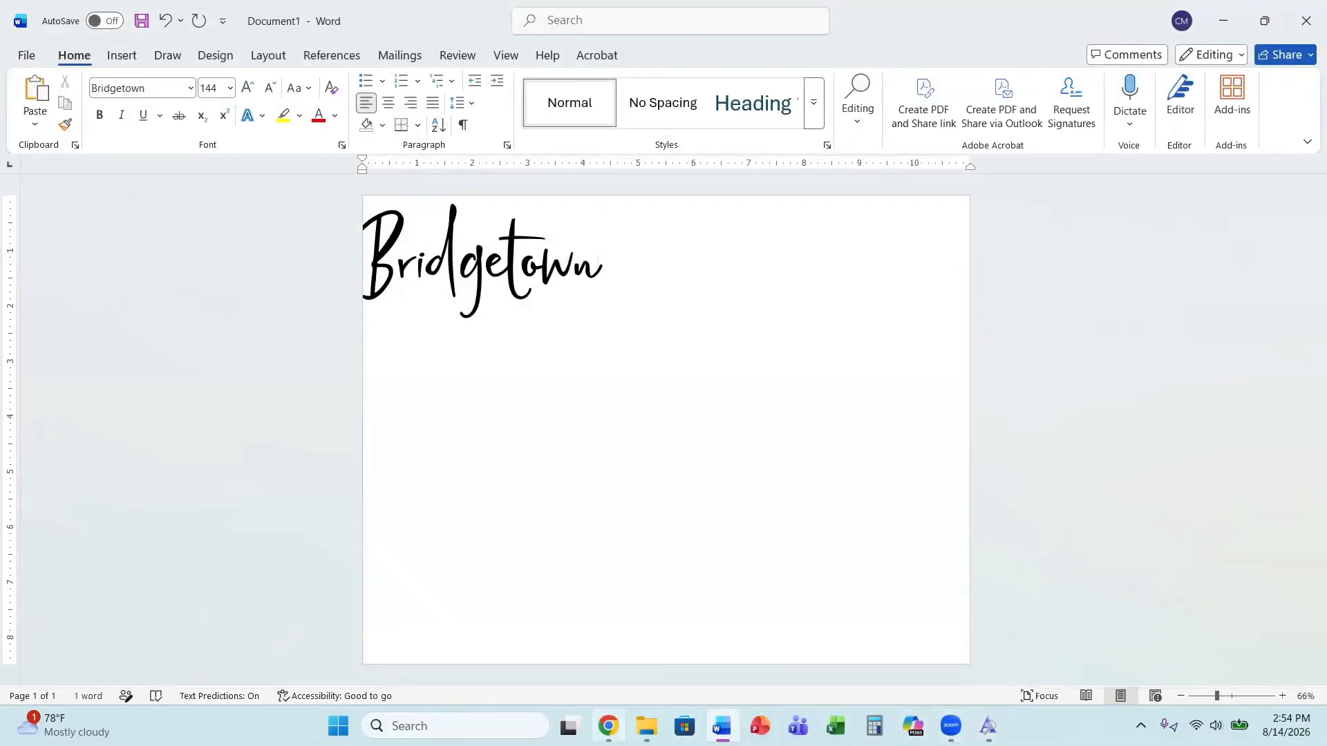
Switch to the browser, download the Flower Spring font from Creative Fabrica and open the downloaded archive.
click(608, 726)
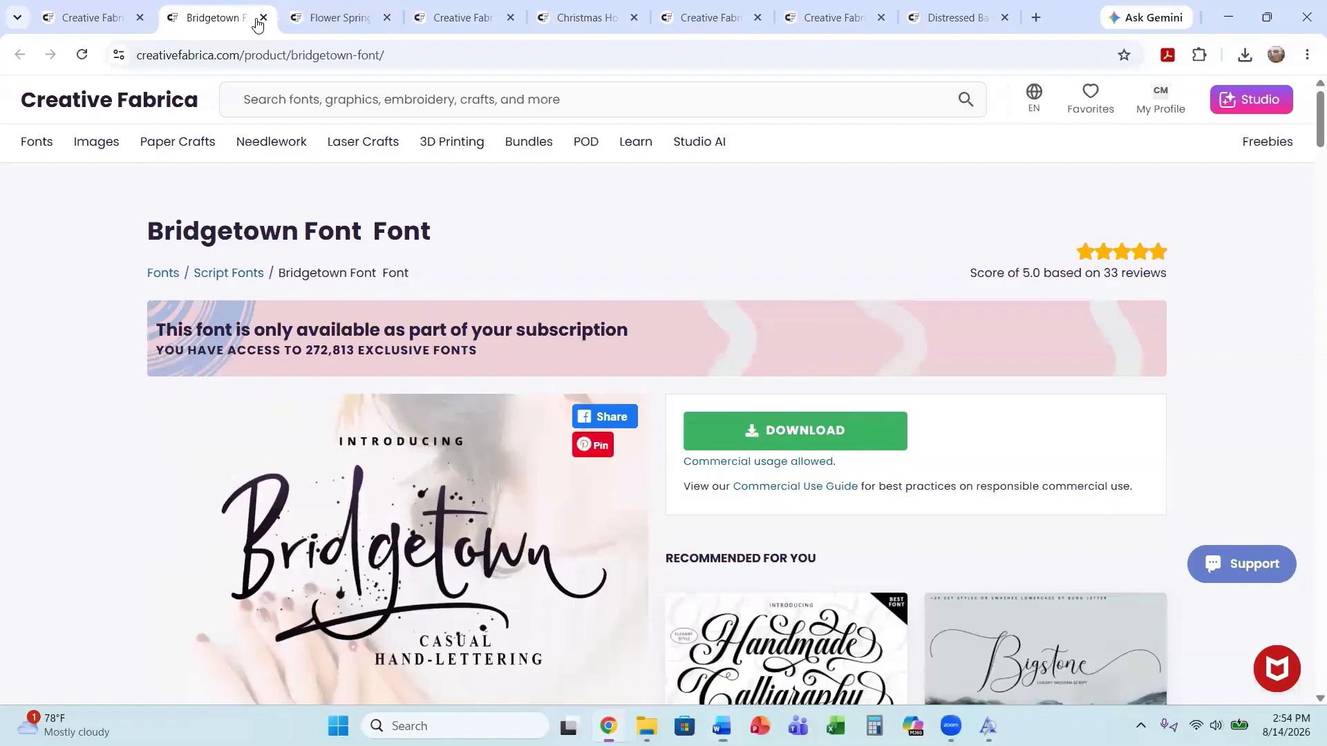
click(339, 21)
scroll(390, 331, down, 2)
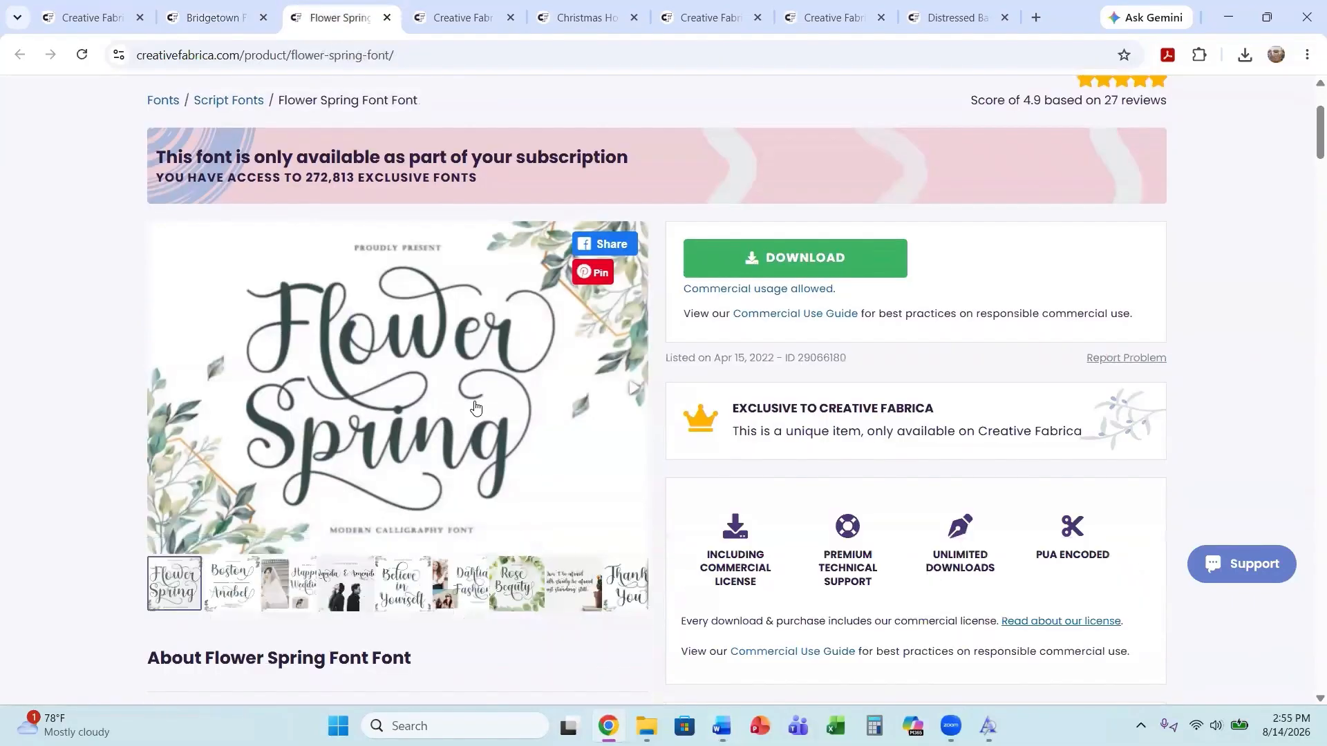
click(813, 275)
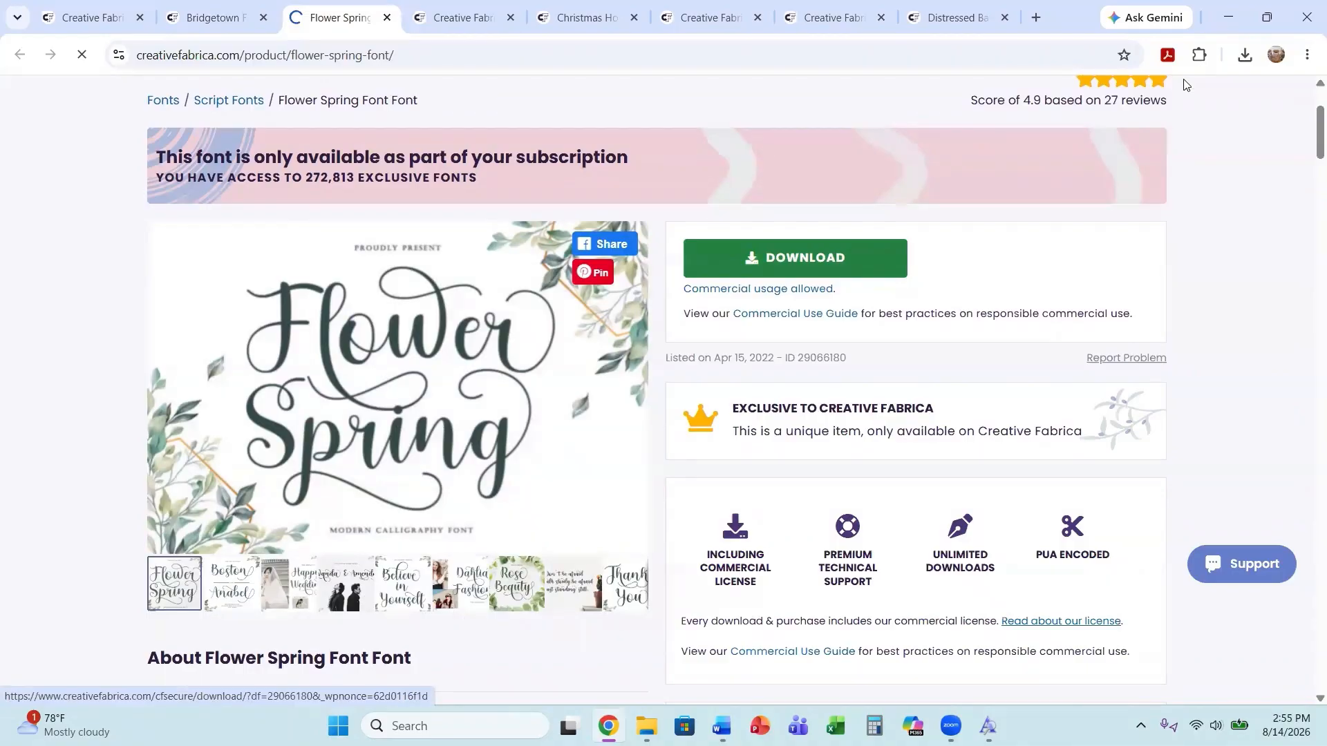
click(1072, 104)
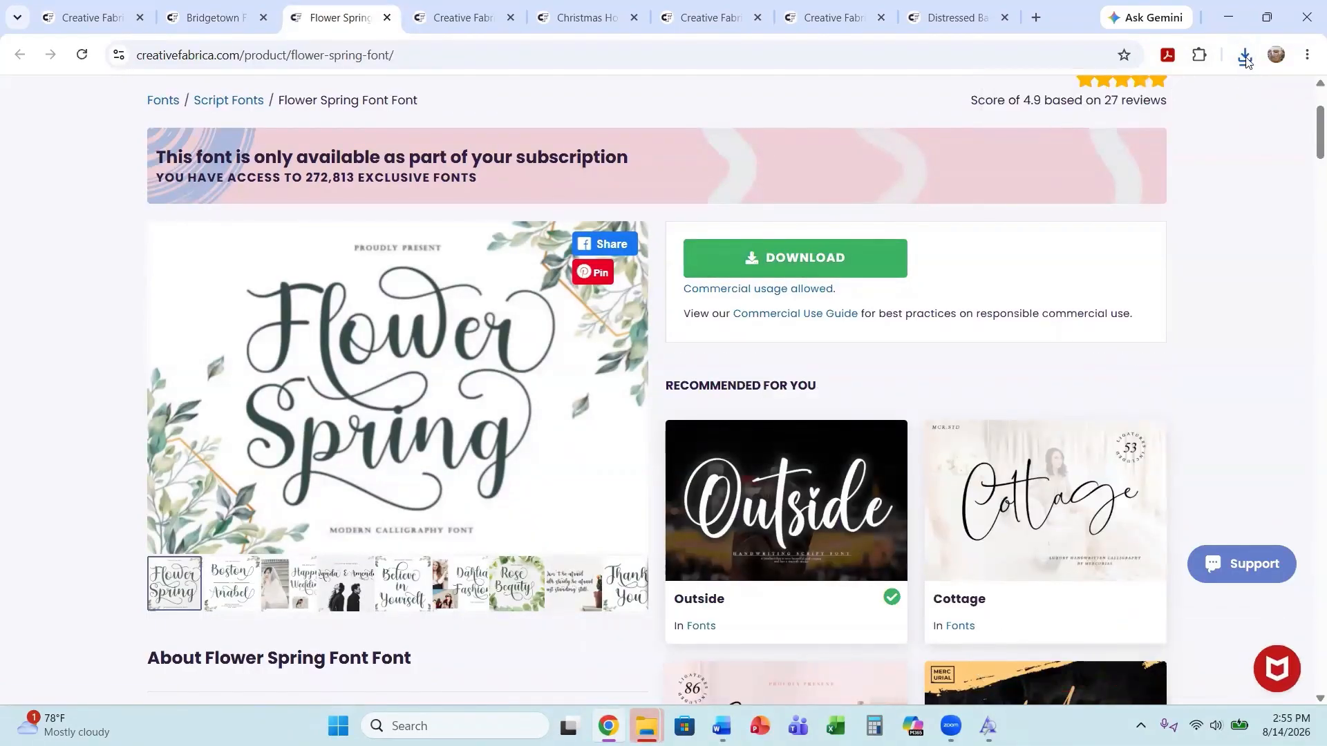
click(1245, 54)
click(1051, 126)
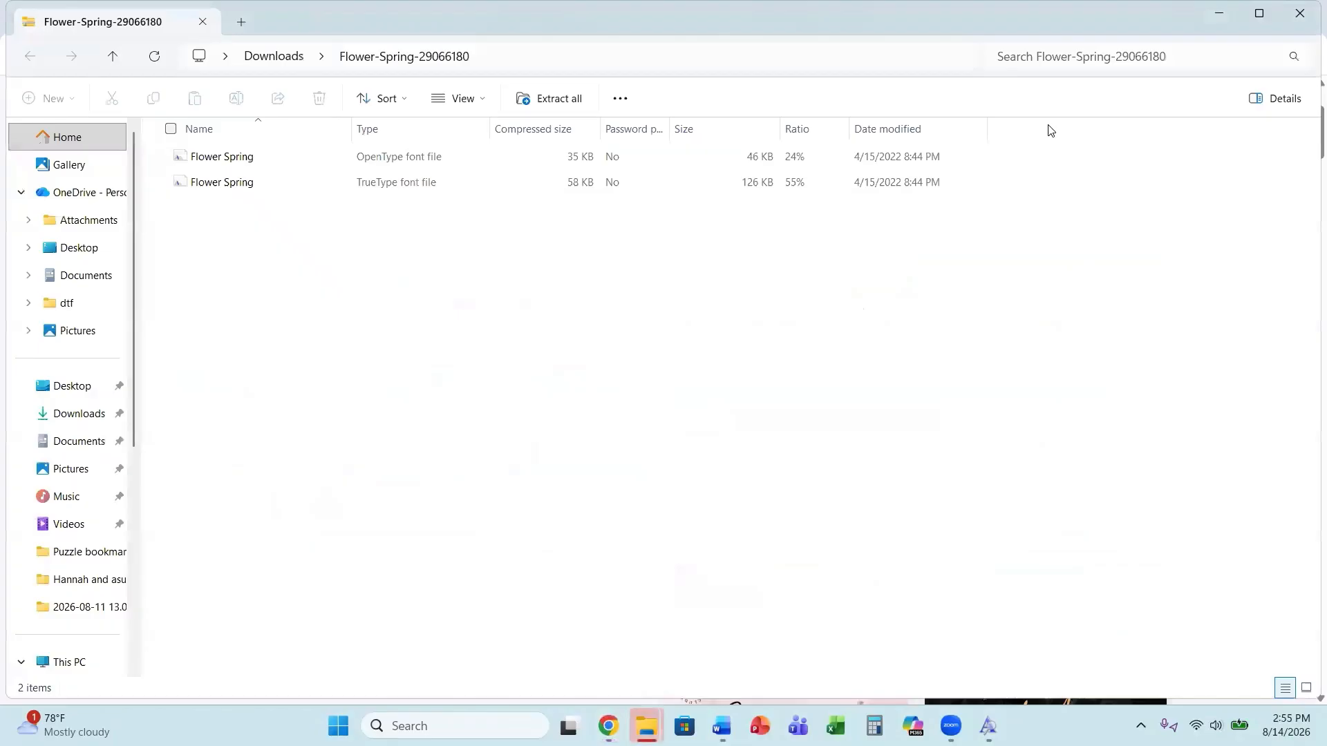
Install the Flower Spring OpenType font file and close the font preview and file window.
double_click(469, 159)
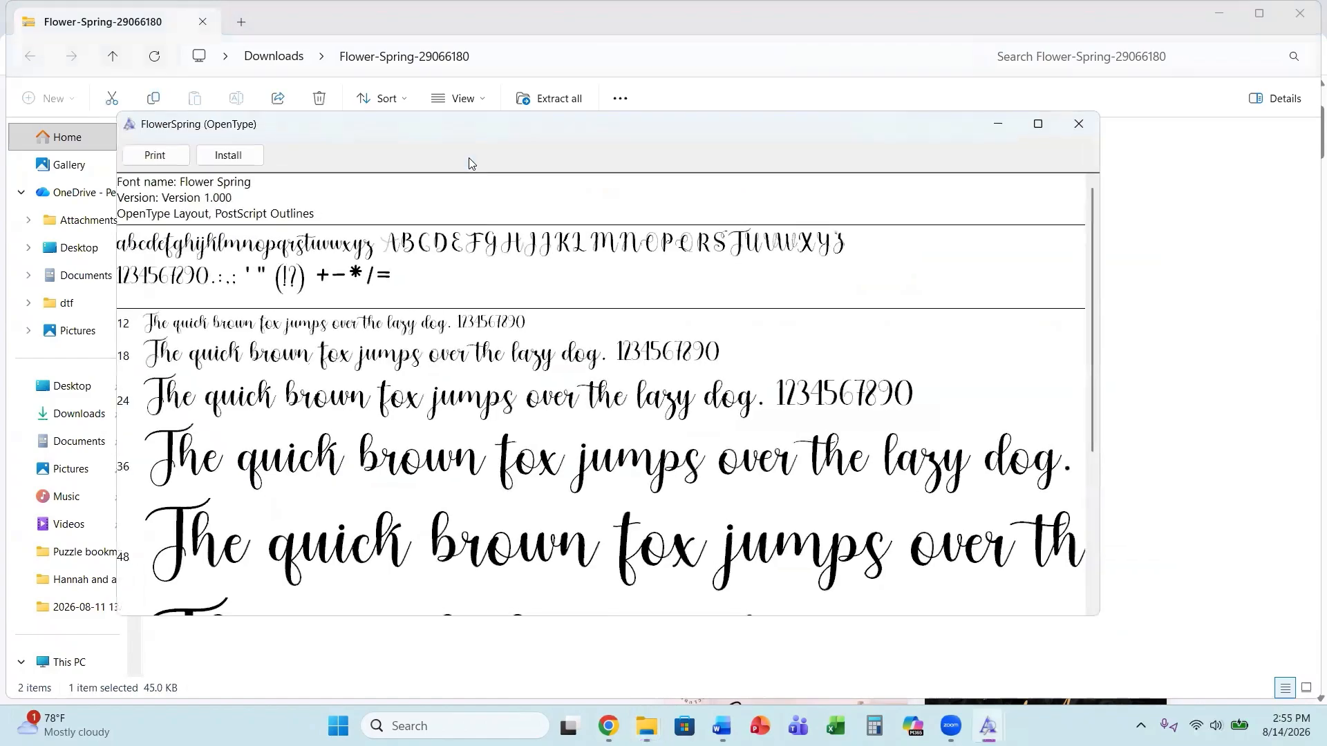
click(241, 157)
click(1080, 126)
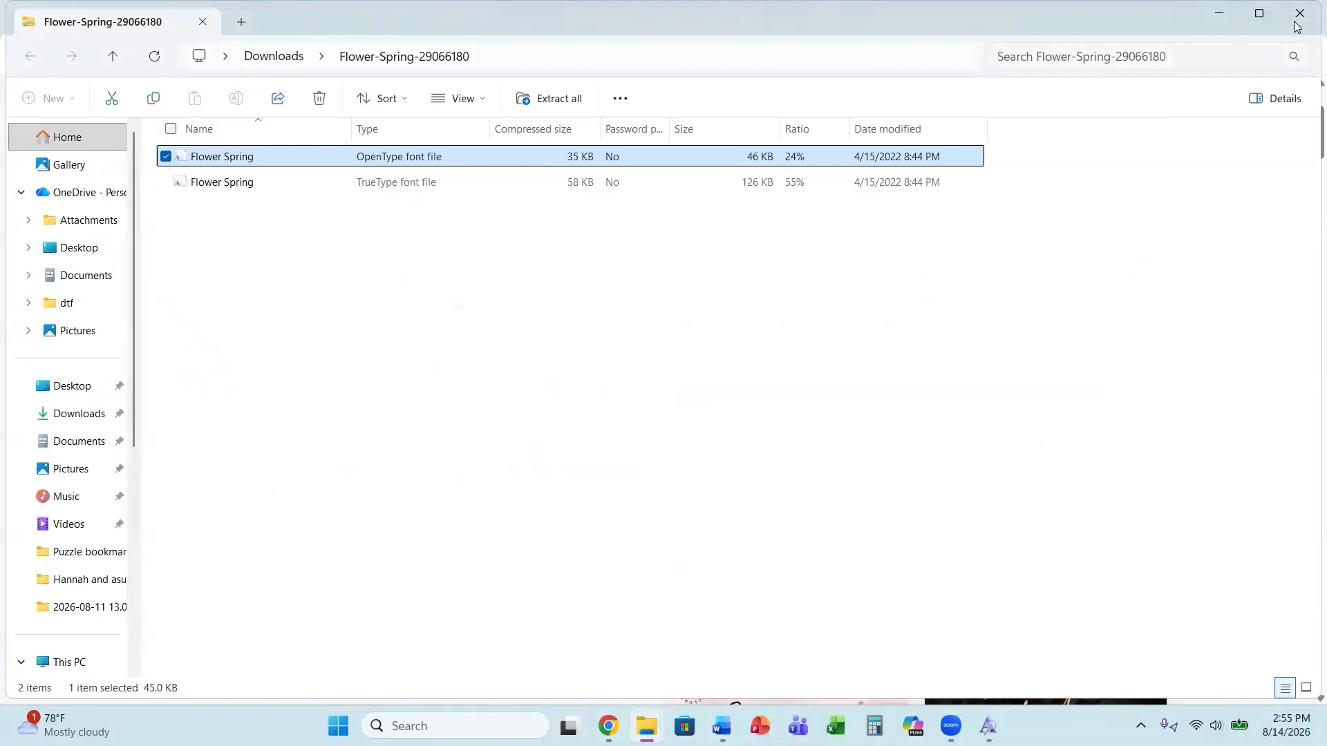
click(1298, 28)
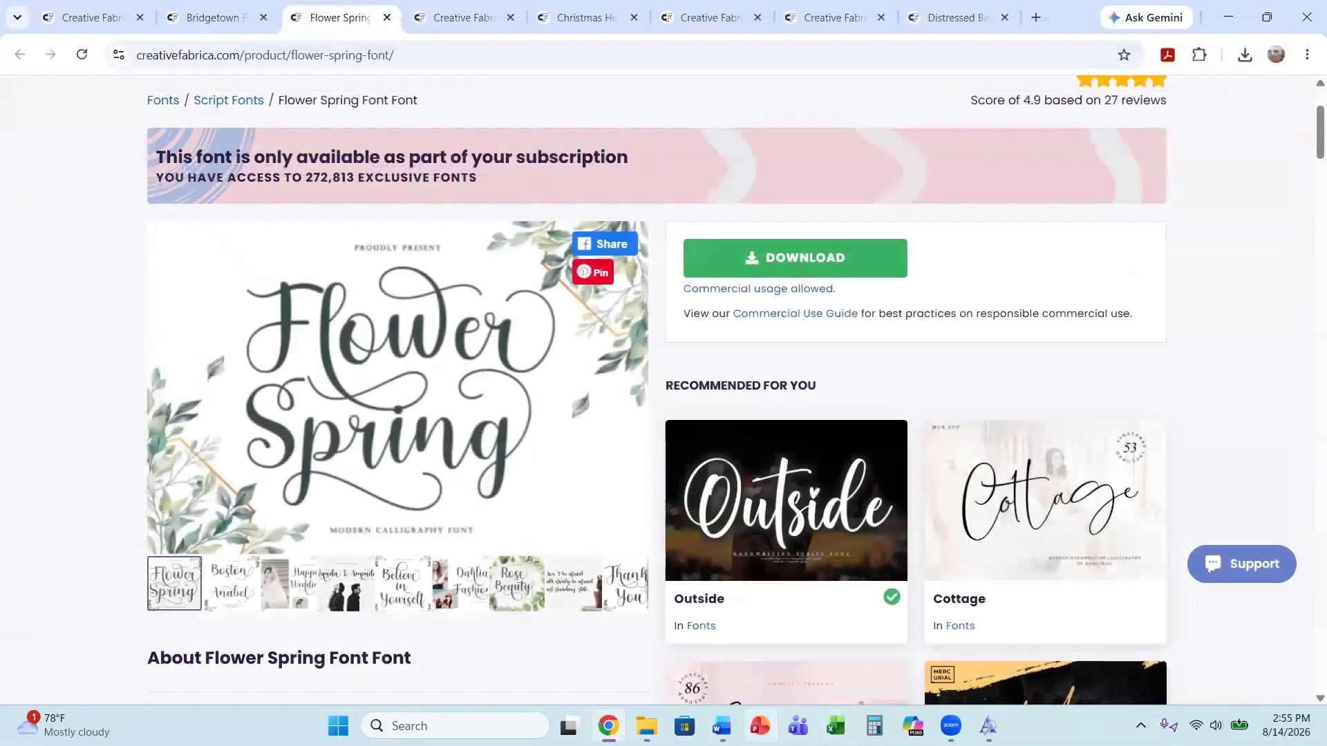
Switch to Word and type "Flower Spring" on a new line below Bridgetown.
click(722, 726)
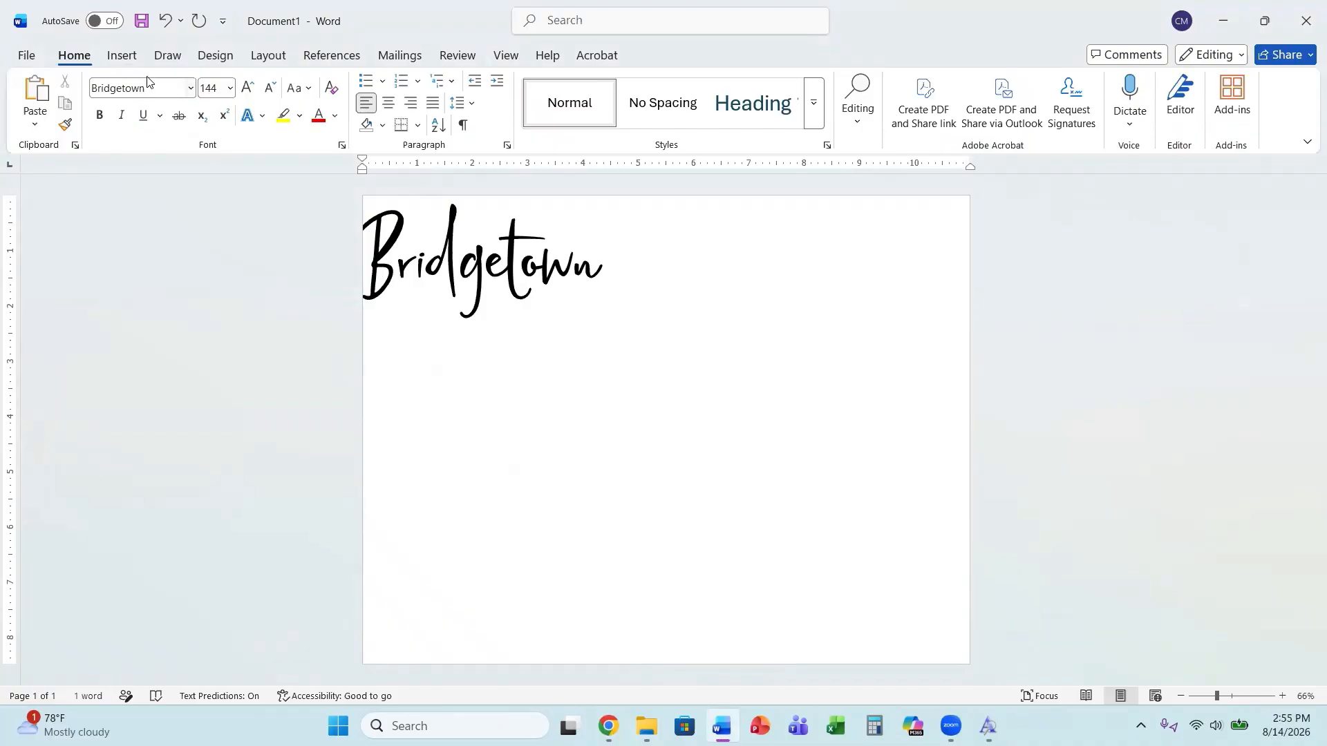
text(Fl)
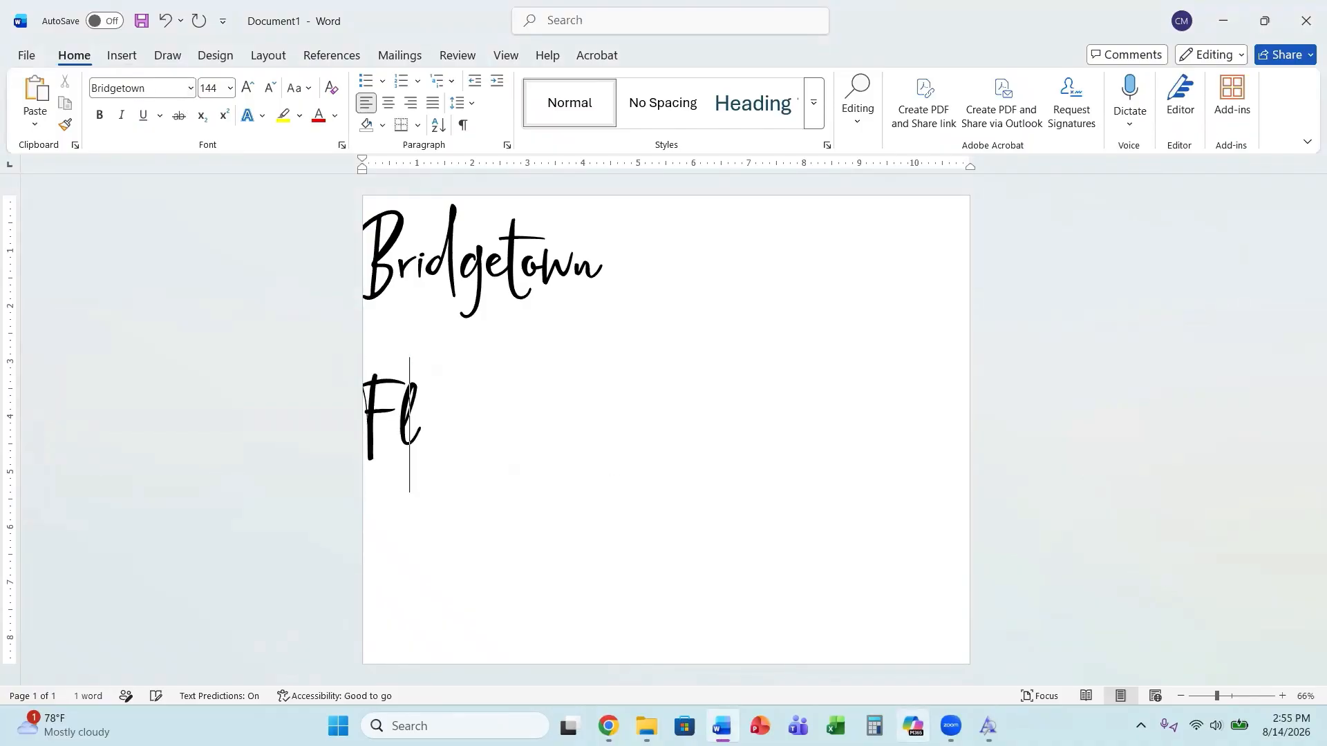
text(ower Sor)
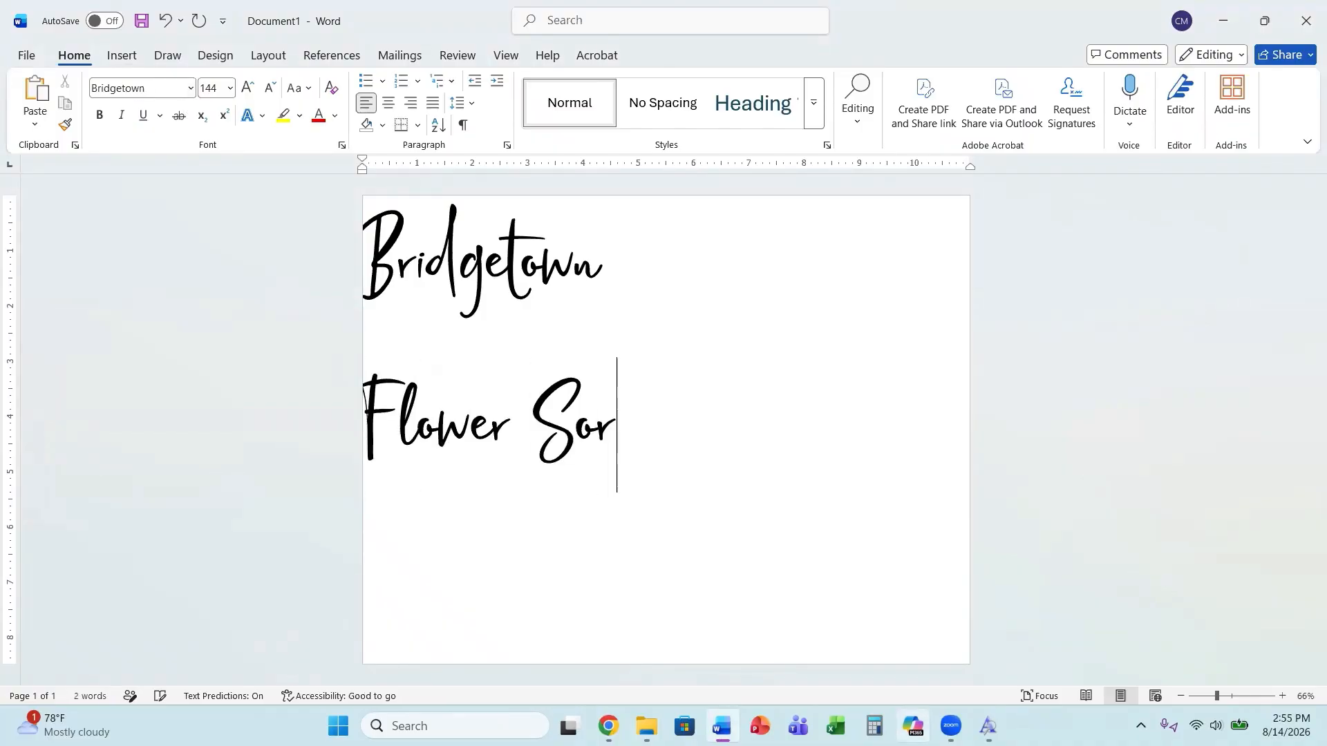
key(BackSpace)
key(BackSpace)
text(pring)
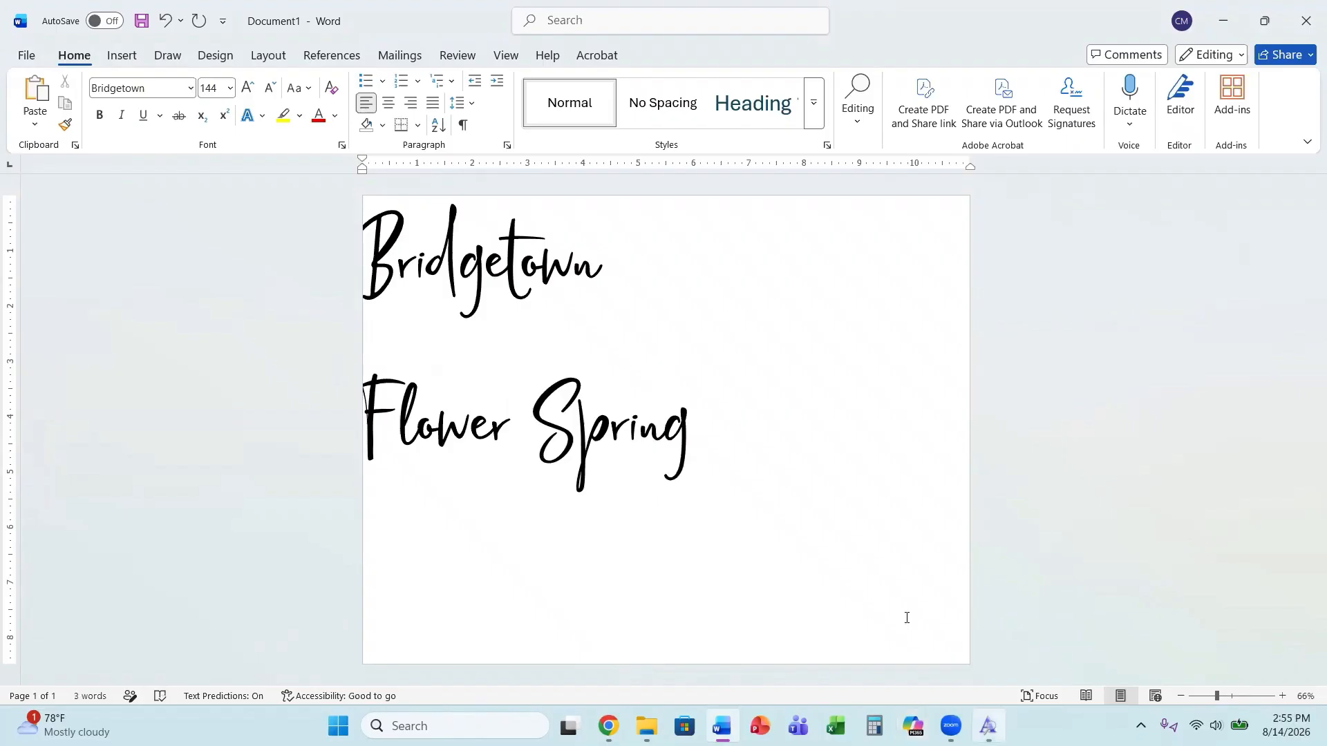
Select the "Flower Spring" text and apply the Flower Spring font to it.
drag(694, 430, 311, 404)
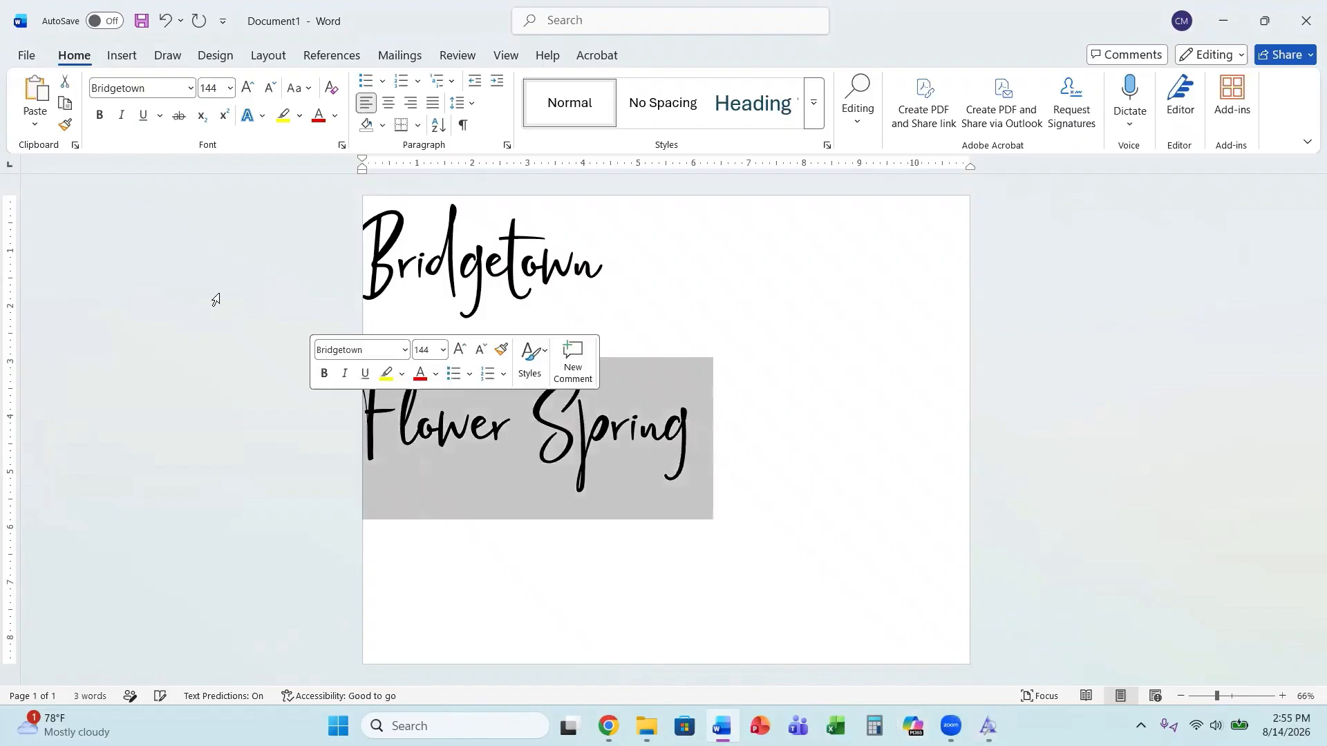
click(189, 88)
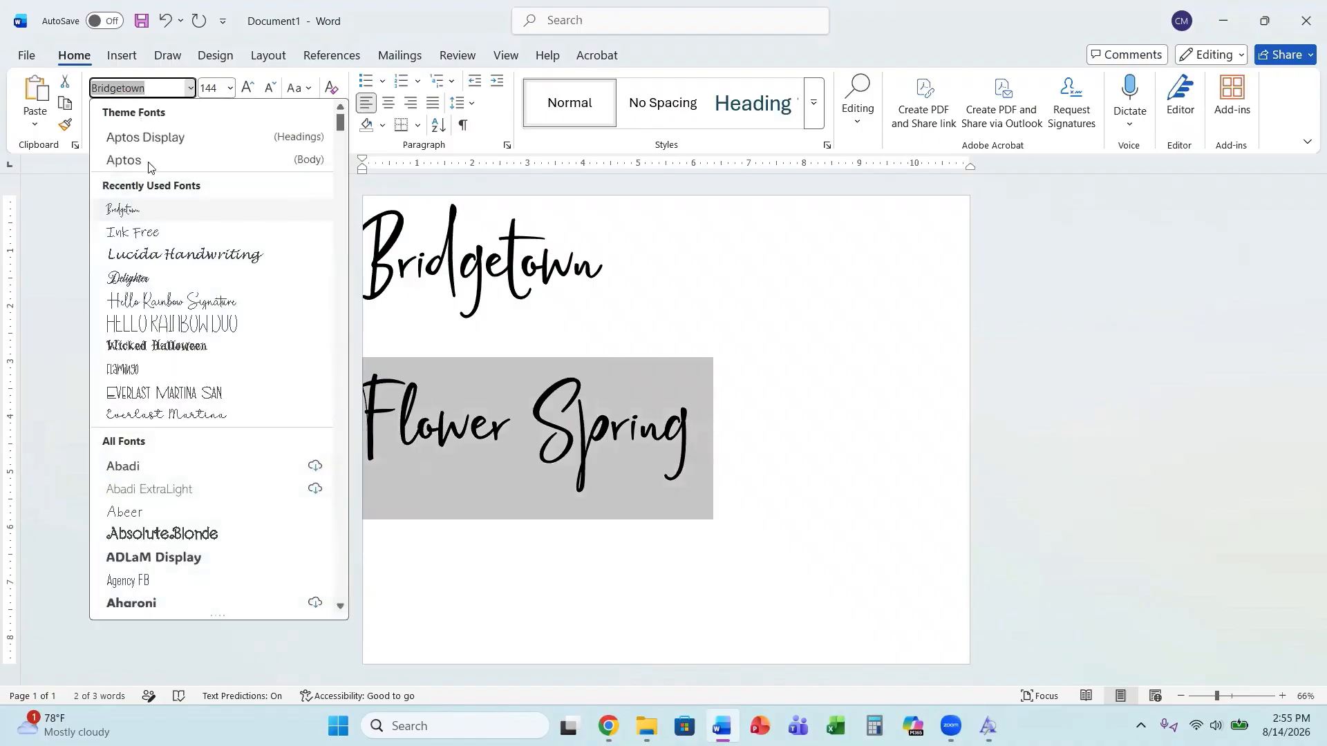
scroll(135, 484, down, 12)
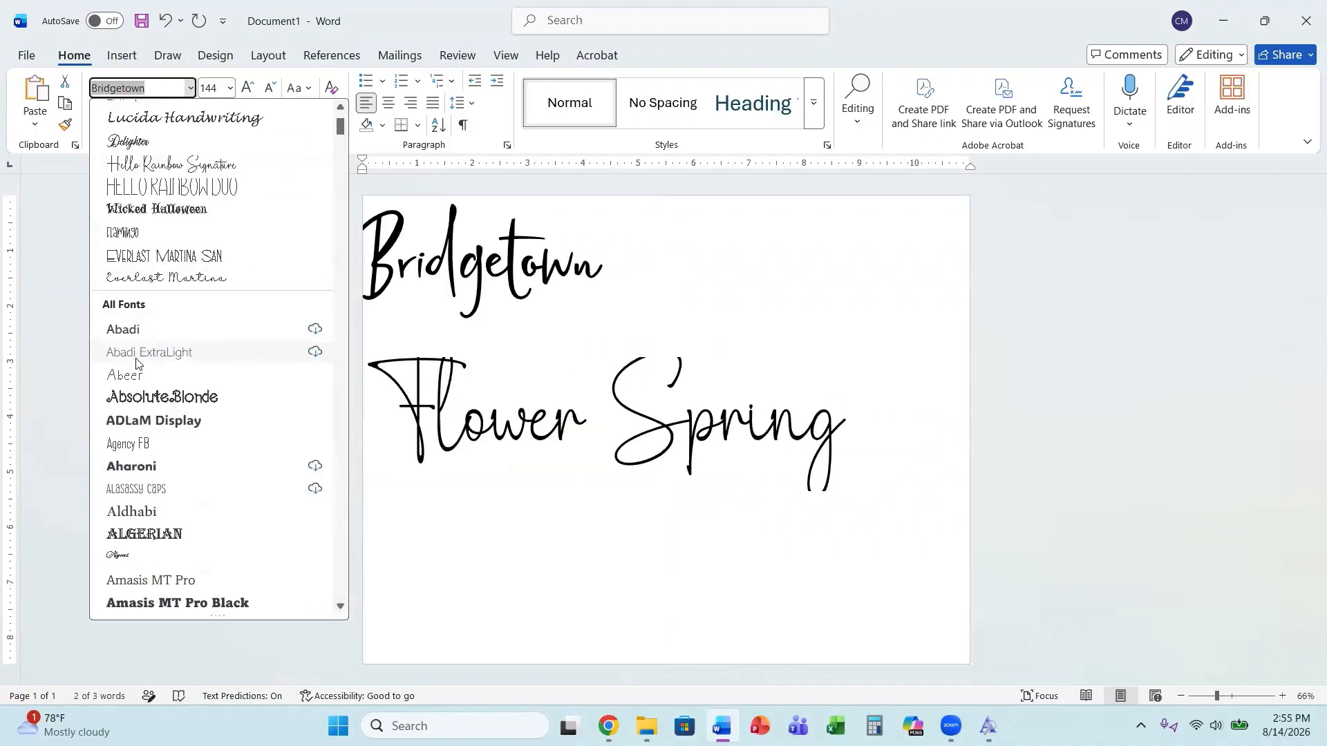
scroll(135, 494, down, 15)
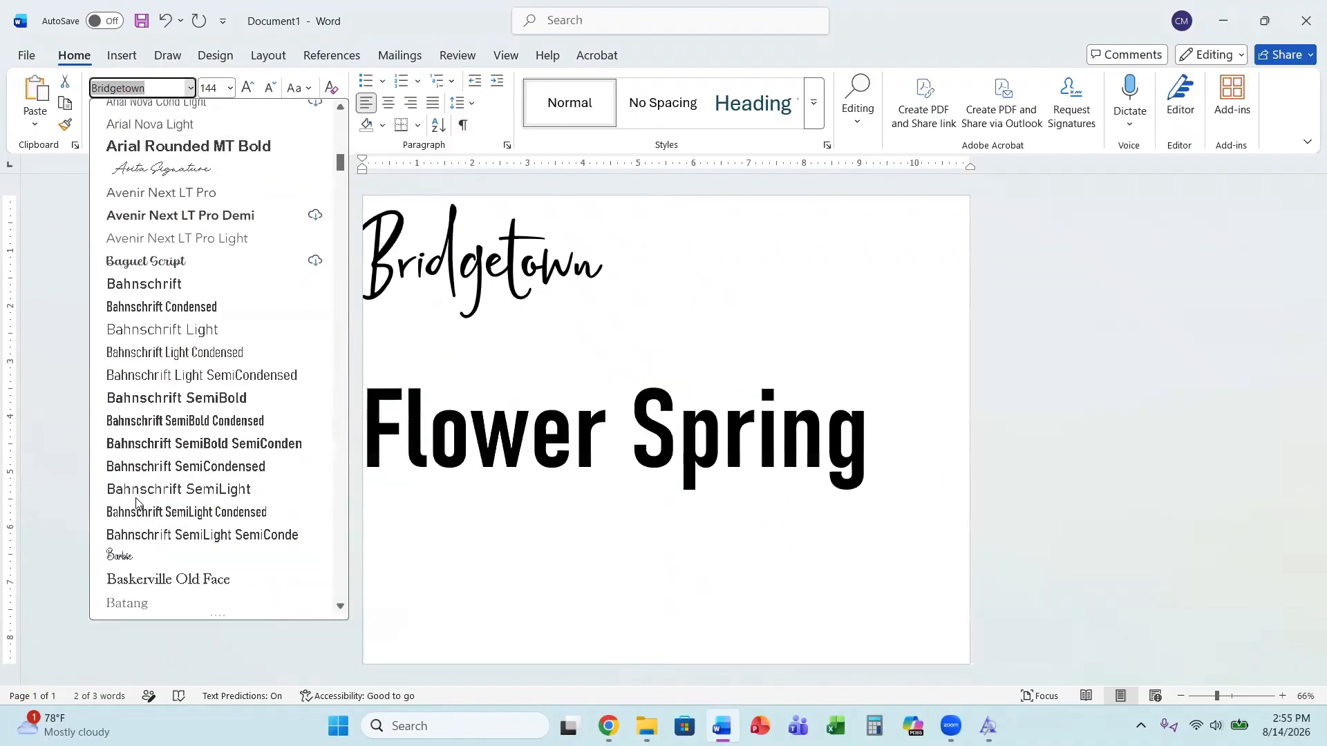
scroll(139, 511, down, 15)
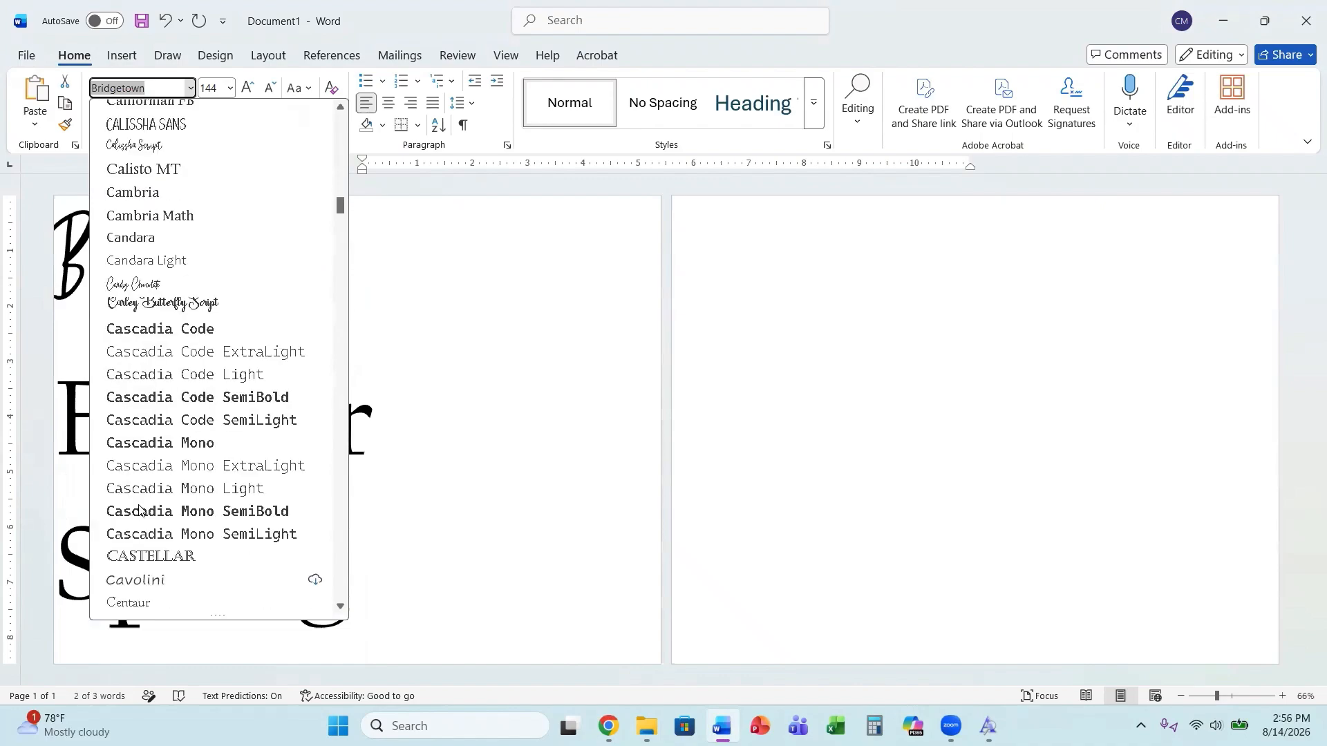
scroll(143, 492, down, 15)
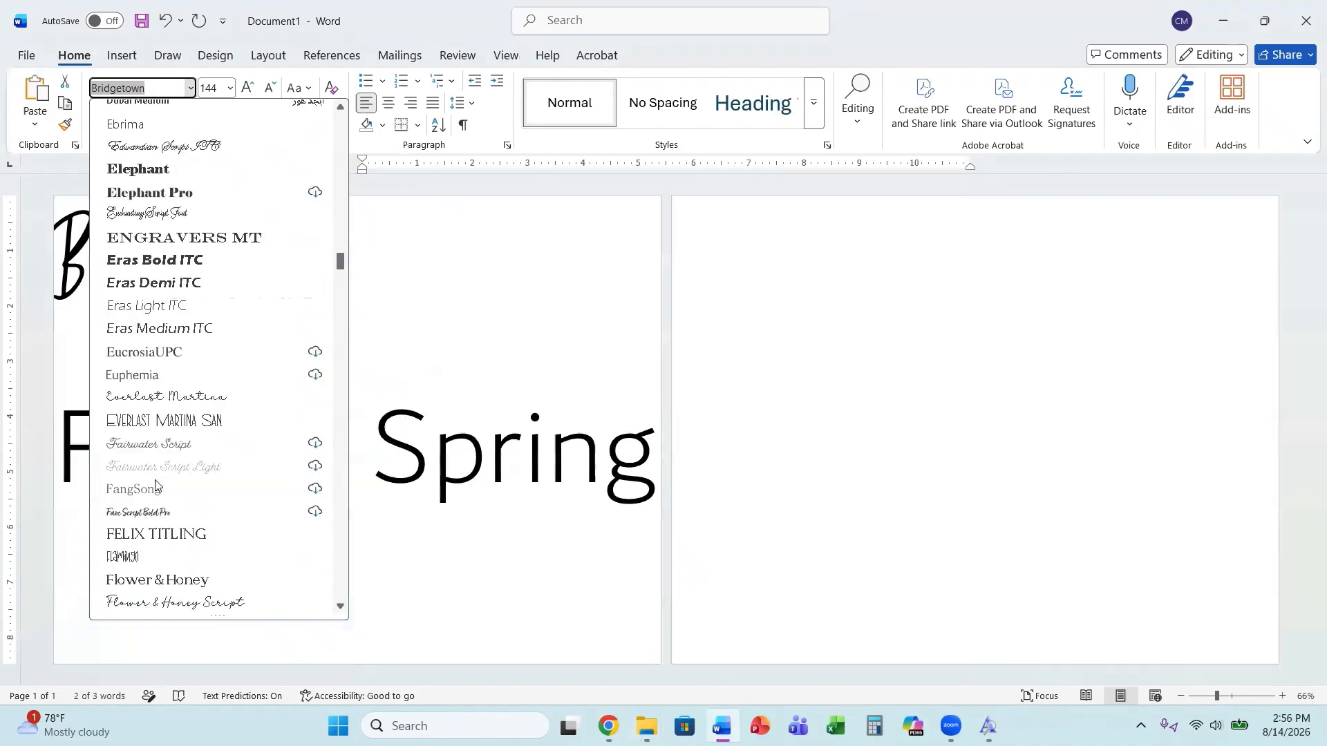
scroll(160, 482, up, 4)
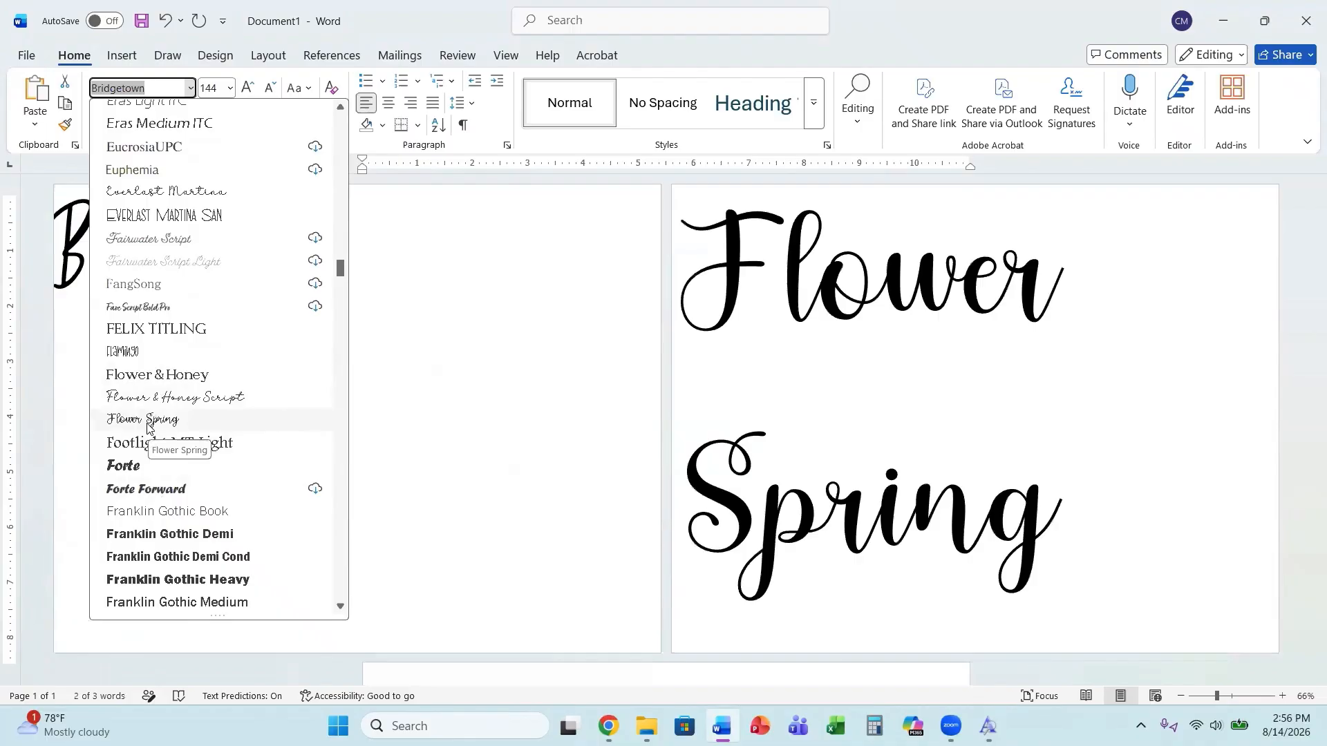
click(148, 421)
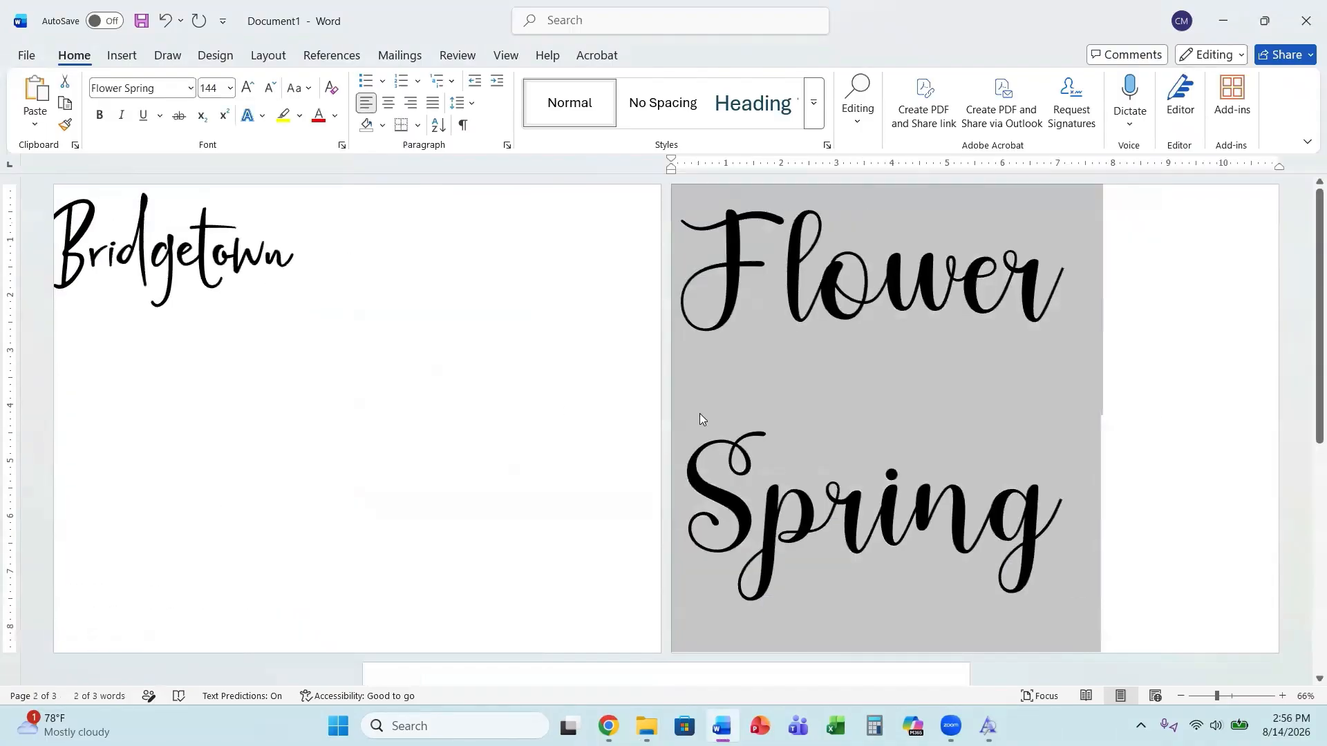
Set the Flower Spring text size to 72.
click(230, 88)
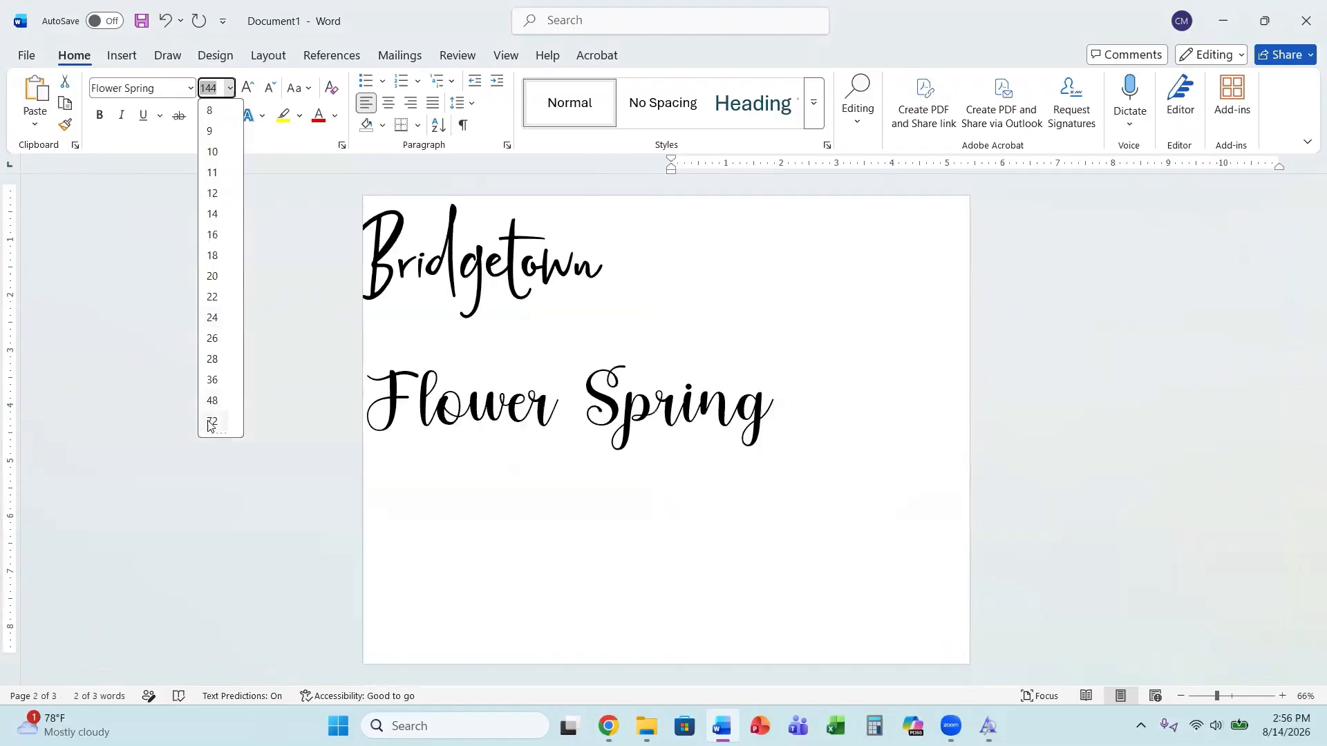
click(210, 422)
click(727, 410)
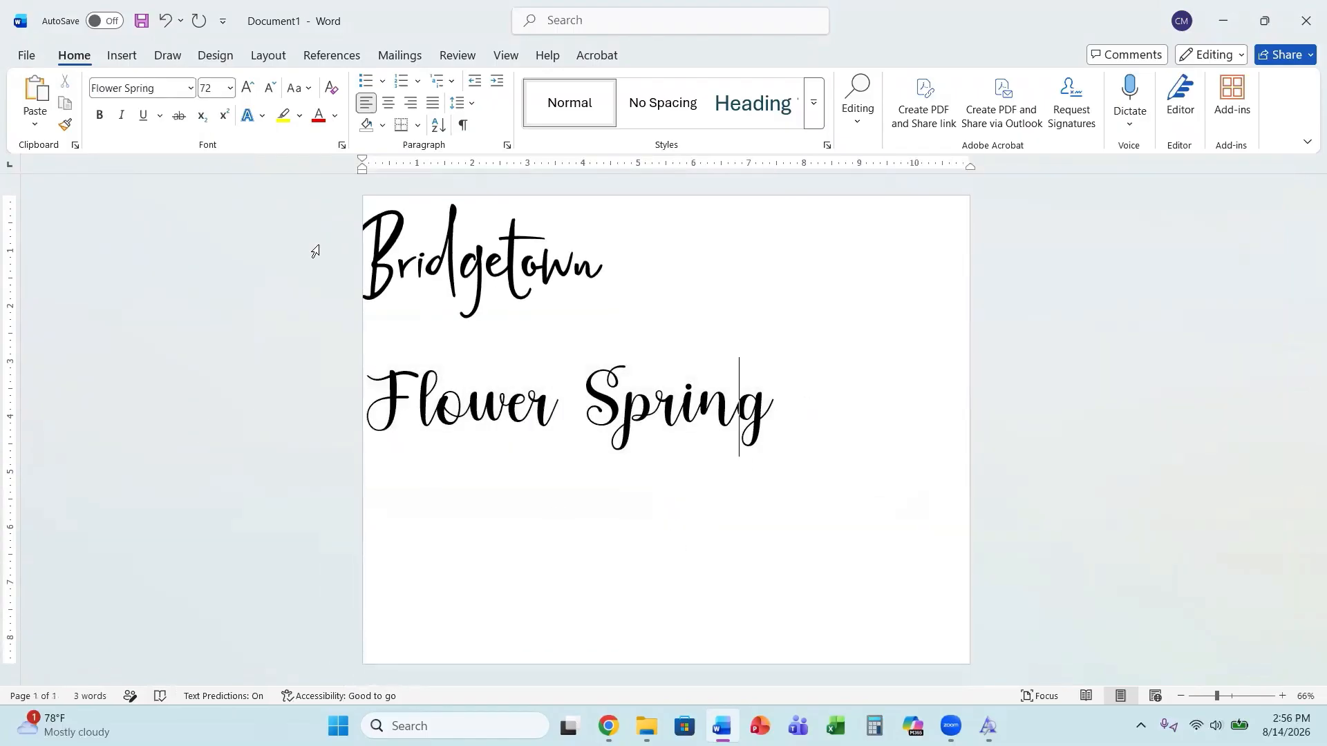
Select the Flower Spring text again and color it light blue.
click(787, 415)
drag(785, 413, 374, 406)
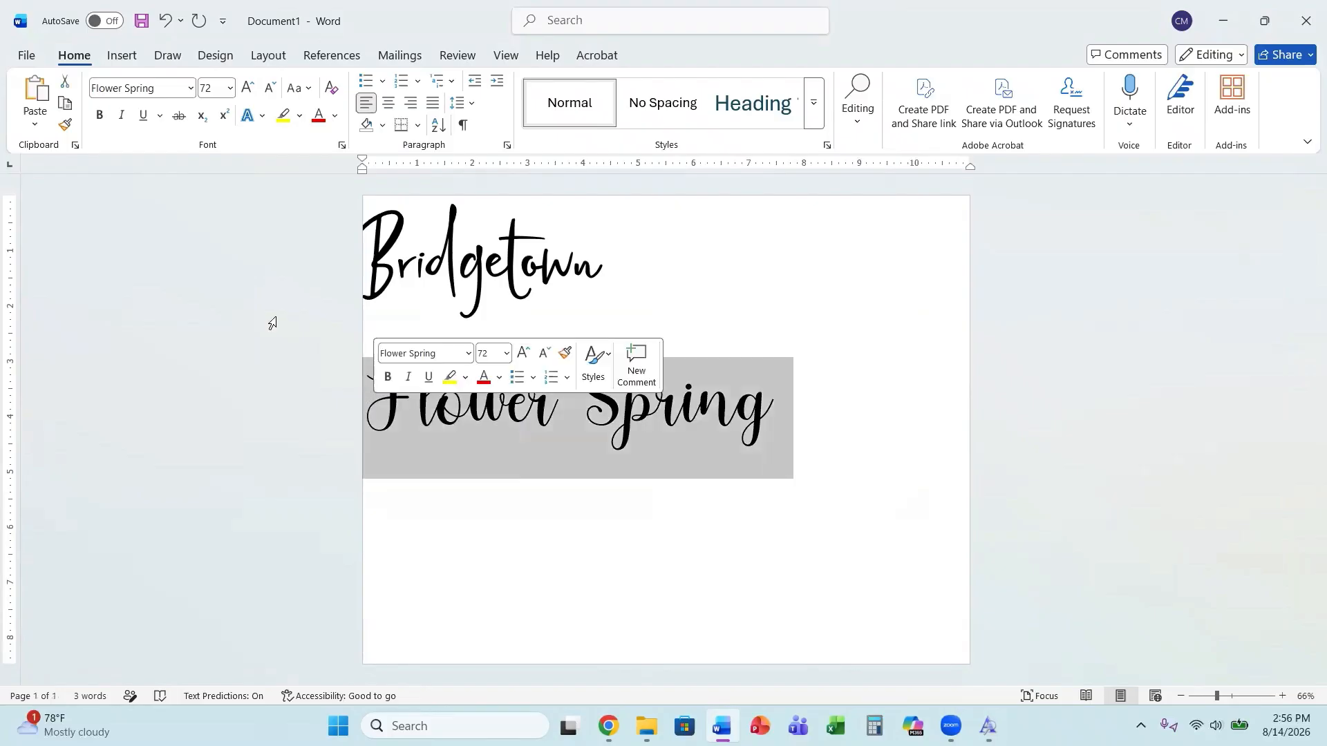
click(333, 117)
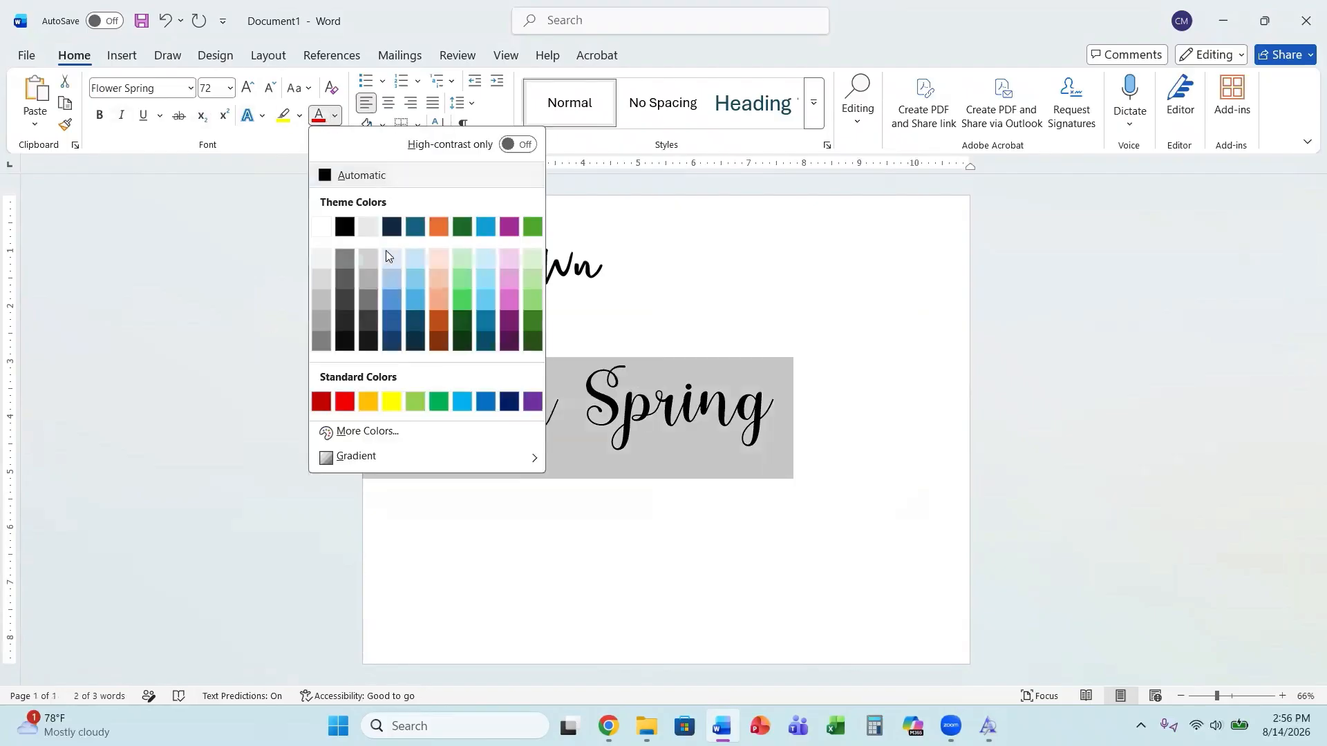
click(392, 304)
Select the Bridgetown text and apply a purple text effect style to it.
drag(611, 270, 329, 257)
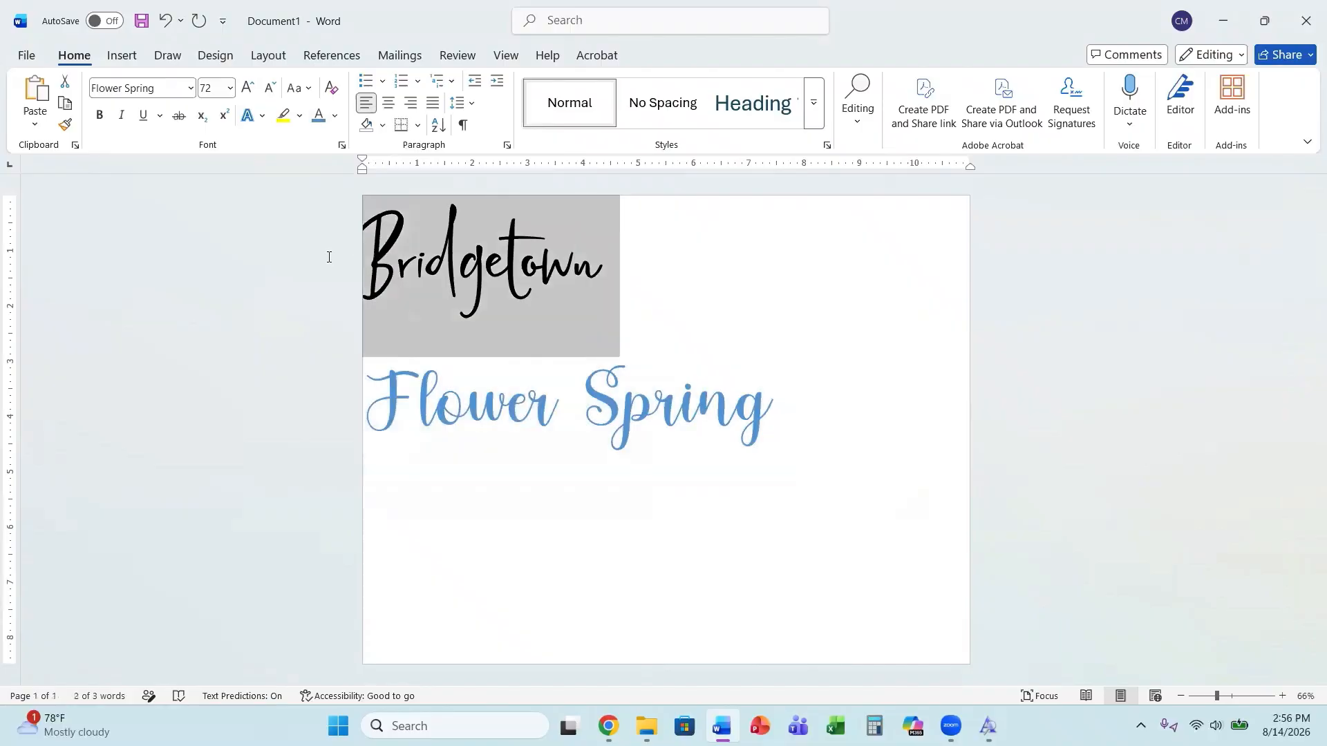
click(262, 116)
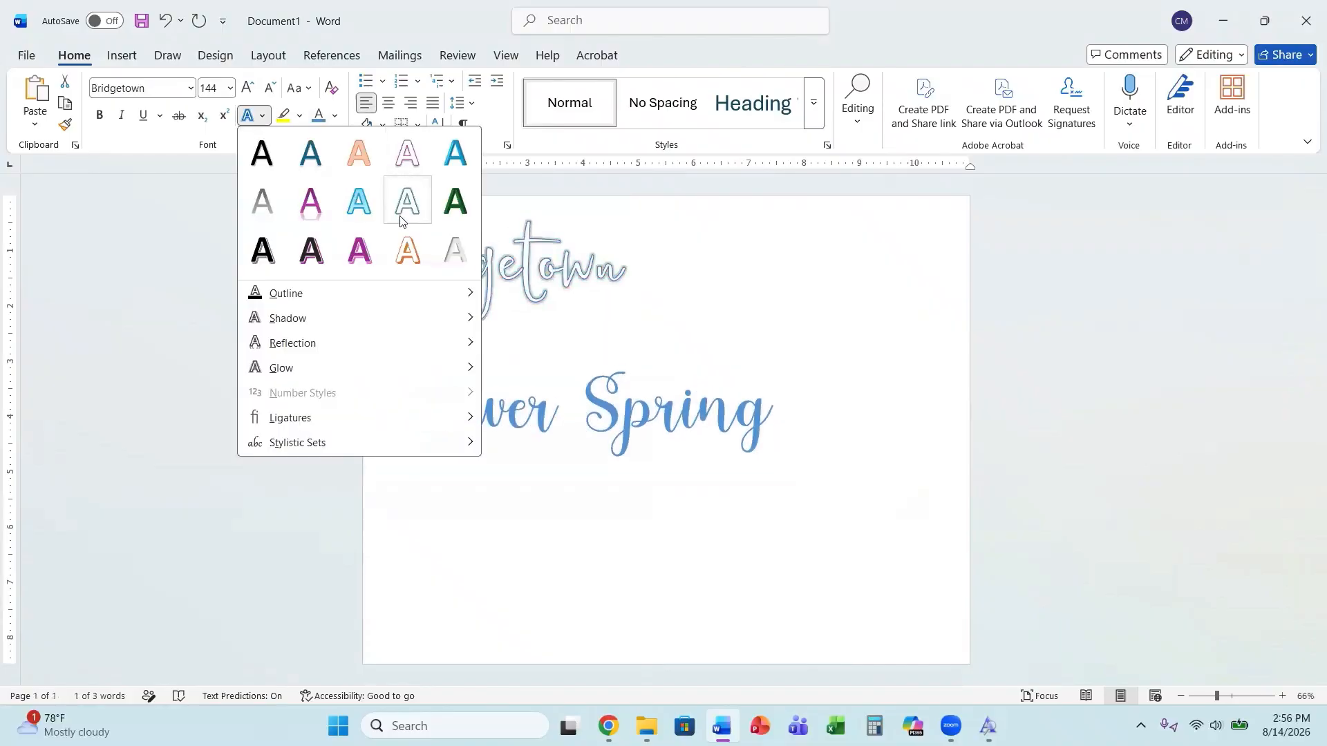
click(359, 249)
click(617, 531)
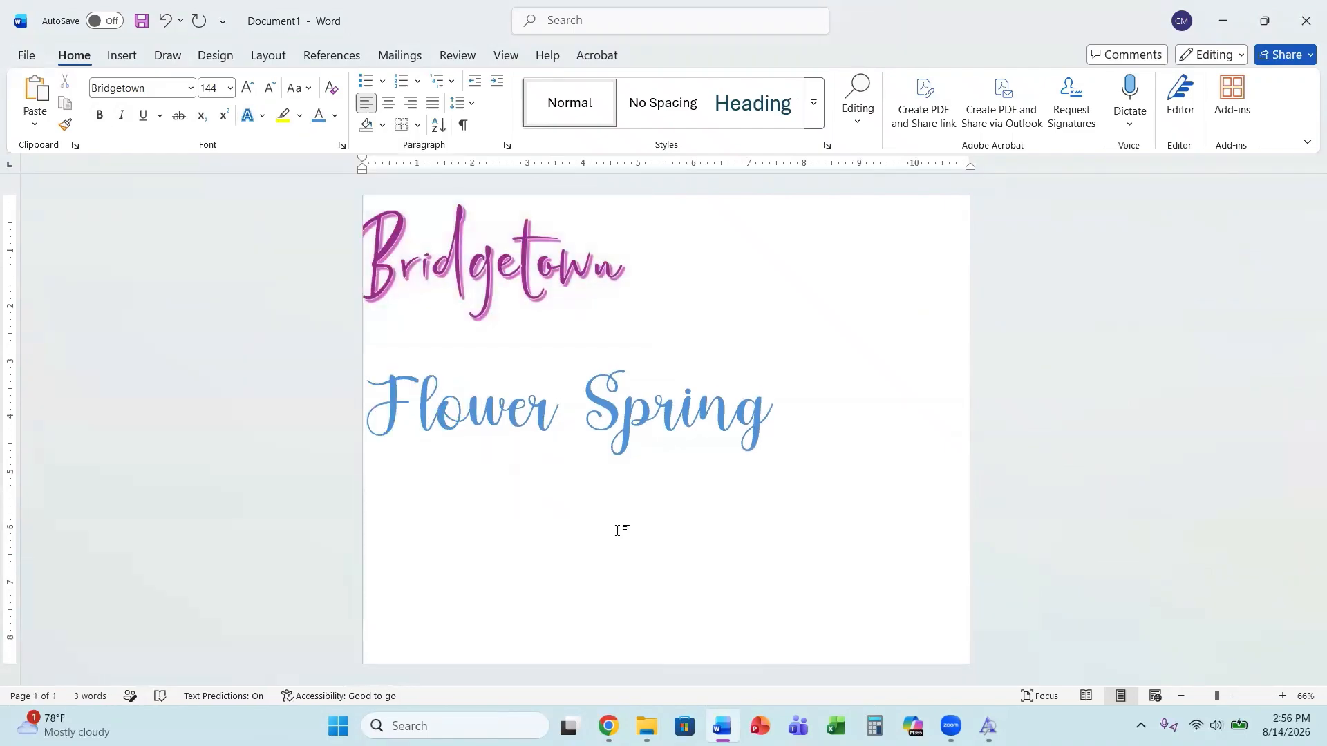
Create a new blank document, set it to landscape orientation, and reduce its margins.
click(23, 55)
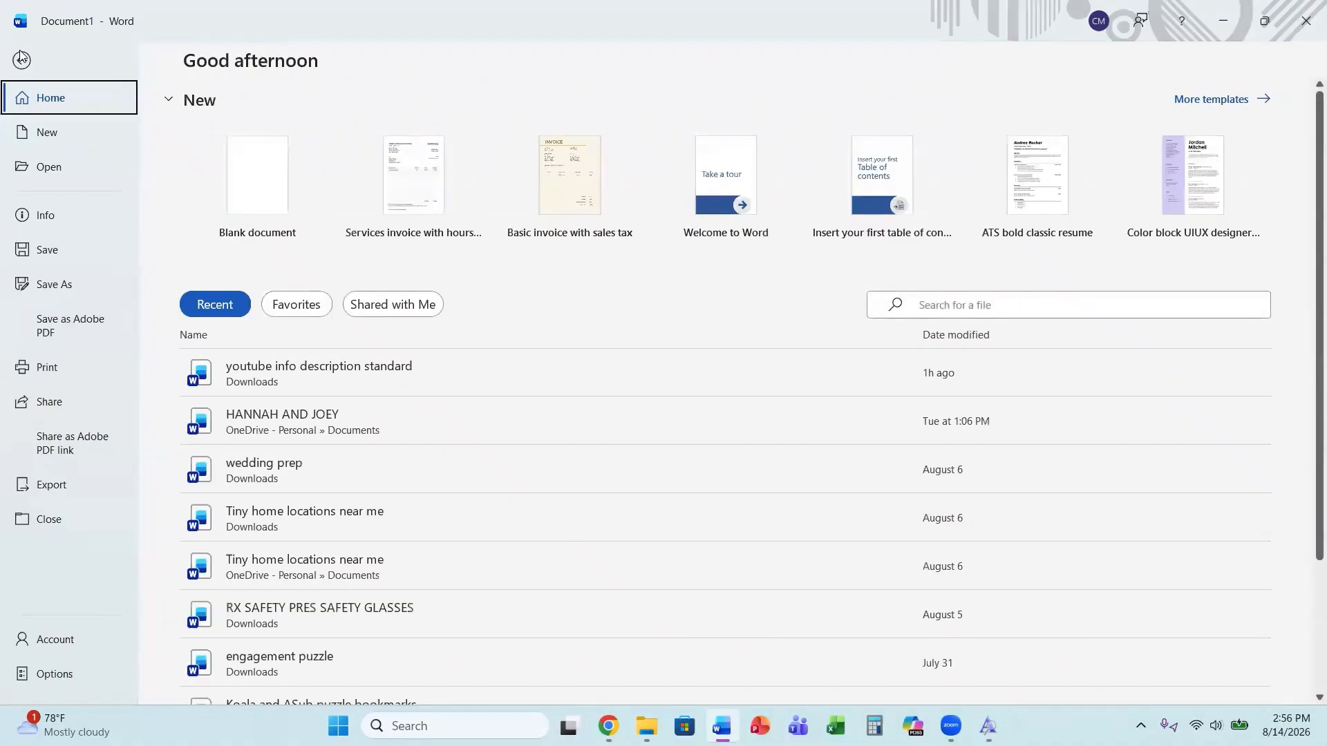
click(269, 206)
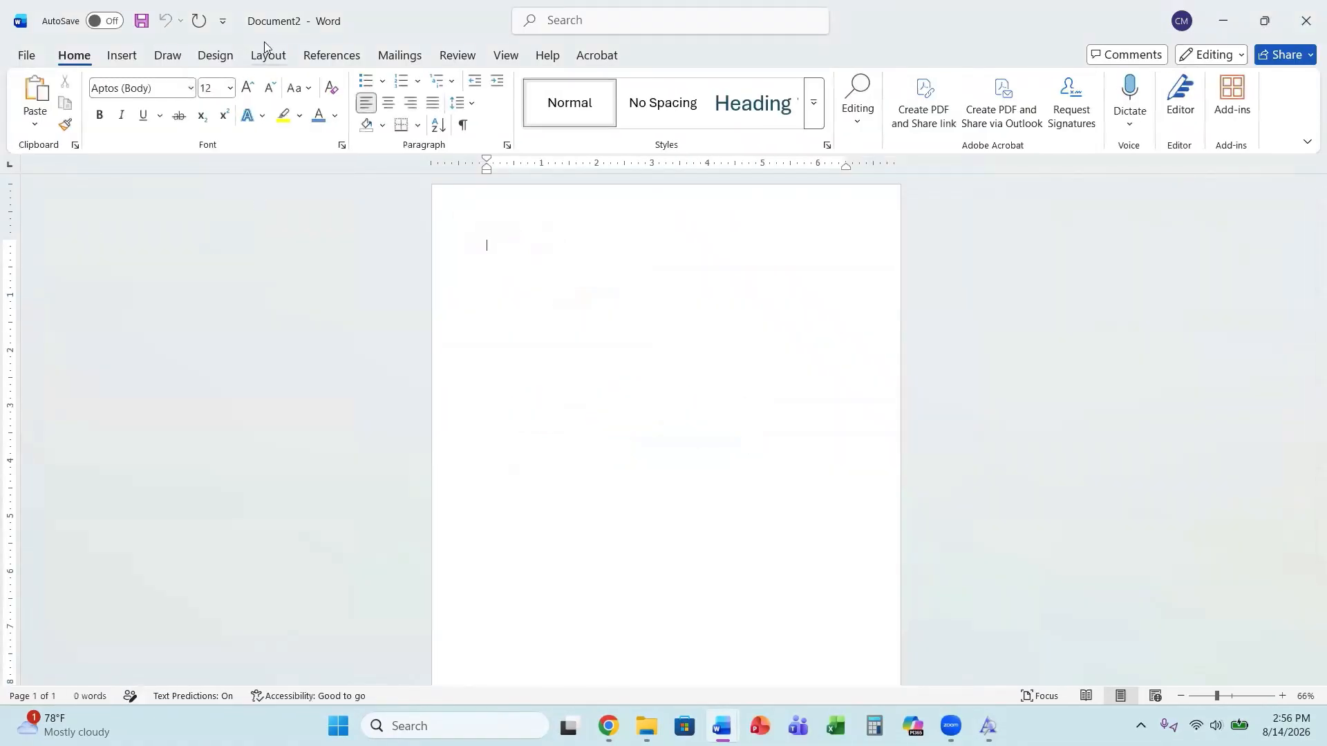
click(269, 57)
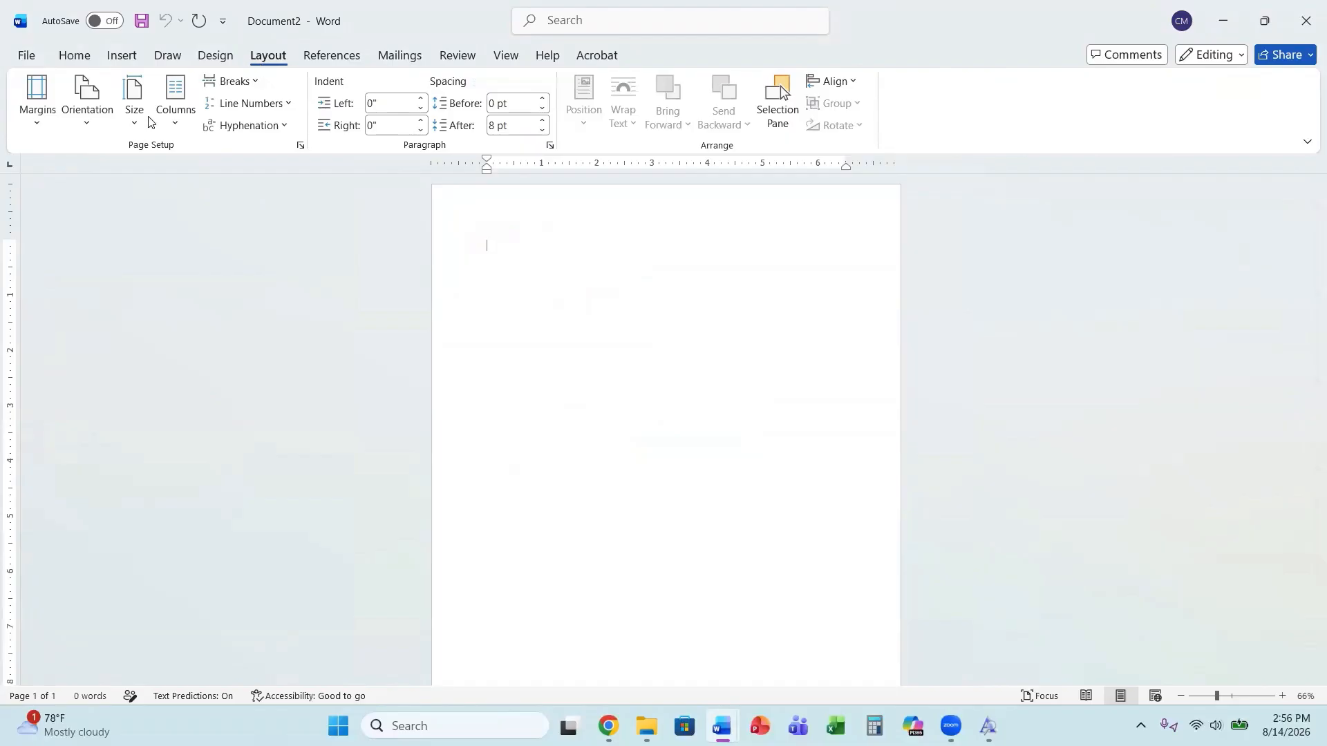
click(87, 111)
click(125, 199)
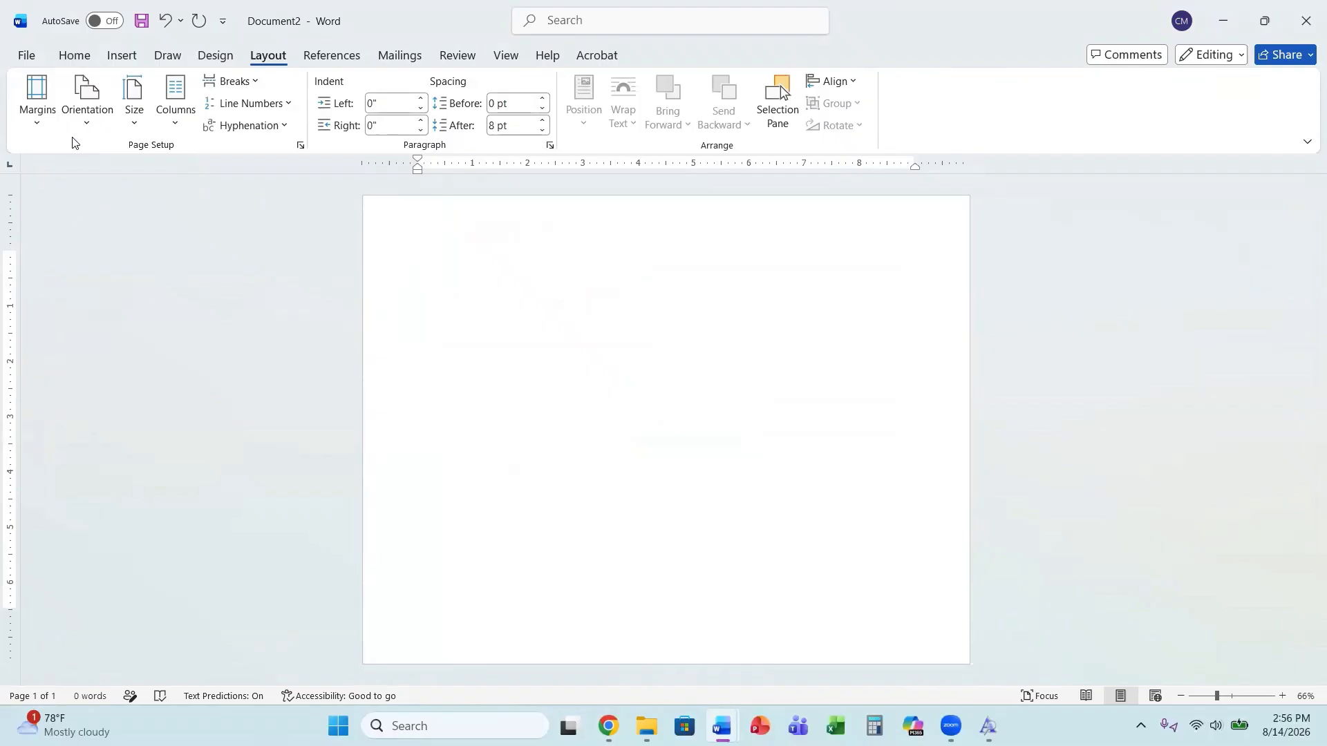
click(38, 111)
click(51, 173)
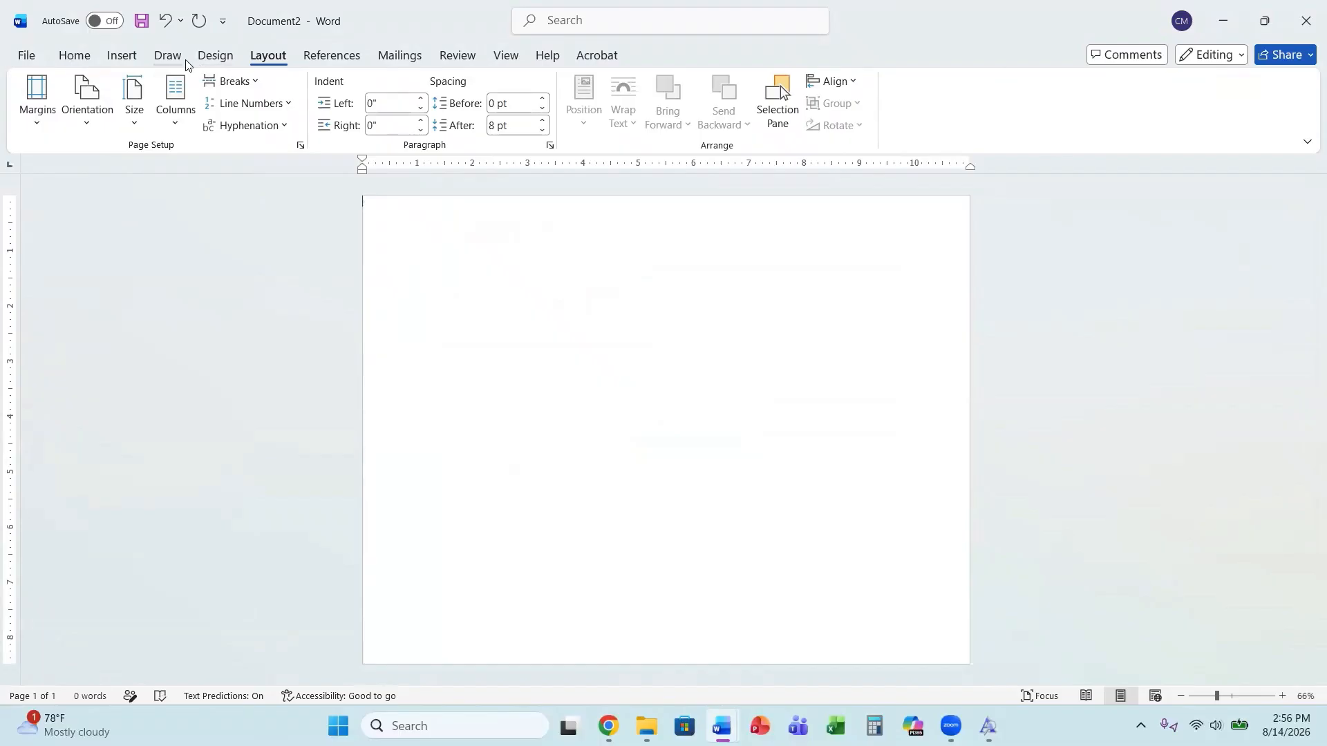
Open the picture insertion choices, then browse the open Creative Fabrica background graphic tabs in the browser.
click(121, 63)
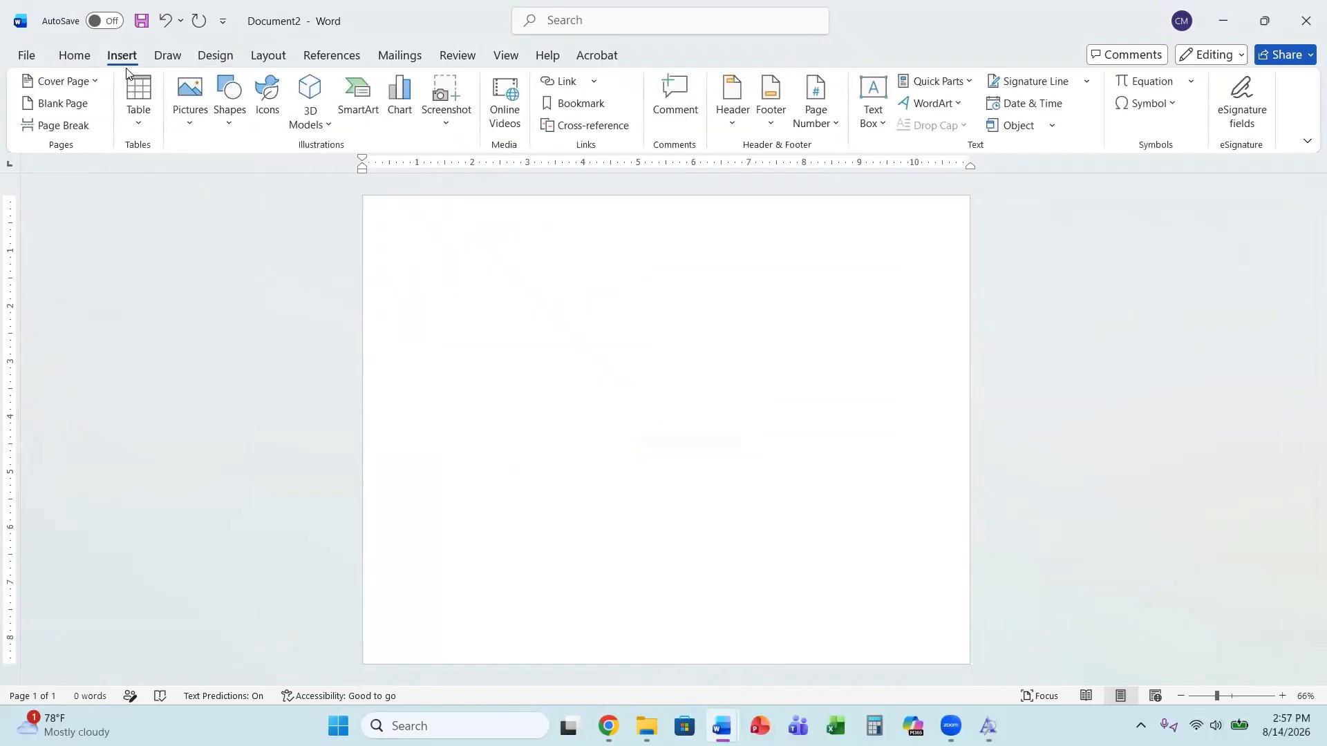
click(186, 124)
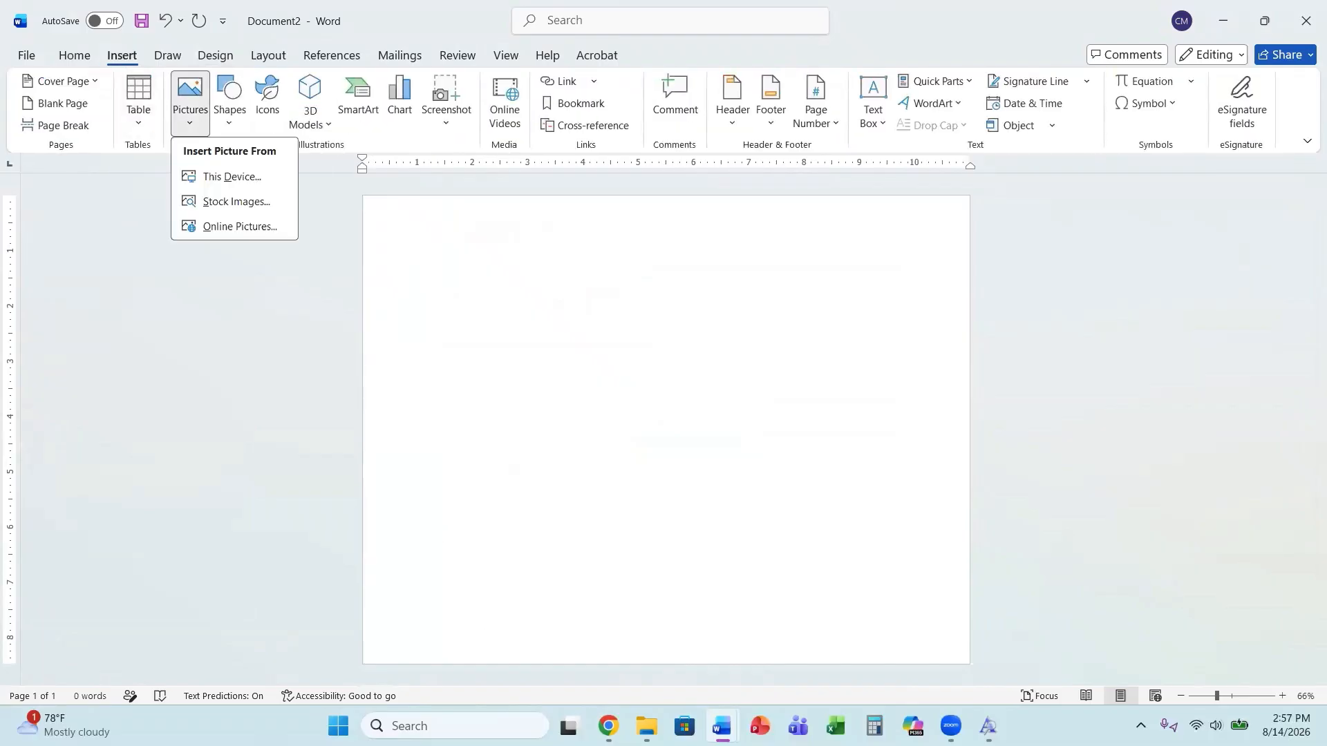
click(456, 17)
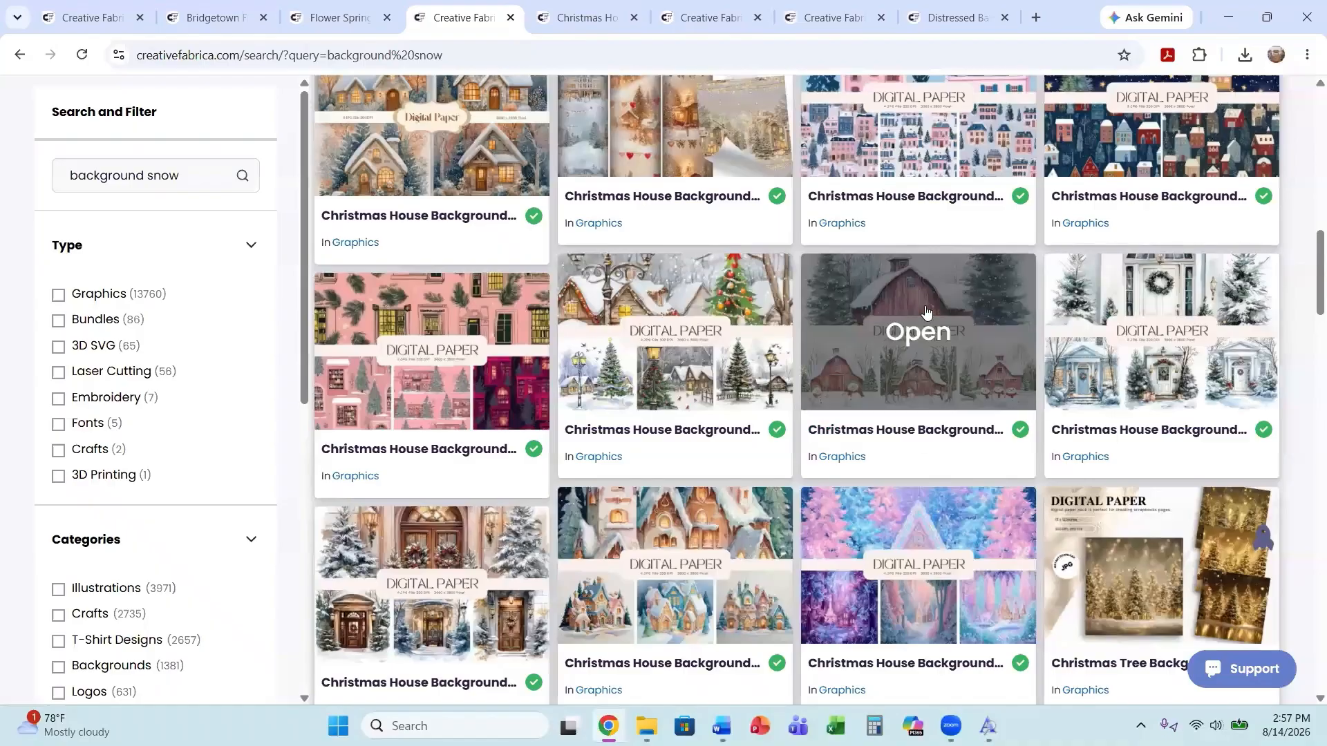
click(586, 19)
scroll(657, 387, down, 2)
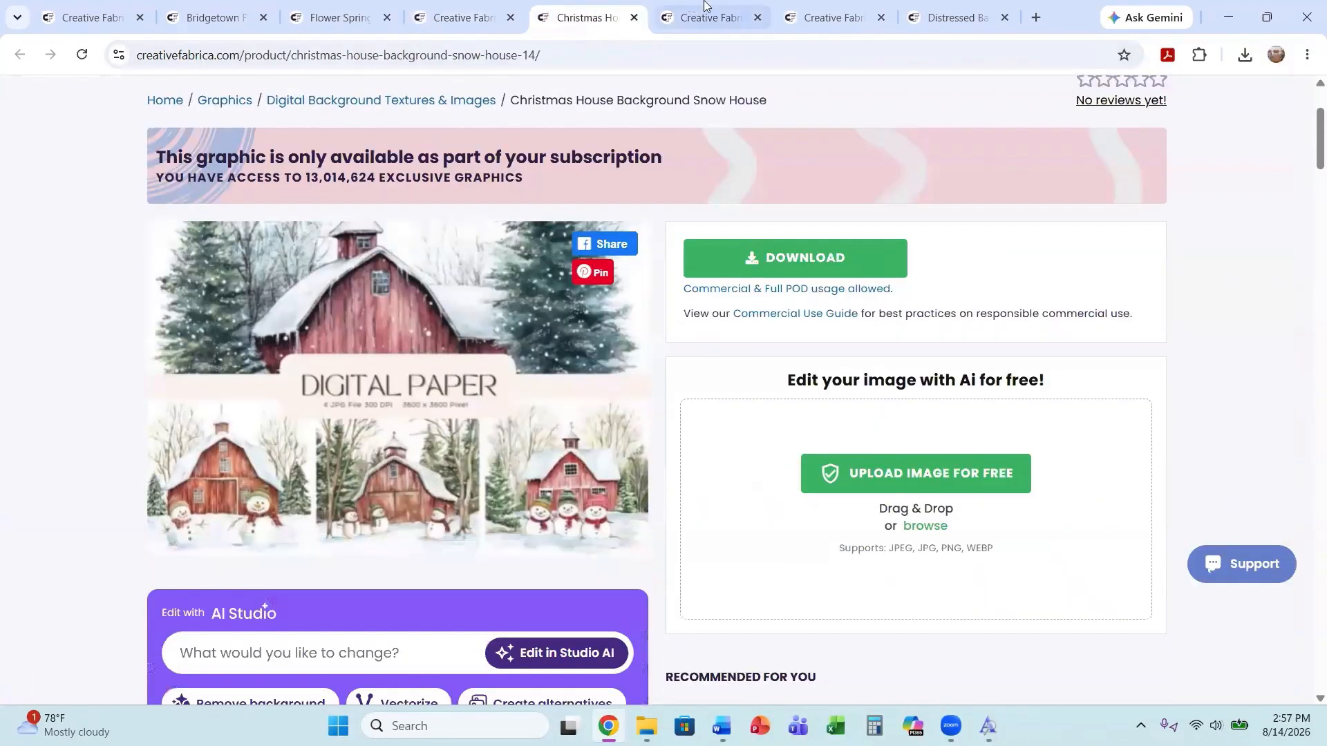
click(714, 24)
mouse_move(695, 214)
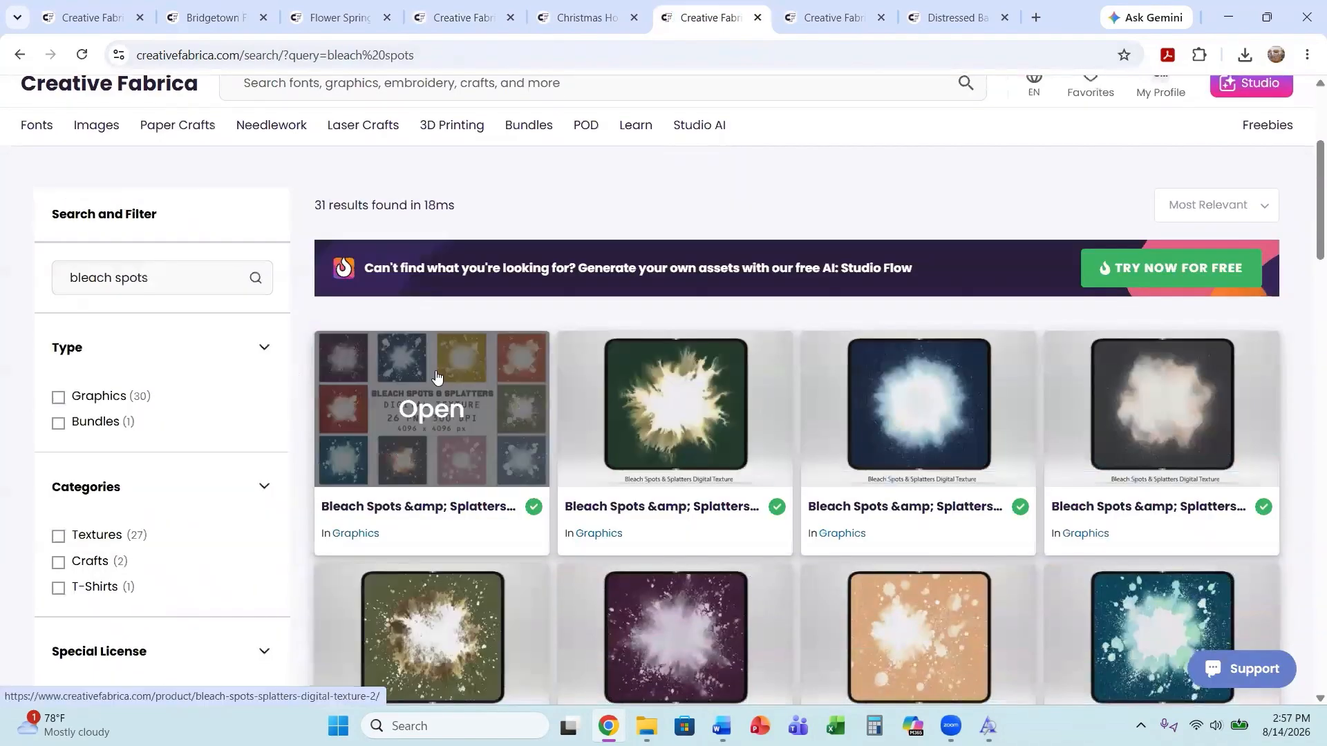
click(830, 21)
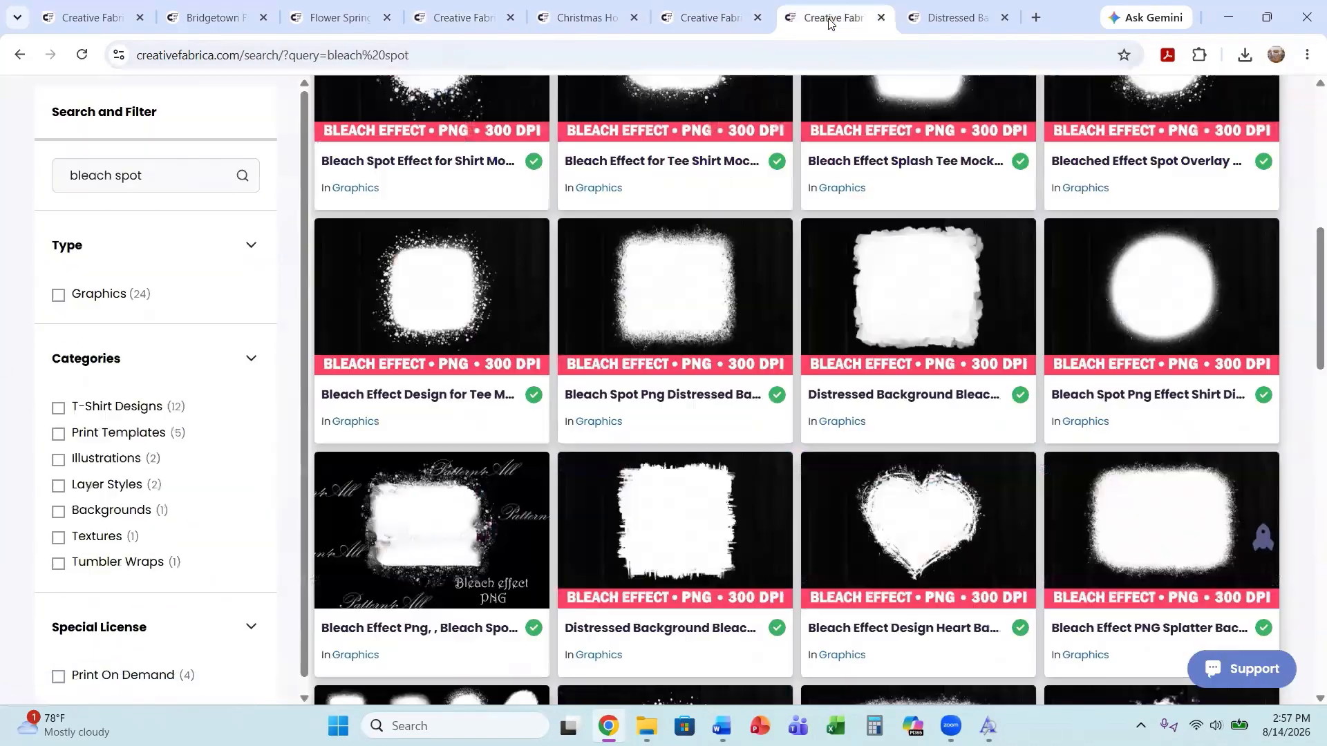
scroll(703, 267, up, 2)
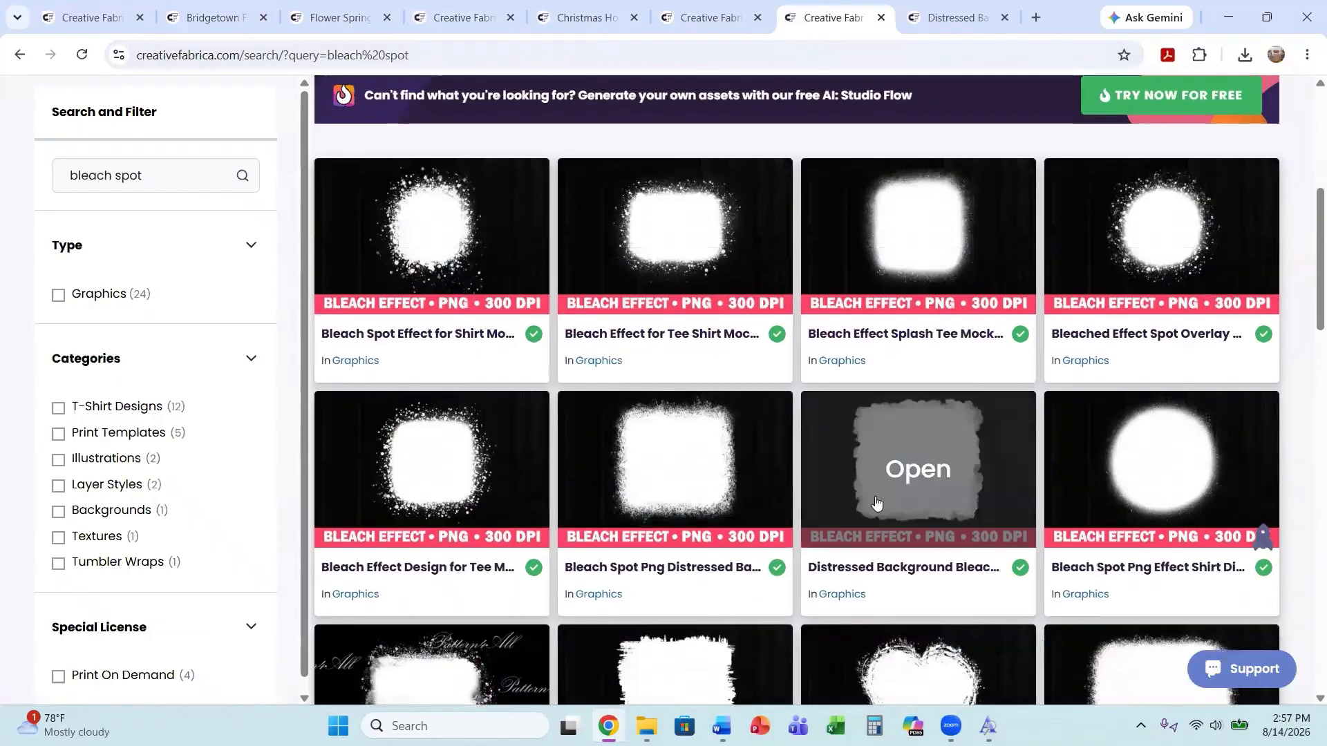
Close the bleach spot and other extra Creative Fabrica tabs, returning to the Christmas House Background page.
click(962, 31)
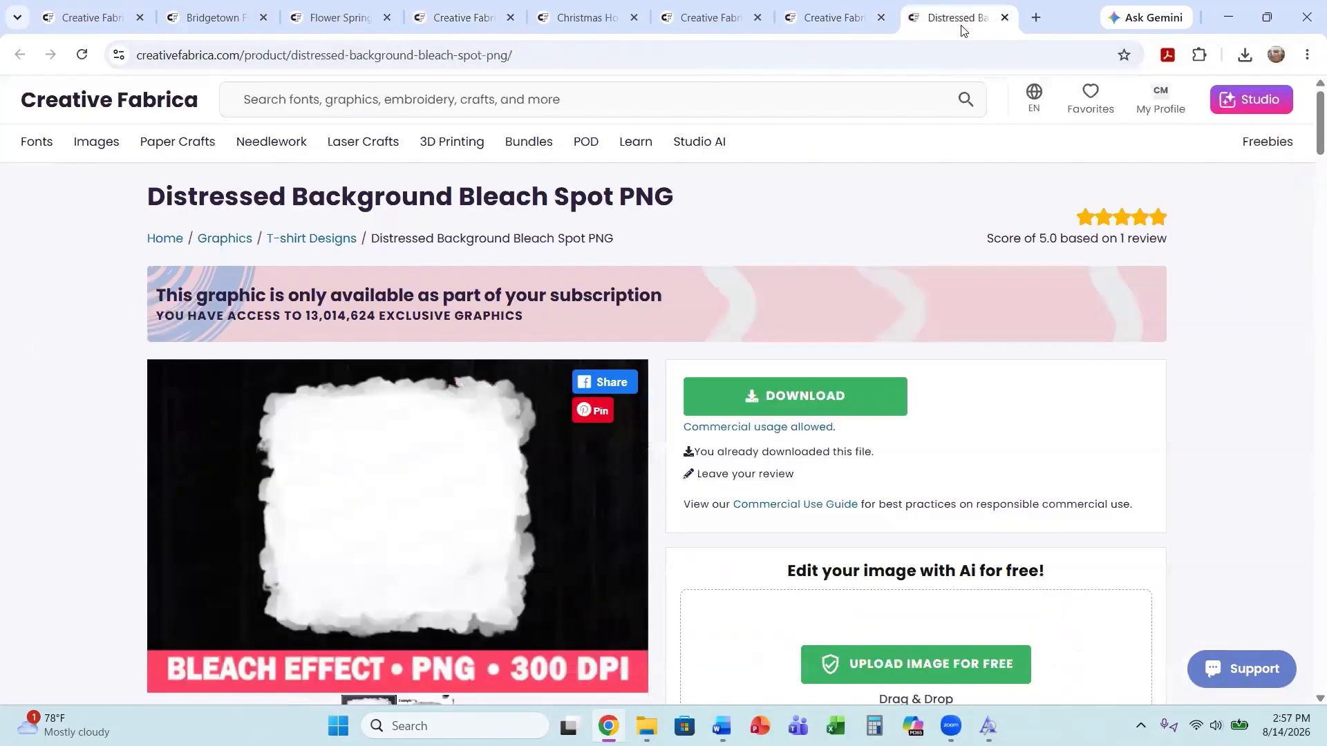
click(1004, 18)
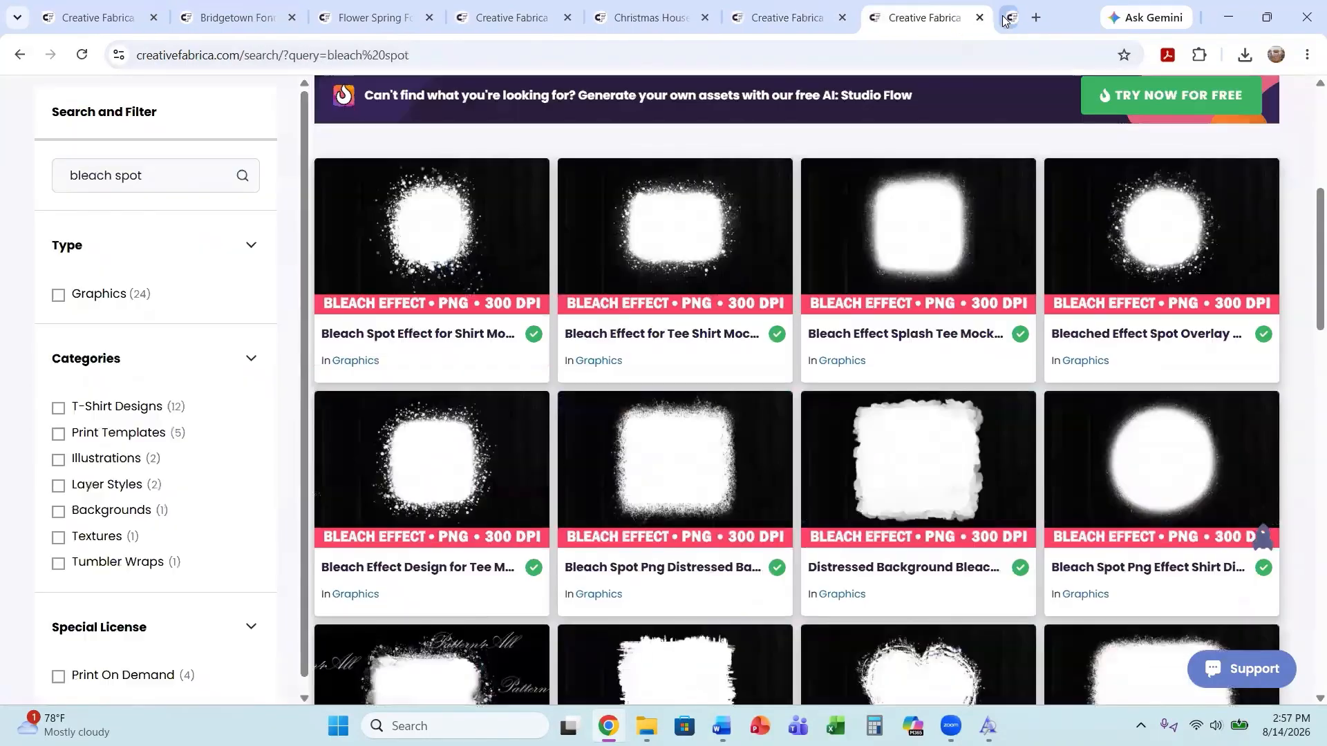
click(1004, 18)
click(1004, 18)
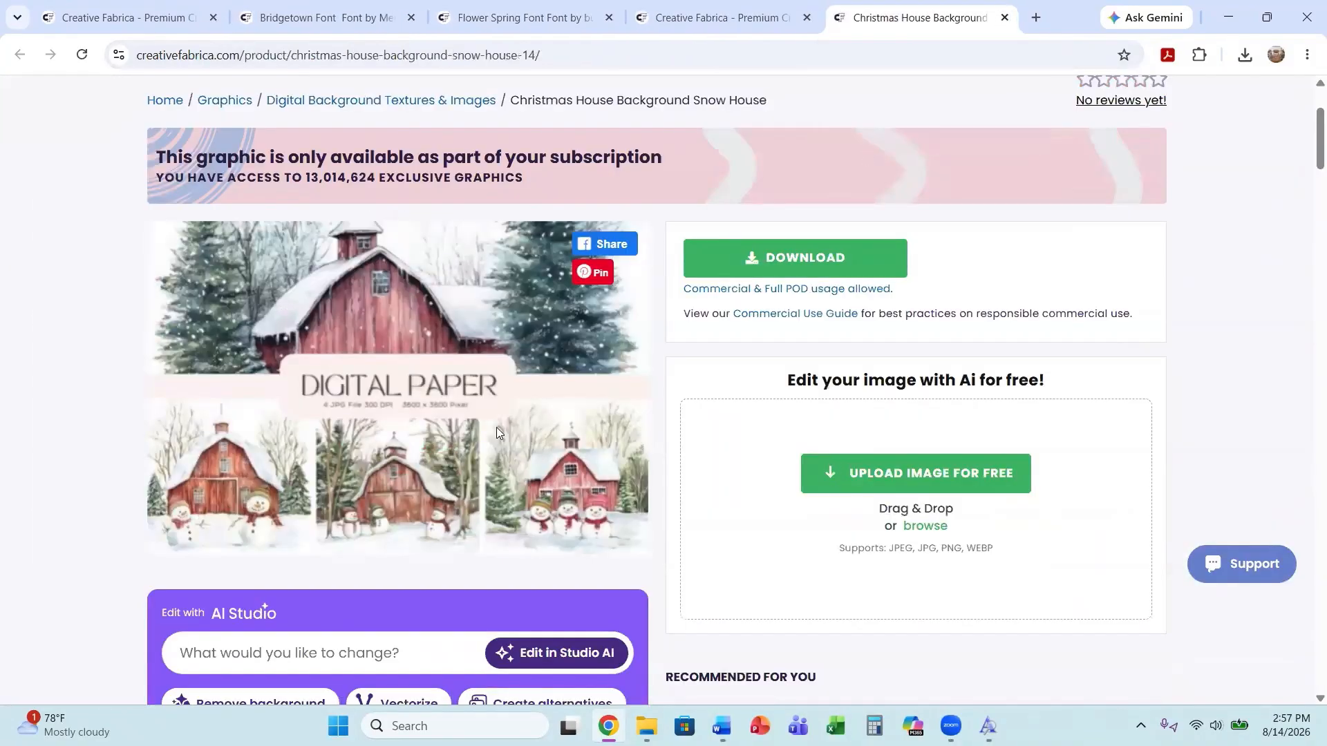
scroll(431, 436, up, 3)
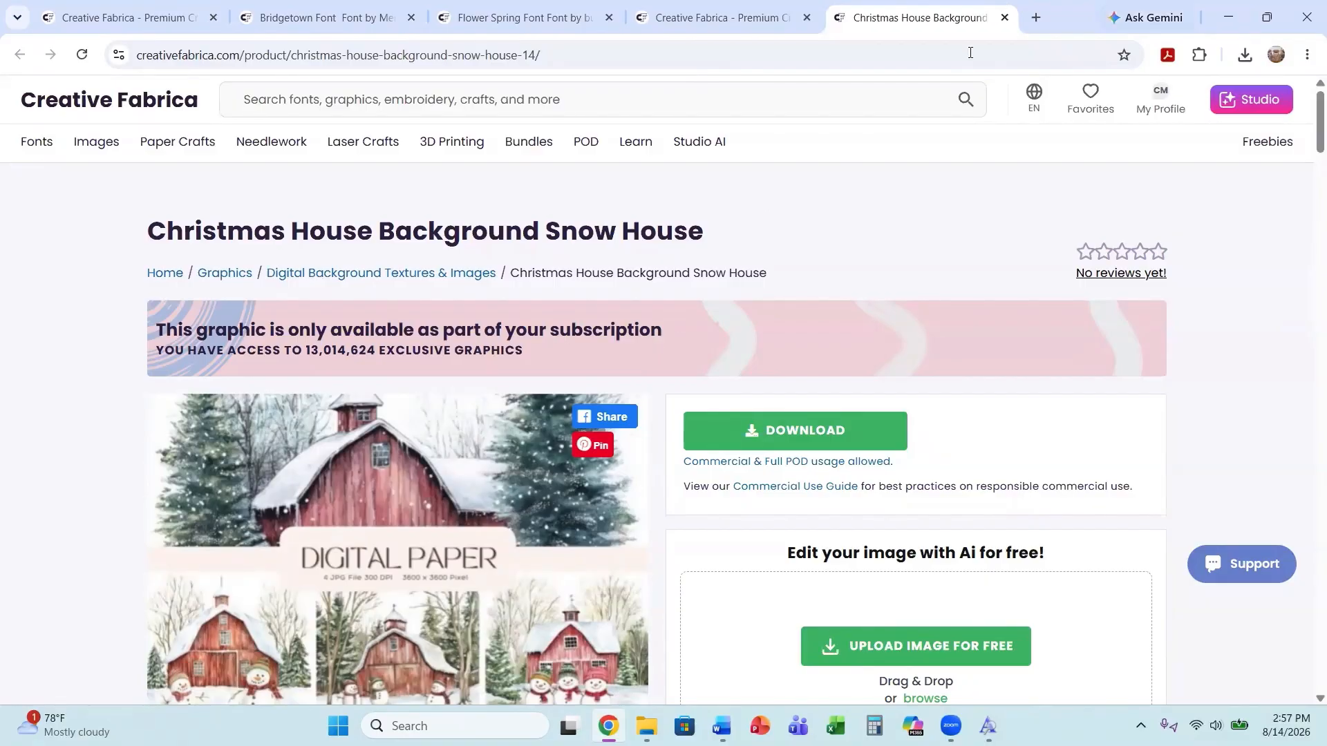
Close the Christmas House, background search, Flower Spring and Bridgetown tabs, keeping only the font search page.
click(1005, 17)
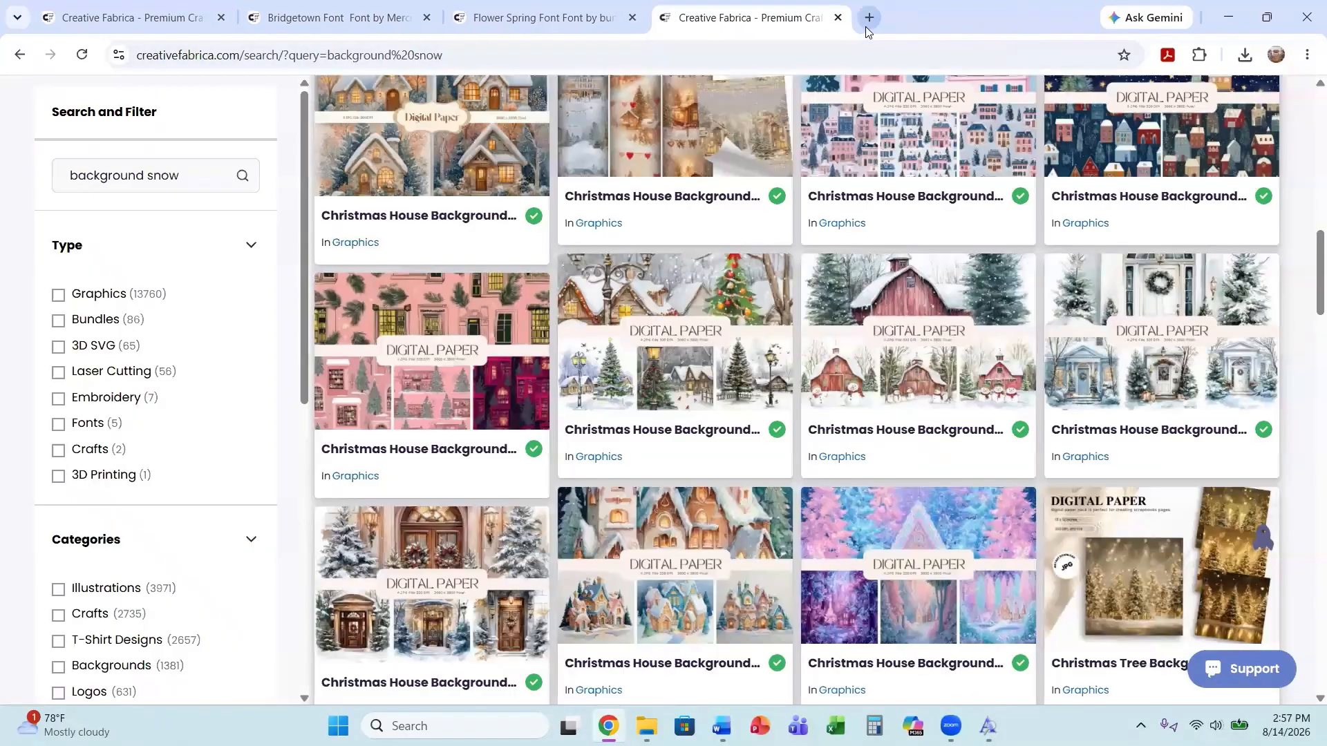
click(838, 17)
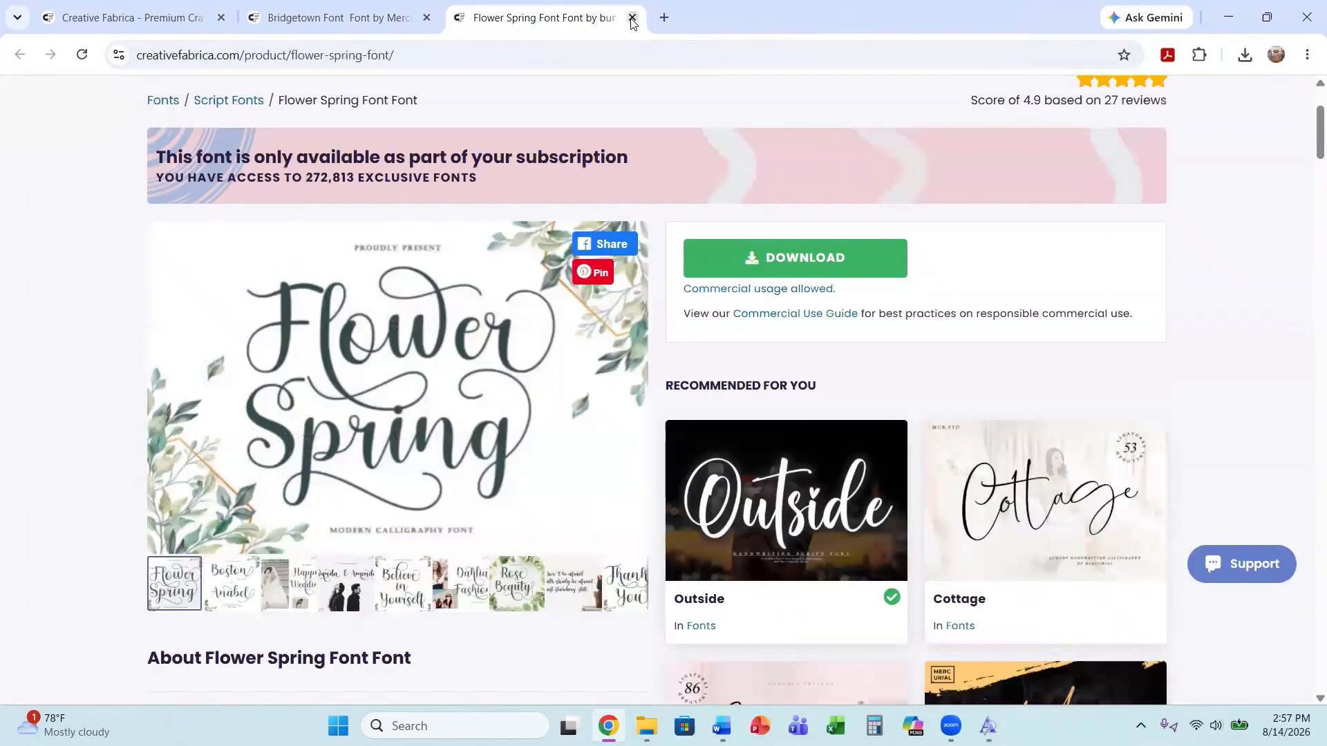
click(633, 17)
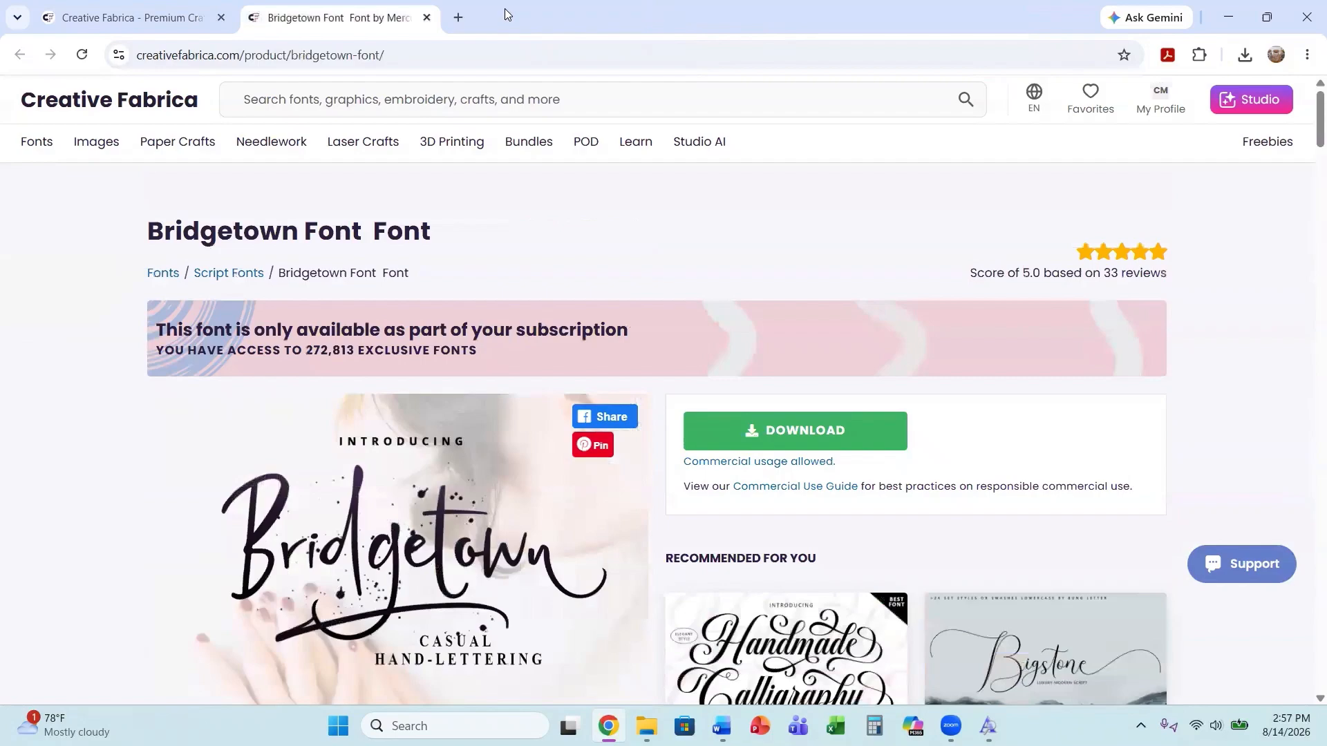
click(425, 17)
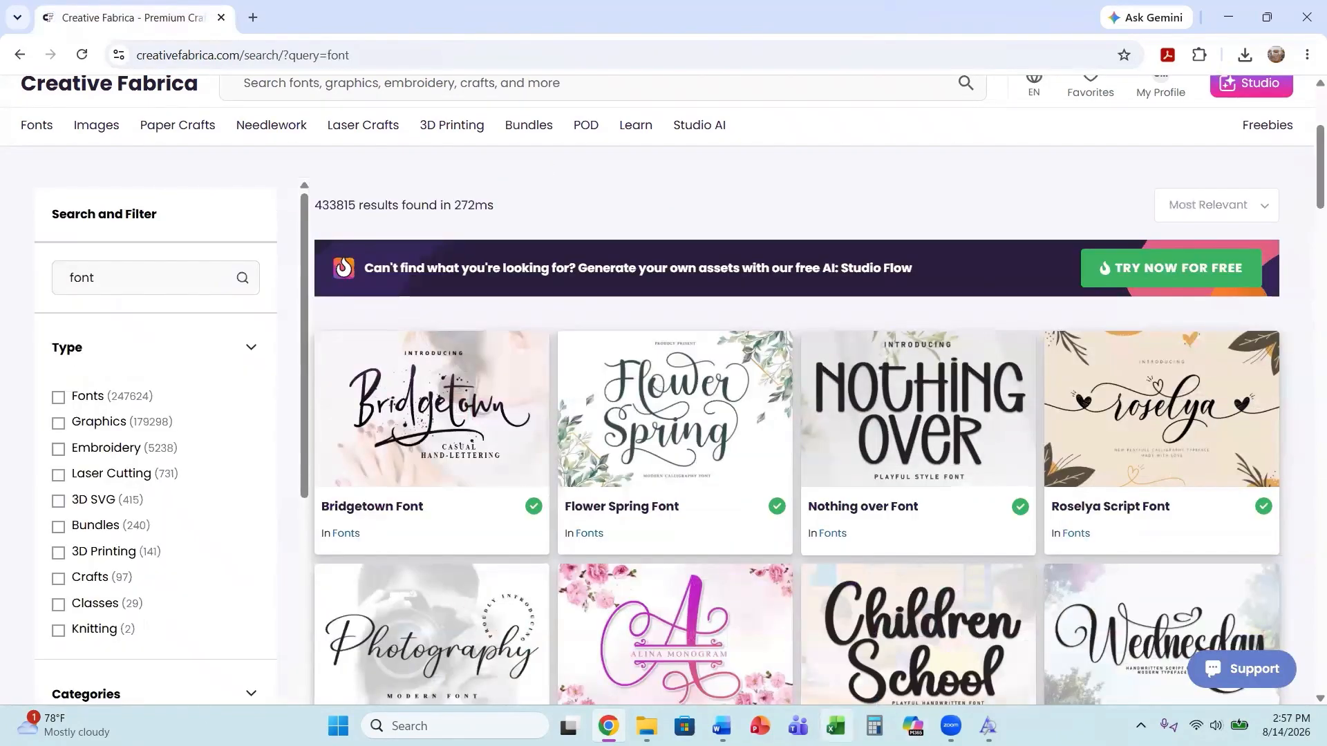
Switch to the blank Word document and insert the 269.4_Bleach effect picture from the Downloads folder.
mouse_move(721, 726)
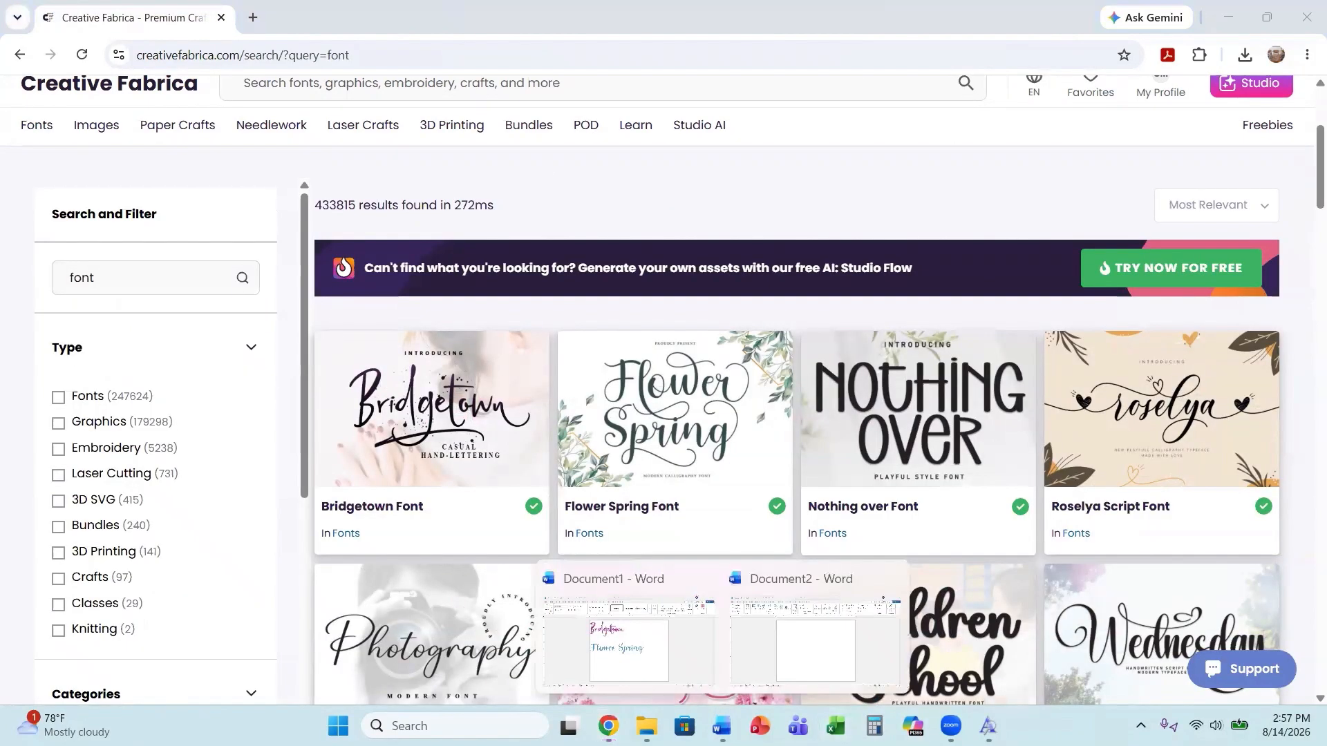
click(823, 622)
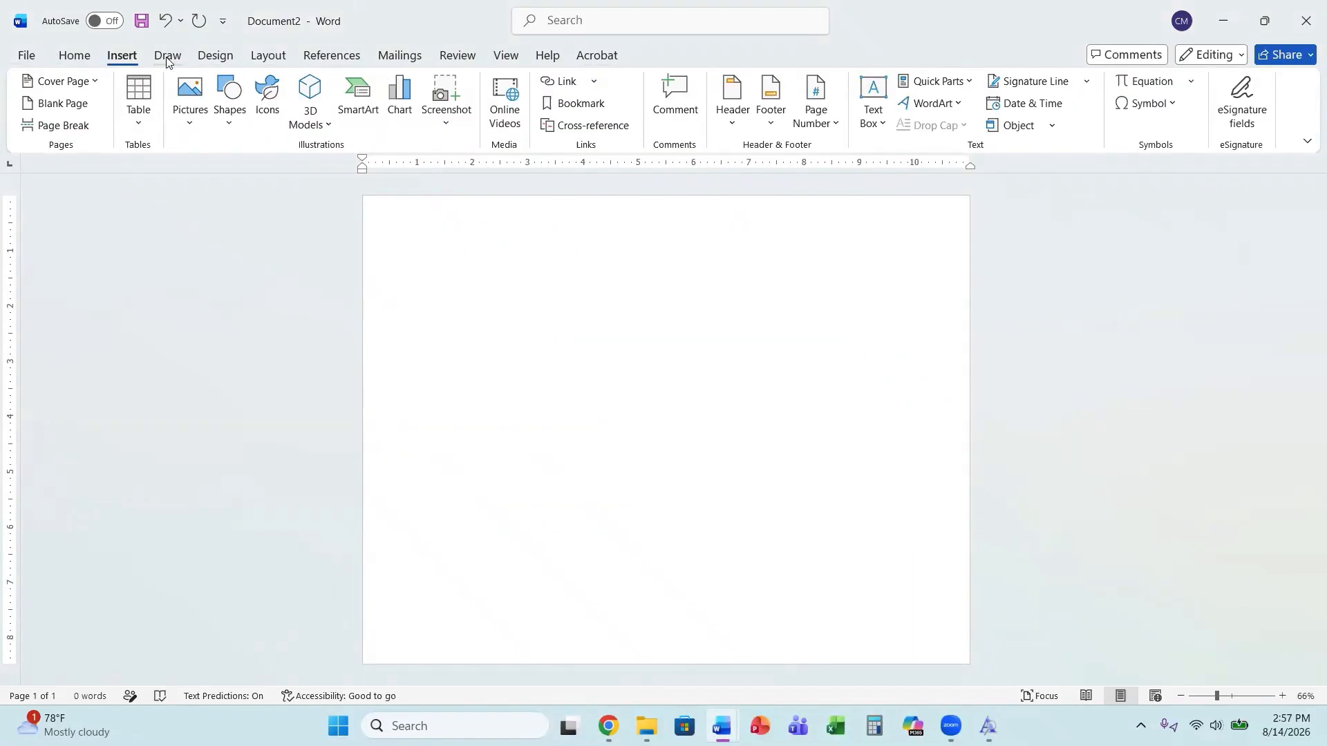
click(192, 119)
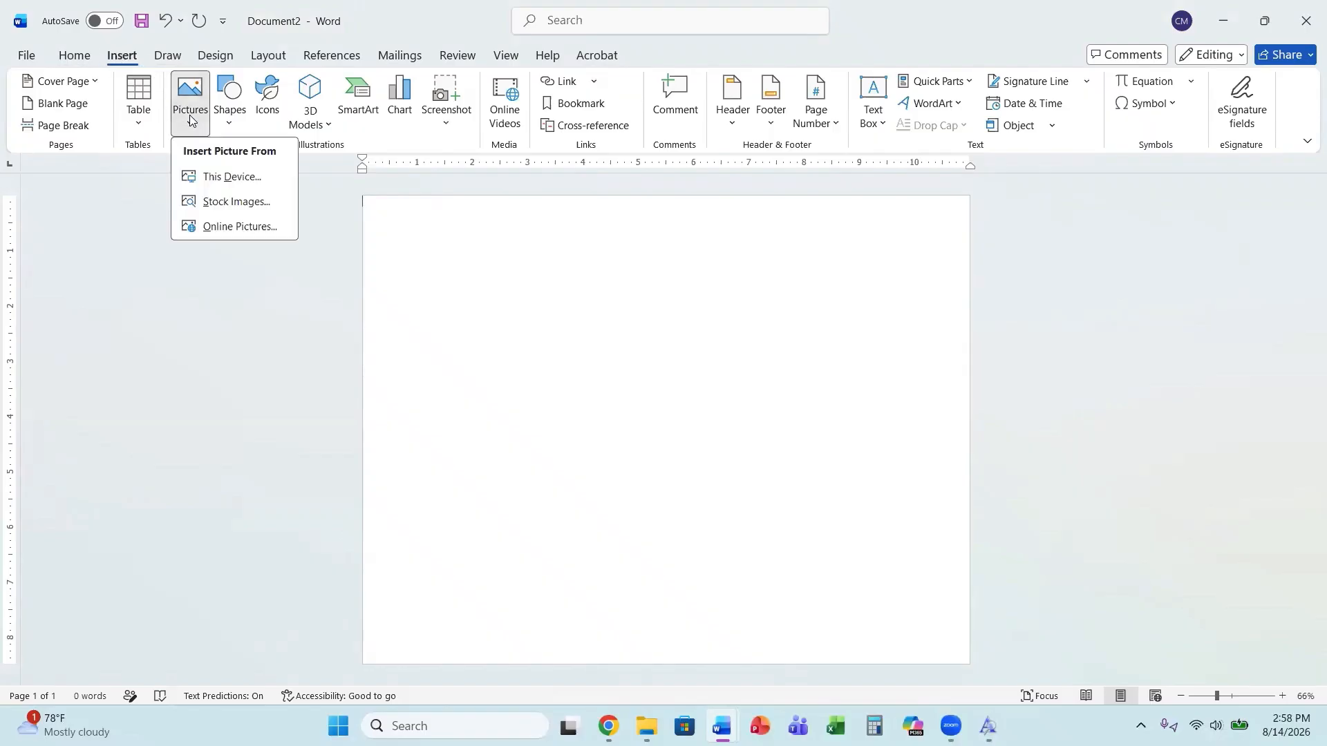
click(219, 178)
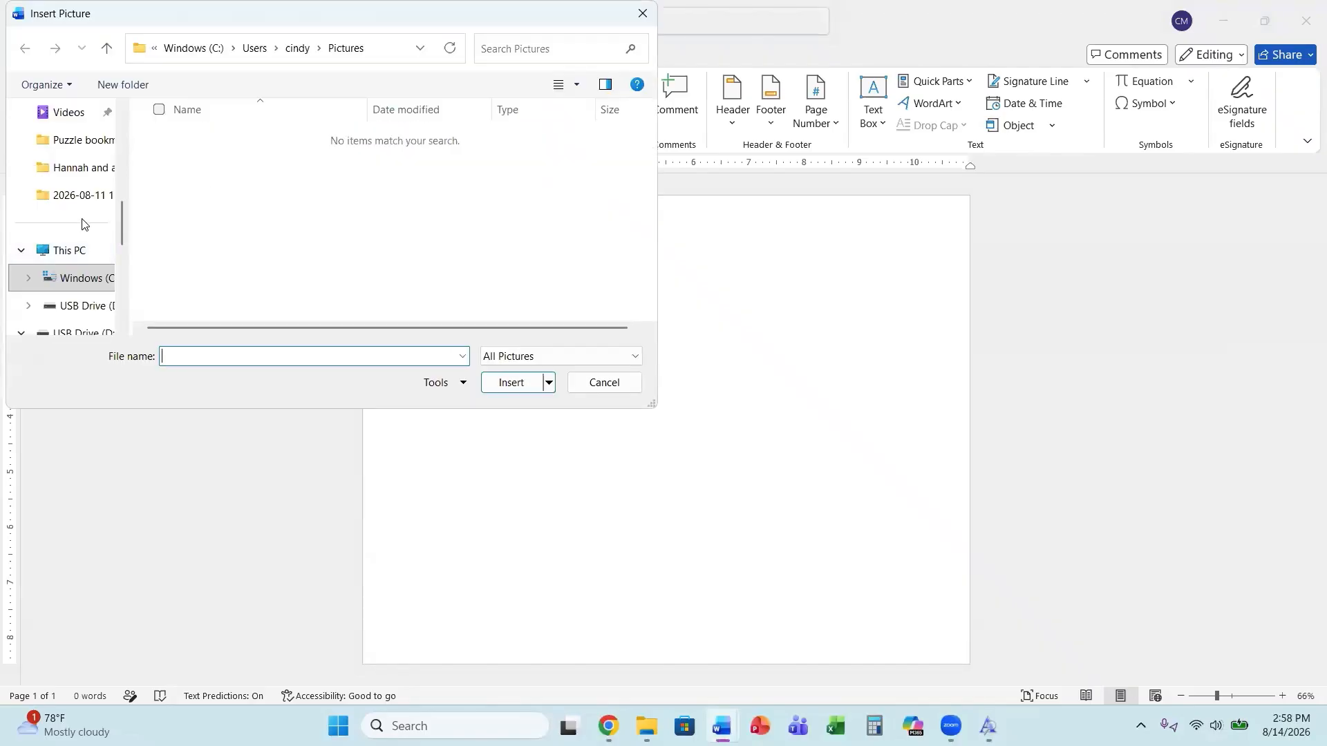
scroll(82, 221, down, 1)
scroll(90, 221, up, 4)
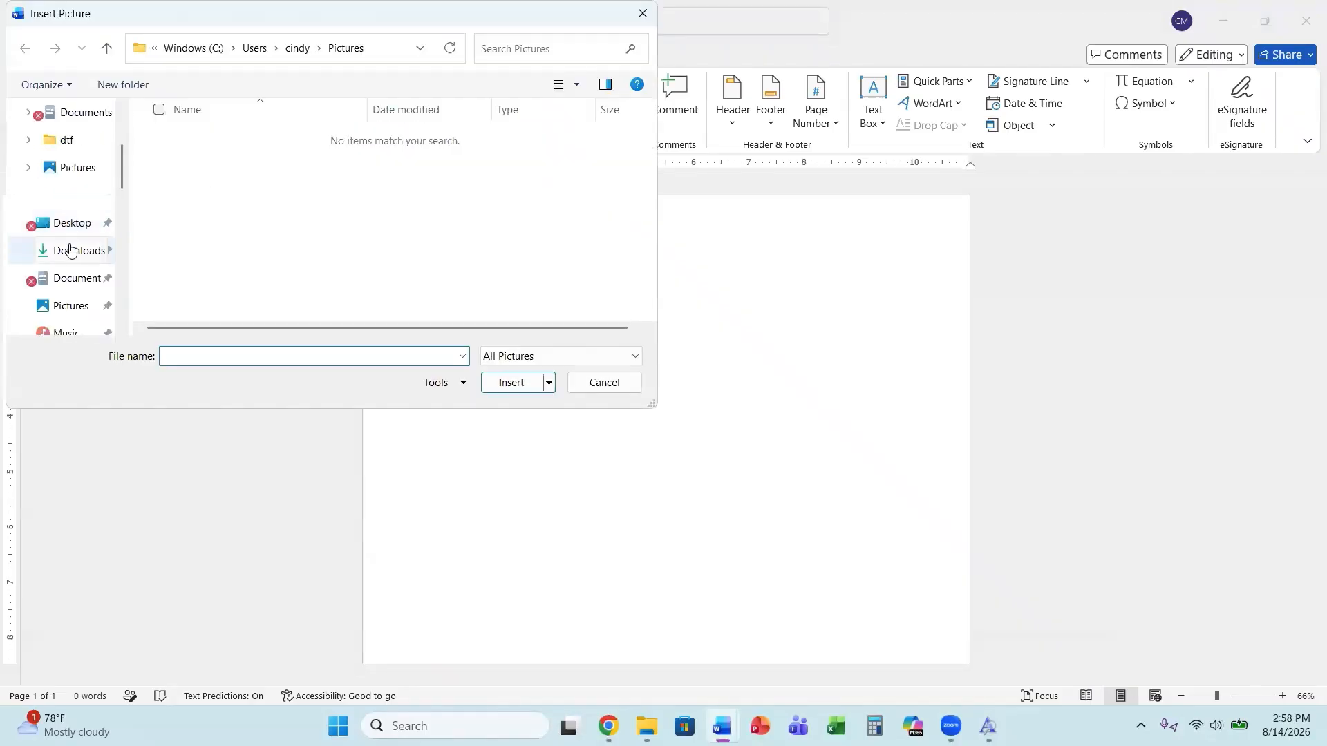
click(70, 250)
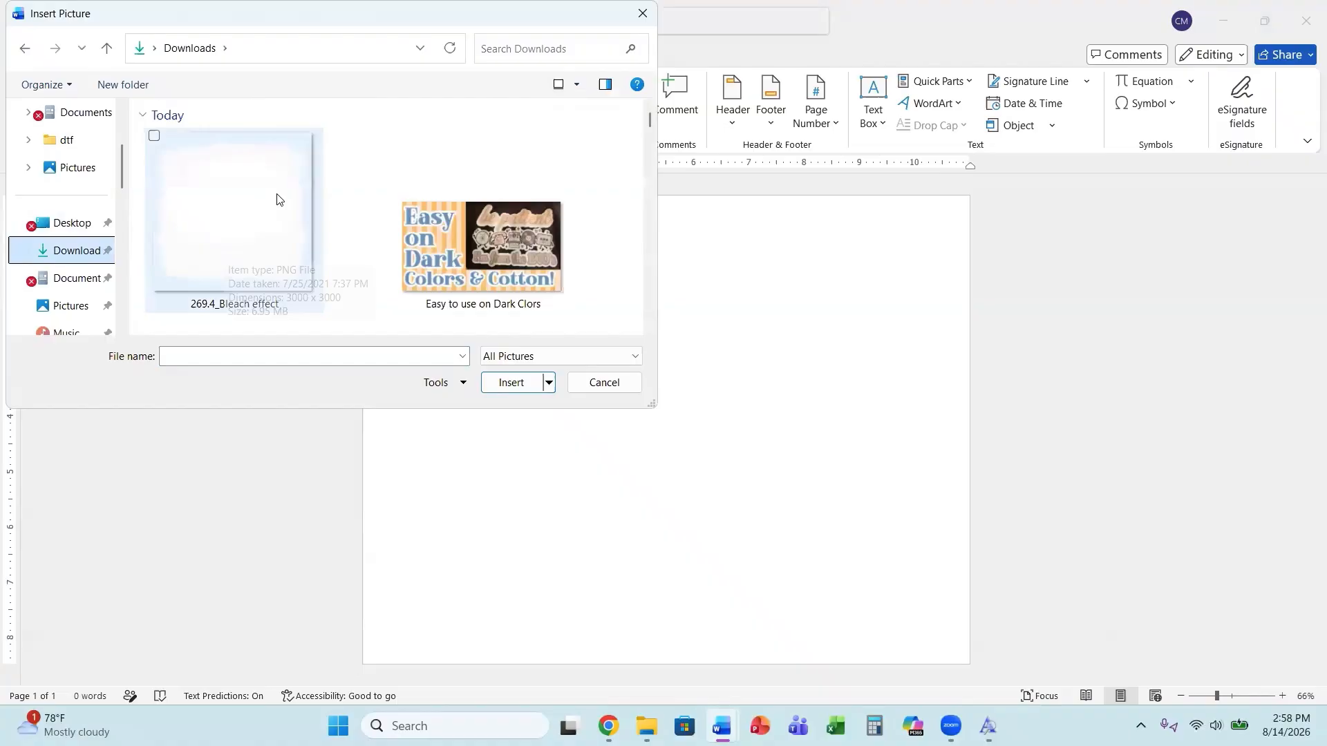
click(253, 239)
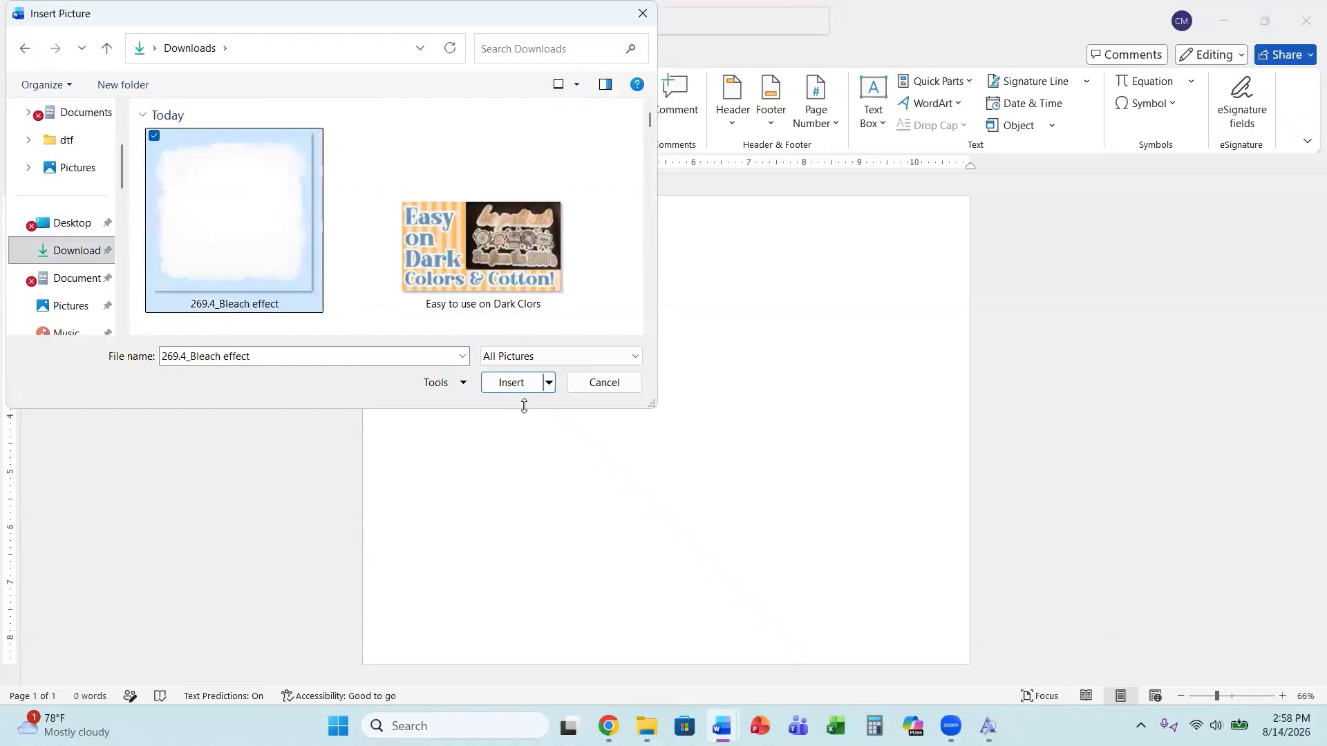
click(529, 382)
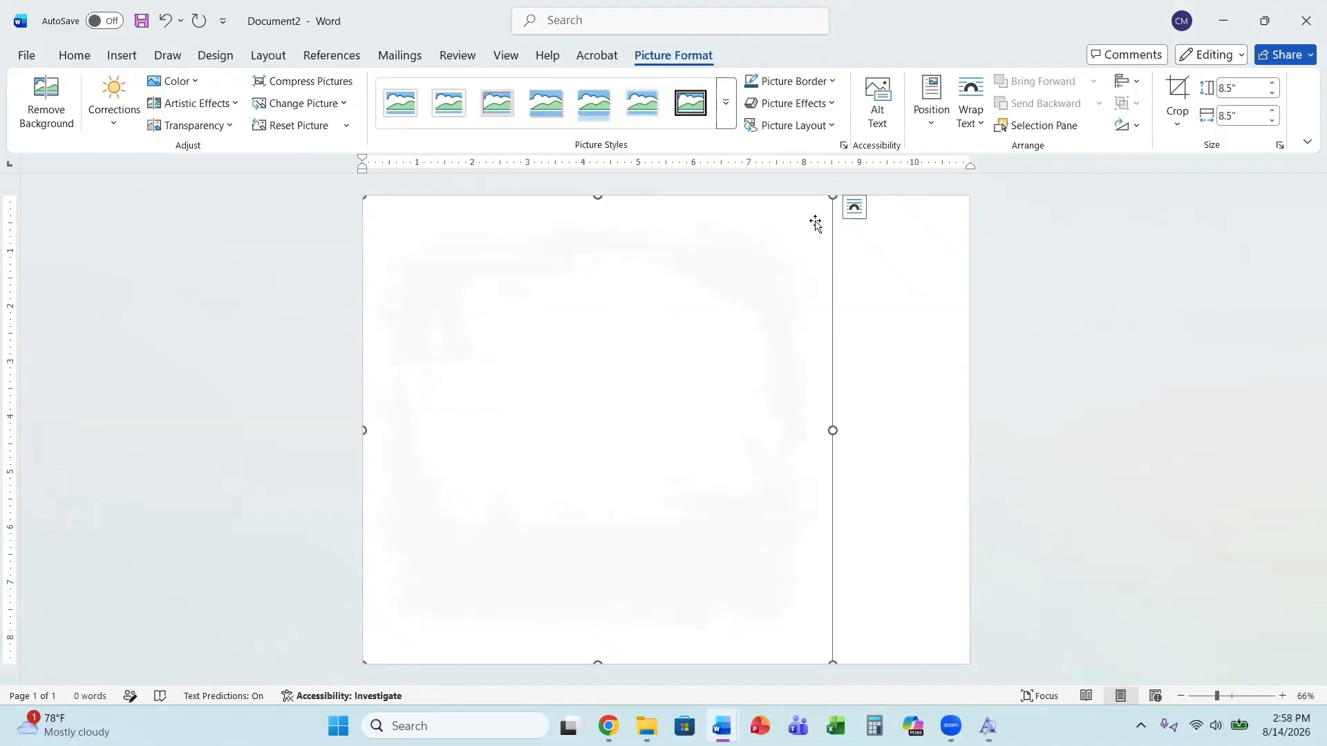
Set the picture's text wrapping to Through and move it toward the page's center.
click(860, 216)
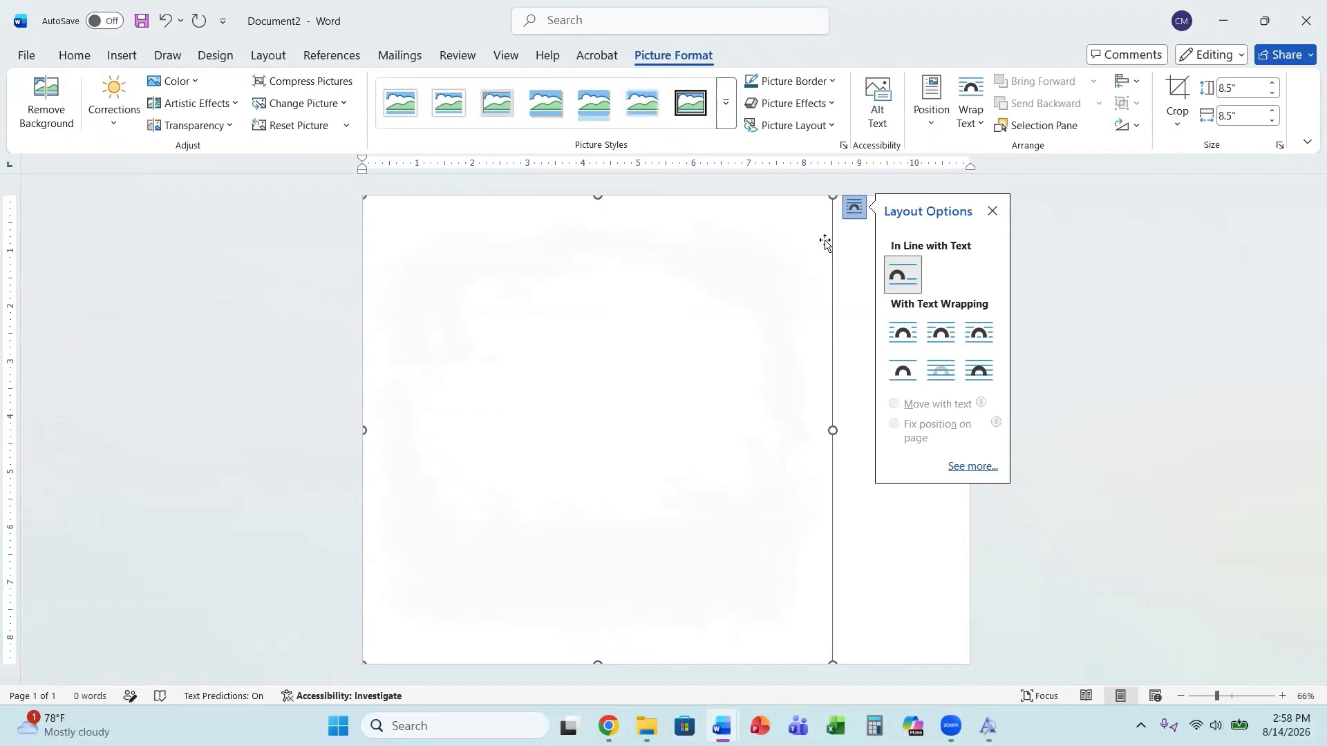
click(855, 209)
click(854, 209)
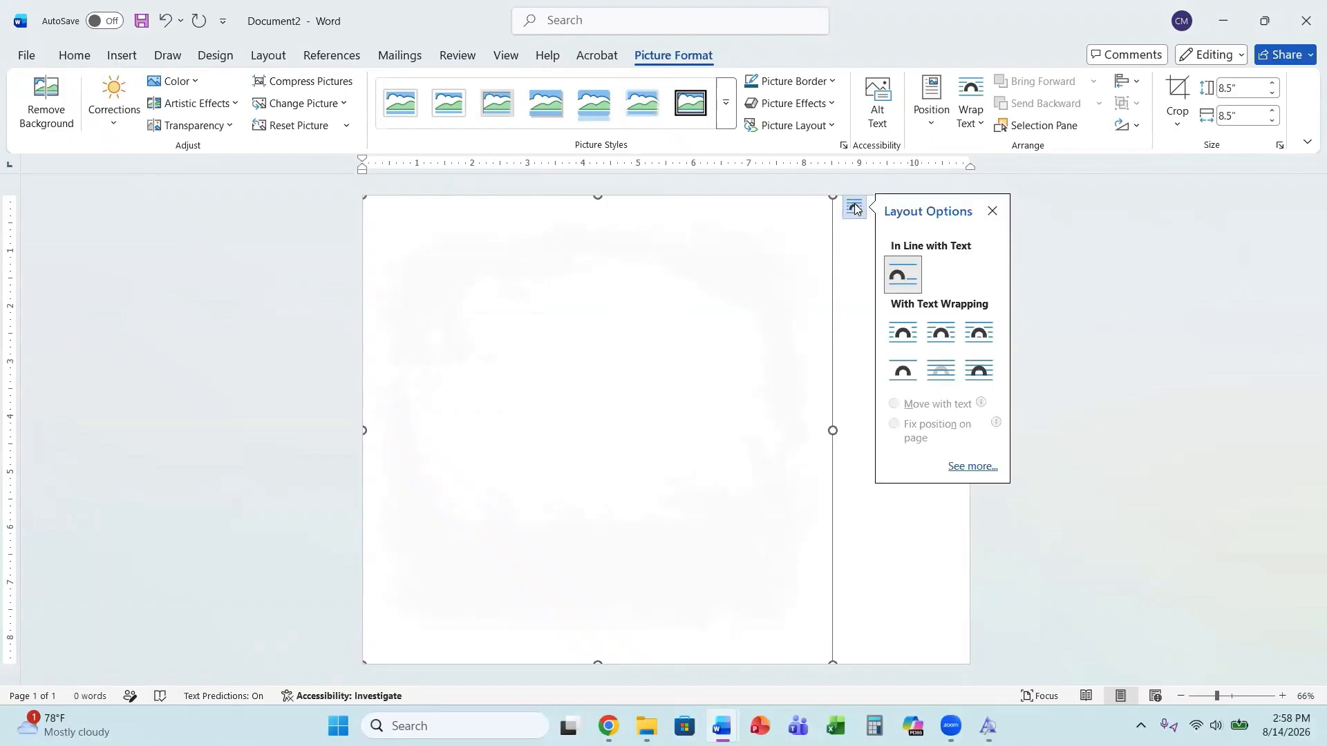
click(975, 335)
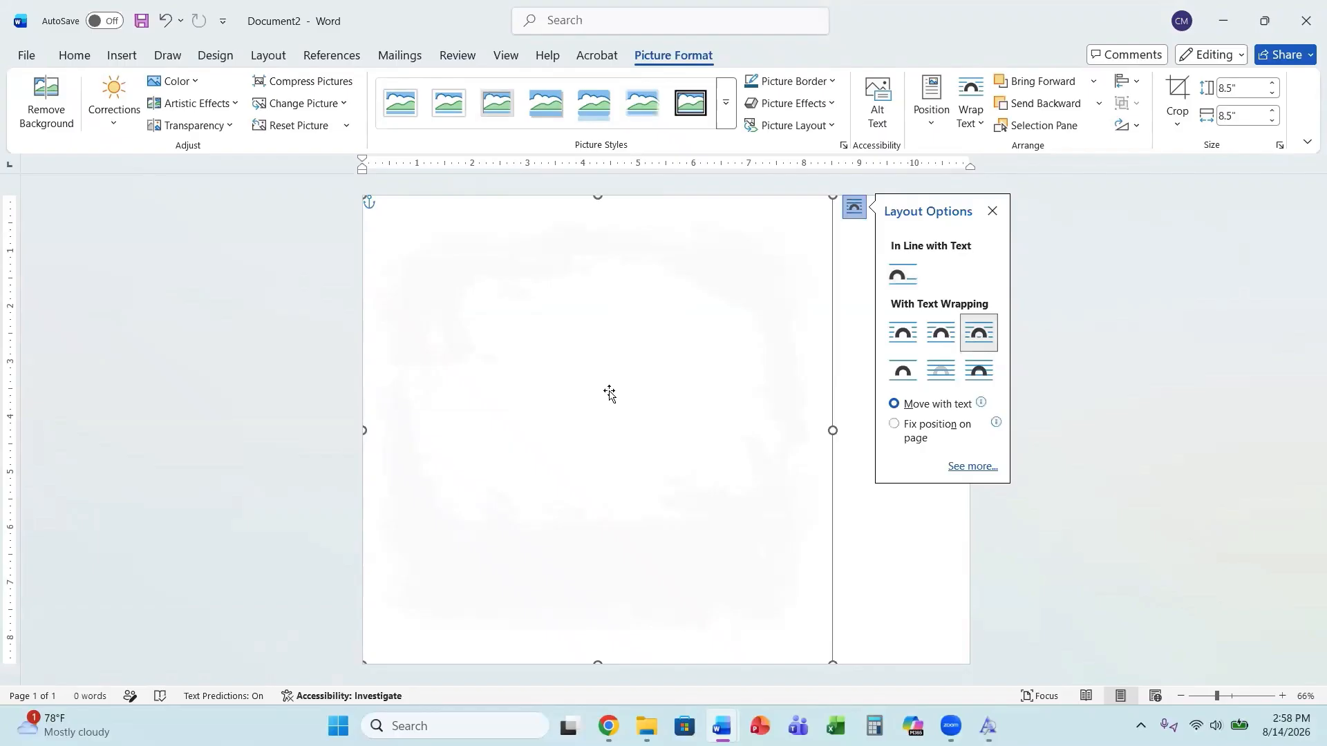
drag(610, 392, 677, 415)
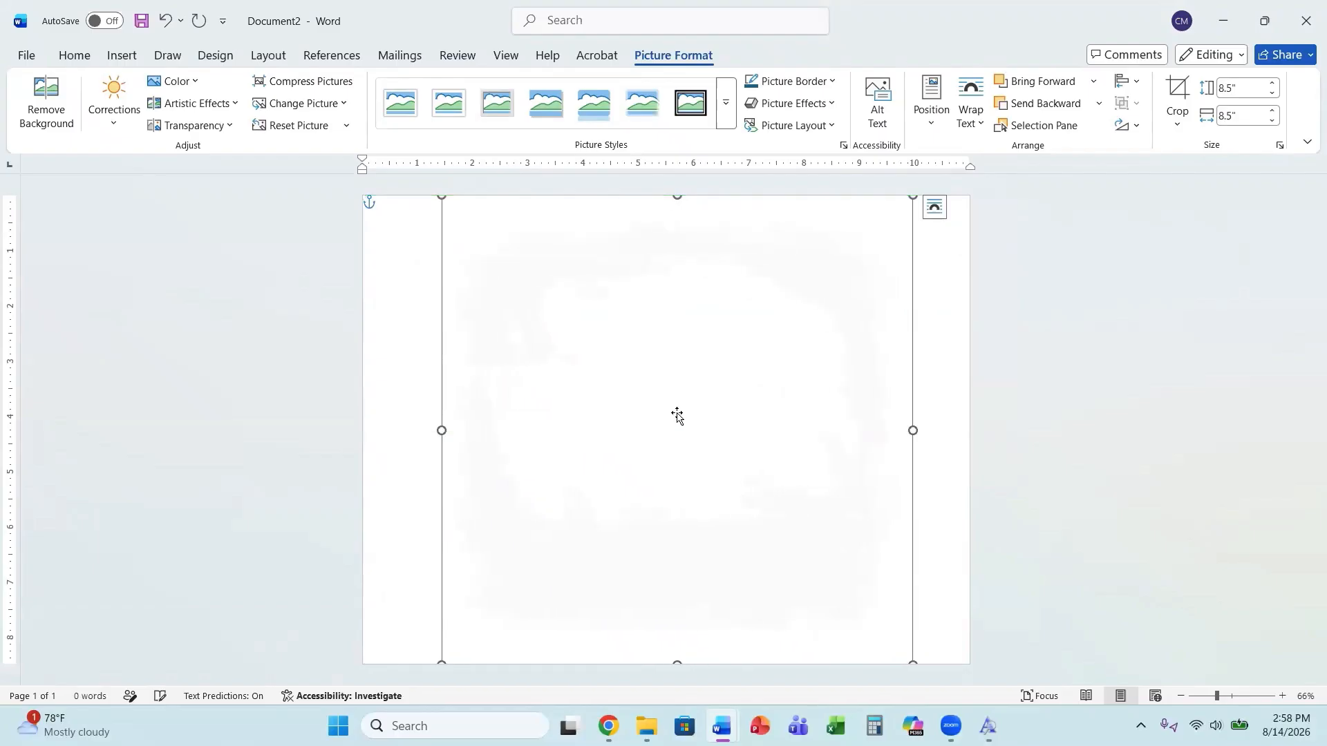
Recolor the picture orange, then with a custom pink color, hex F69288.
click(201, 84)
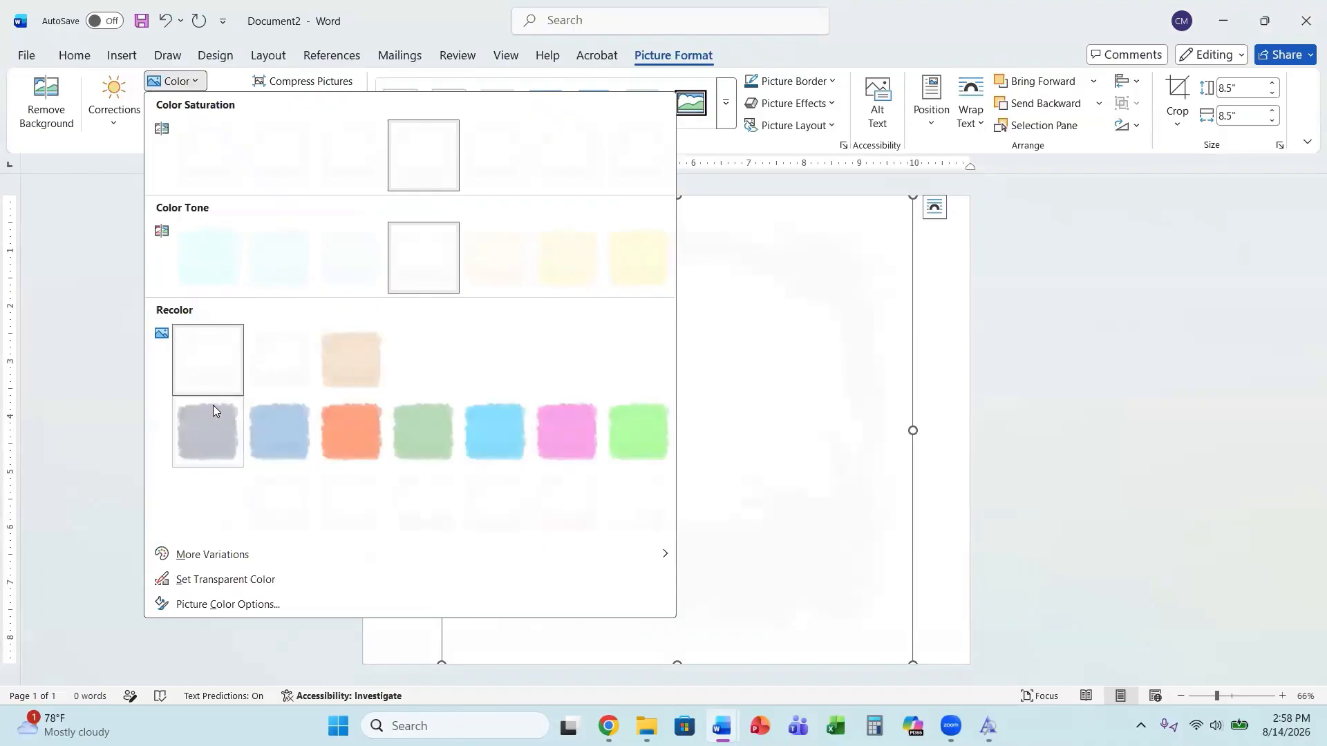
click(344, 439)
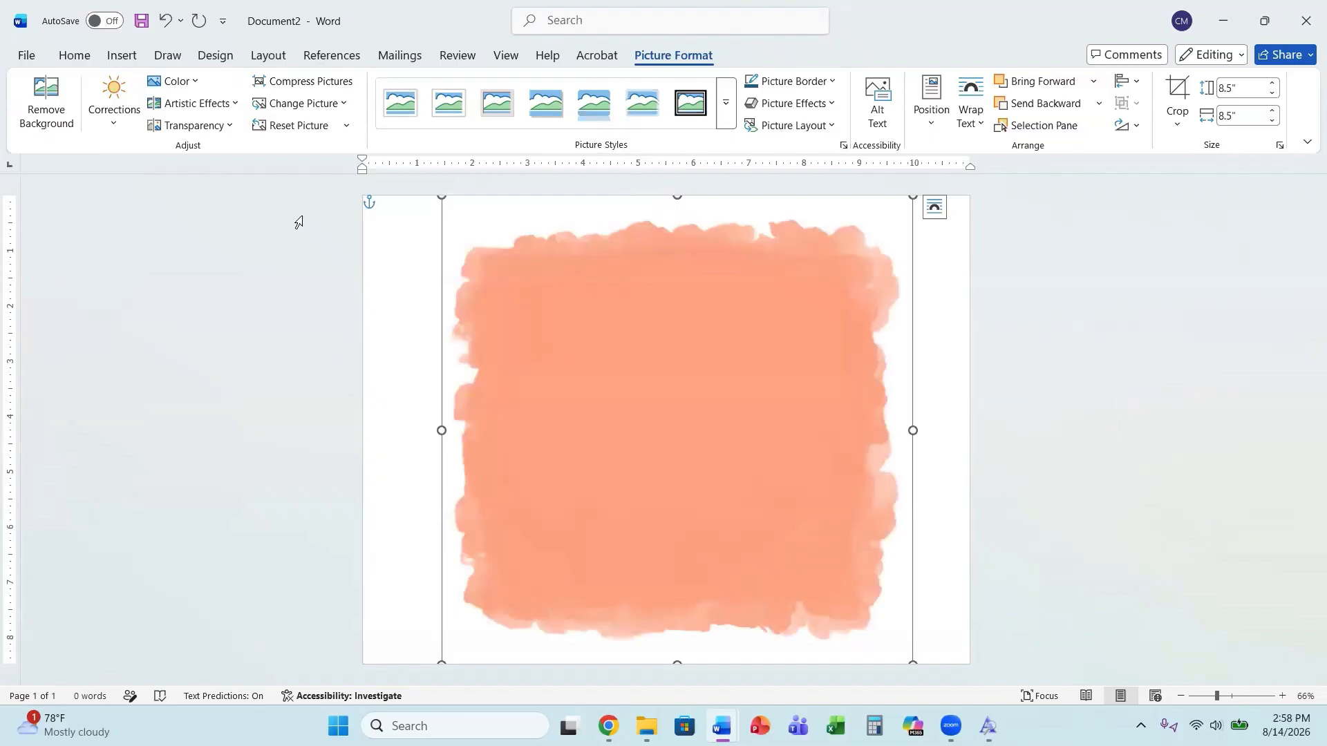
click(196, 84)
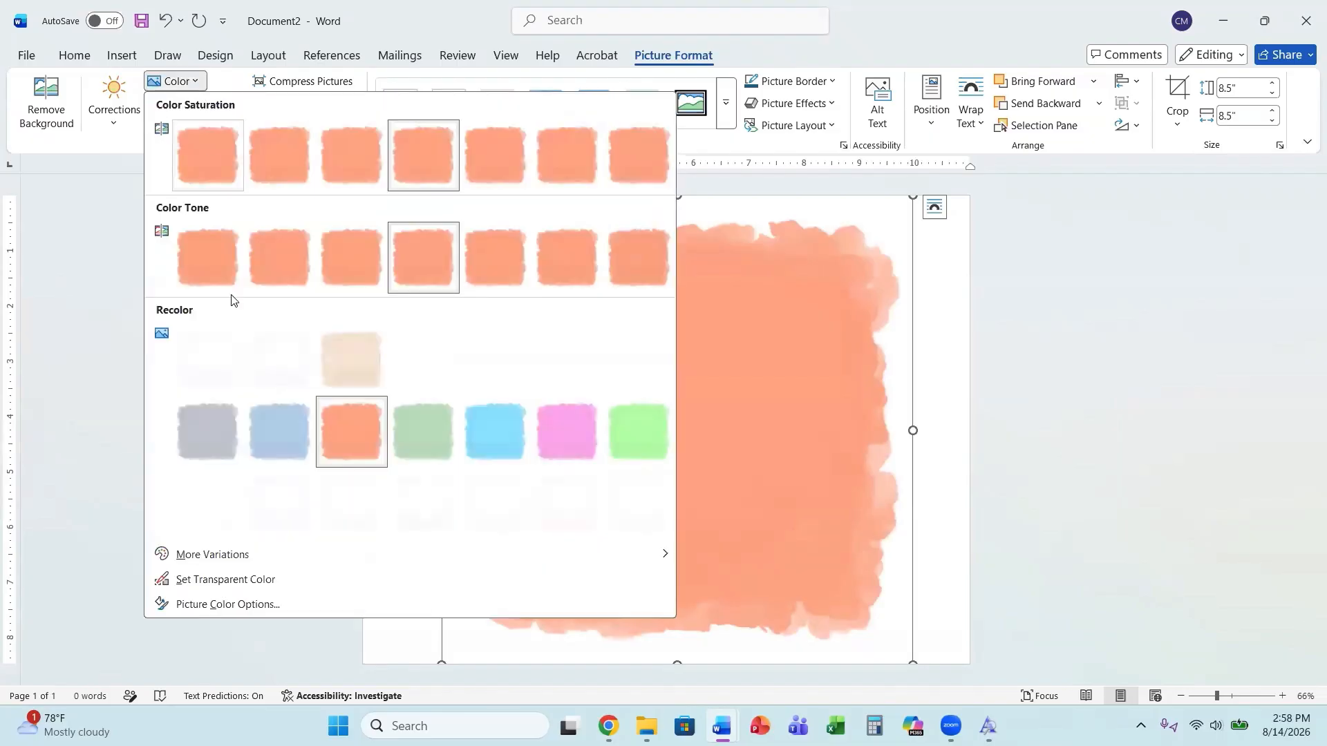
mouse_move(220, 563)
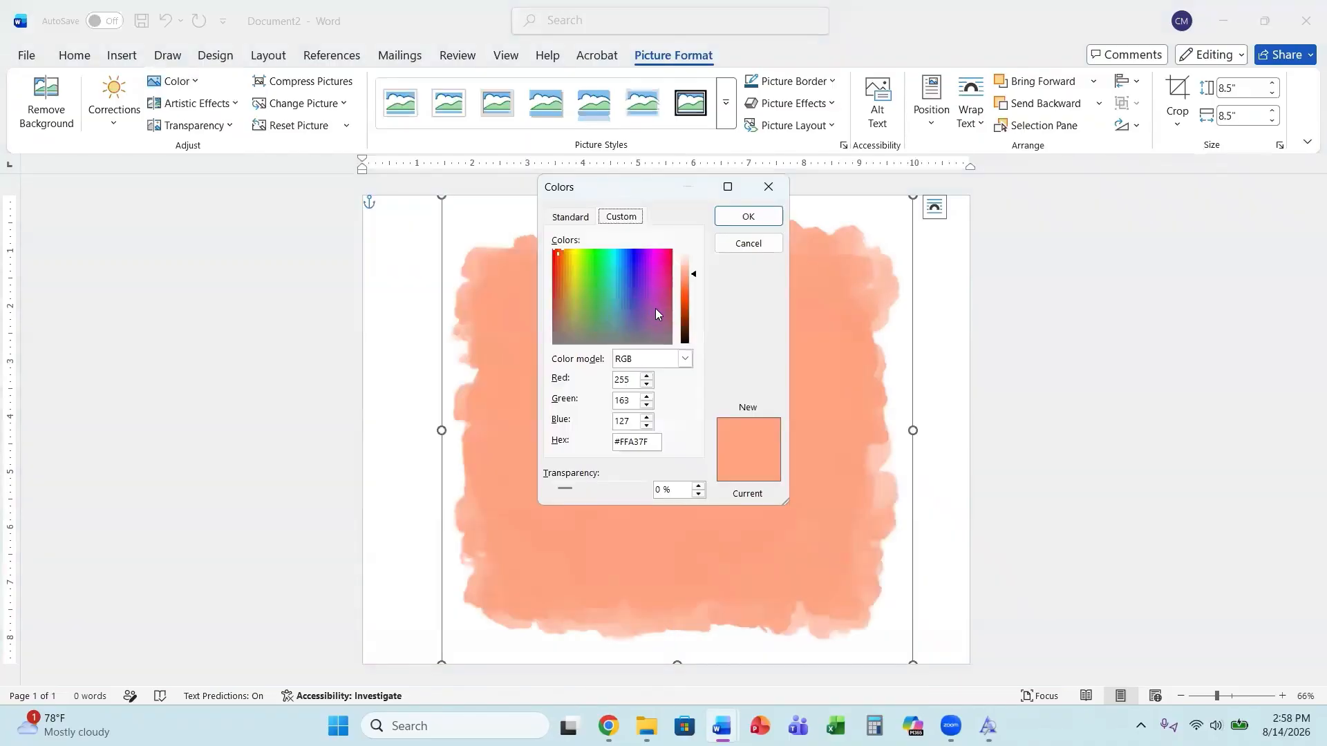
click(659, 315)
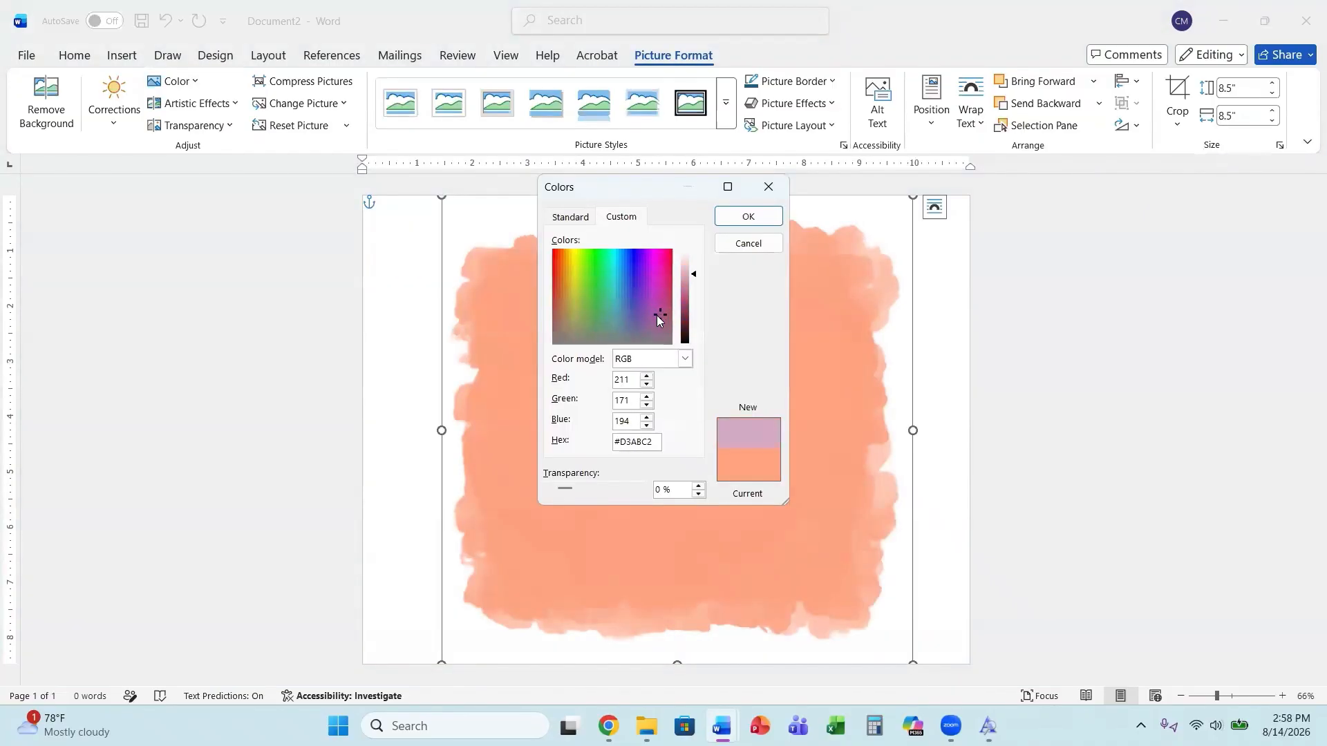
click(555, 261)
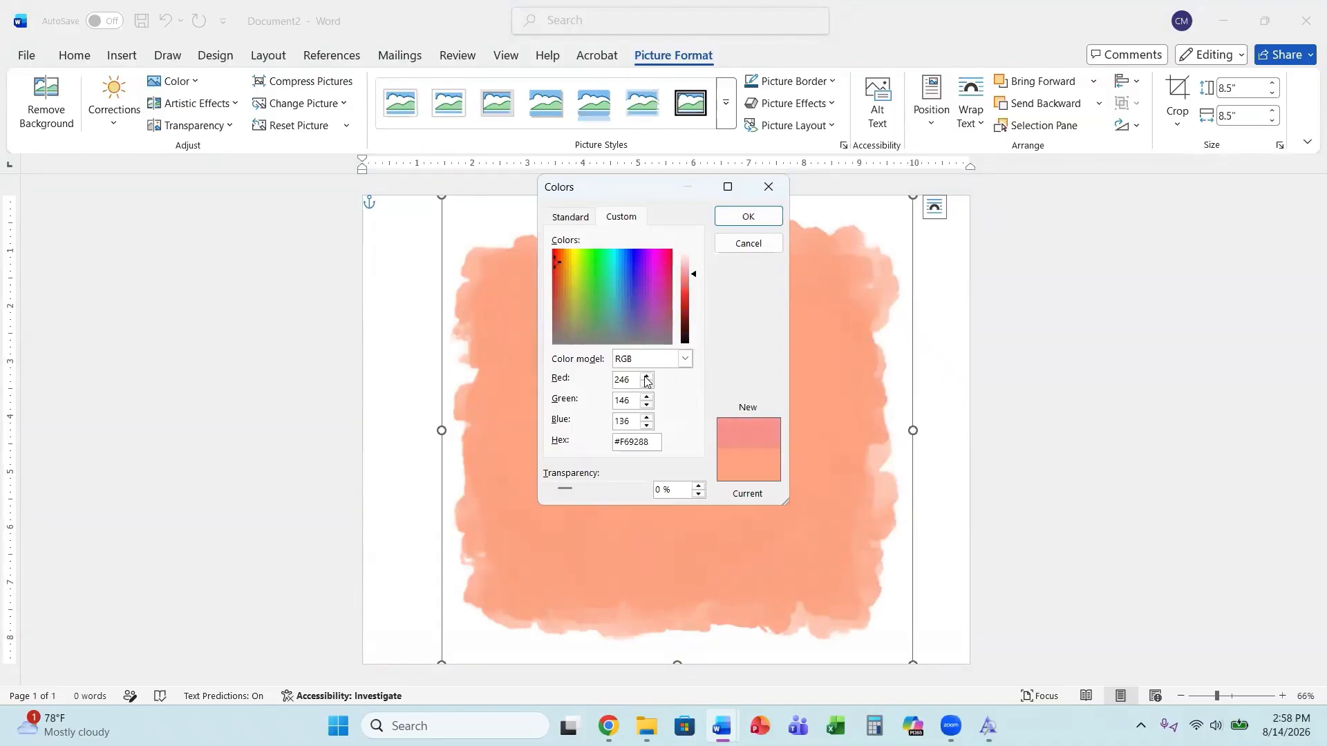
click(722, 220)
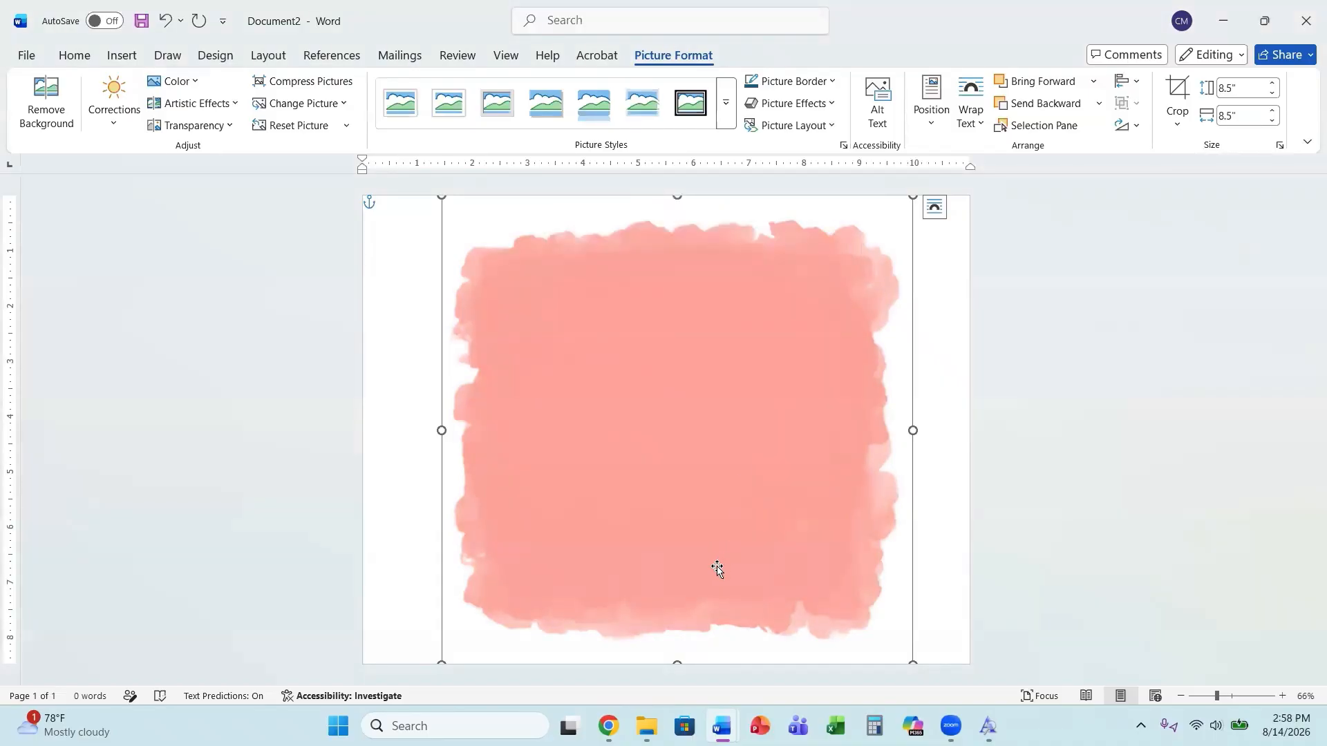
Apply an artistic effect to the picture, then switch to a textured grid artistic effect.
click(213, 104)
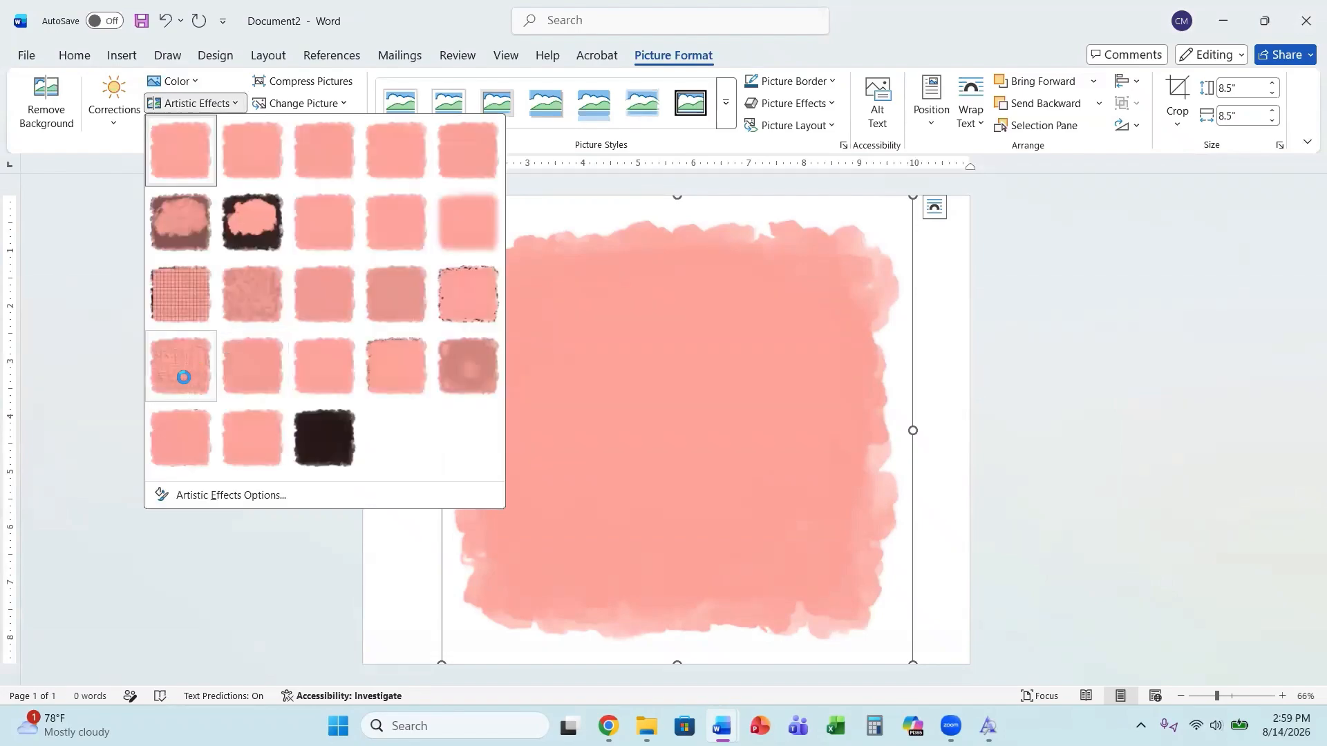
click(183, 377)
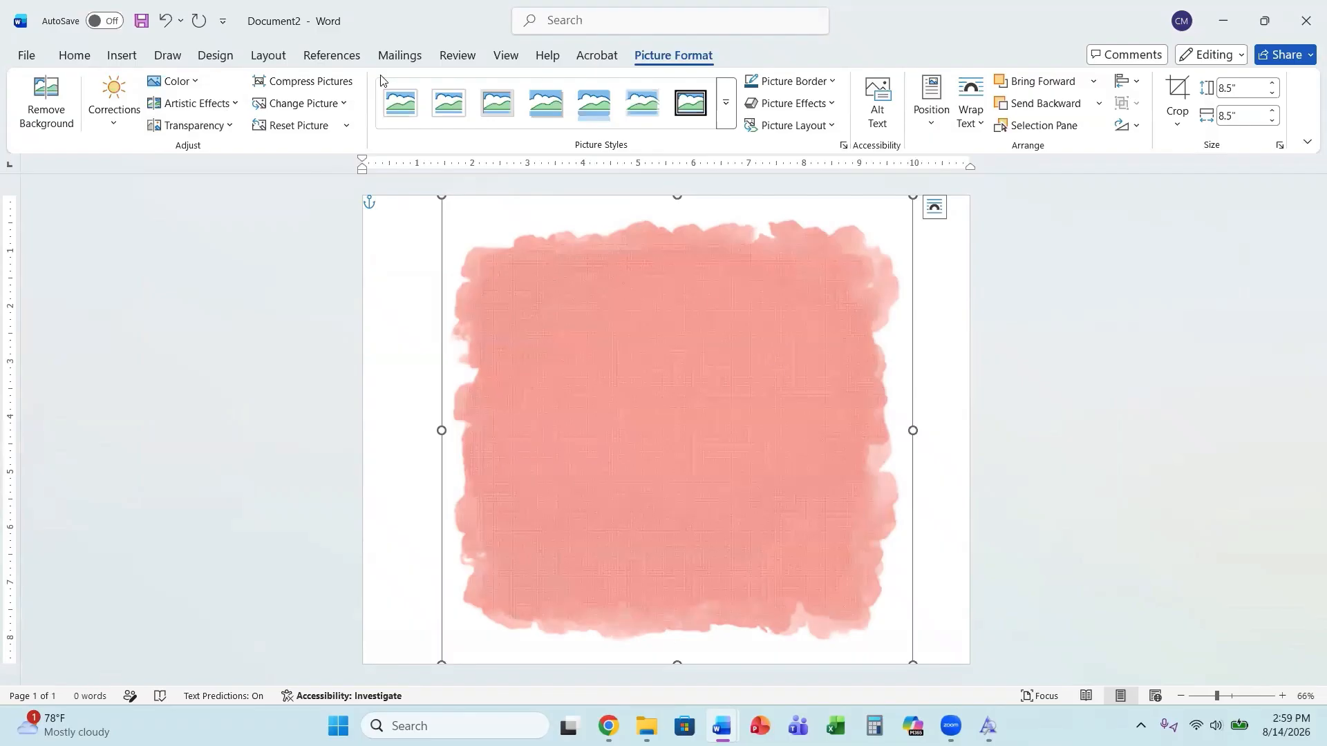
click(196, 103)
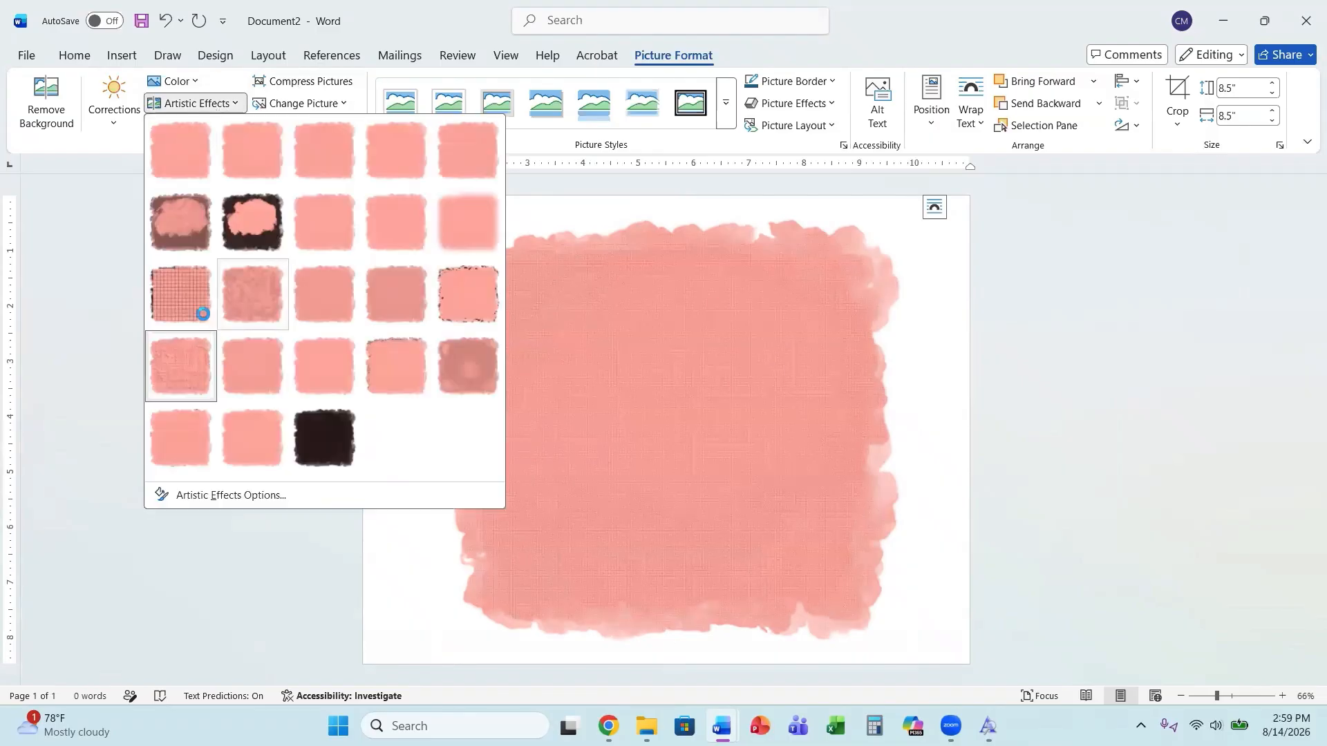
click(203, 314)
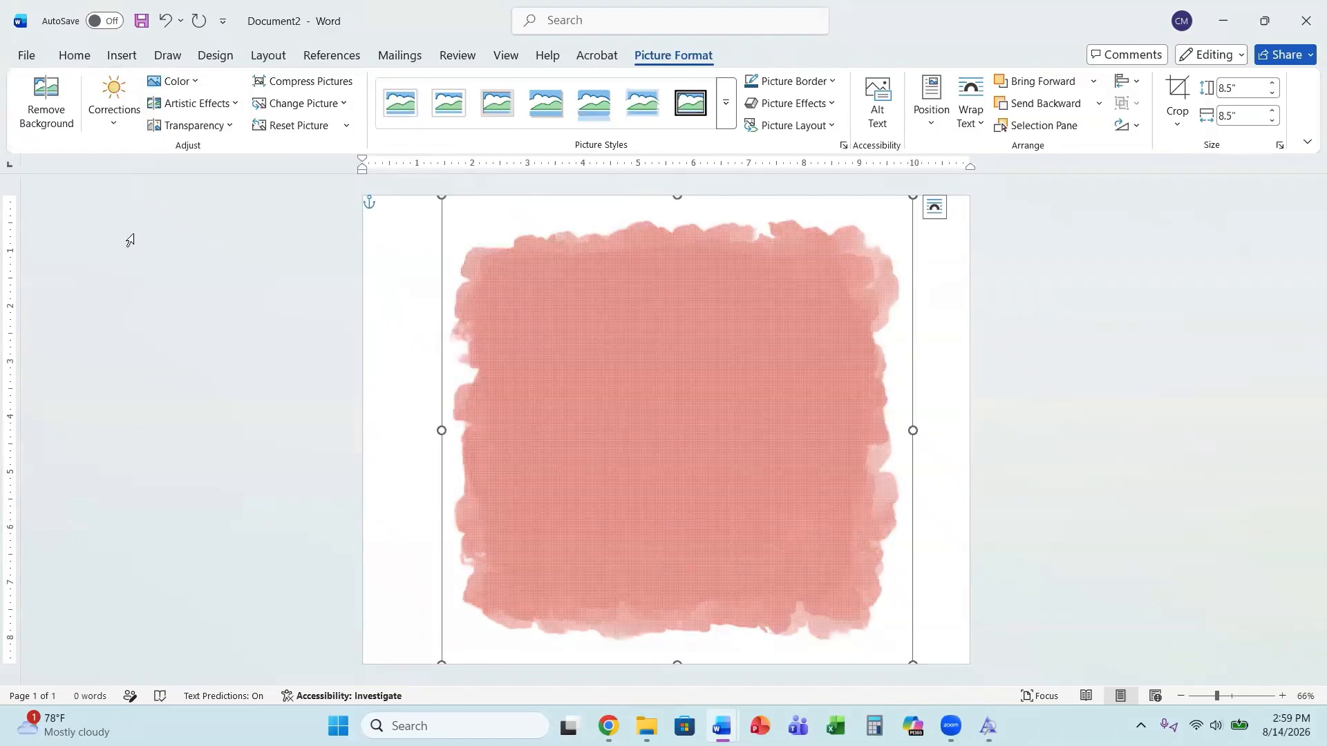
Try a high transparency preset on the picture, then switch to the lowest transparency preset.
click(191, 125)
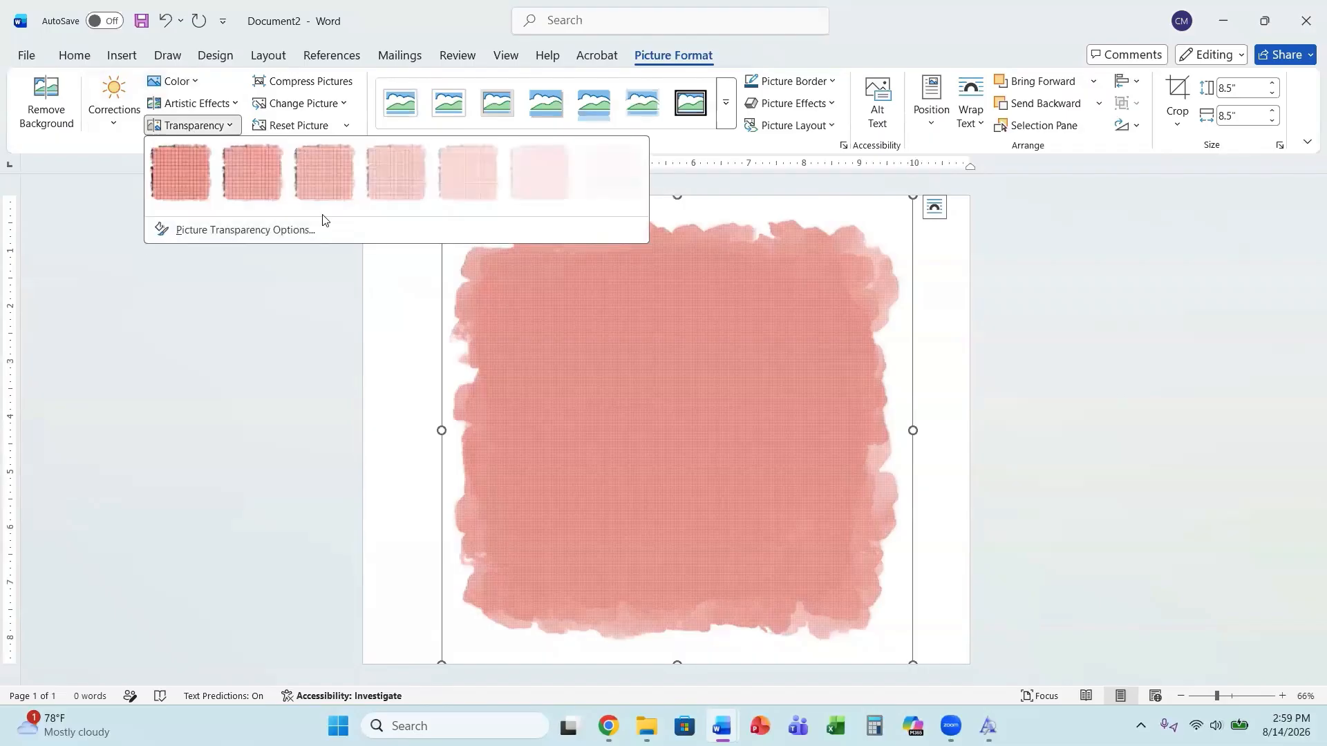
click(467, 180)
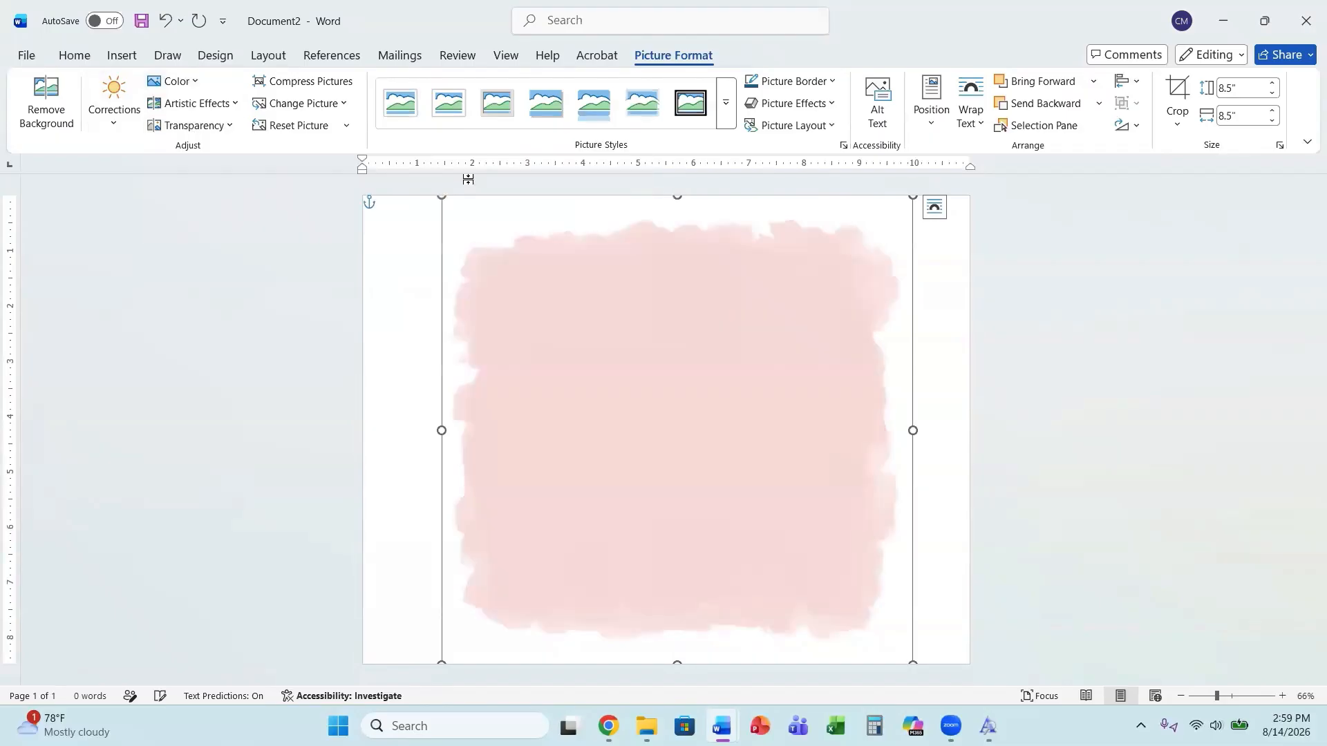
click(194, 127)
click(186, 170)
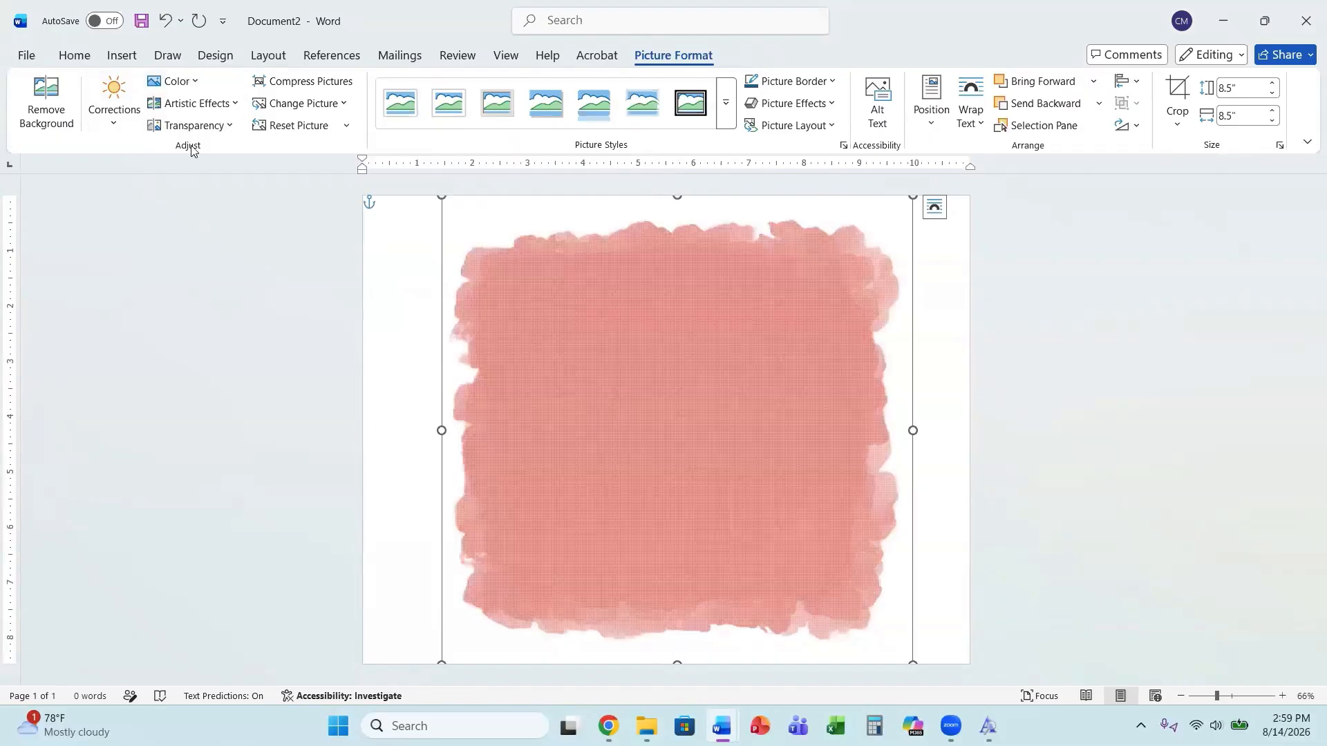
click(177, 82)
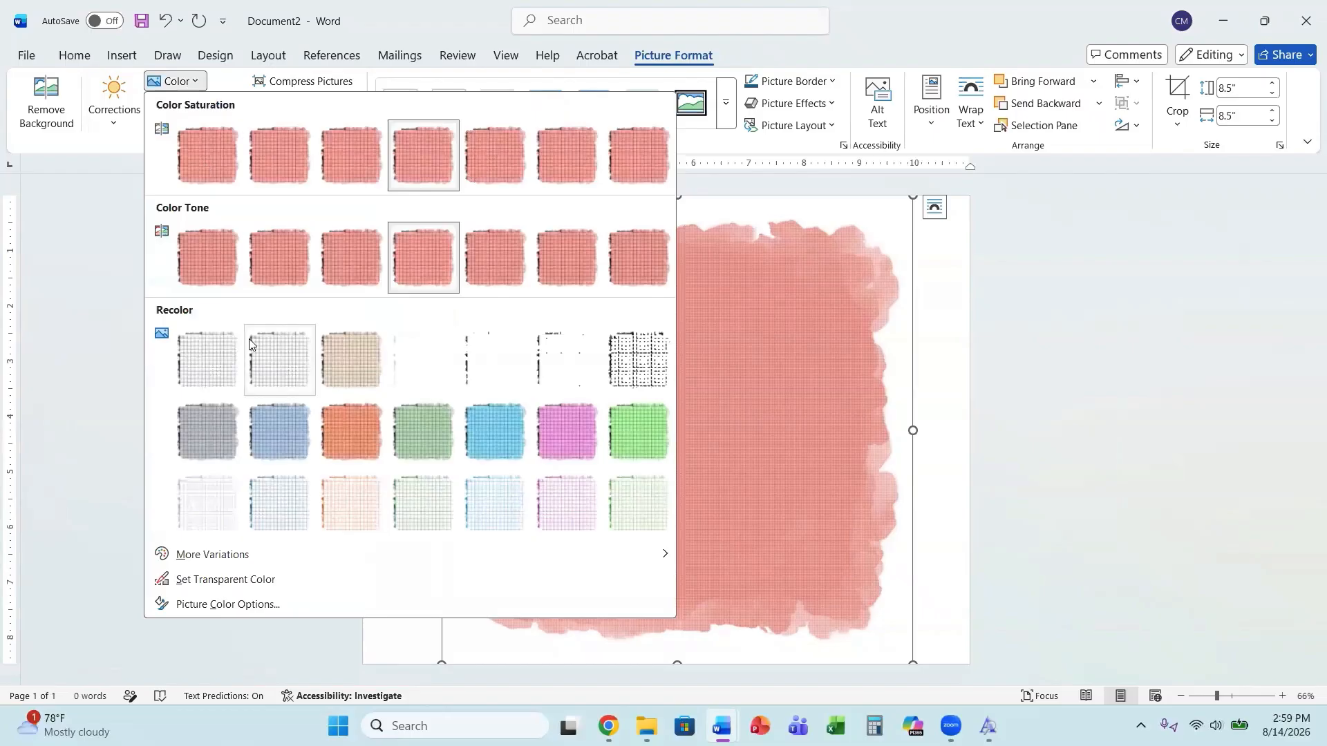
key(Escape)
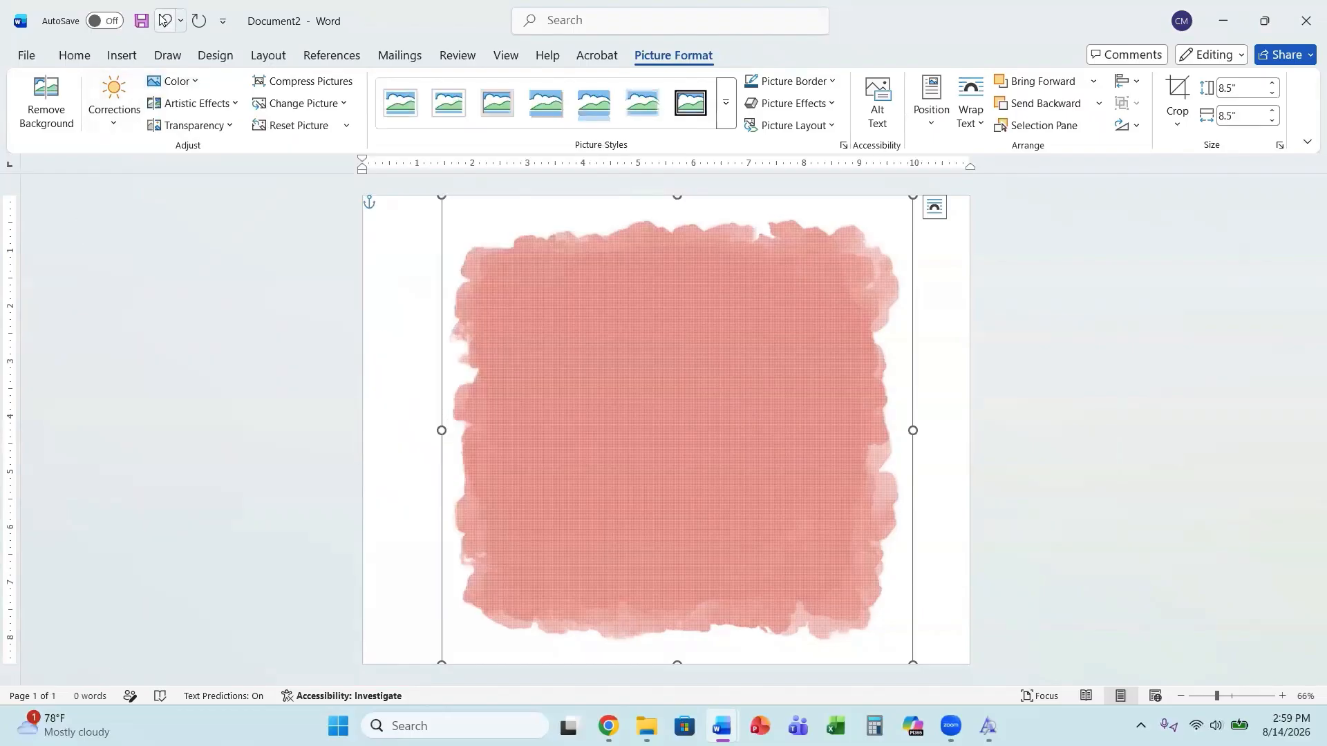
Undo the last four edits made to the picture.
click(164, 20)
click(164, 20)
click(164, 20)
click(165, 23)
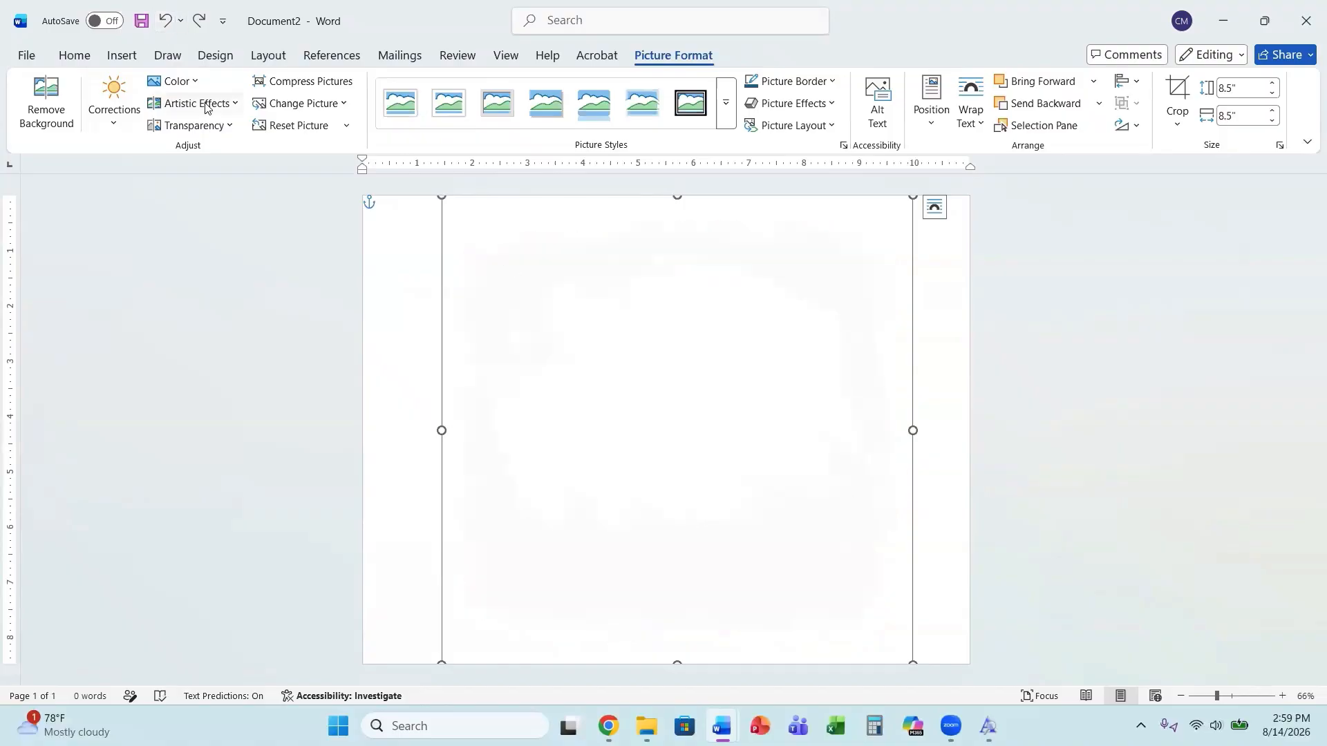
Recolor the background picture with a salmon shade picked from the More Colors hexagon palette.
click(186, 82)
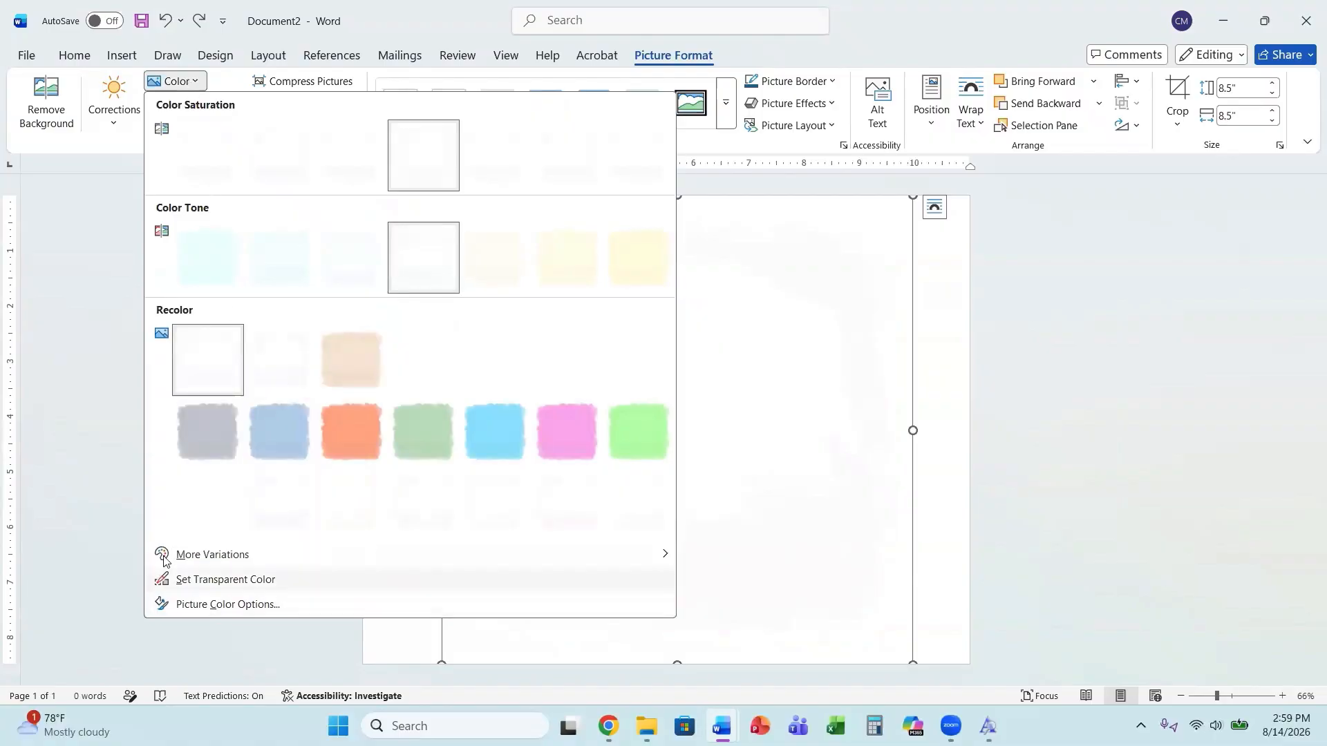
mouse_move(203, 559)
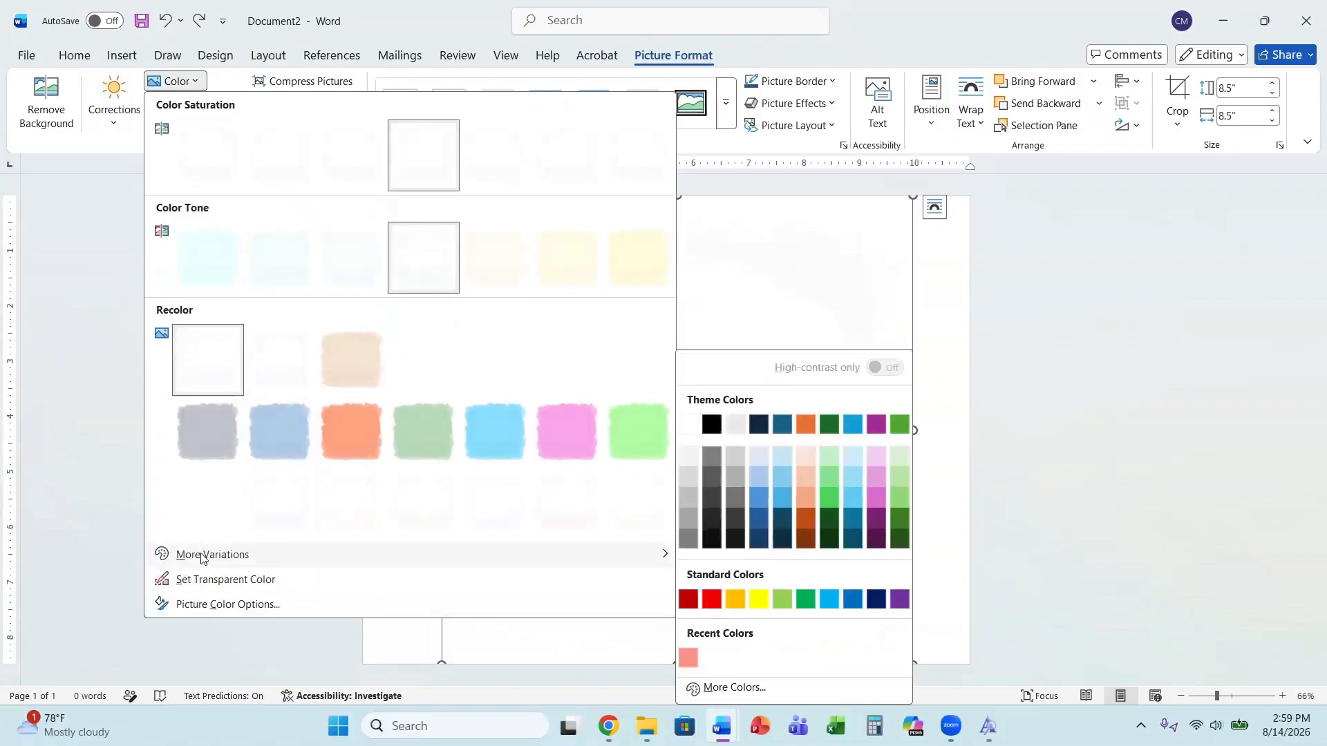
click(716, 691)
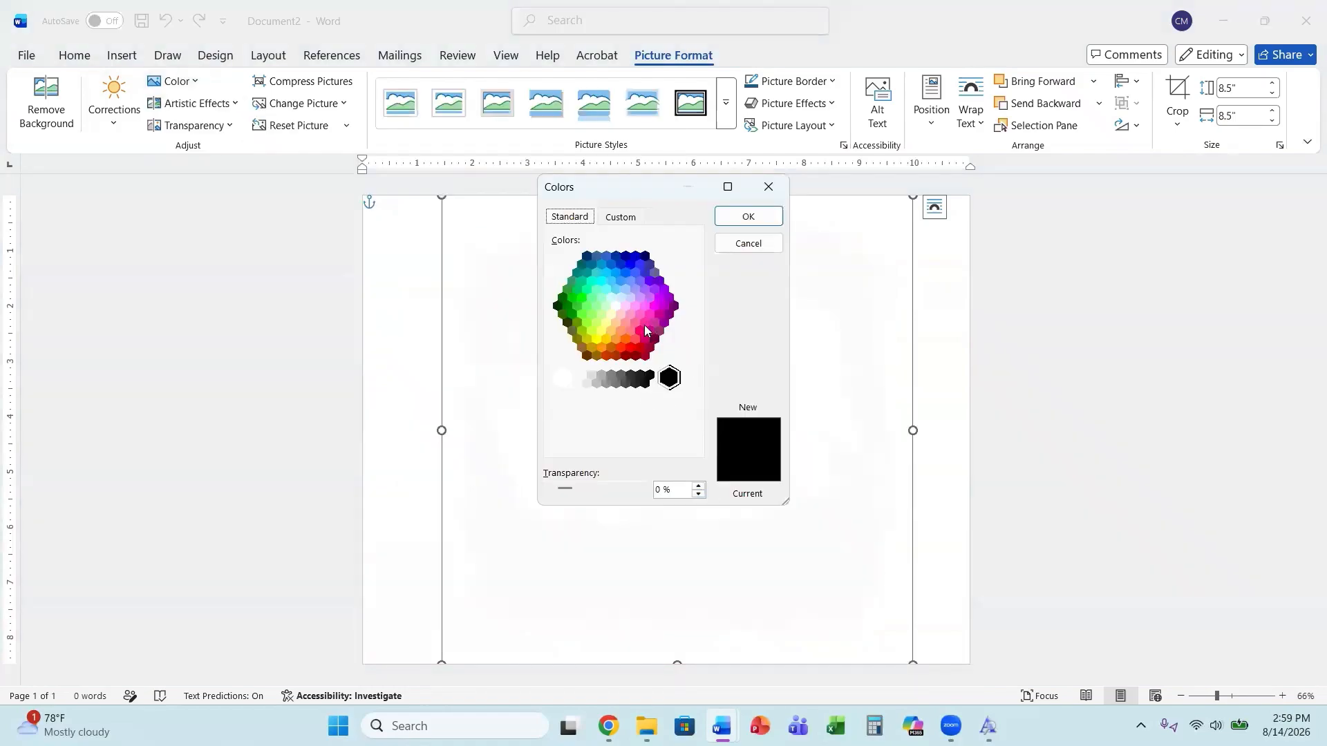
click(635, 340)
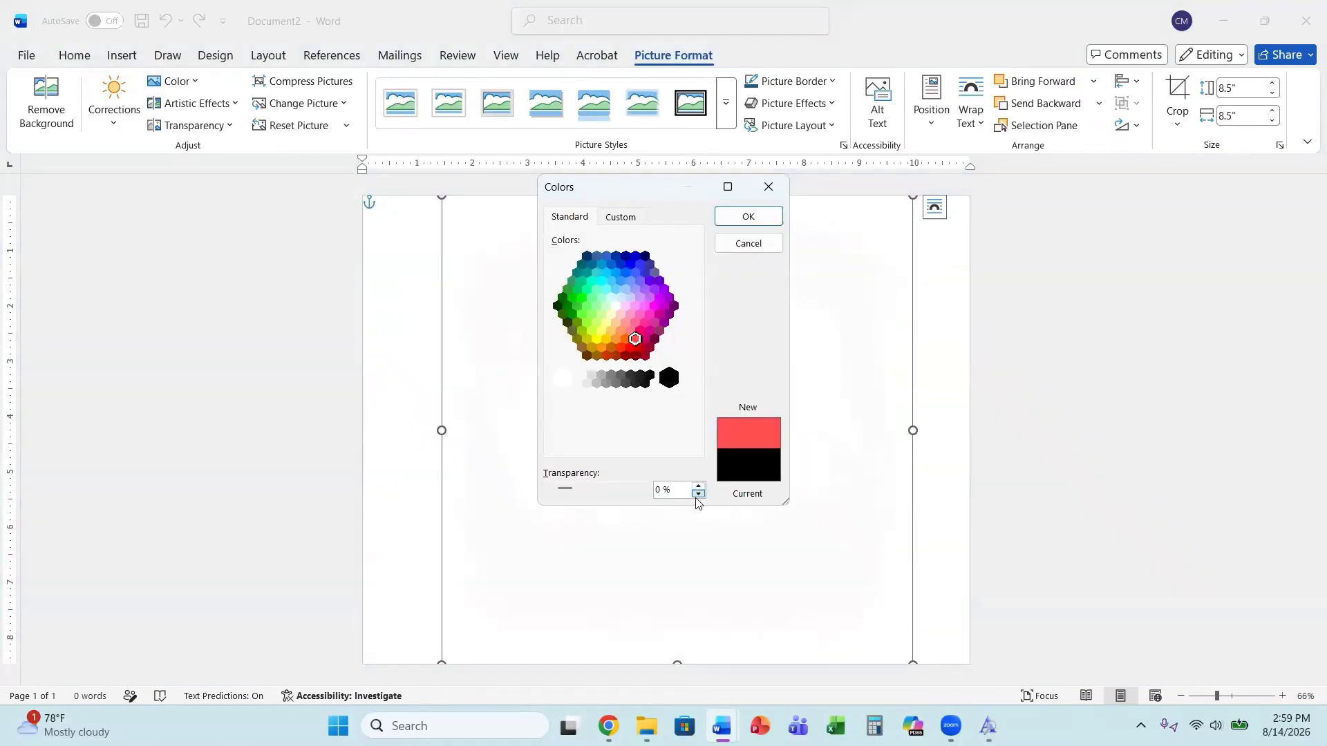
click(624, 340)
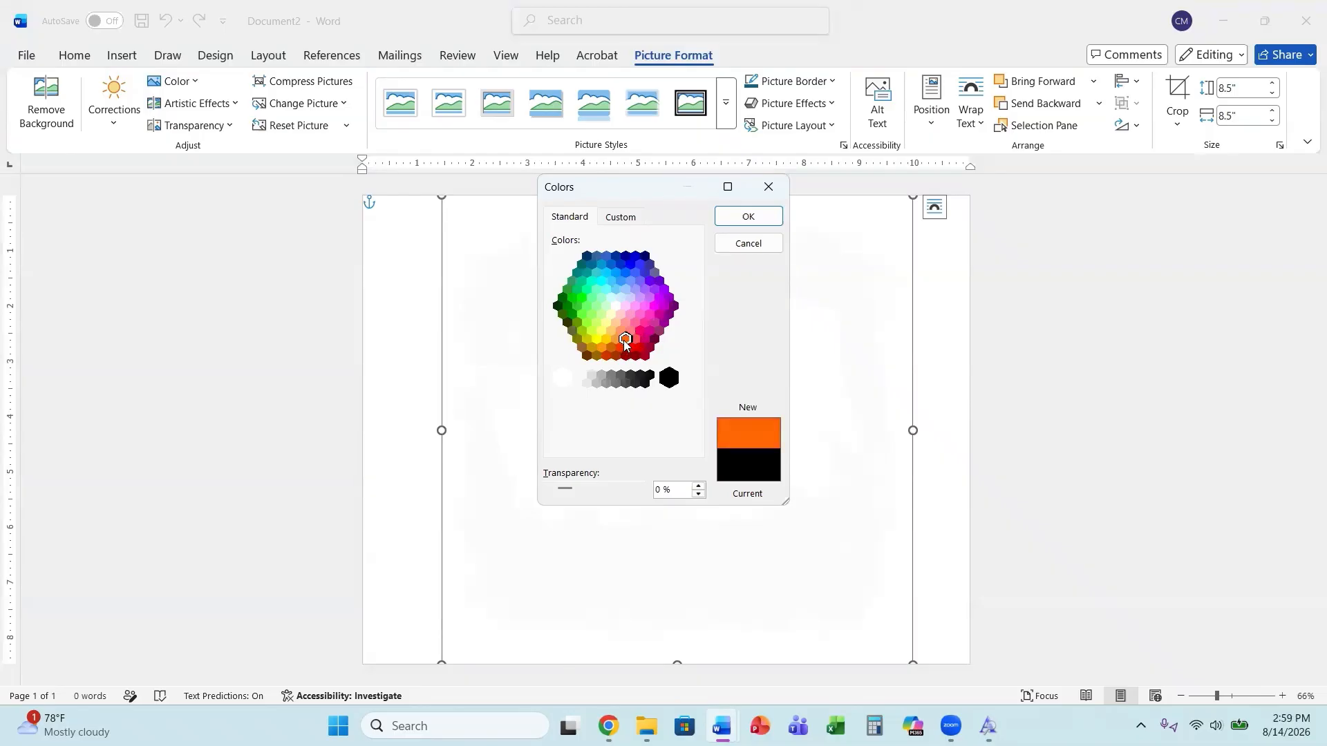
click(734, 218)
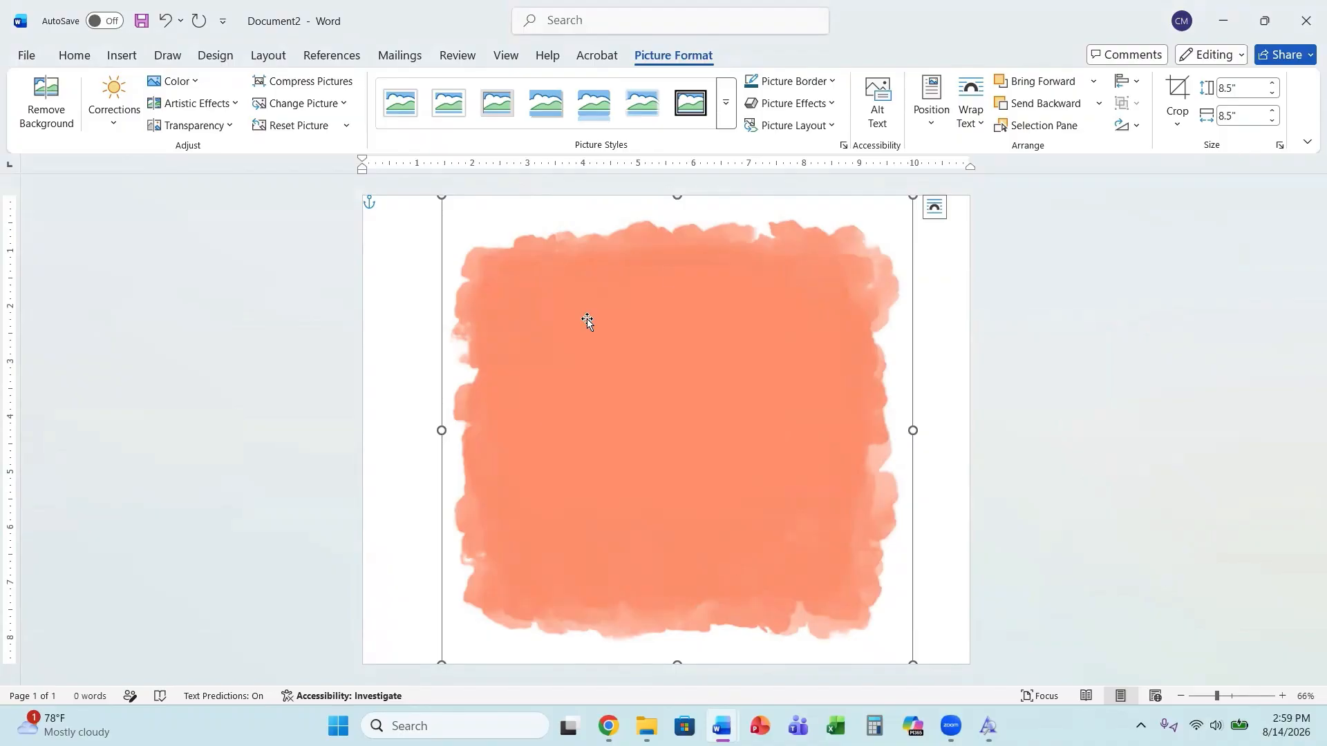
Stretch the background picture sideways so it spans the full page width, about 11 inches.
drag(678, 195, 714, 193)
drag(913, 426, 969, 407)
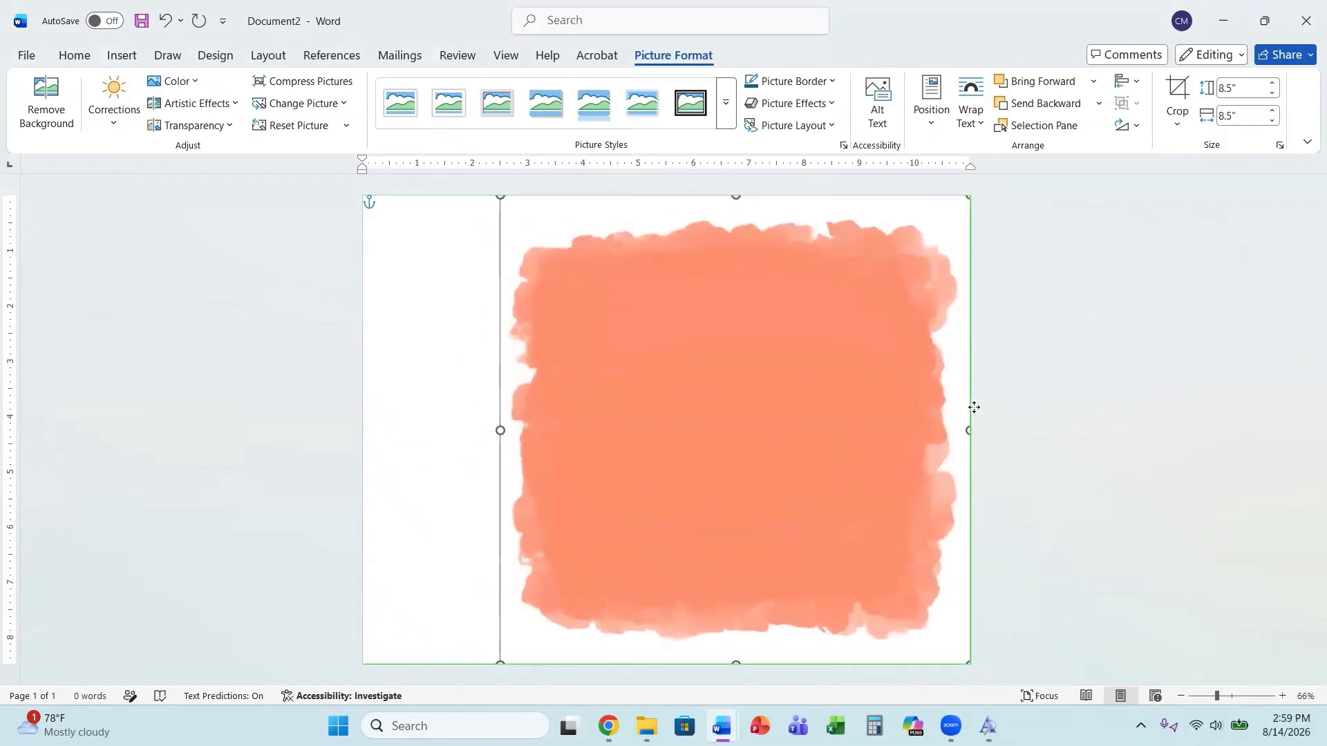
drag(493, 431, 364, 428)
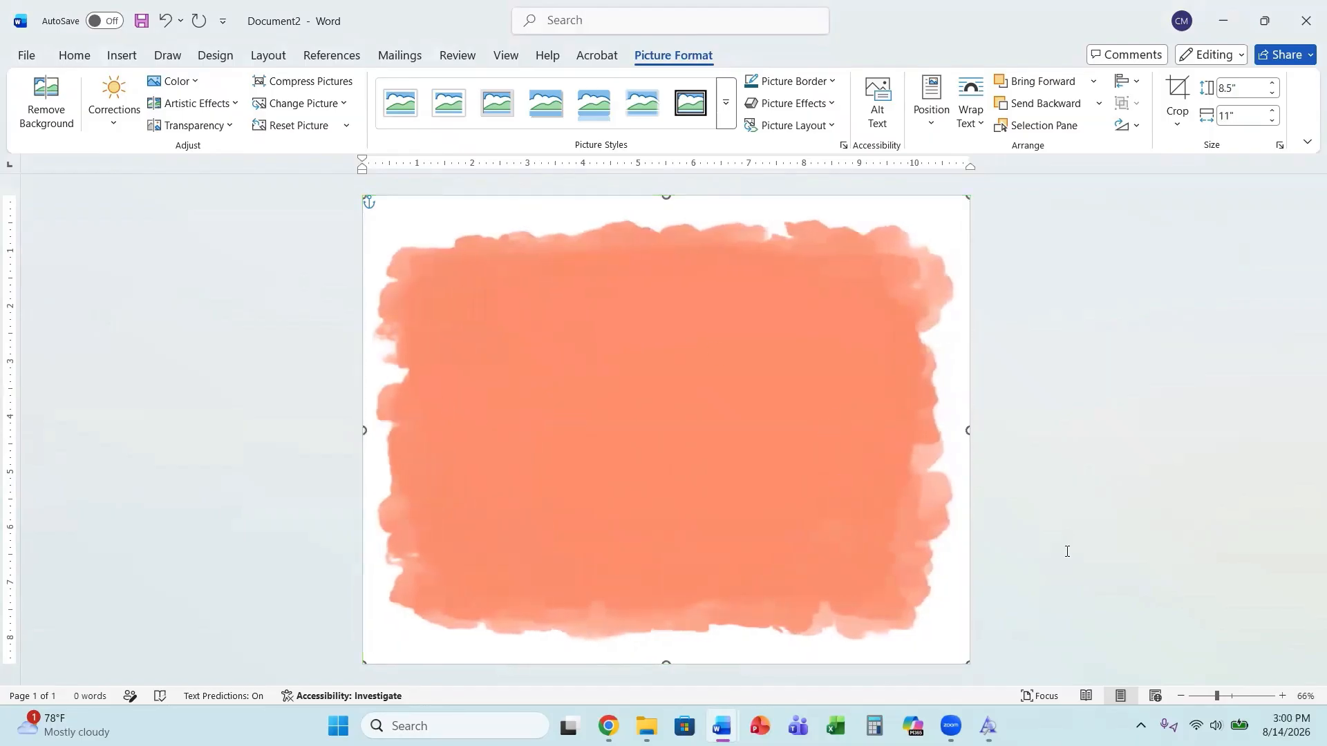
click(1086, 589)
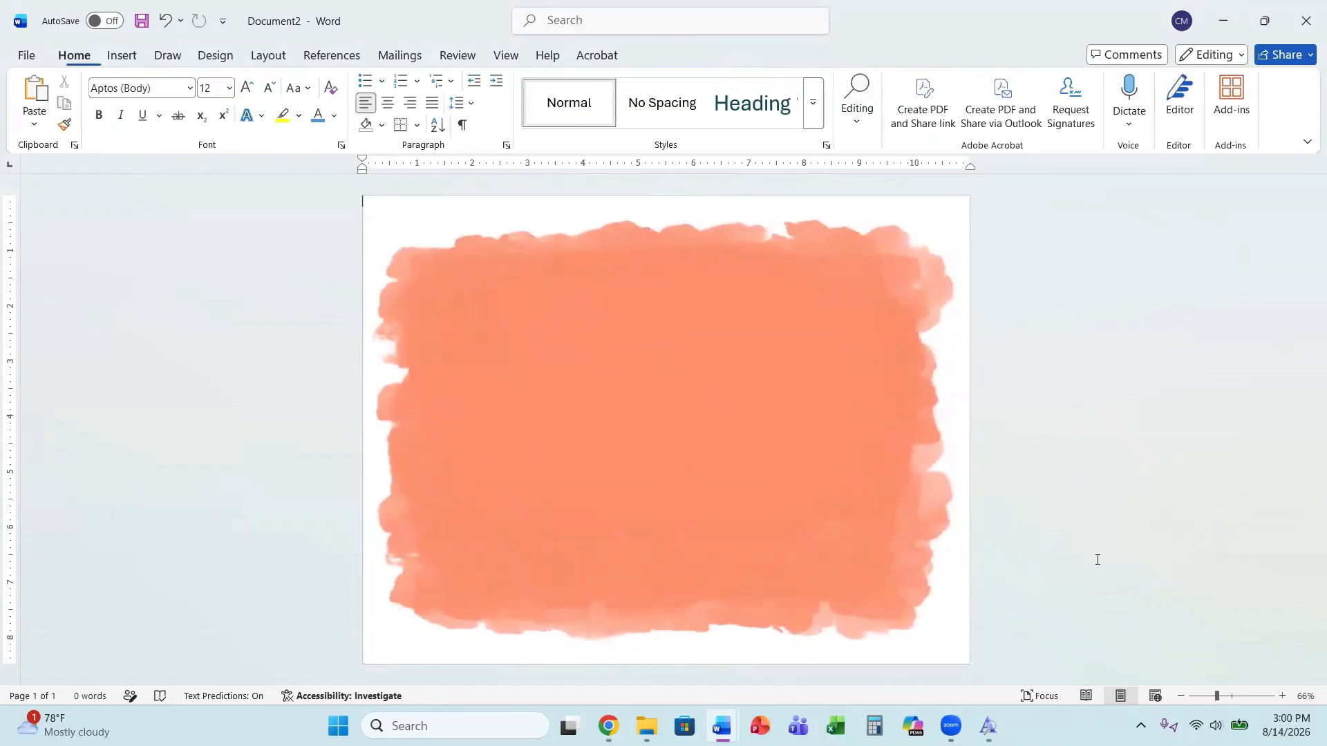
Open the Insert Picture dialog from this device and open the Whimsica-Vintage-Christmas-Clipart folder in Downloads.
click(1206, 697)
click(657, 474)
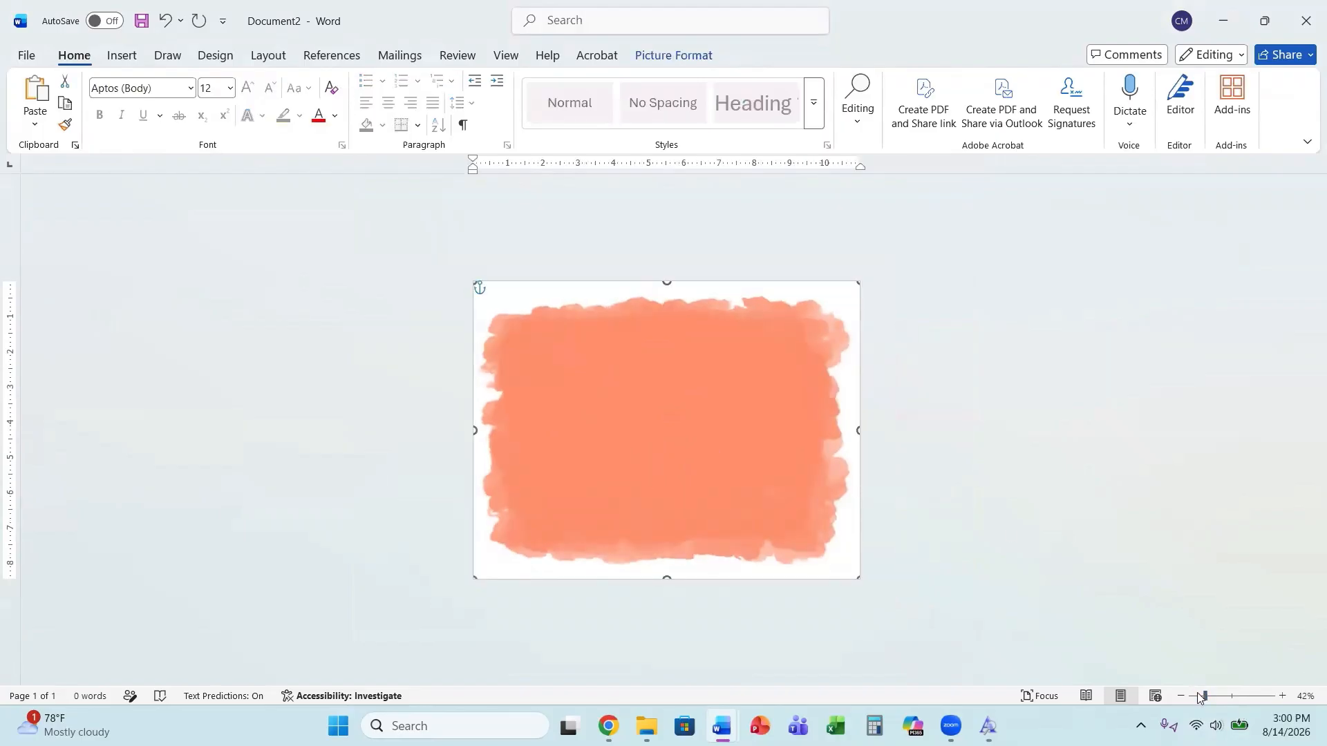
drag(1204, 696, 1211, 696)
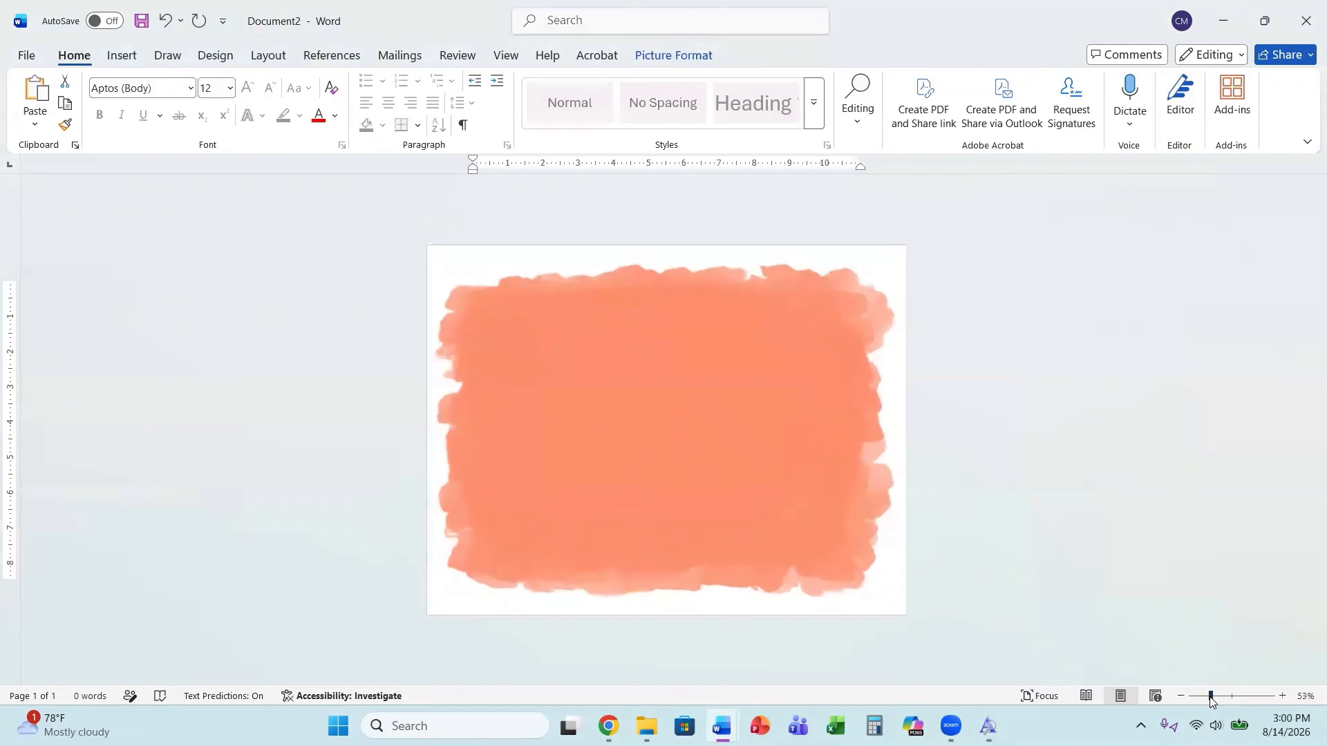
click(121, 56)
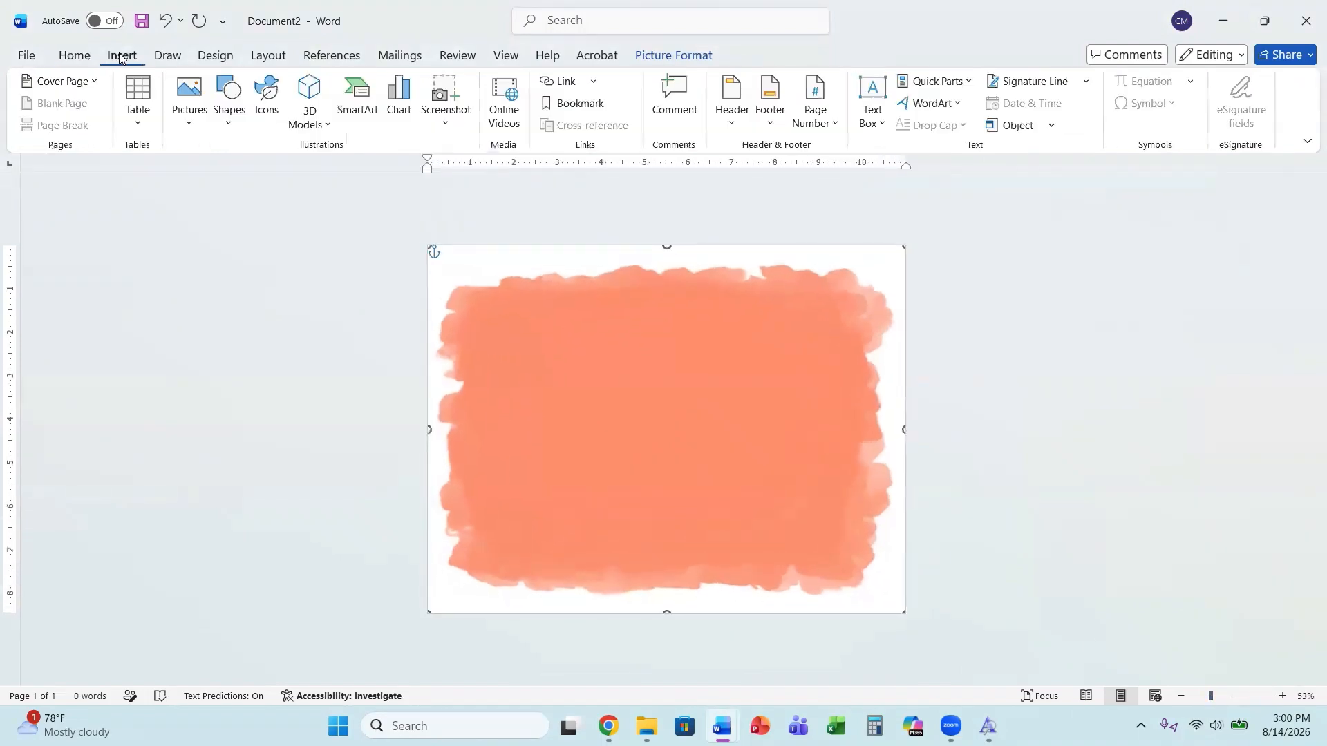
click(193, 135)
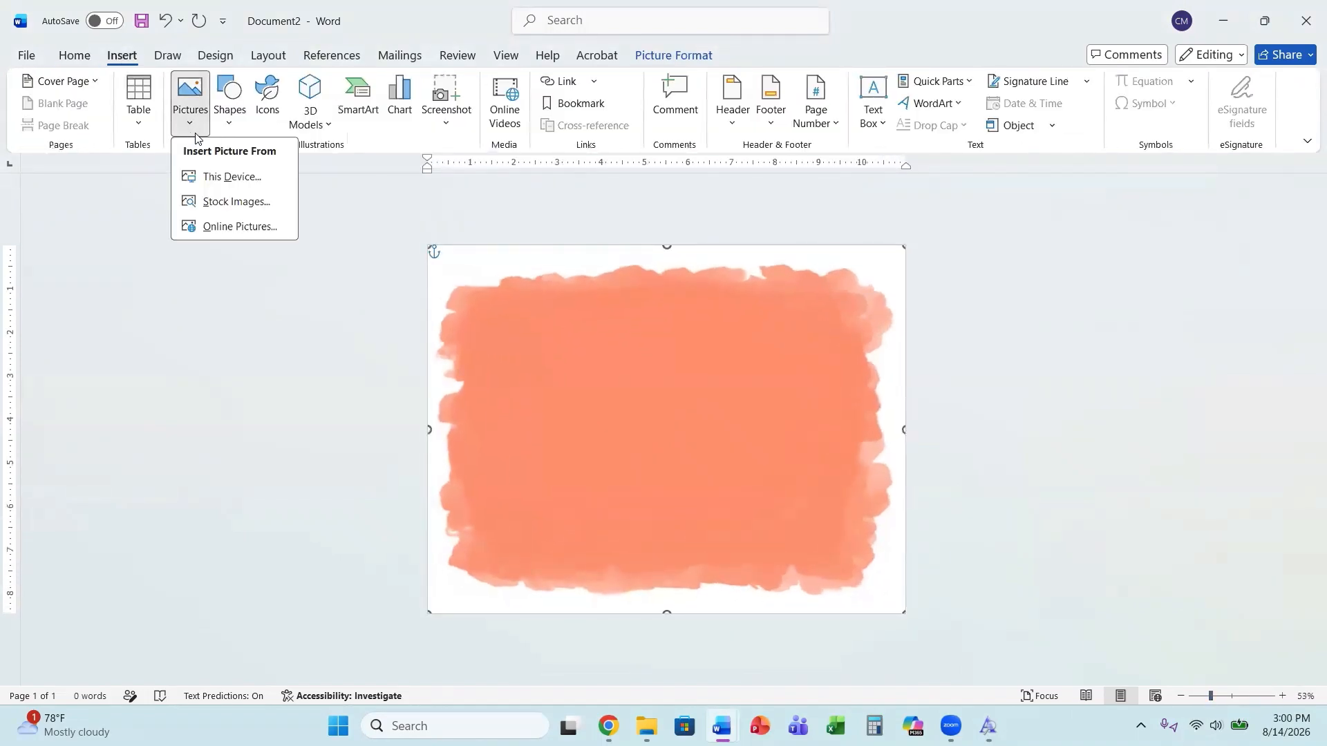
click(208, 176)
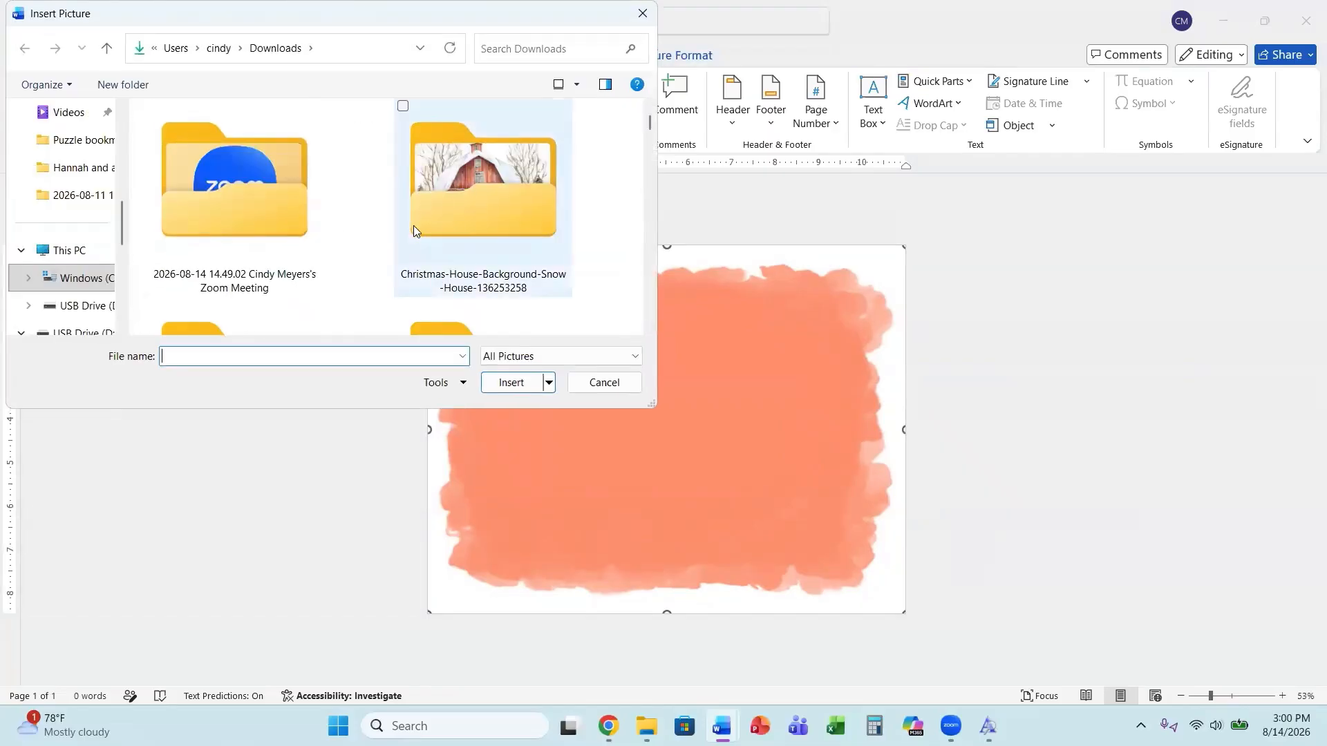
scroll(413, 225, down, 3)
double_click(476, 253)
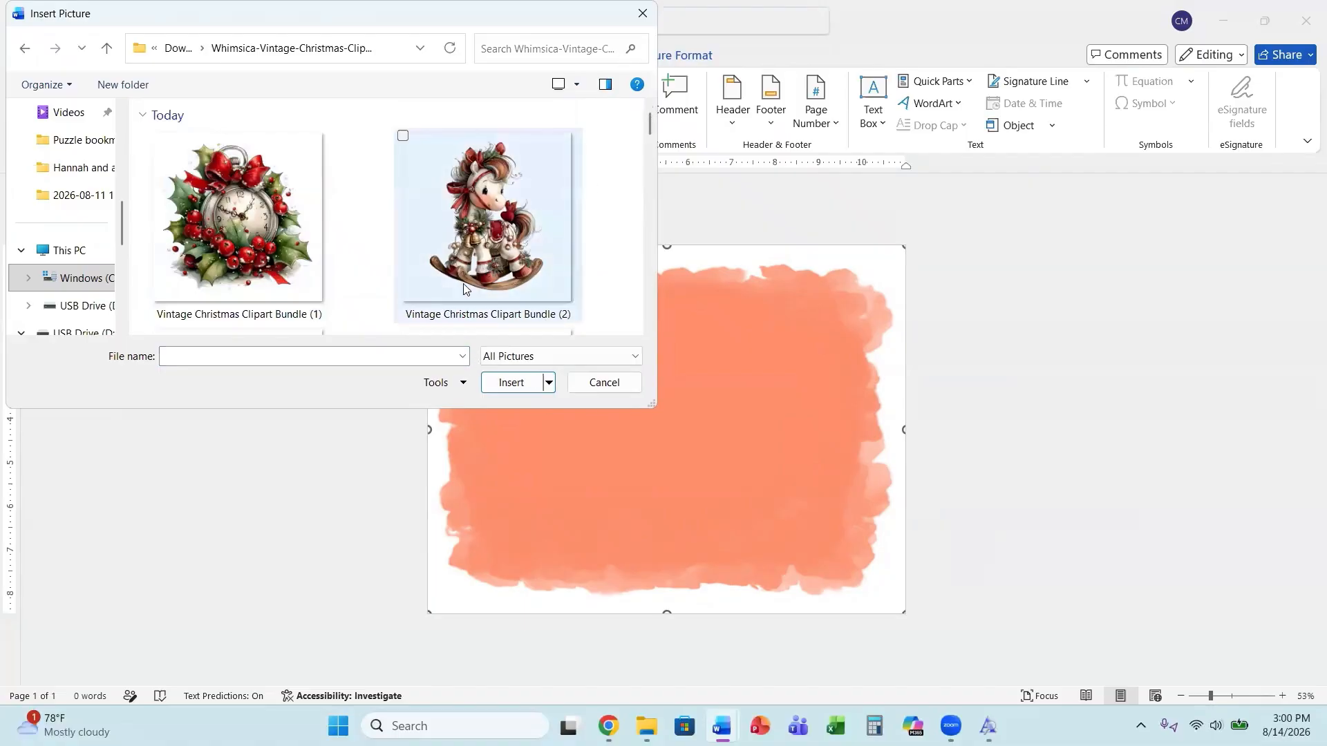
Insert the image Vintage Christmas Clipart Bundle (20) from that folder.
scroll(462, 289, down, 5)
scroll(467, 289, down, 4)
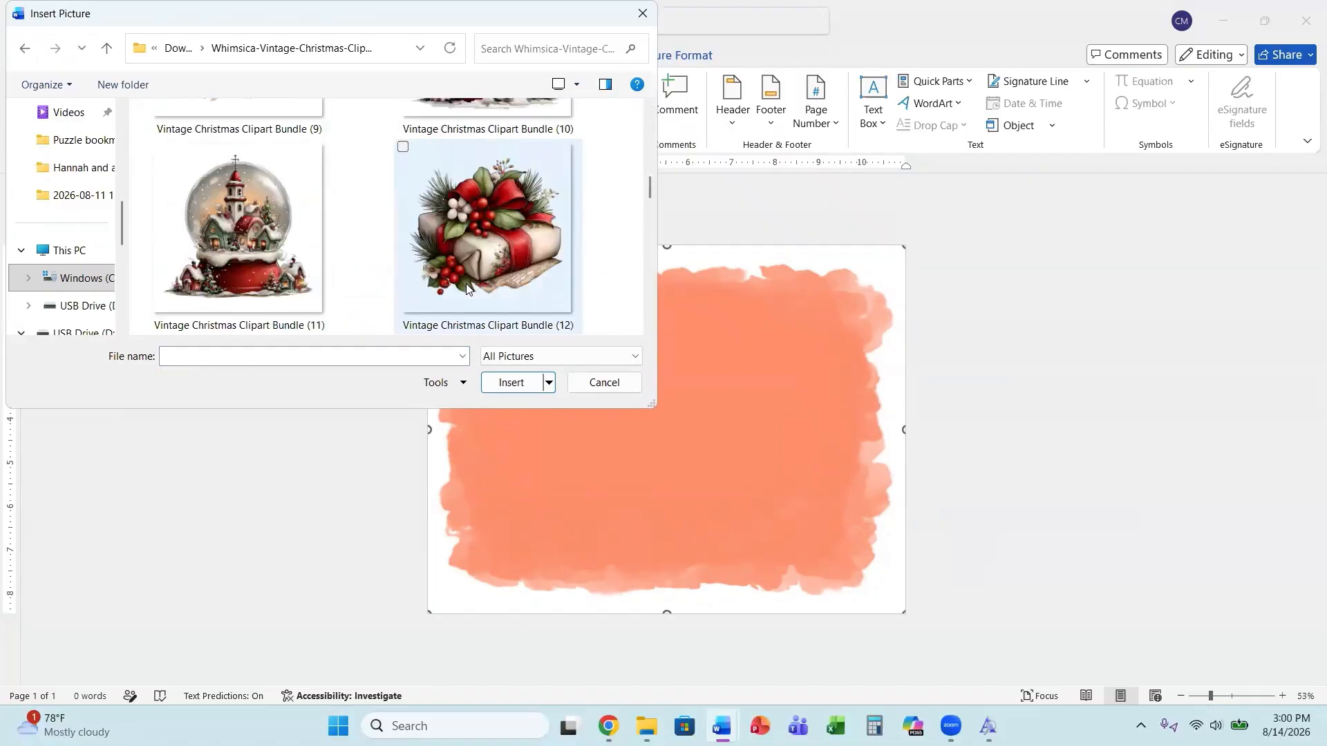
scroll(467, 289, down, 15)
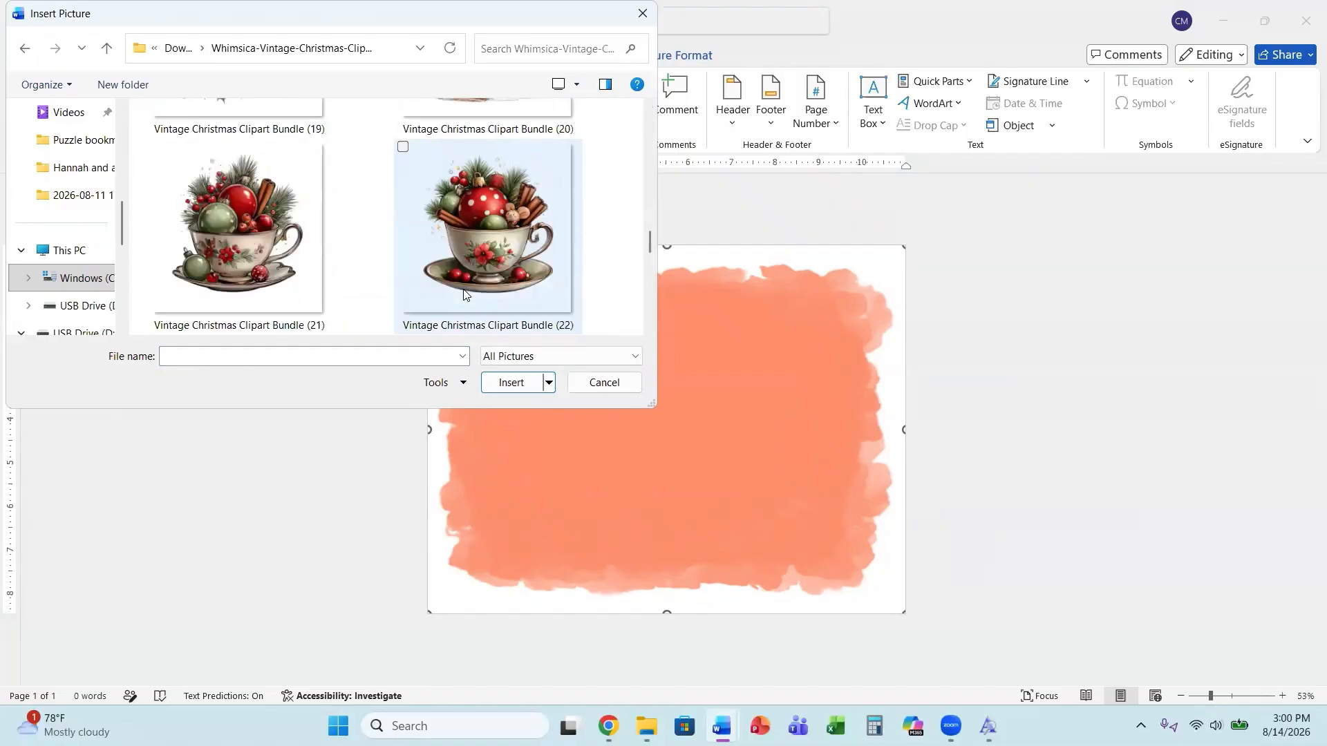
scroll(463, 295, down, 8)
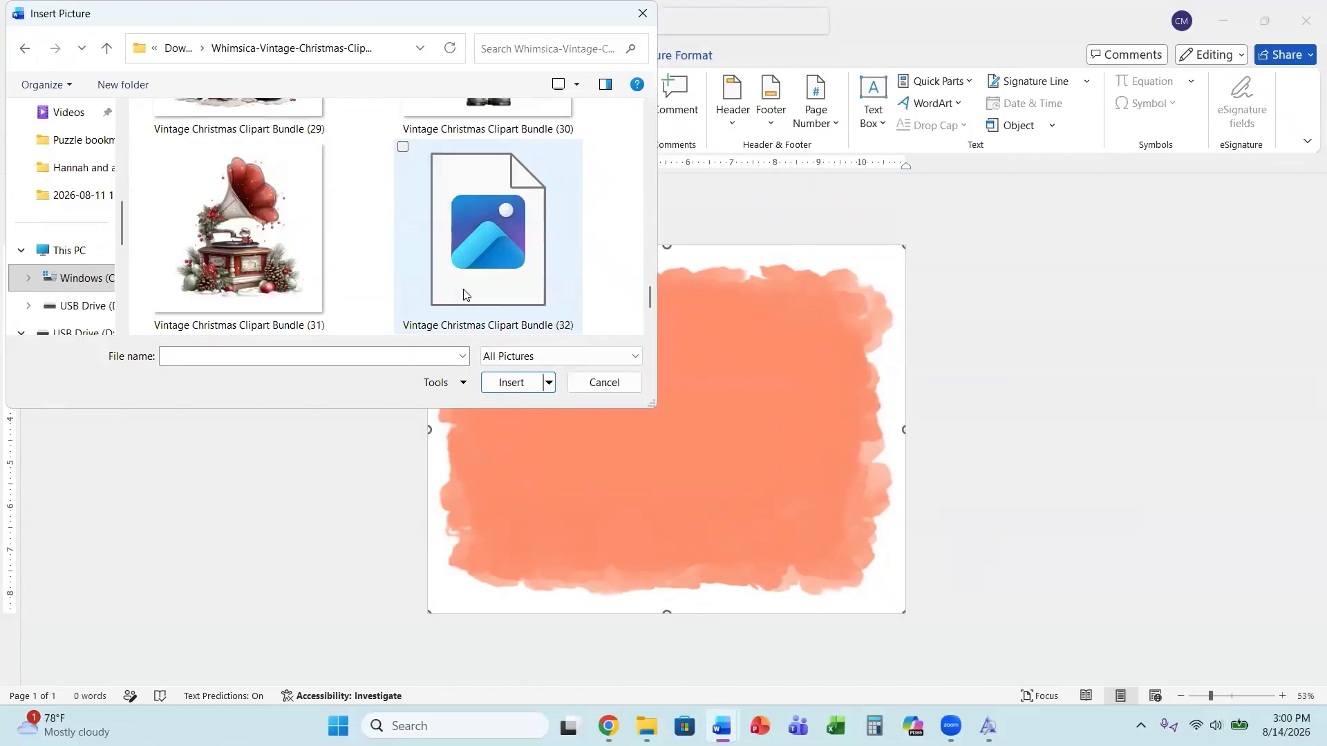
scroll(460, 298, up, 2)
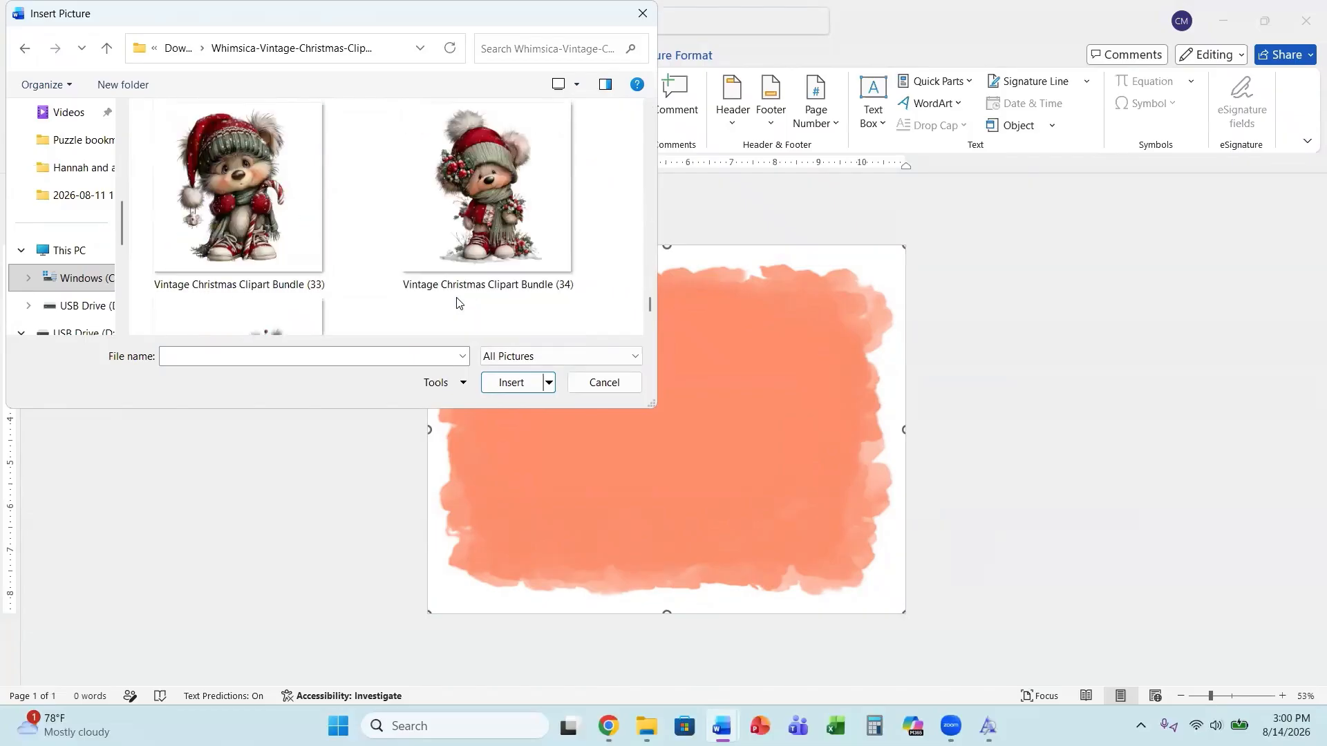
scroll(457, 302, up, 2)
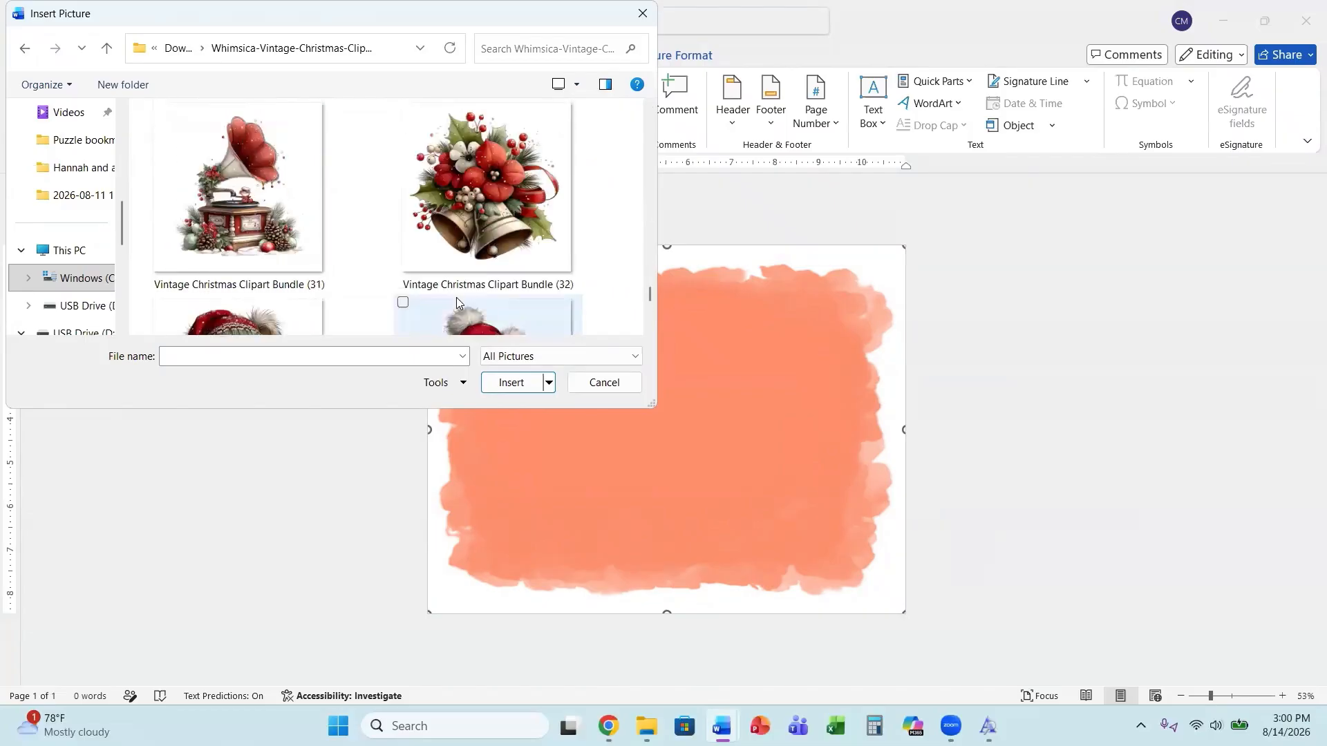
scroll(457, 302, up, 6)
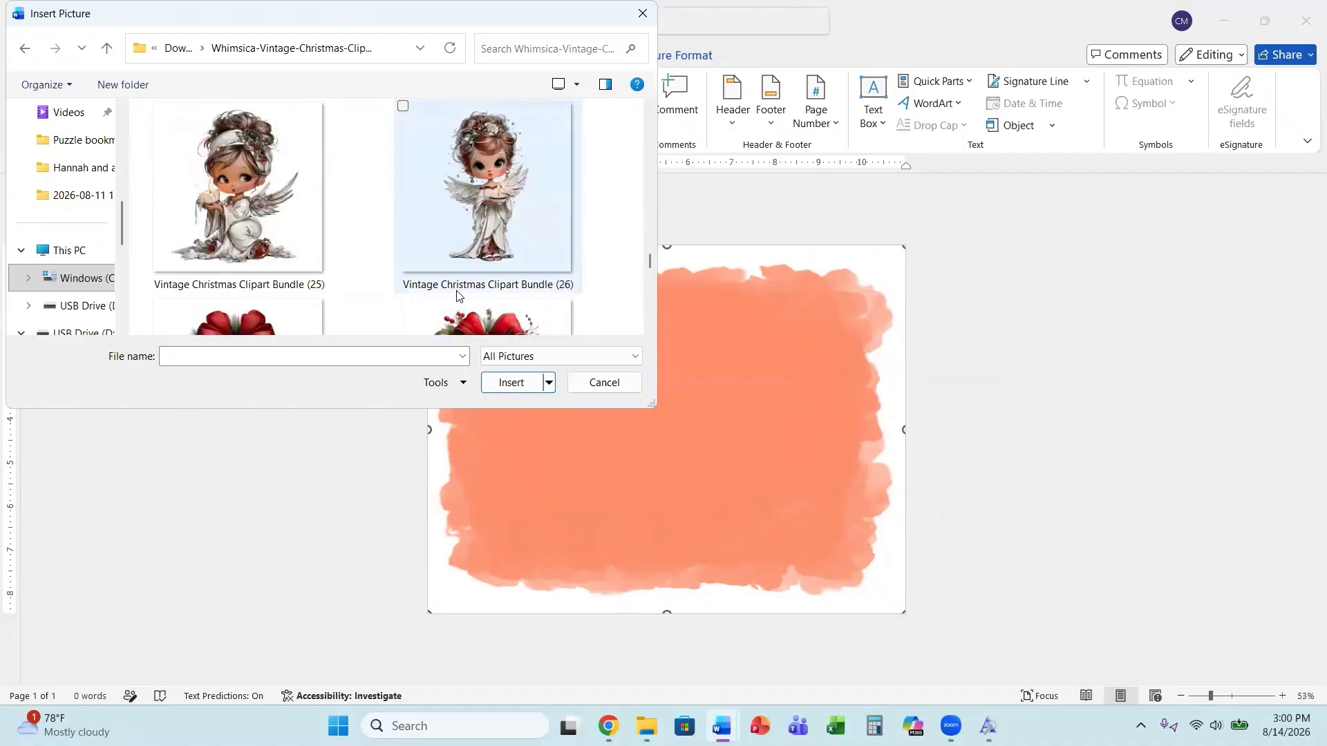
scroll(457, 297, up, 4)
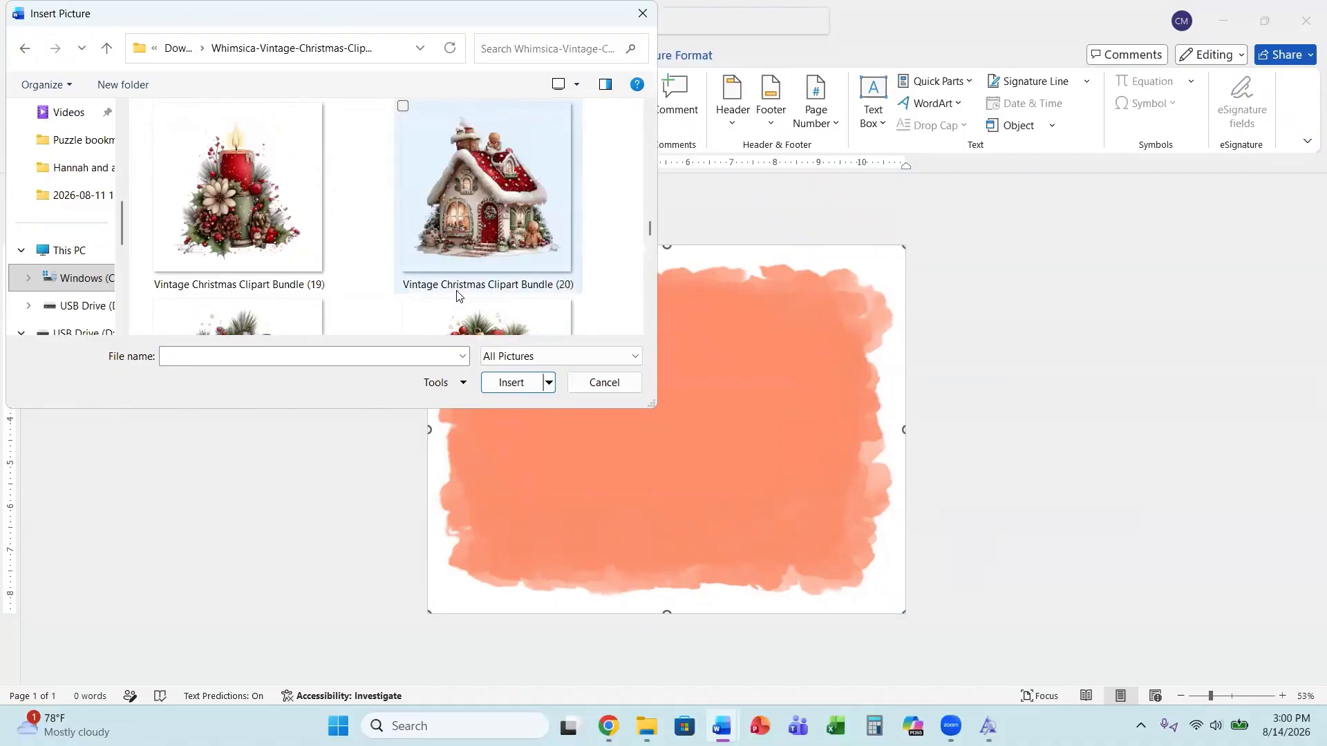
click(467, 237)
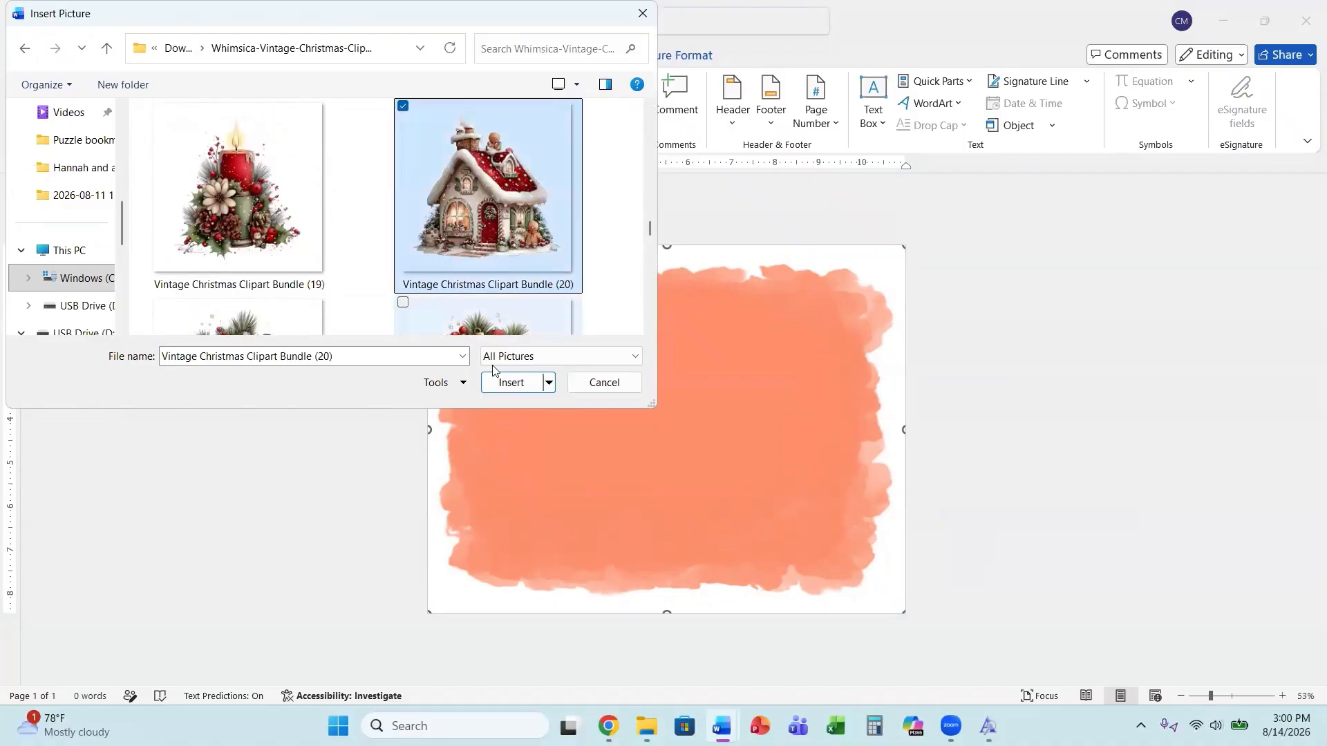
click(510, 383)
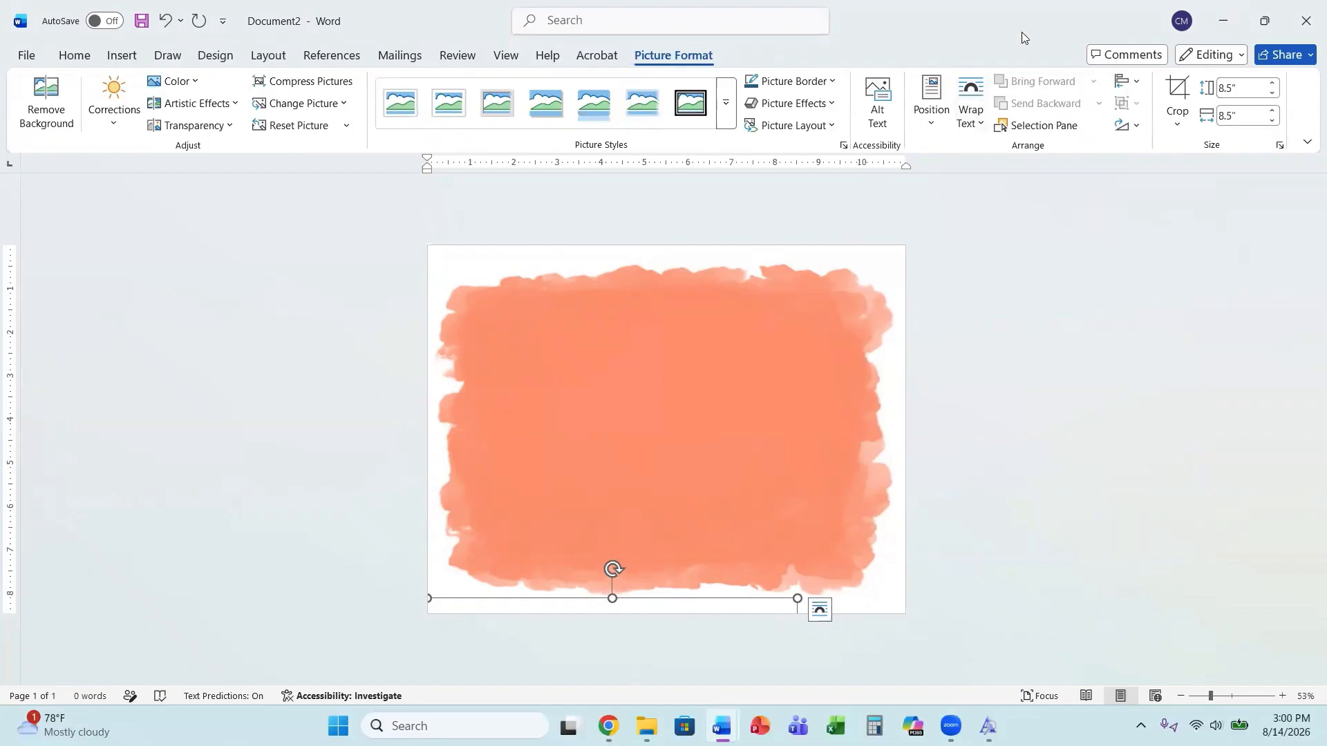
Set the house picture's text wrapping to Through and move it onto the background.
click(972, 98)
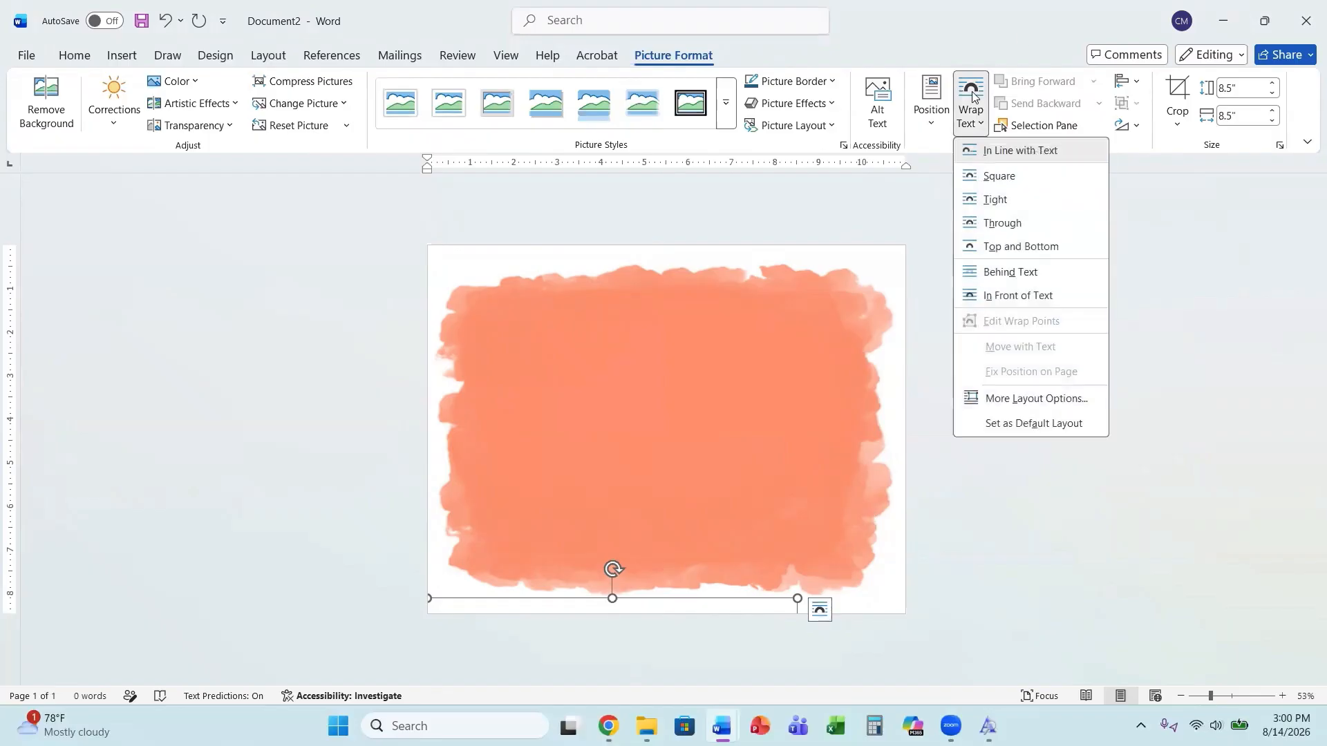
click(999, 223)
drag(573, 458, 647, 471)
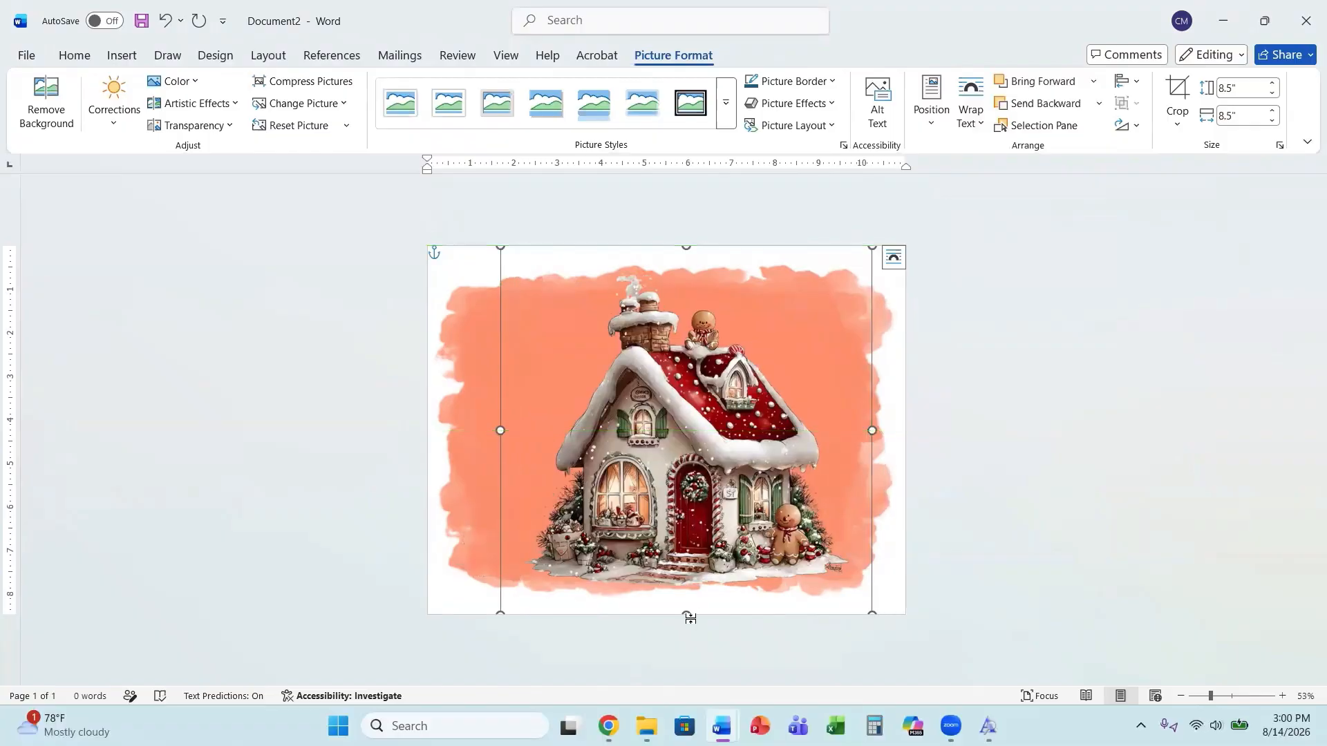
Resize the house picture to about 9.75 by 7.08 inches so it fills the background.
drag(690, 614, 687, 584)
drag(687, 247, 687, 278)
drag(499, 425, 455, 416)
drag(872, 429, 883, 429)
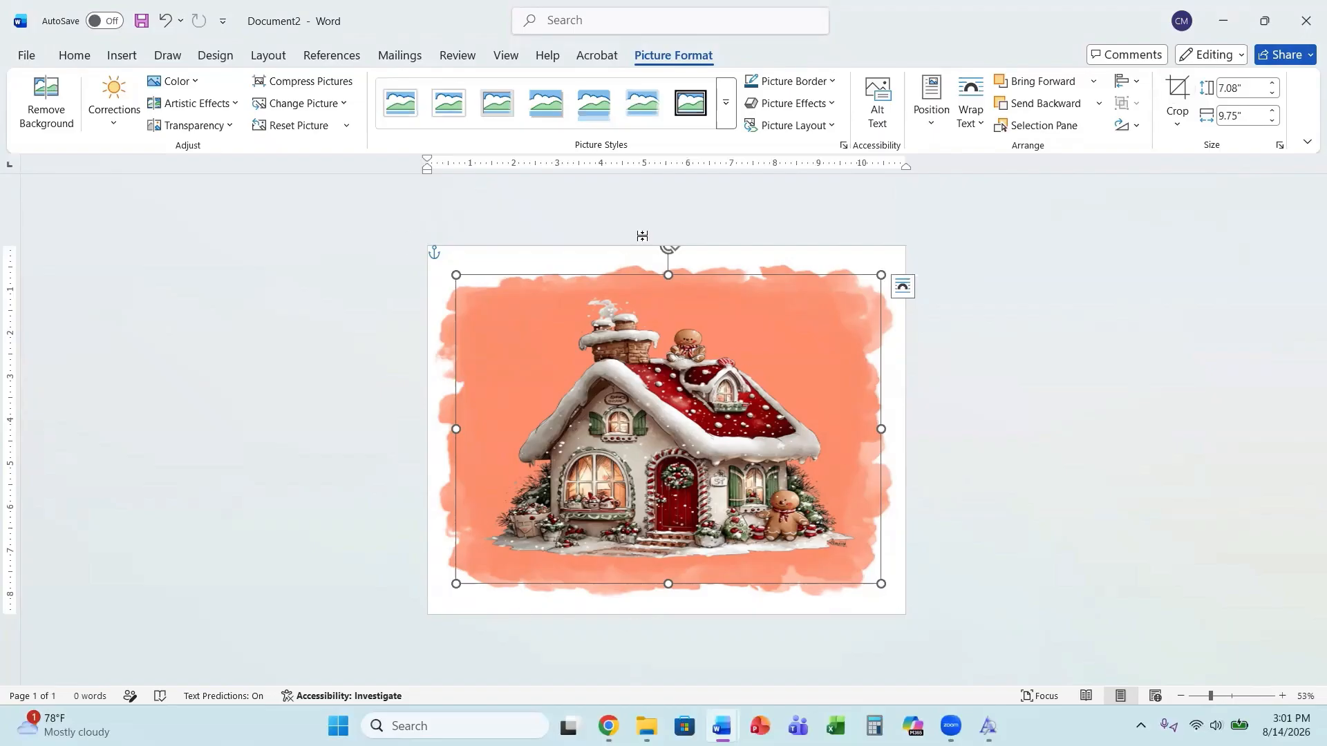
click(668, 245)
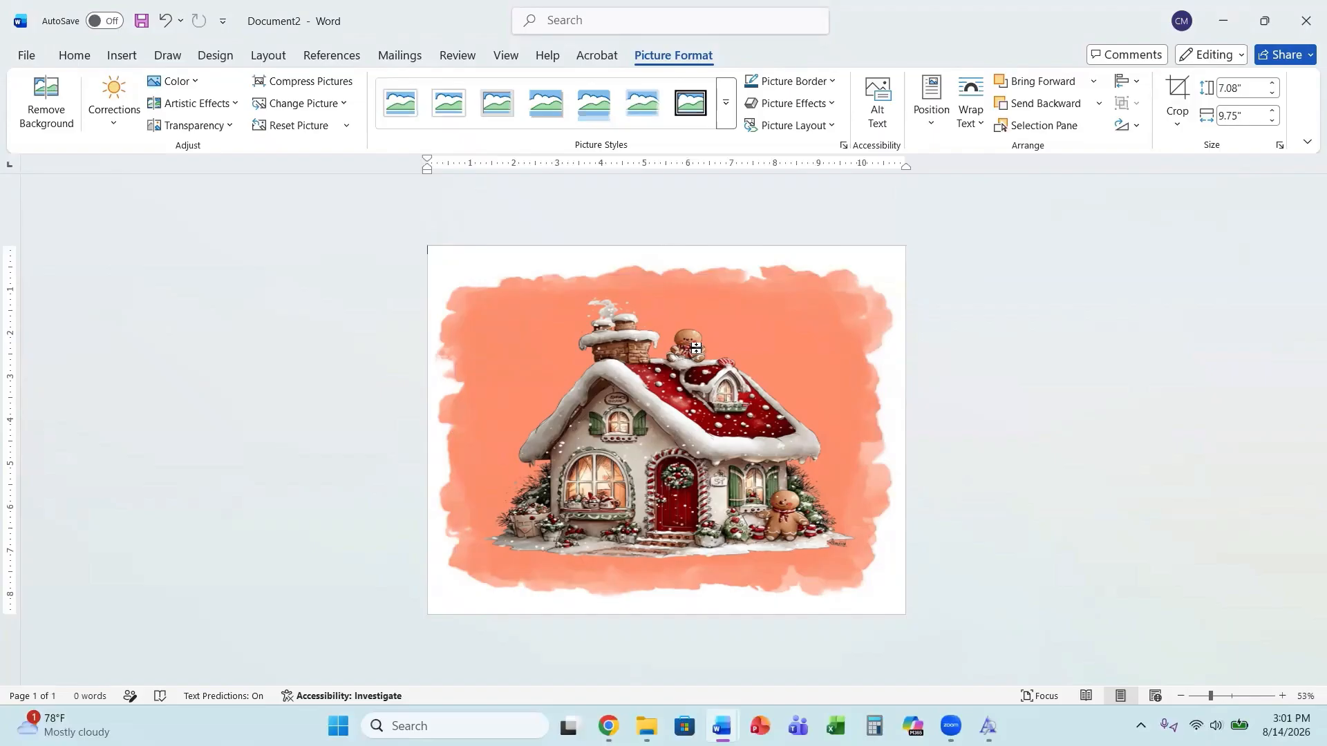
click(694, 338)
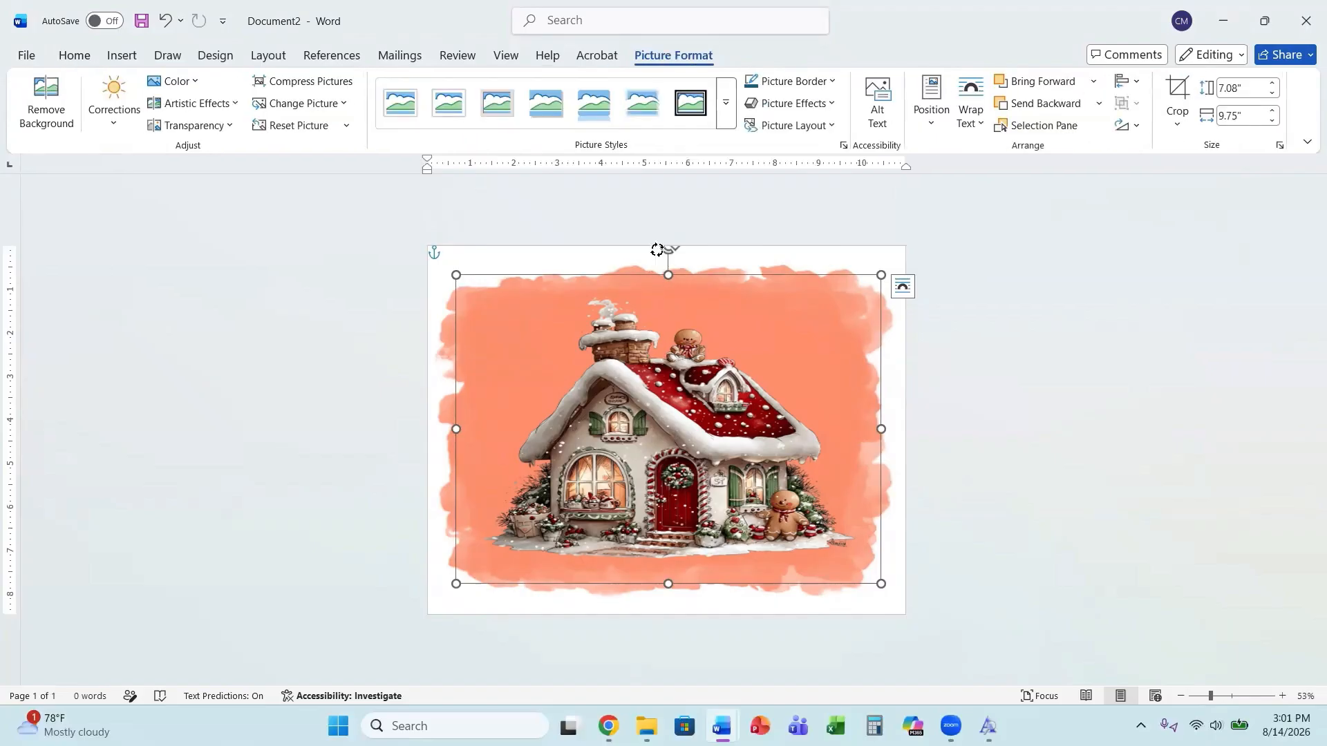
mouse_move(667, 248)
mouse_down()
mouse_move(605, 266)
mouse_move(664, 228)
mouse_up()
Try a rounded picture style on the house picture, then undo it.
click(598, 112)
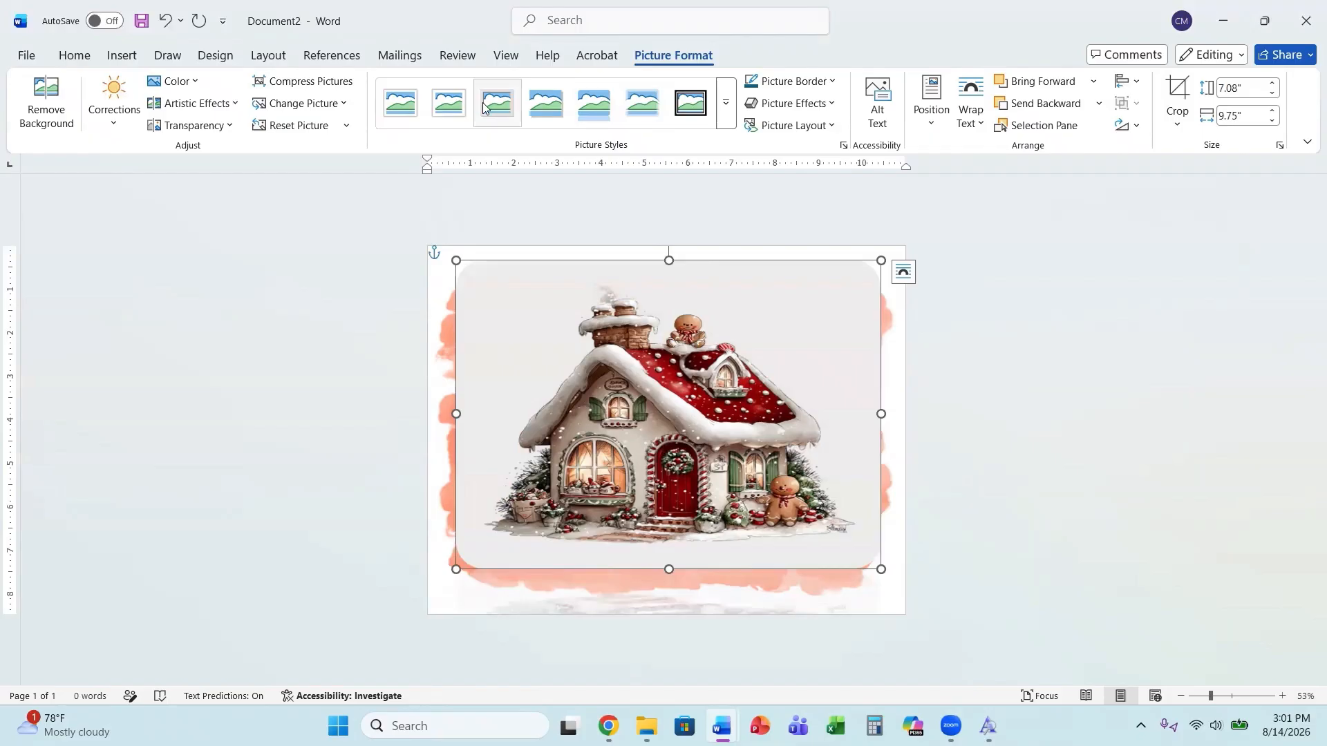
click(726, 104)
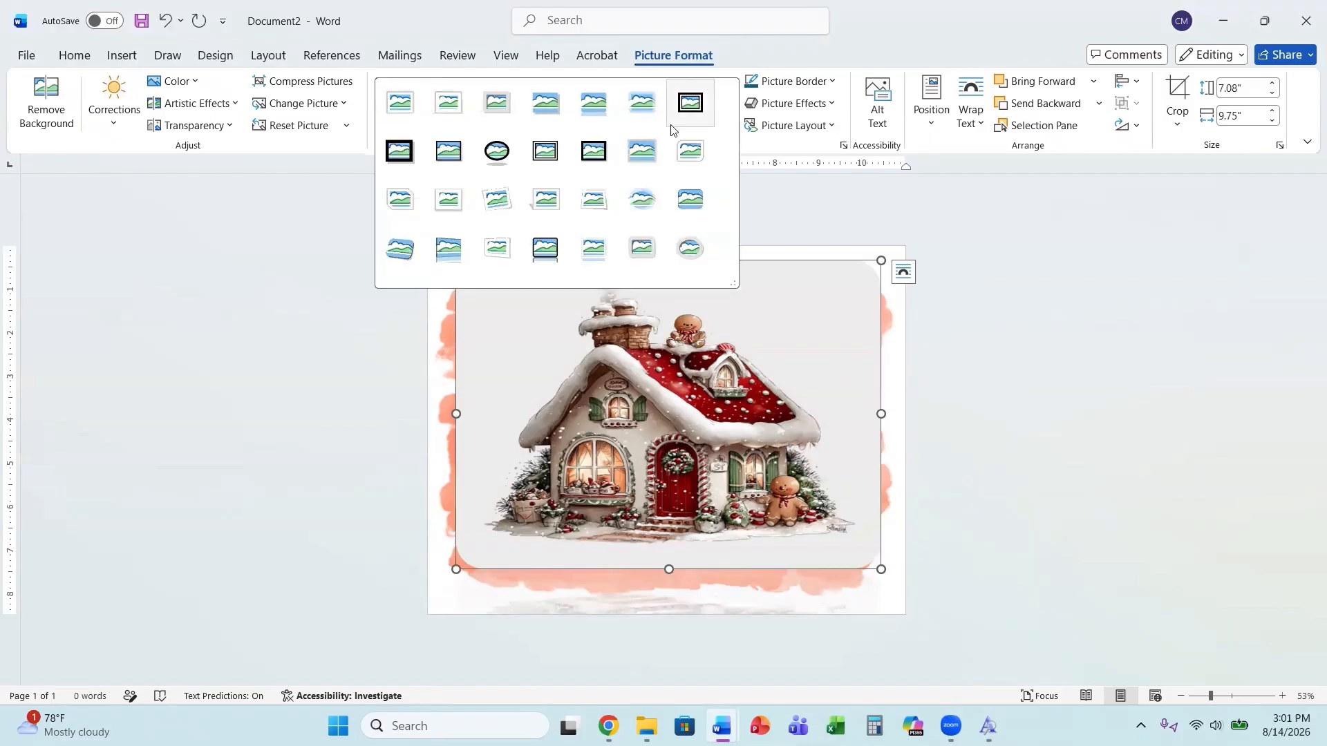
click(166, 22)
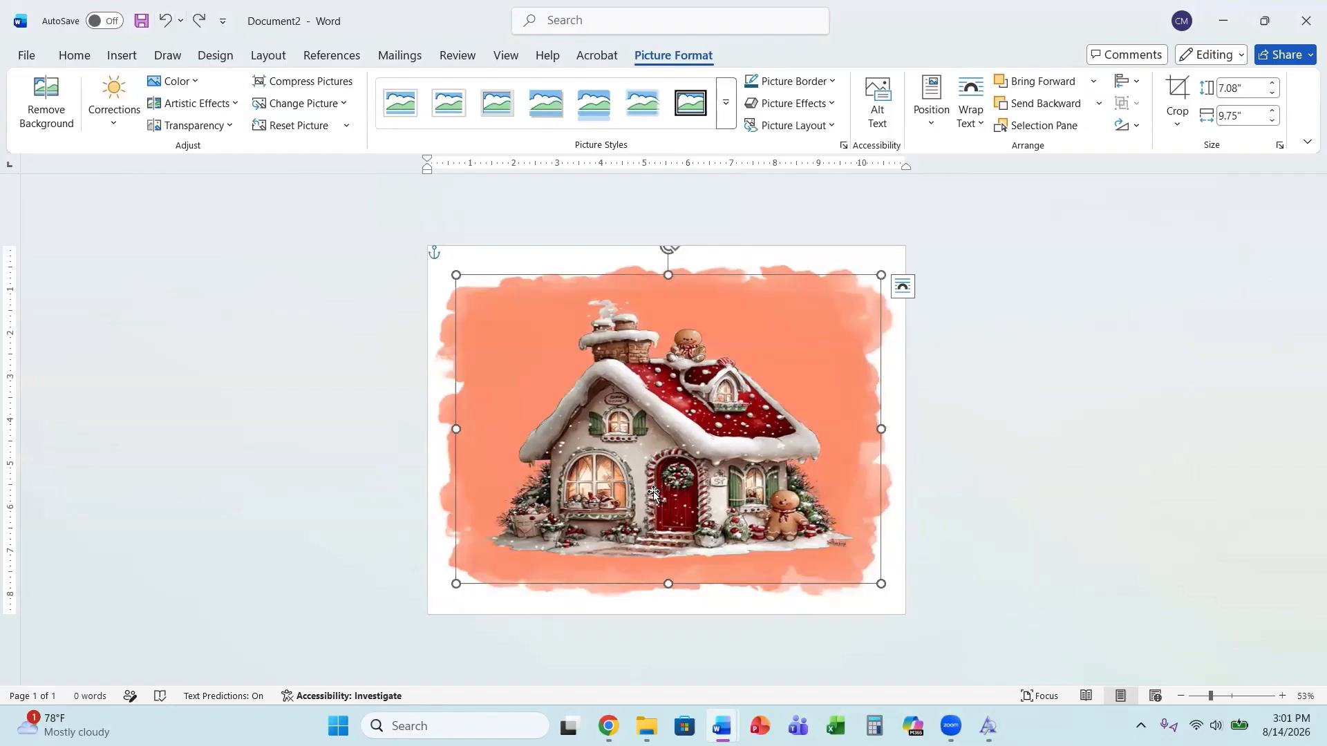
Try artistic effects on the house picture, including a pencil sketch, then undo them.
click(176, 104)
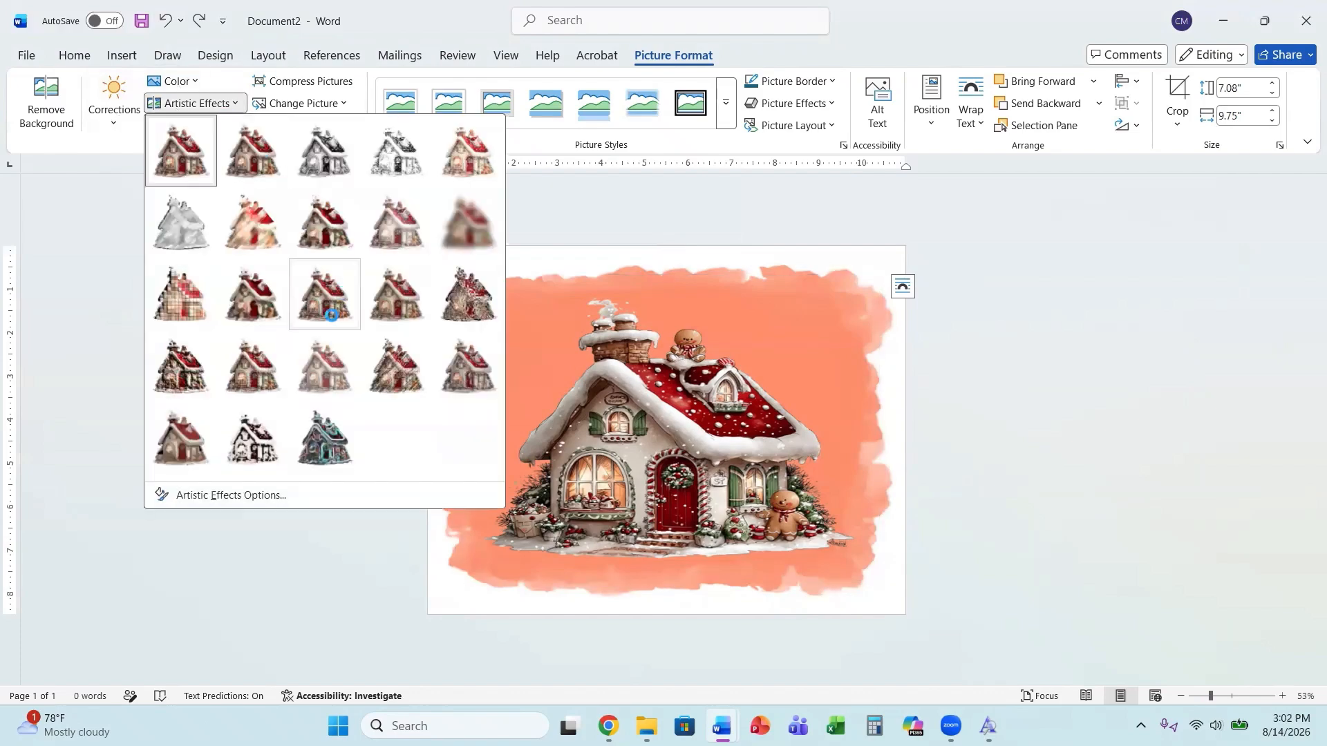
click(330, 315)
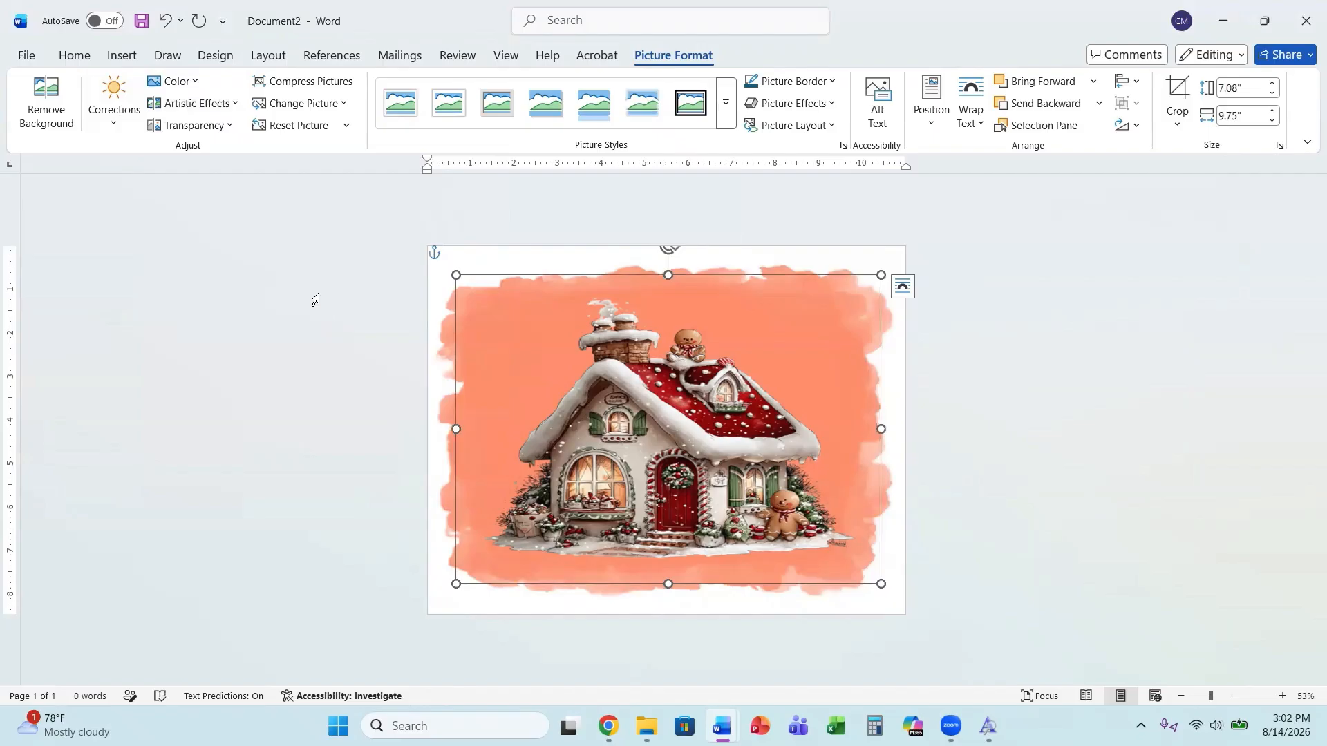
click(227, 105)
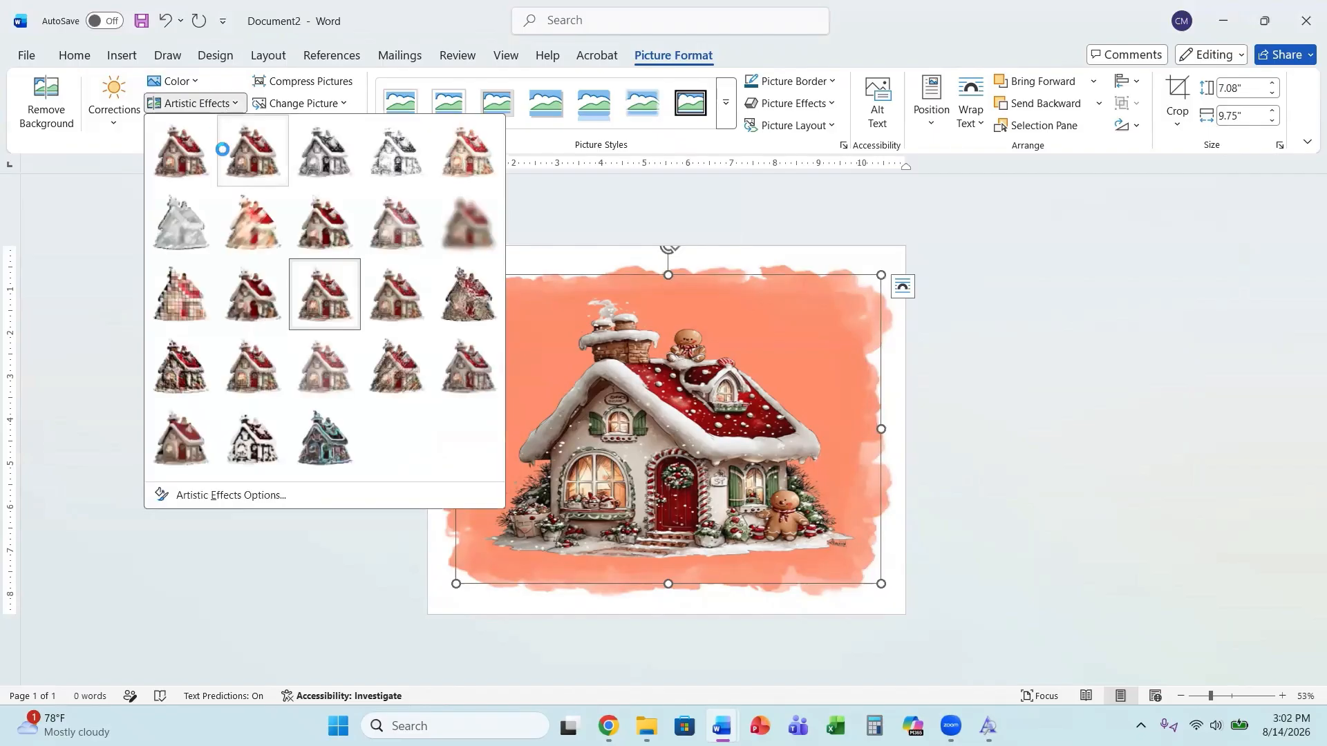
click(336, 169)
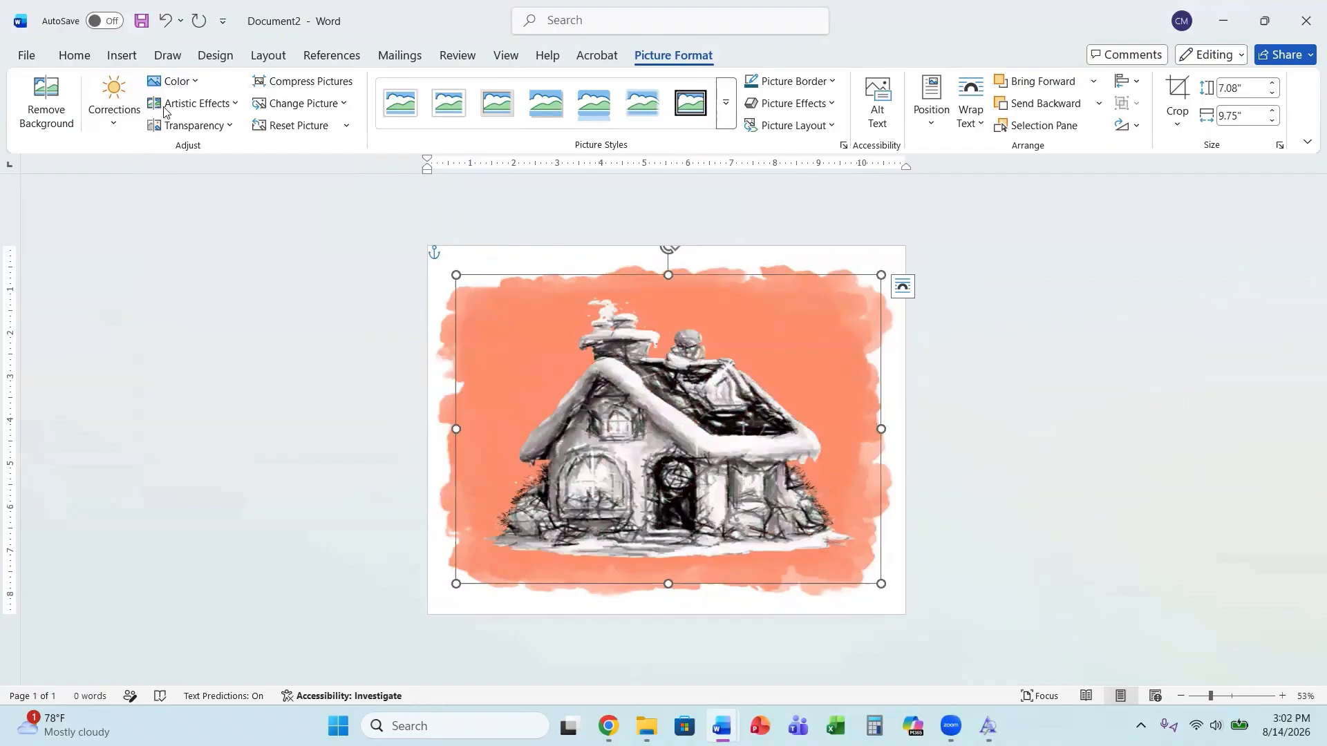
click(165, 20)
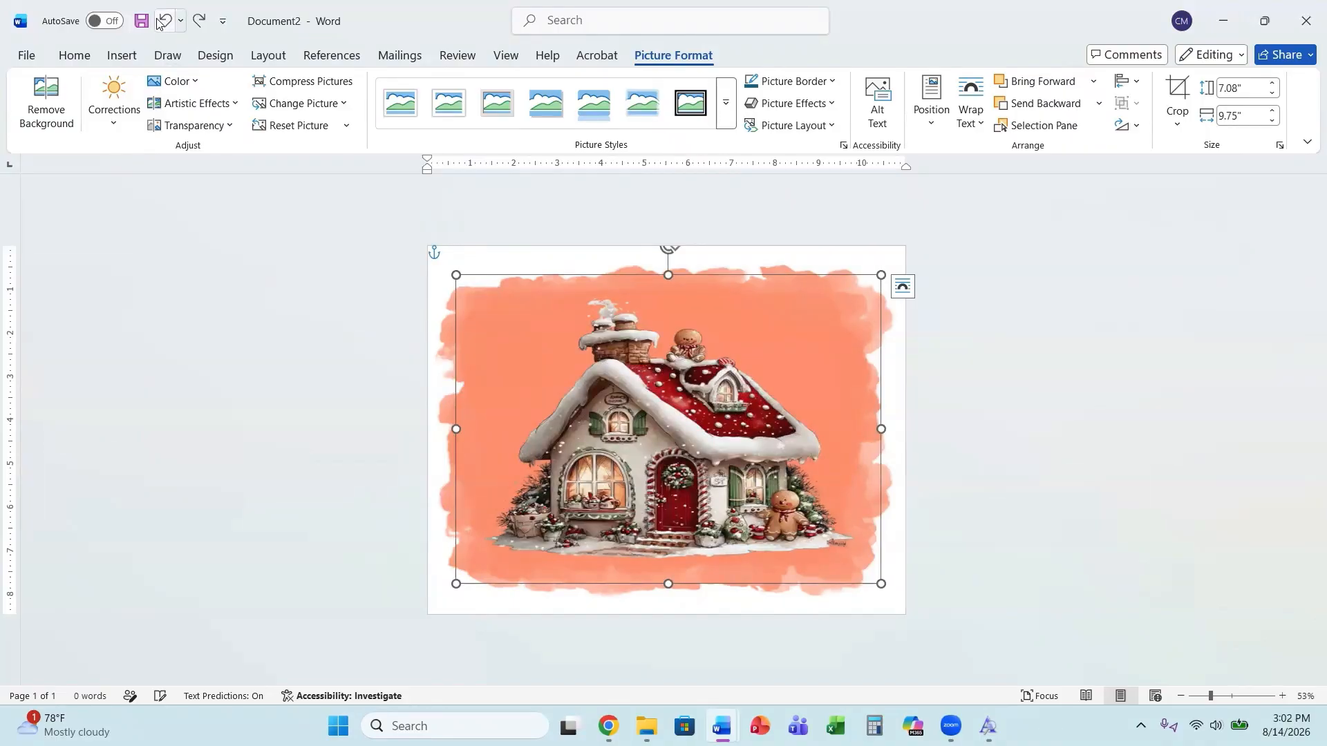
click(199, 105)
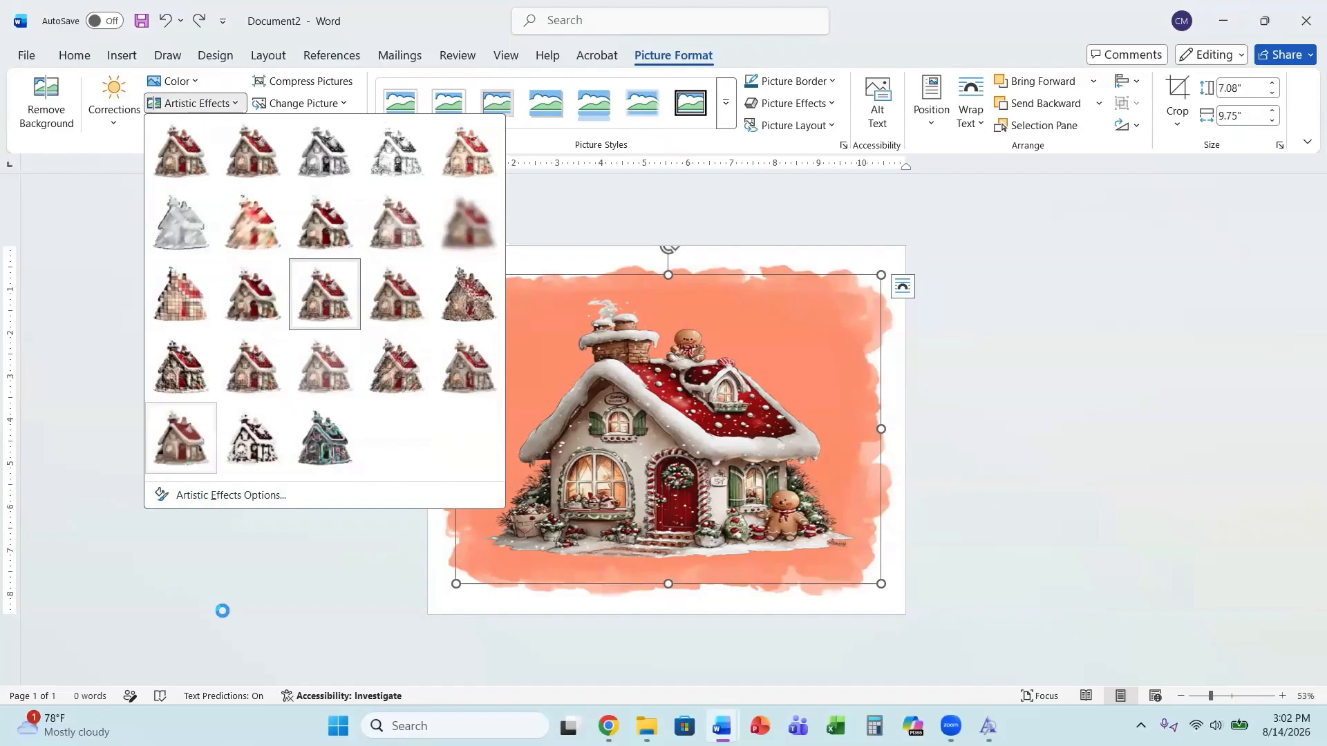
click(131, 353)
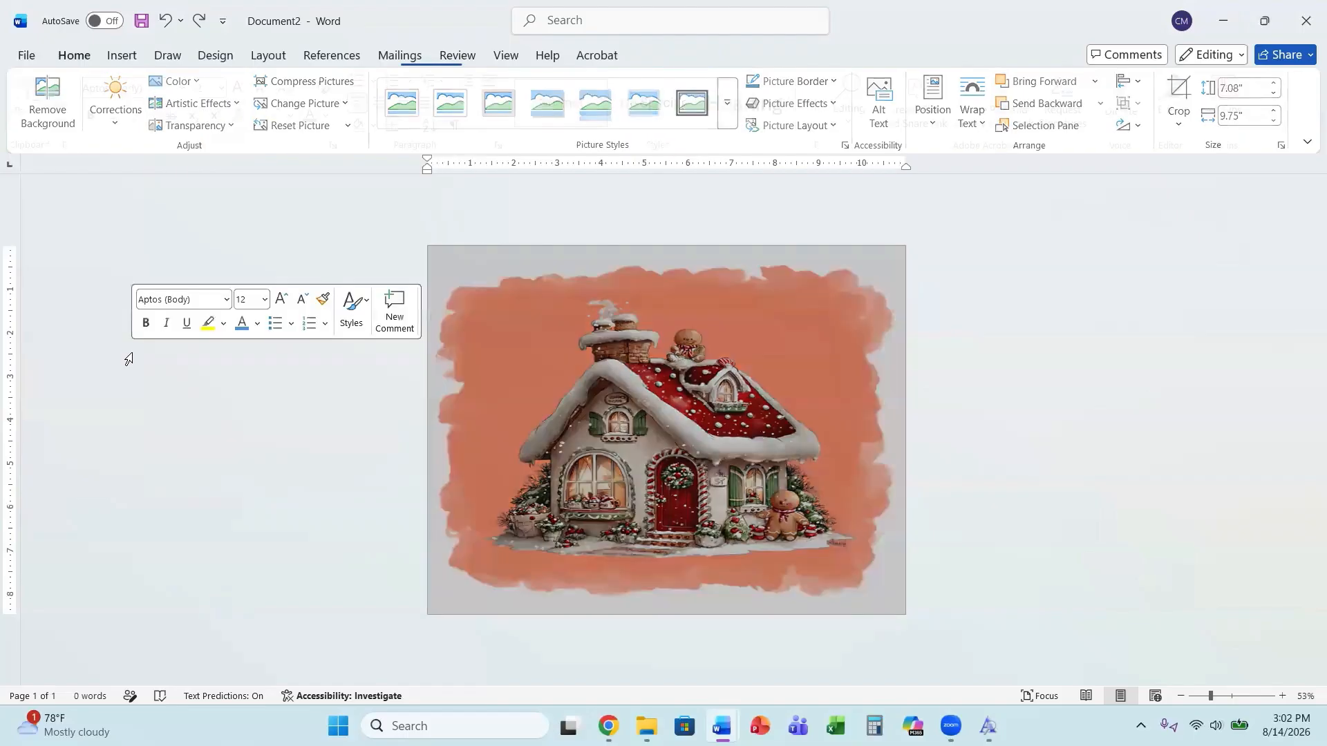
Make the orange background picture highly transparent with a Transparency preset.
click(601, 437)
click(193, 125)
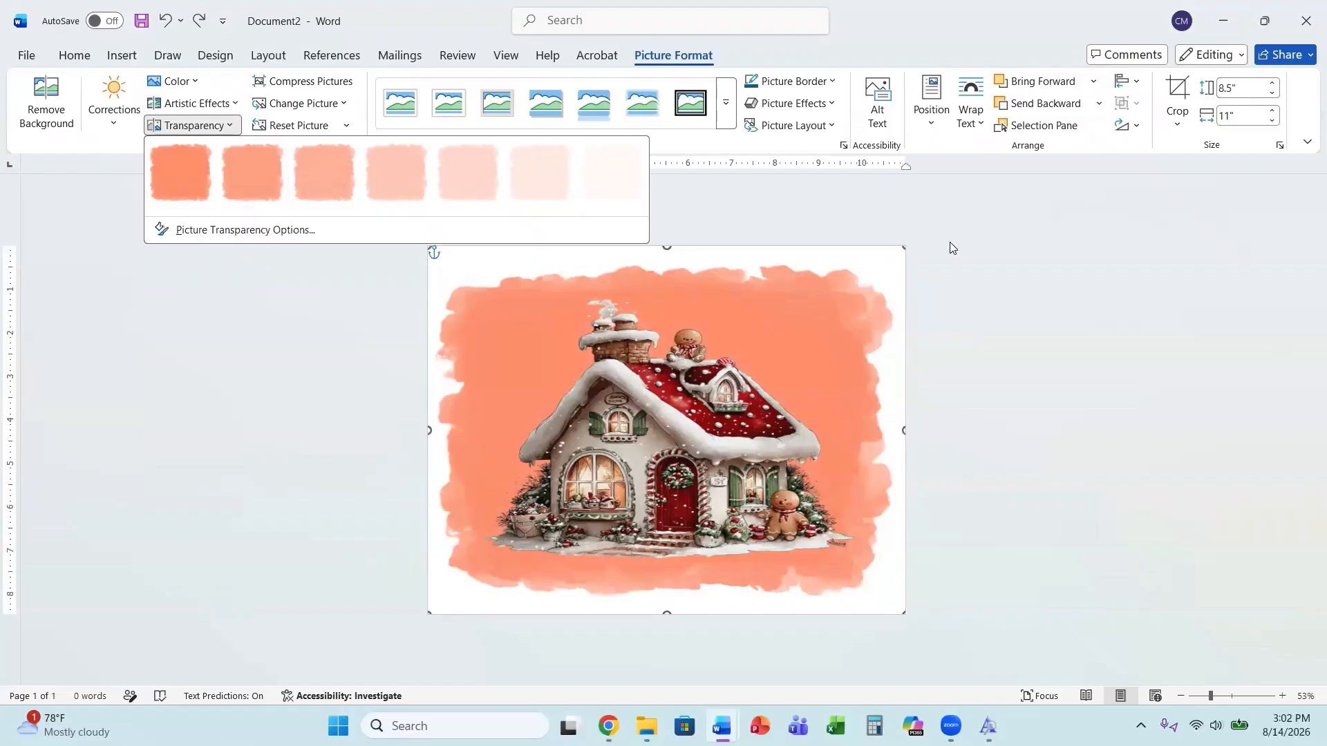
click(538, 185)
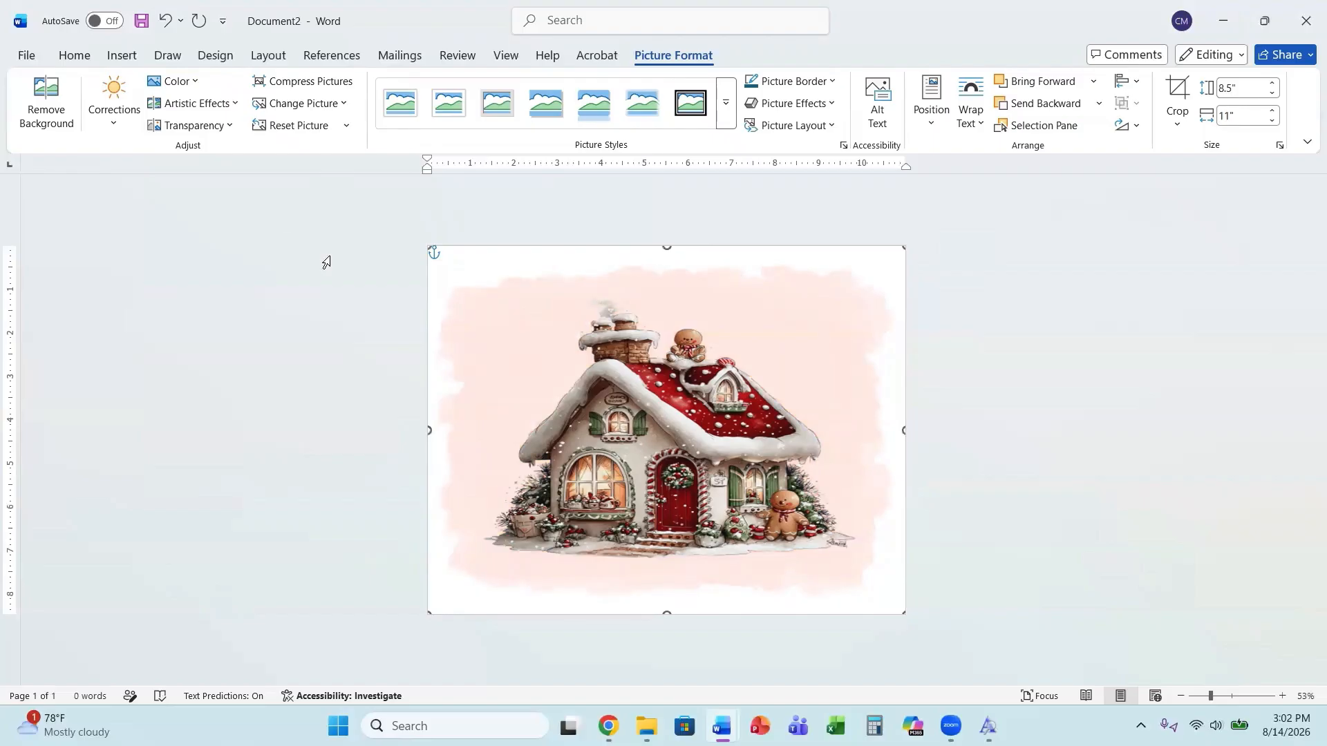
Insert the image Vintage Christmas Clipart Bundle (6), the Santa with a sack, from the clipart folder.
click(606, 463)
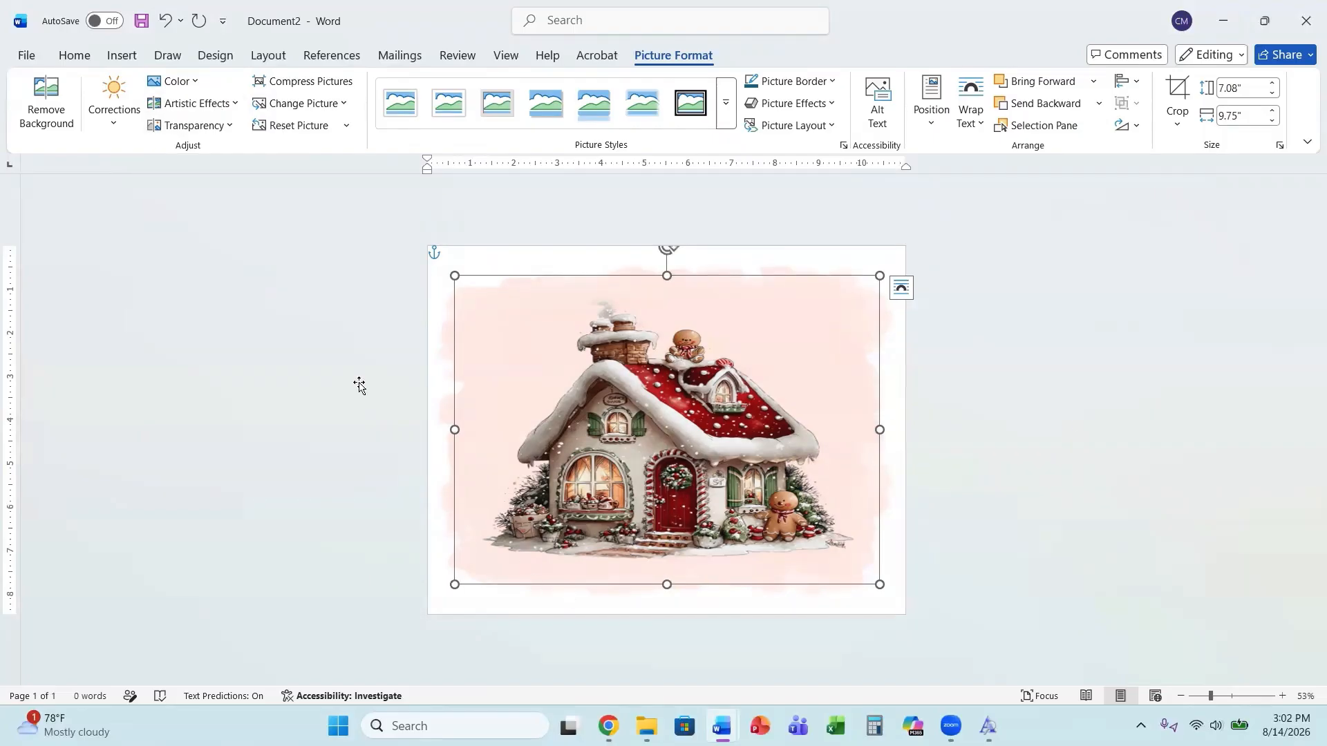
click(134, 59)
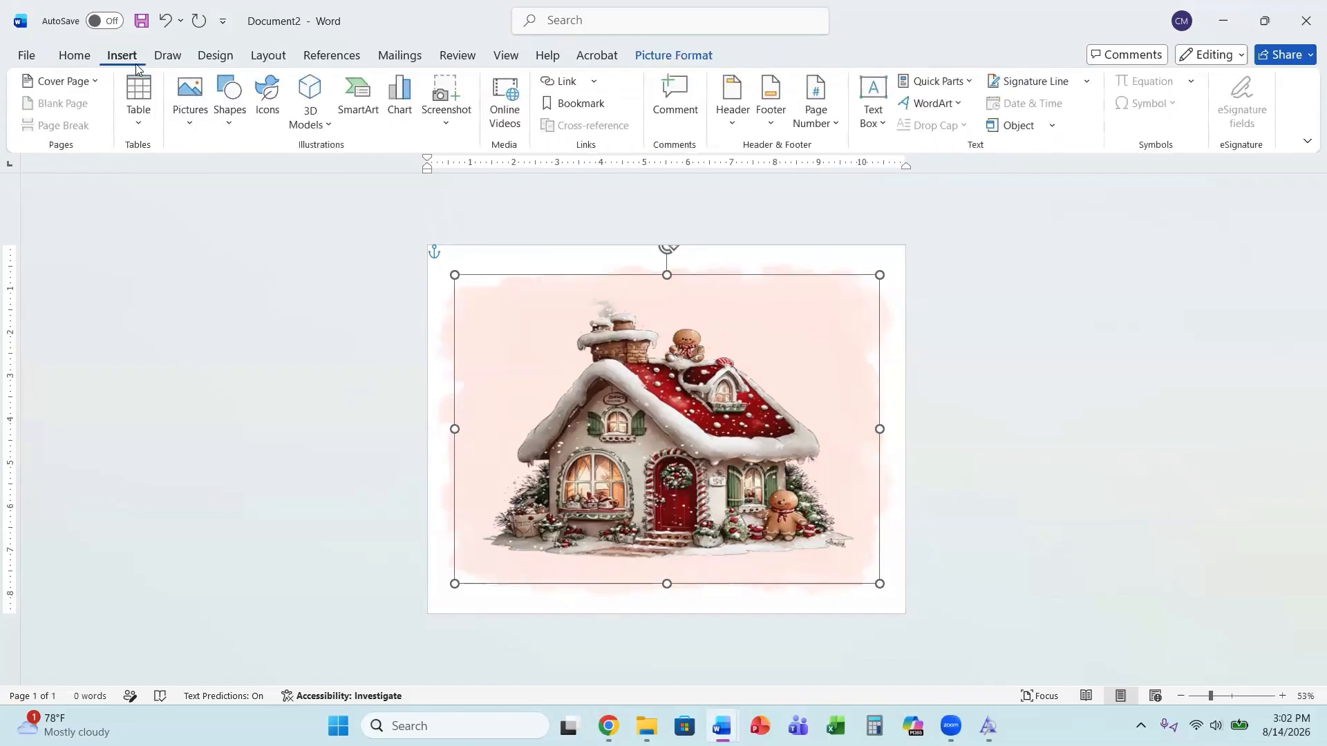
click(190, 104)
click(211, 175)
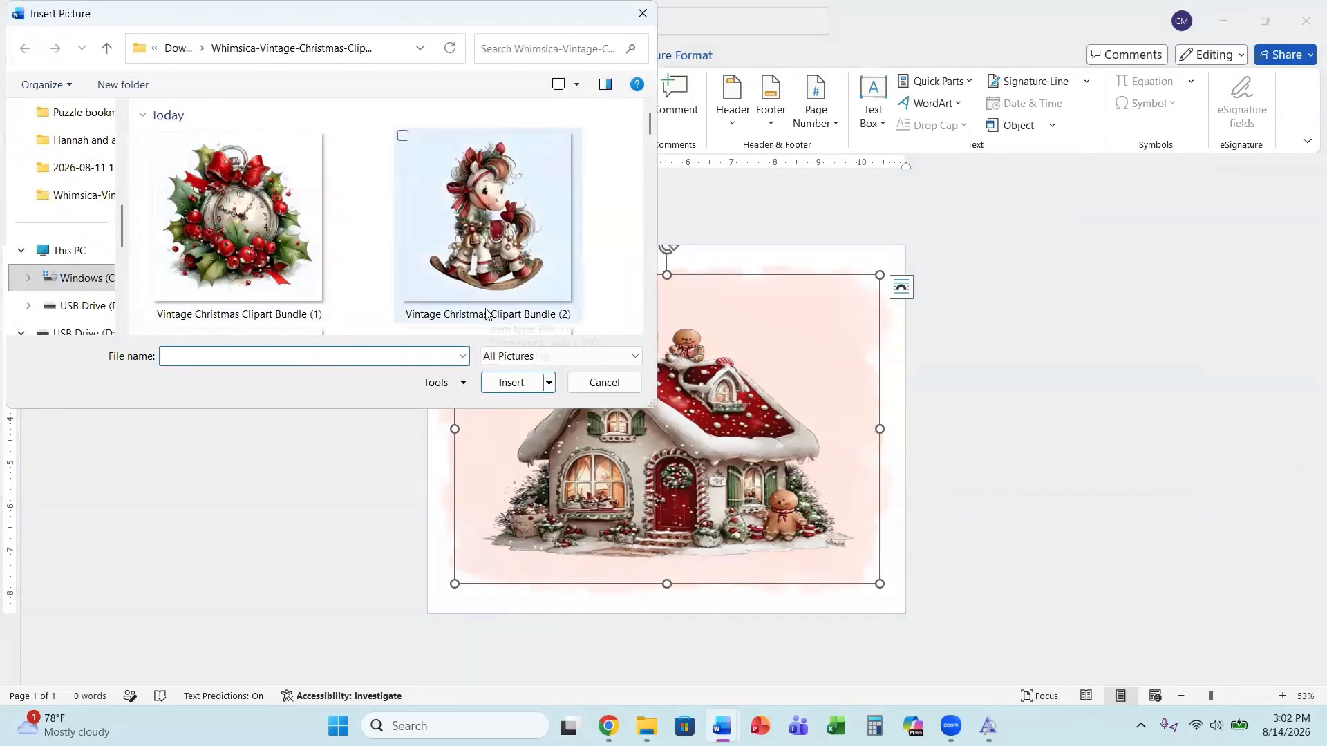
scroll(486, 314, down, 3)
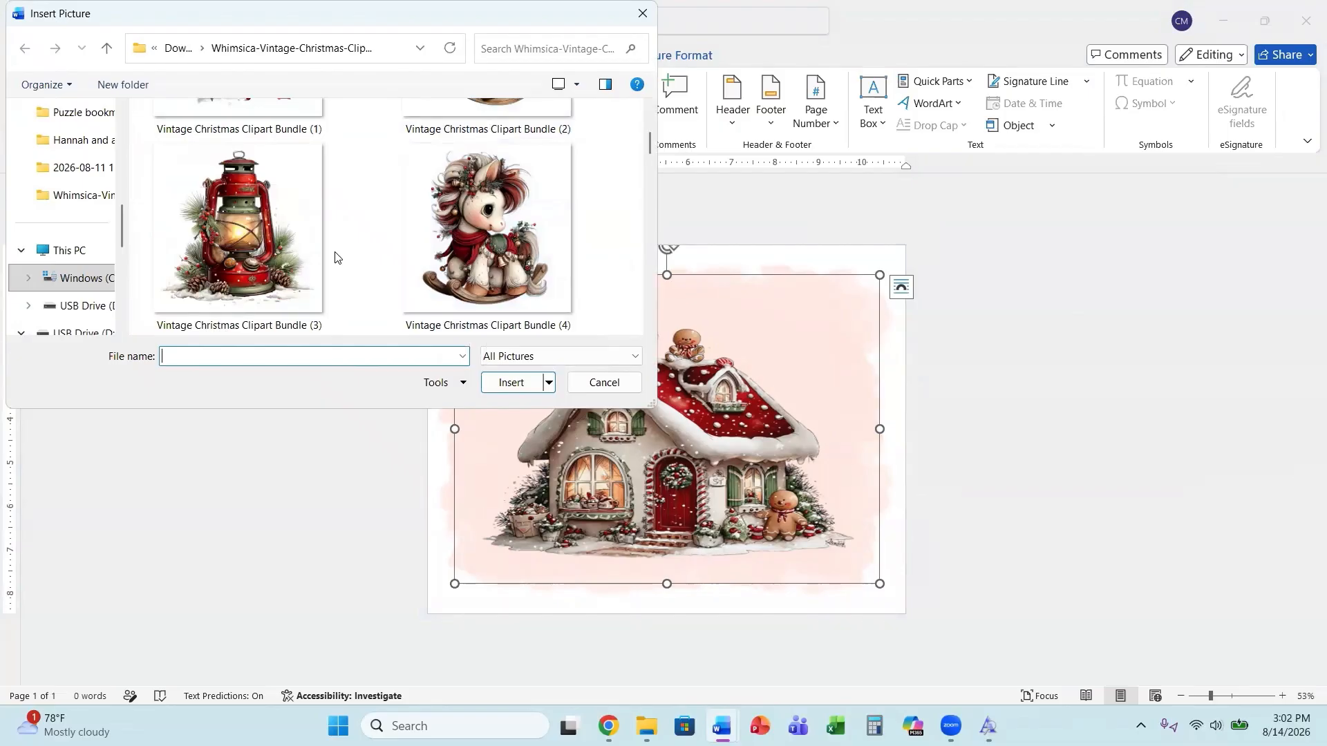
scroll(336, 257, down, 3)
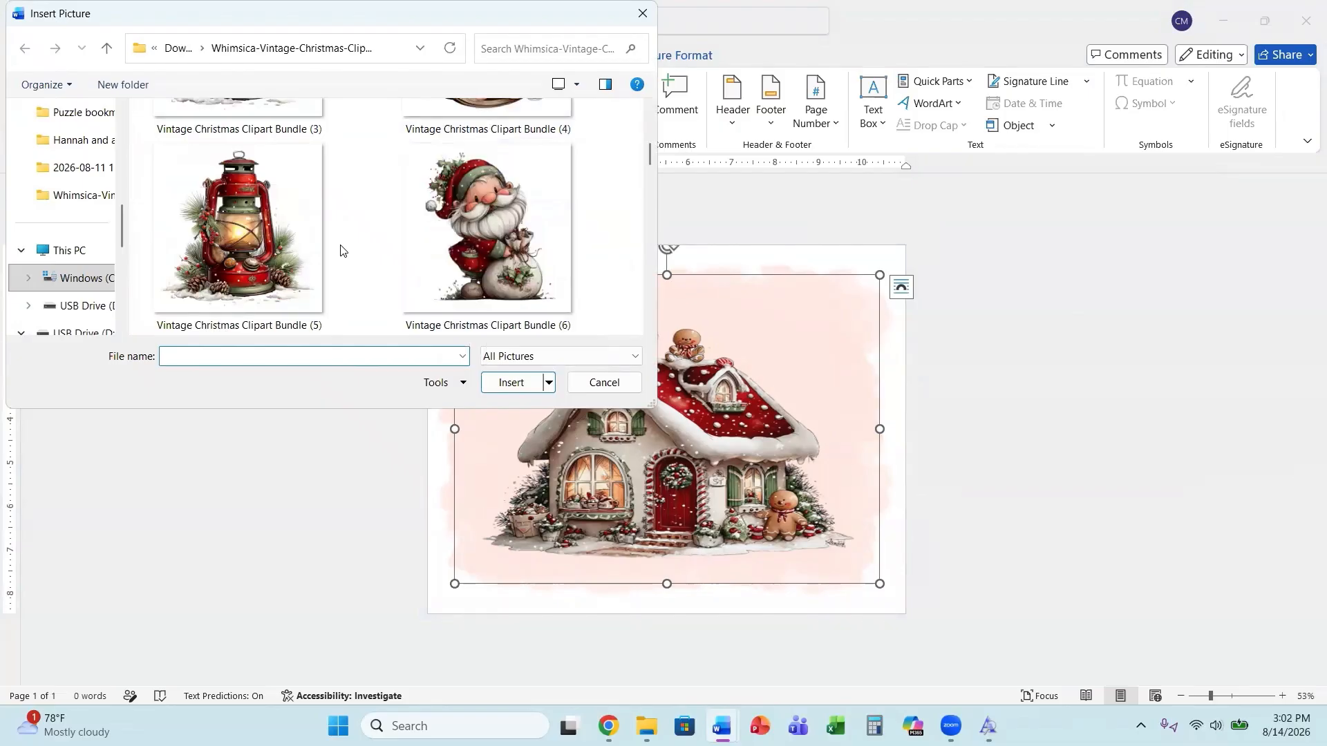
click(476, 246)
click(515, 382)
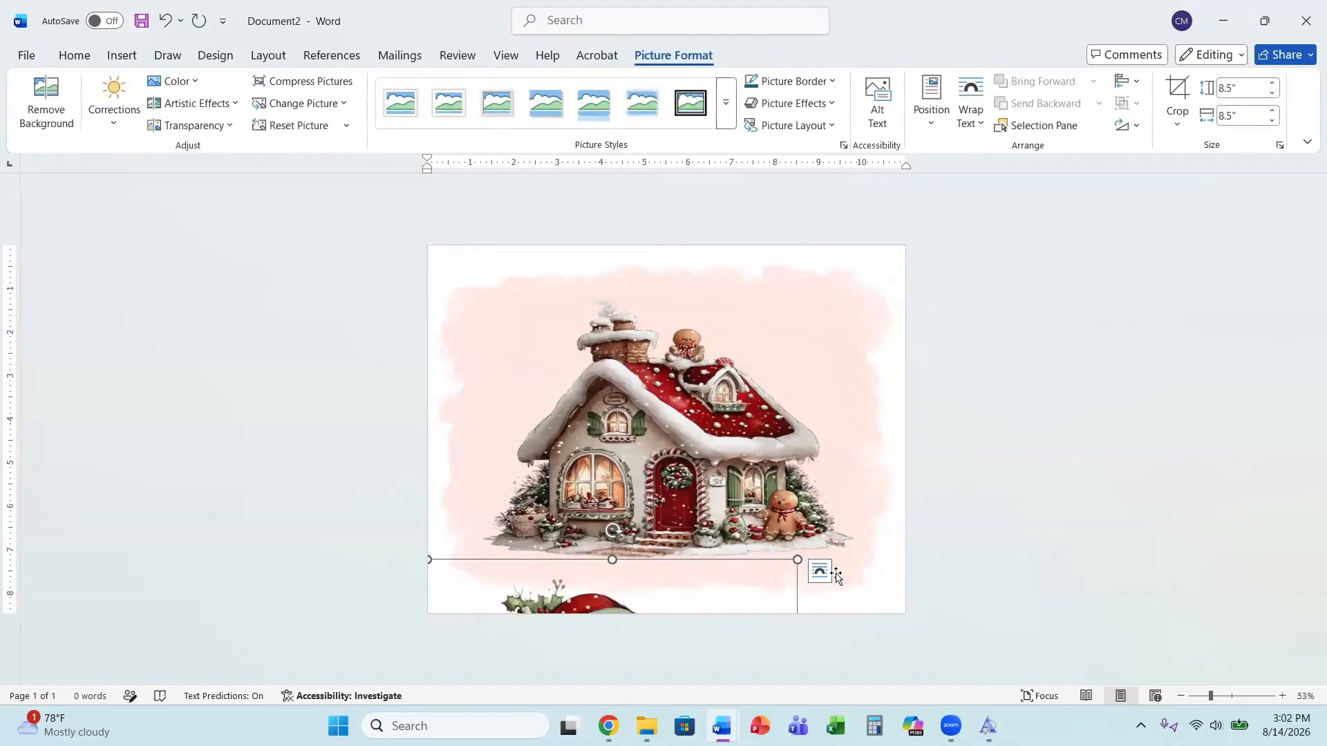
Set the Santa picture's text wrapping to Through and shrink it to about 3.32 inches square.
click(821, 579)
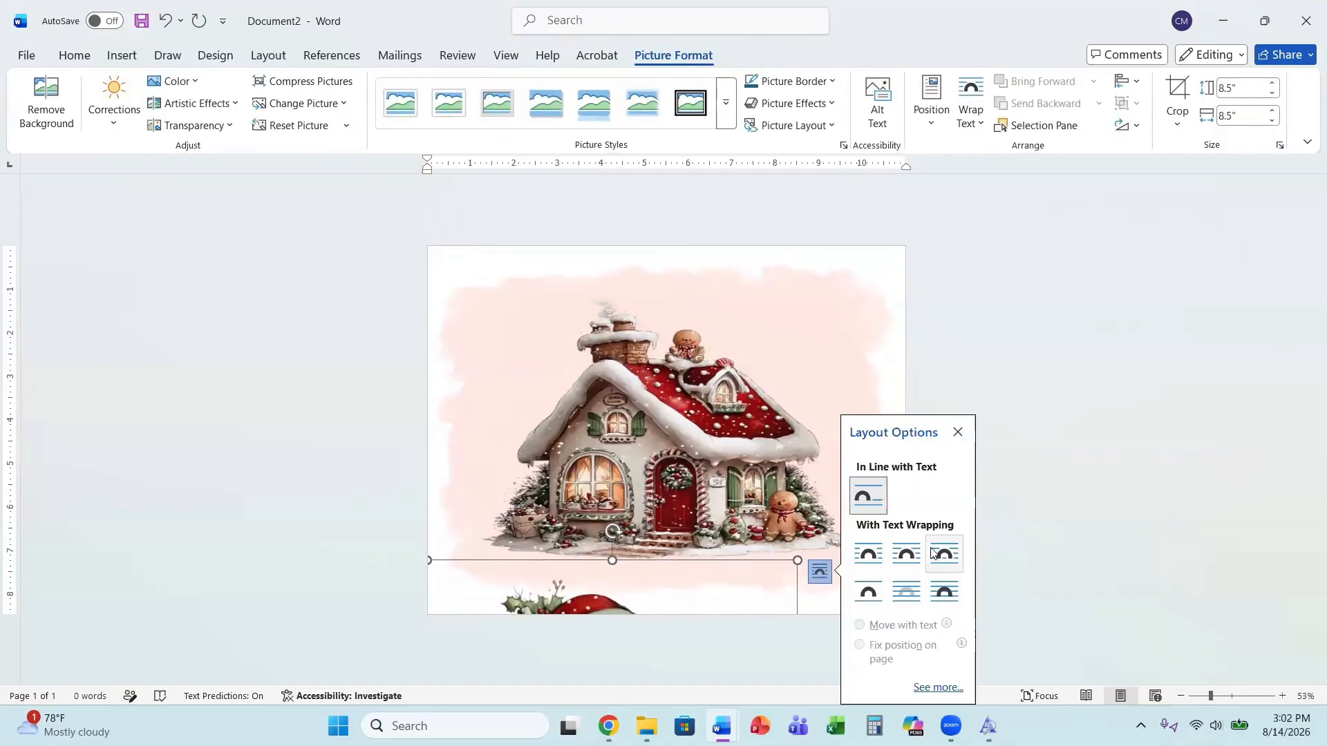
click(932, 549)
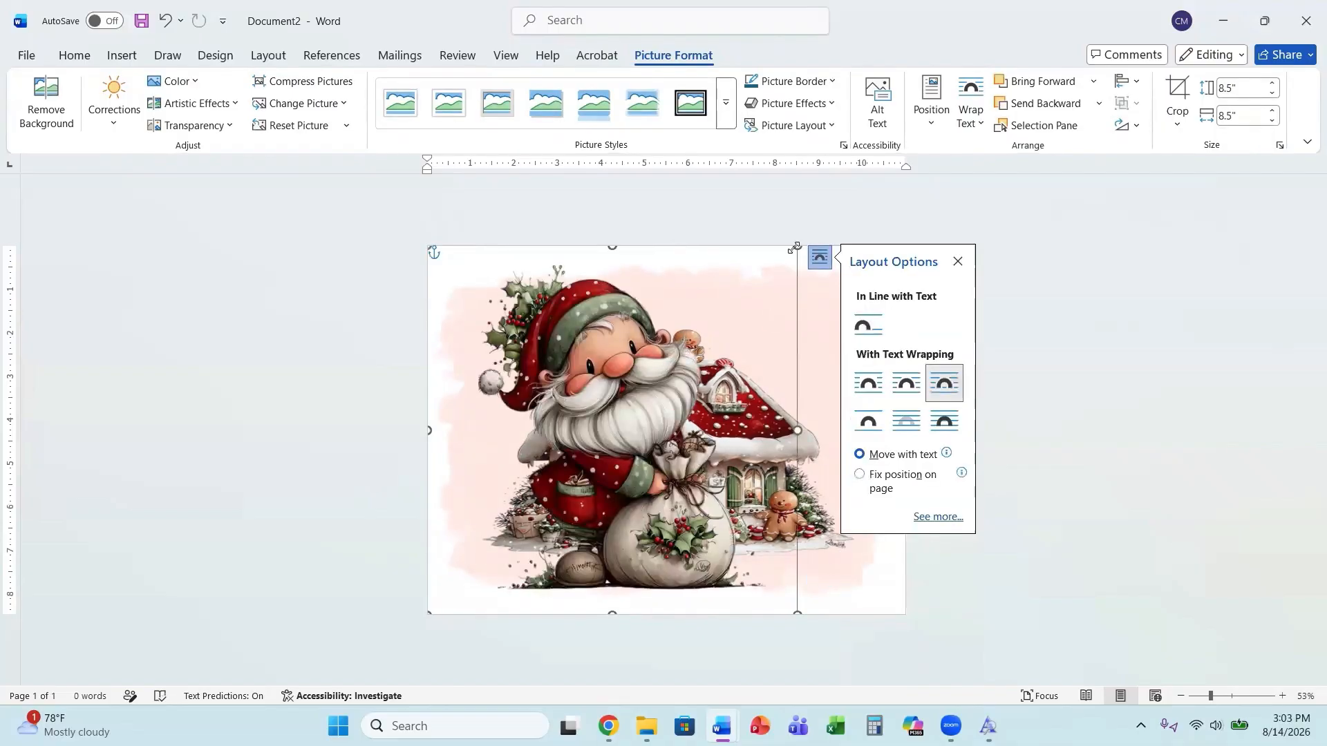
drag(797, 246, 662, 379)
Move the Santa picture onto the lower left corner of the house.
drag(622, 424, 574, 468)
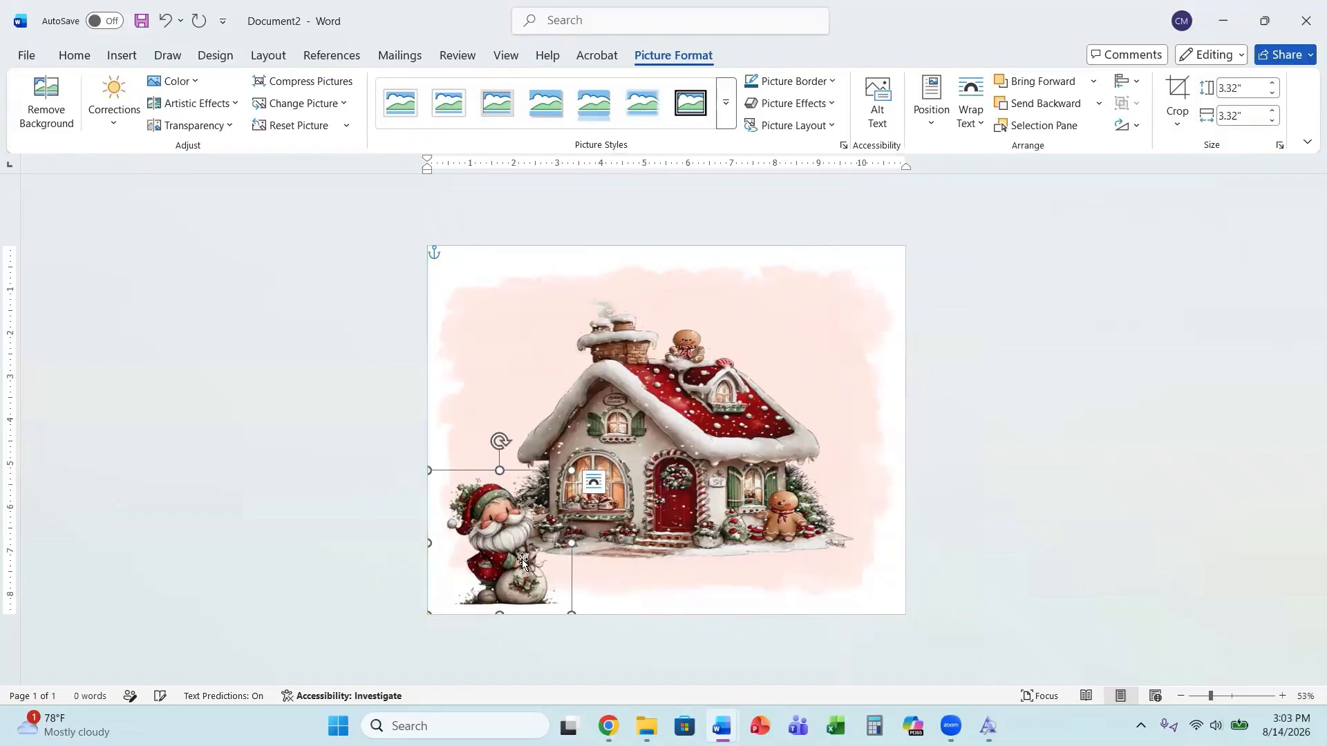
drag(529, 551, 579, 513)
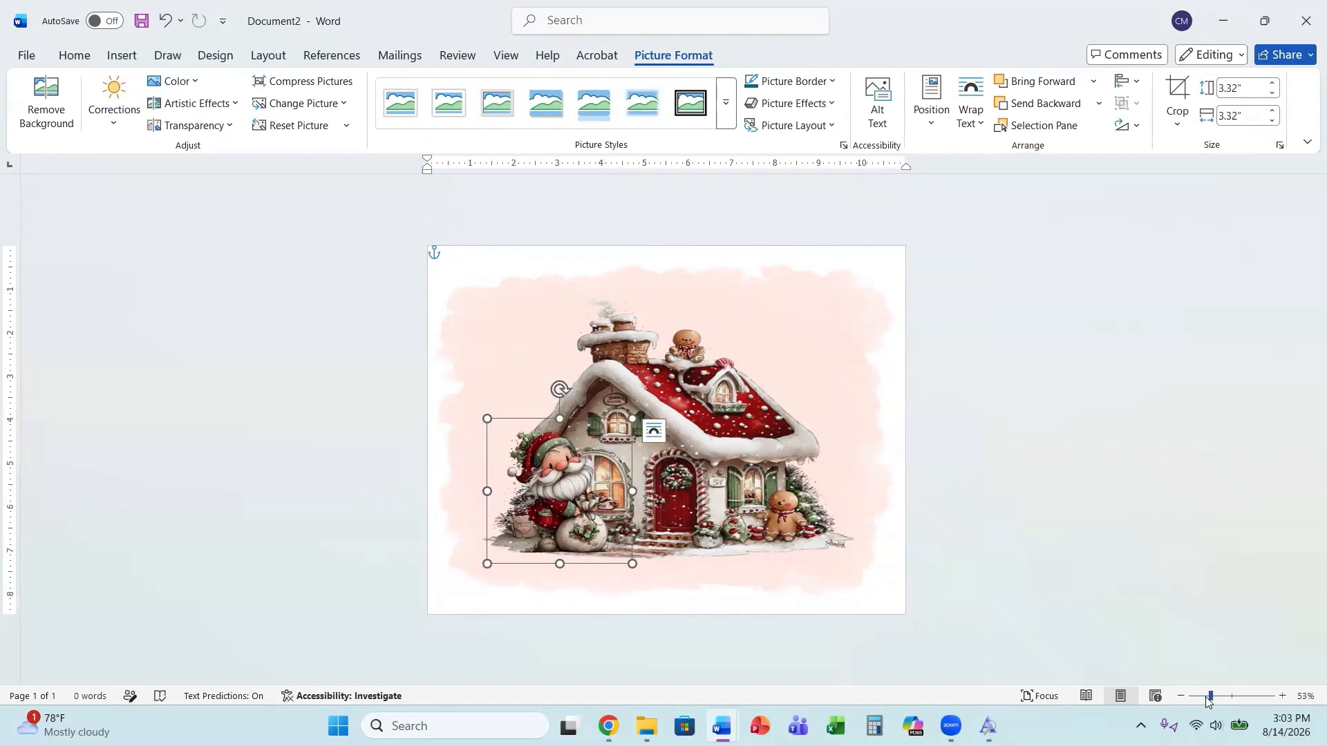
drag(1210, 698, 1207, 698)
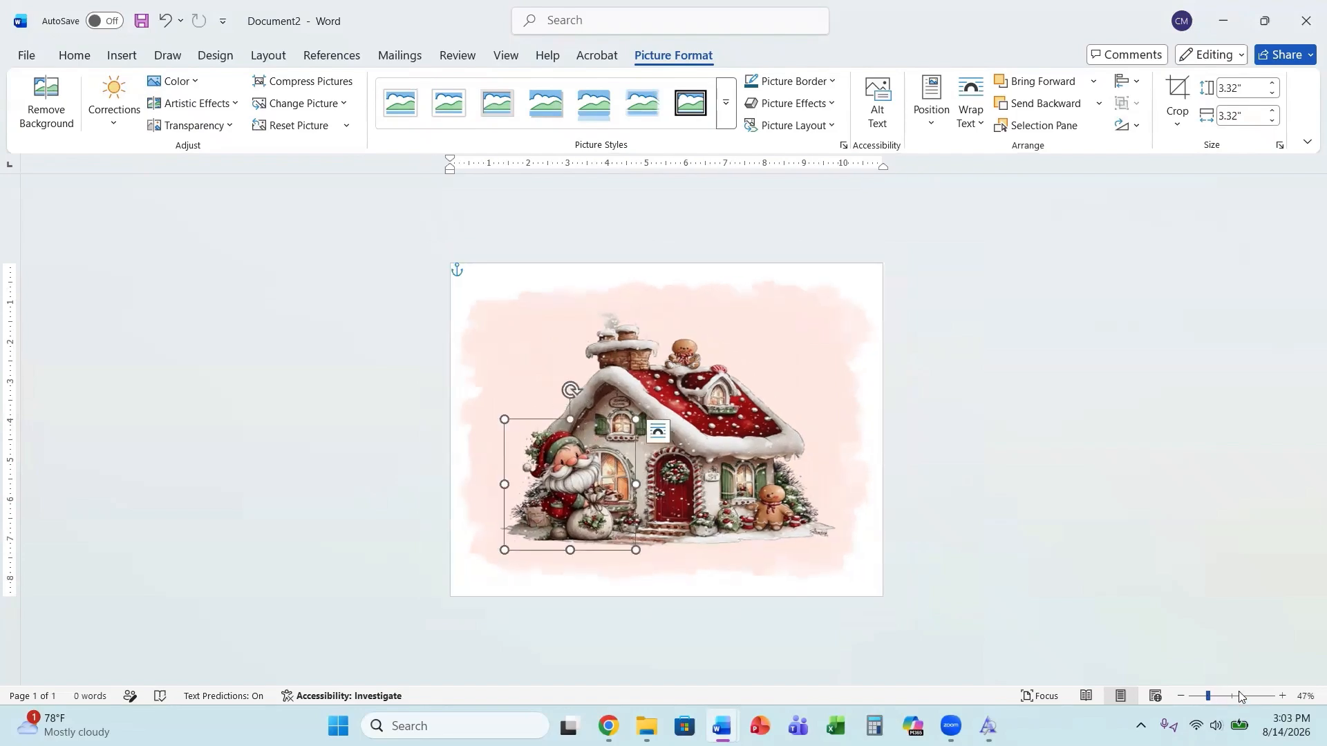
click(1229, 697)
scroll(1002, 508, down, 2)
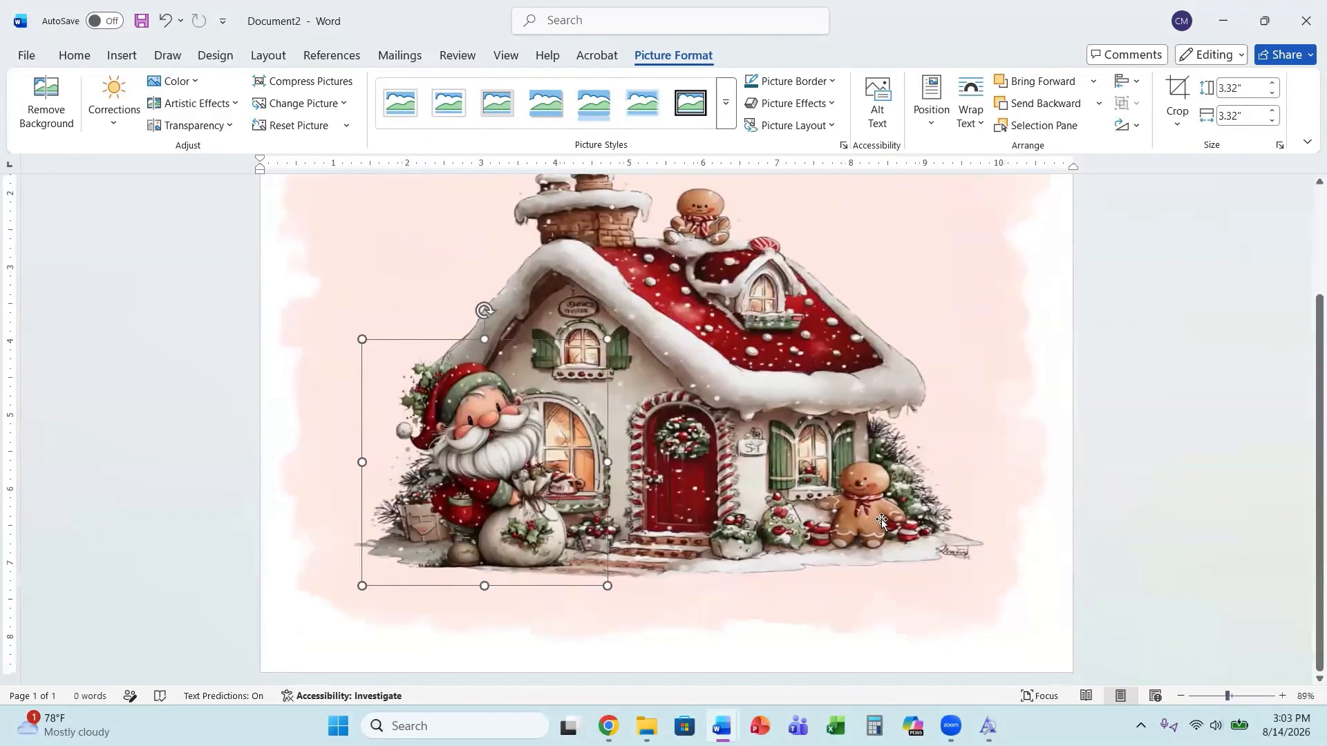
drag(554, 550, 525, 558)
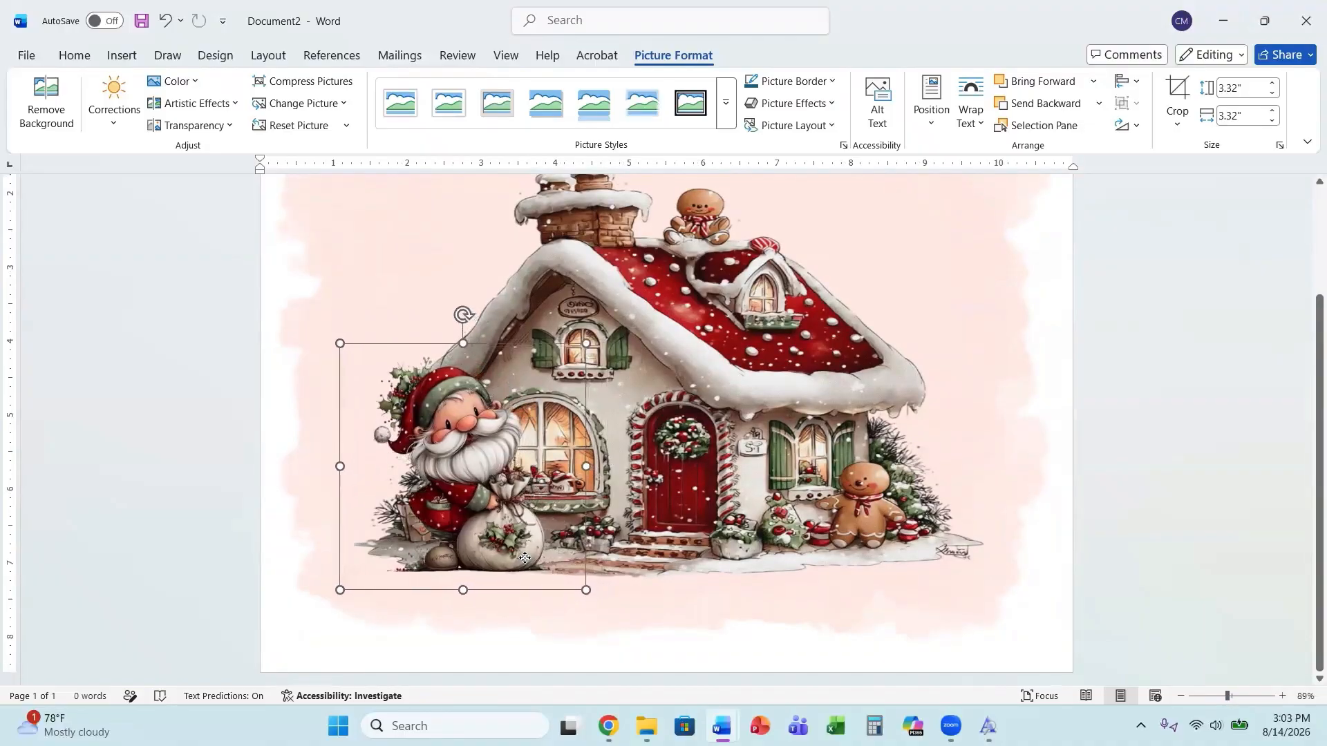
click(1209, 437)
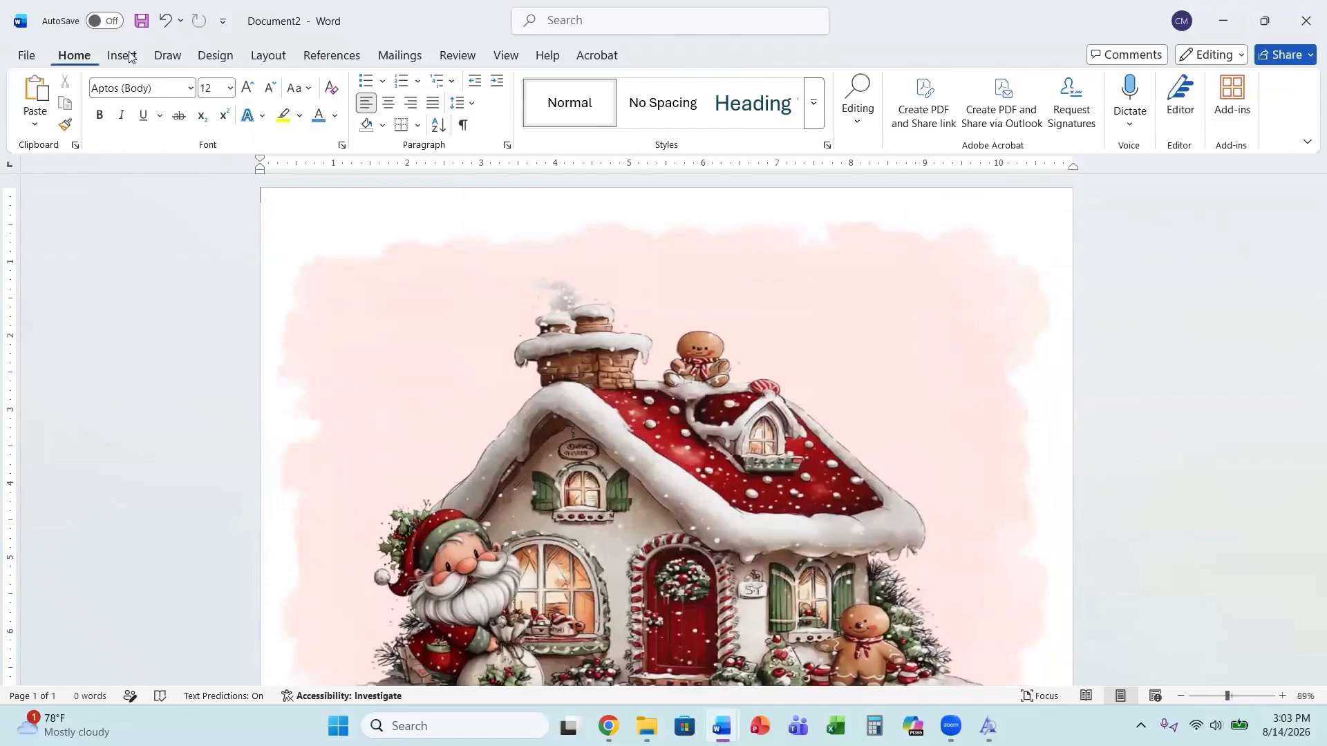
Insert the image Vintage Christmas Clipart Bundle (27), the wreath with a red bow, from the clipart folder.
click(123, 55)
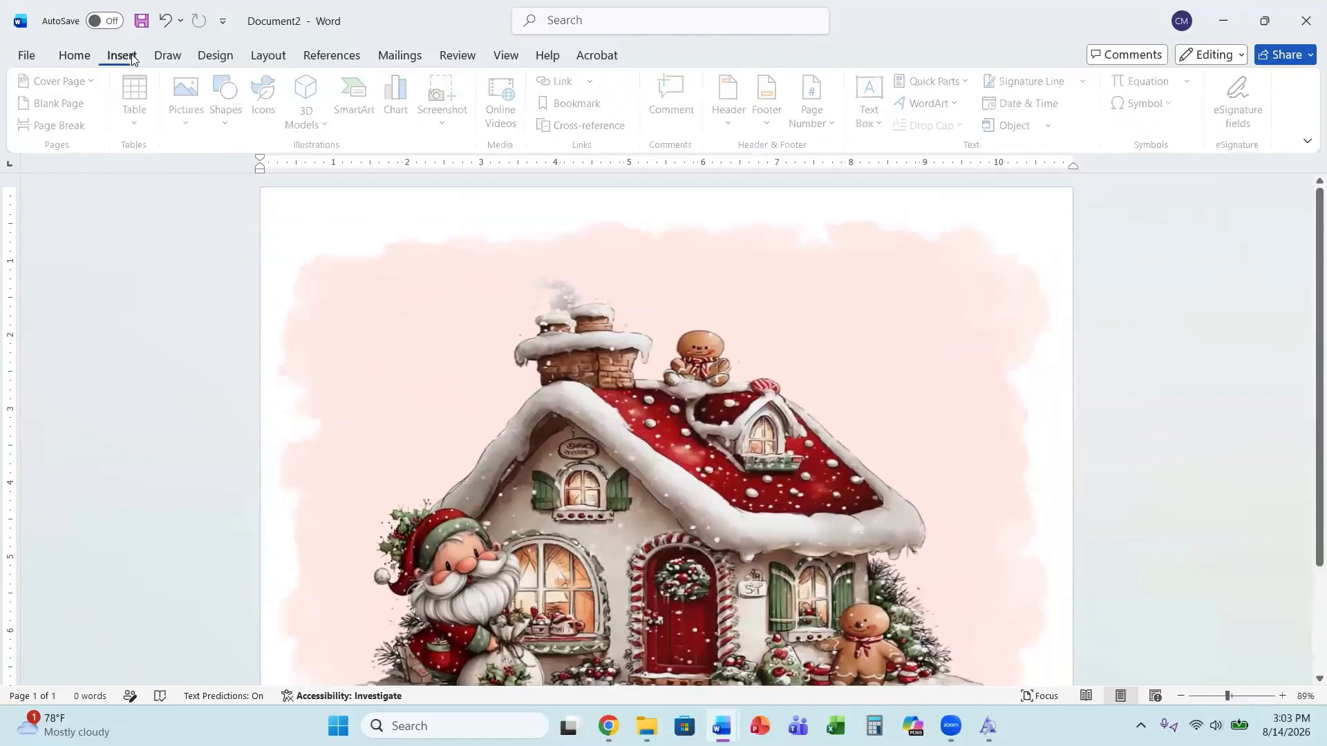
click(197, 123)
click(215, 175)
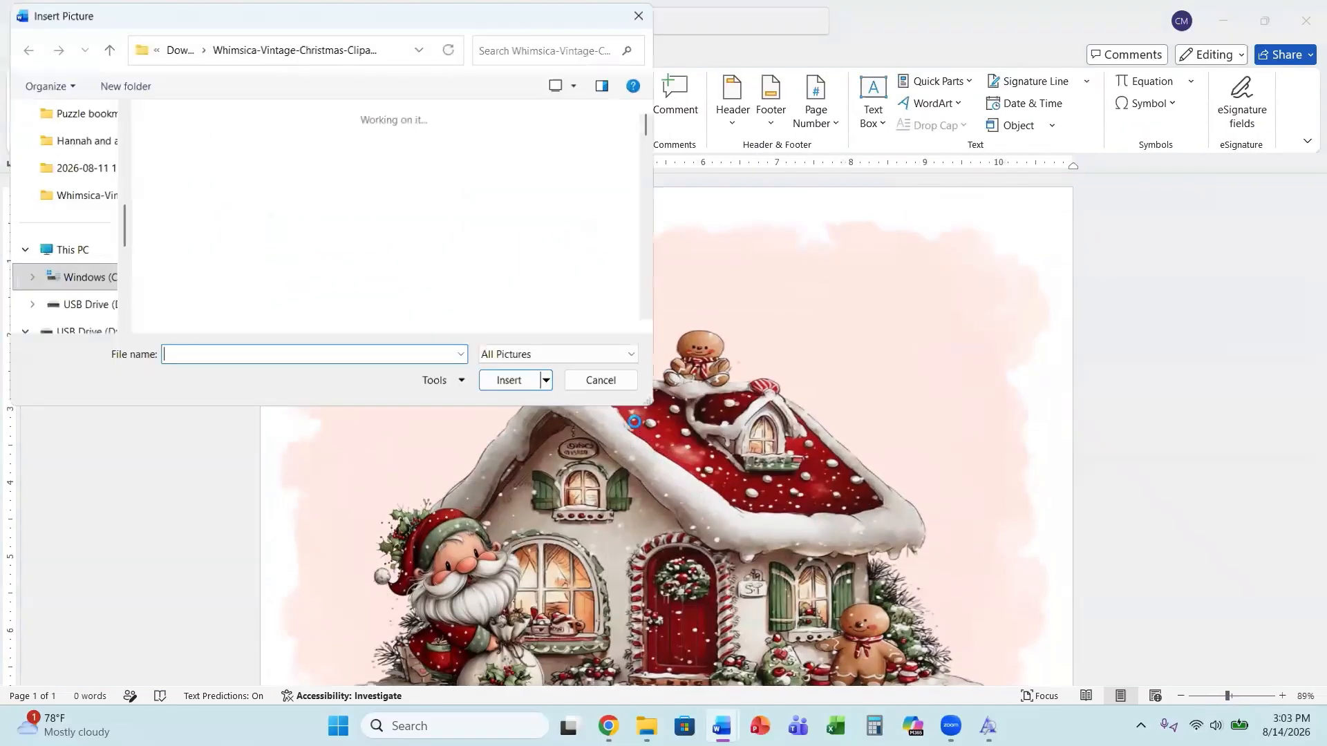
scroll(452, 277, down, 6)
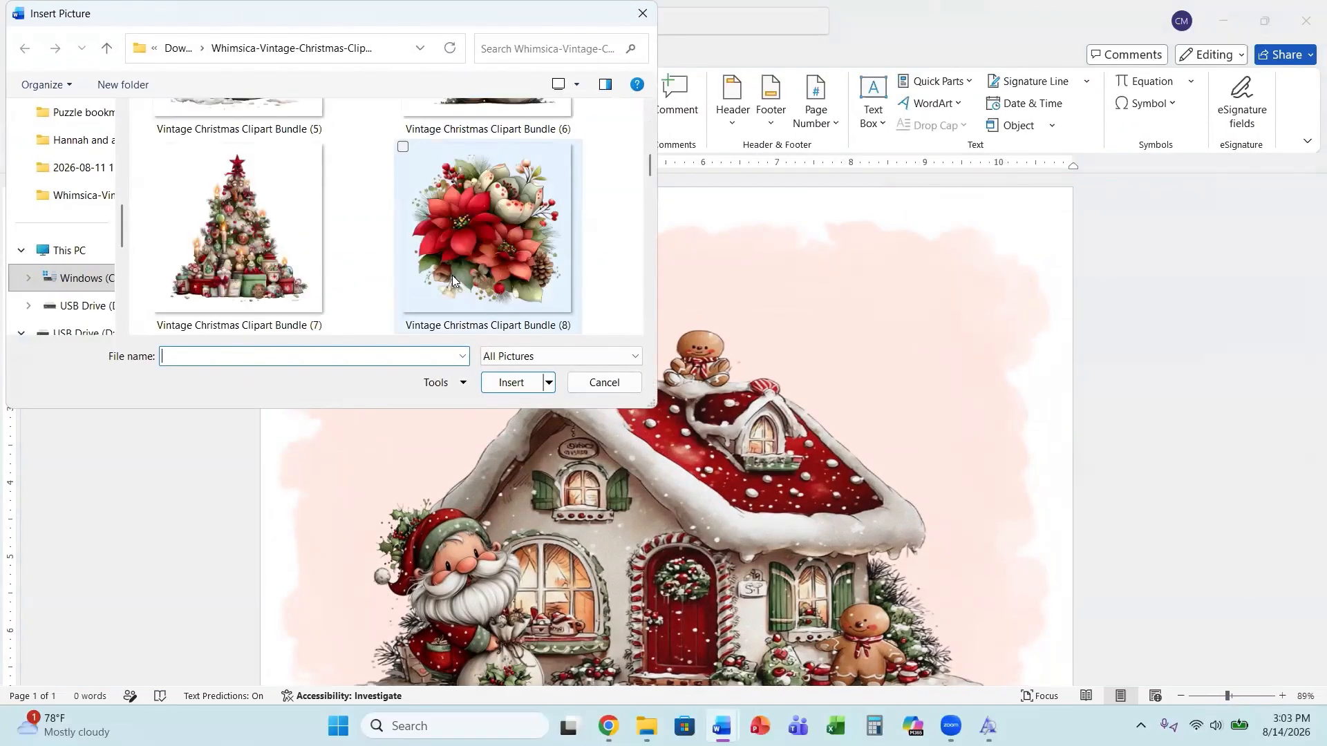
scroll(452, 275, down, 1)
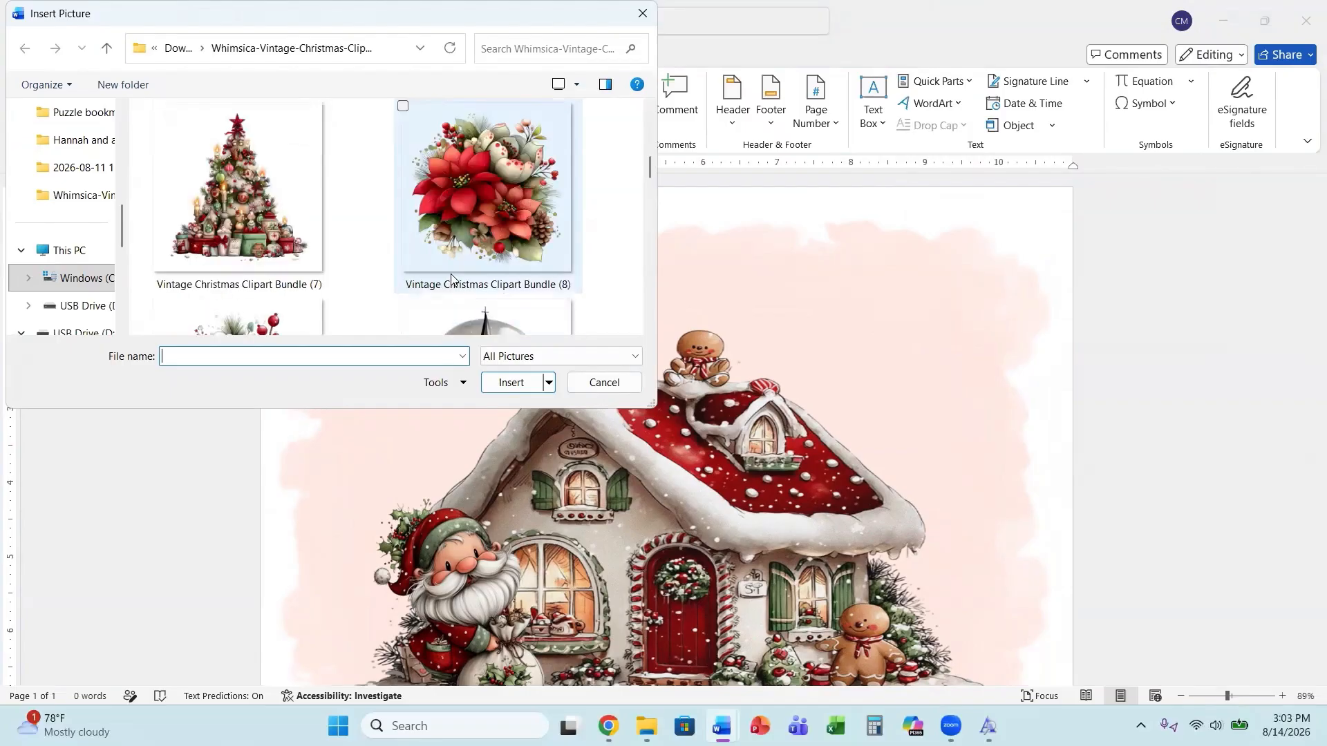
scroll(451, 277, down, 2)
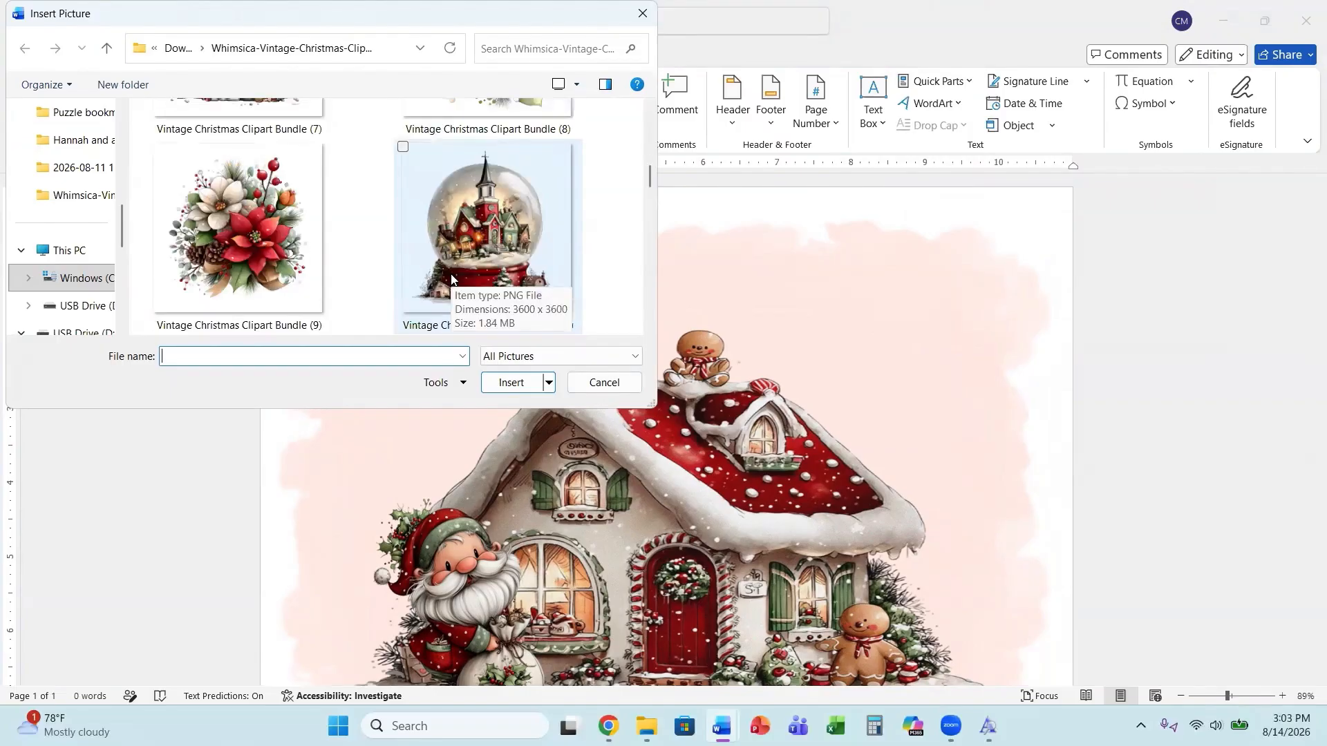
scroll(451, 277, down, 2)
scroll(449, 276, down, 2)
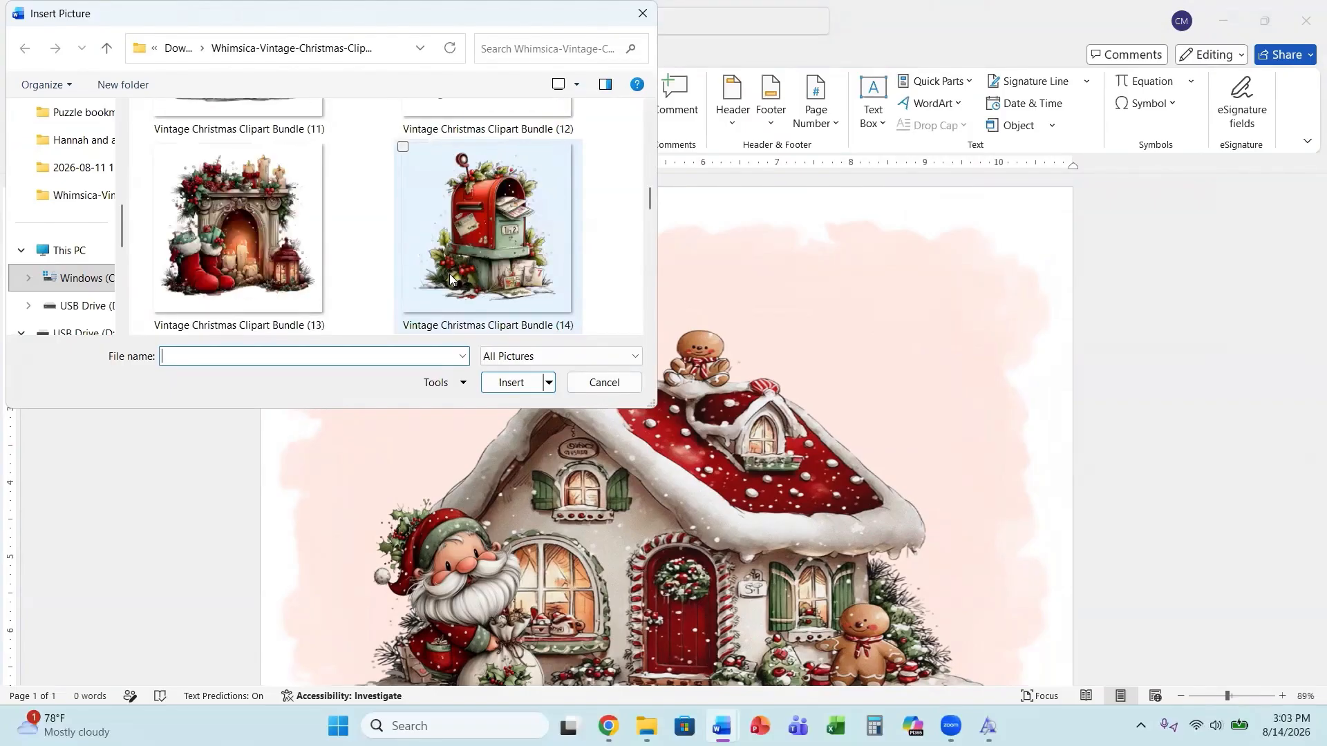
scroll(449, 273, down, 2)
scroll(448, 274, down, 2)
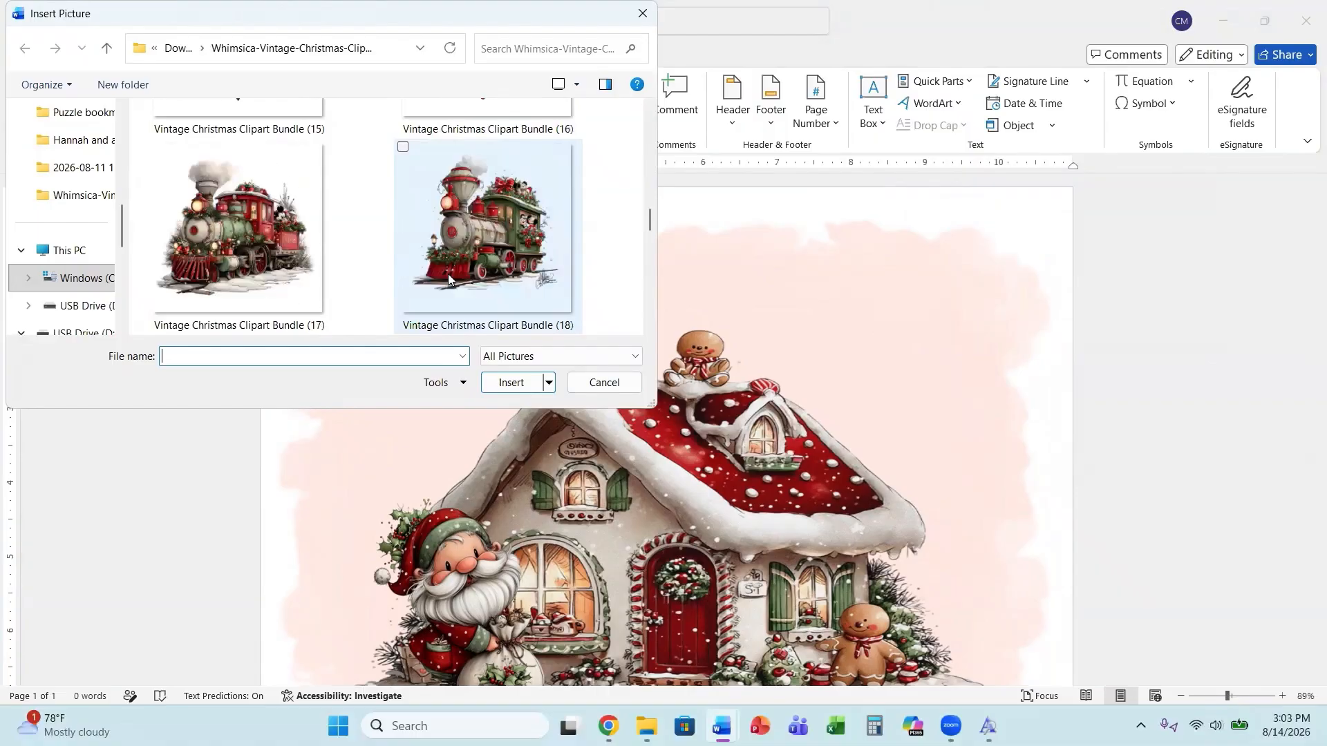
scroll(447, 274, down, 2)
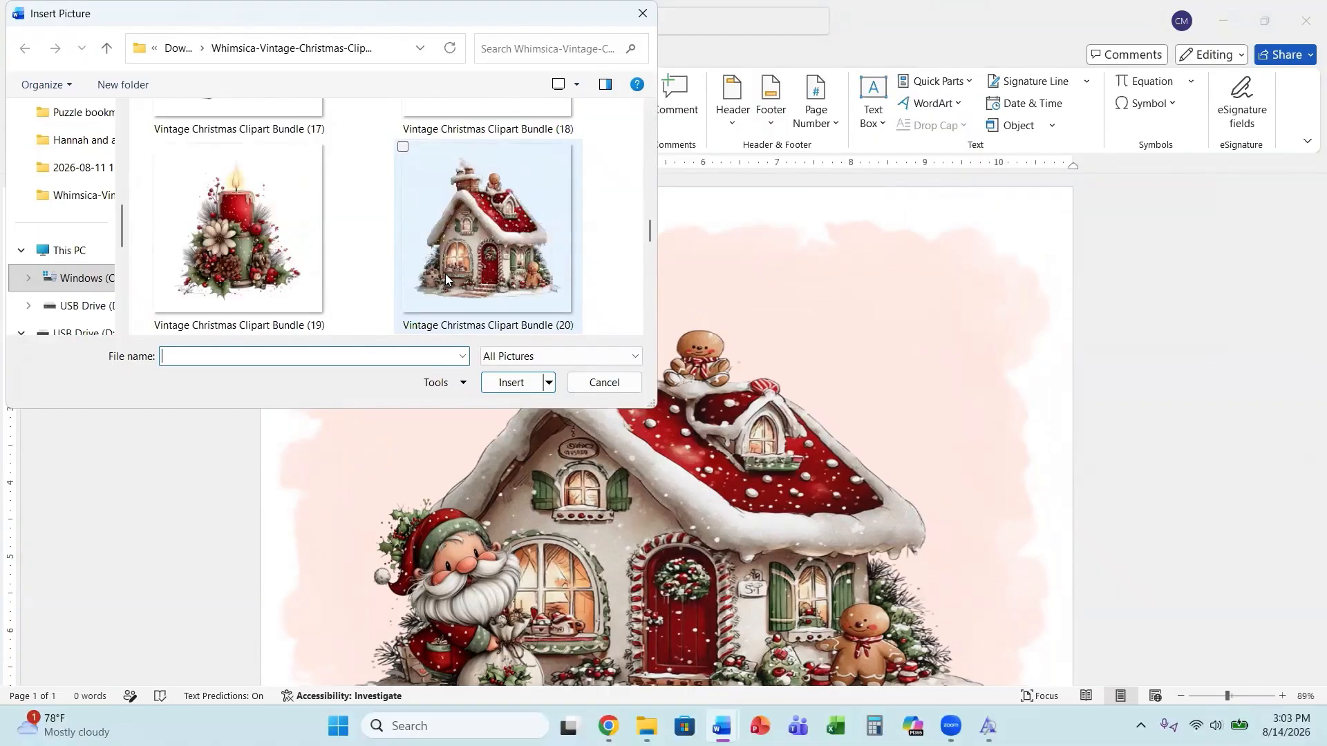
scroll(445, 274, down, 2)
scroll(436, 286, down, 1)
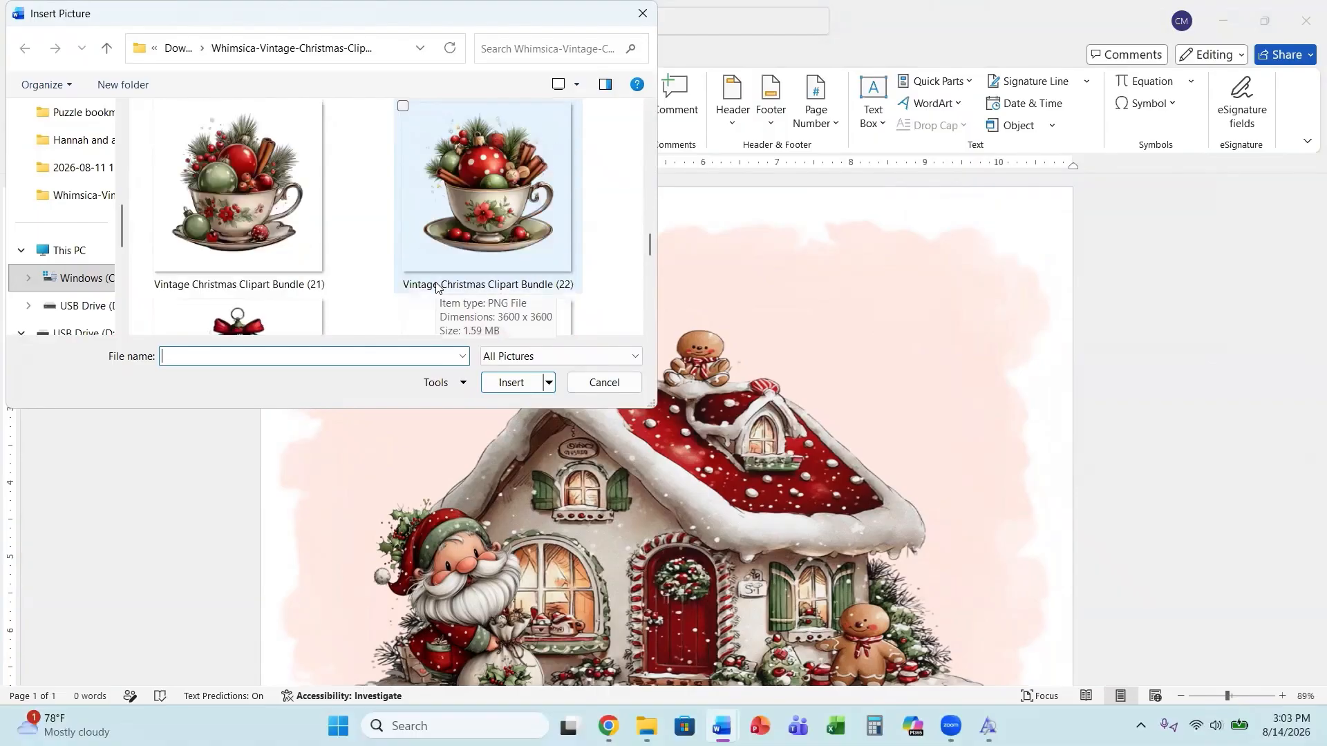
scroll(436, 286, up, 2)
scroll(435, 285, down, 4)
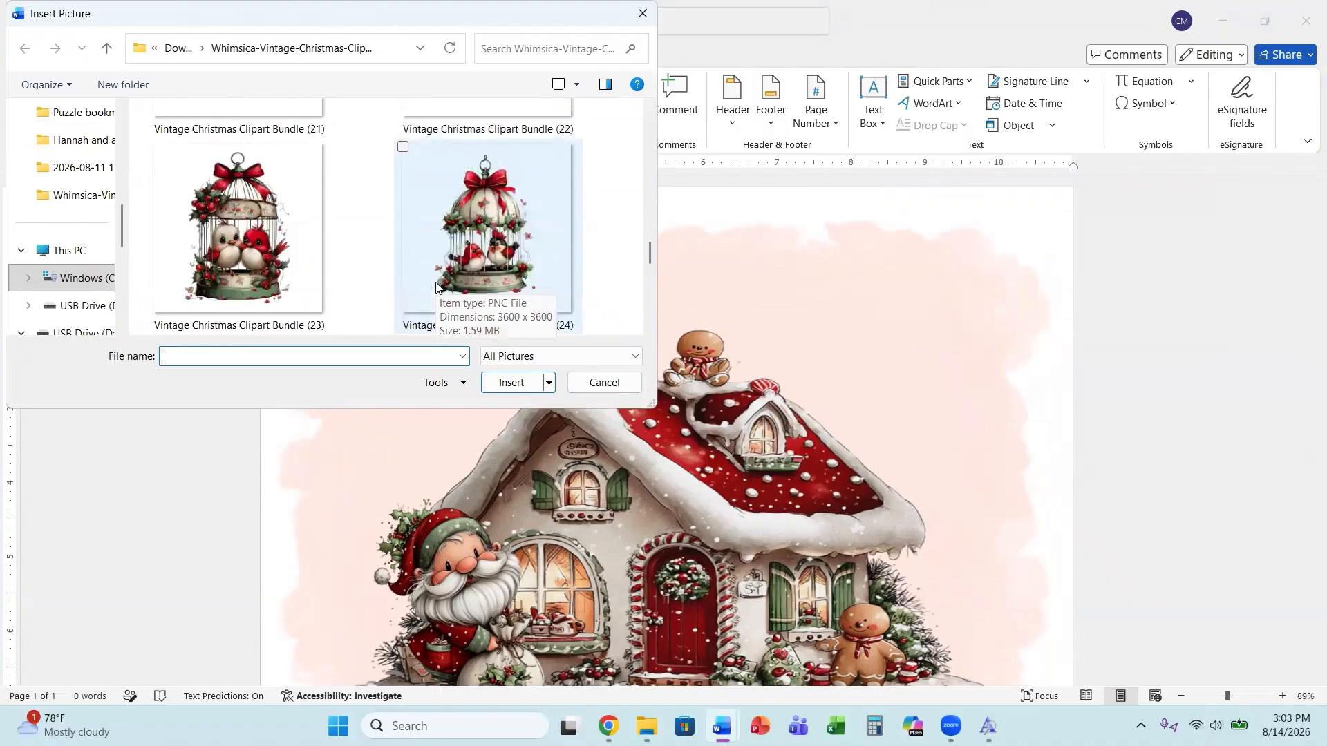
scroll(436, 281, down, 2)
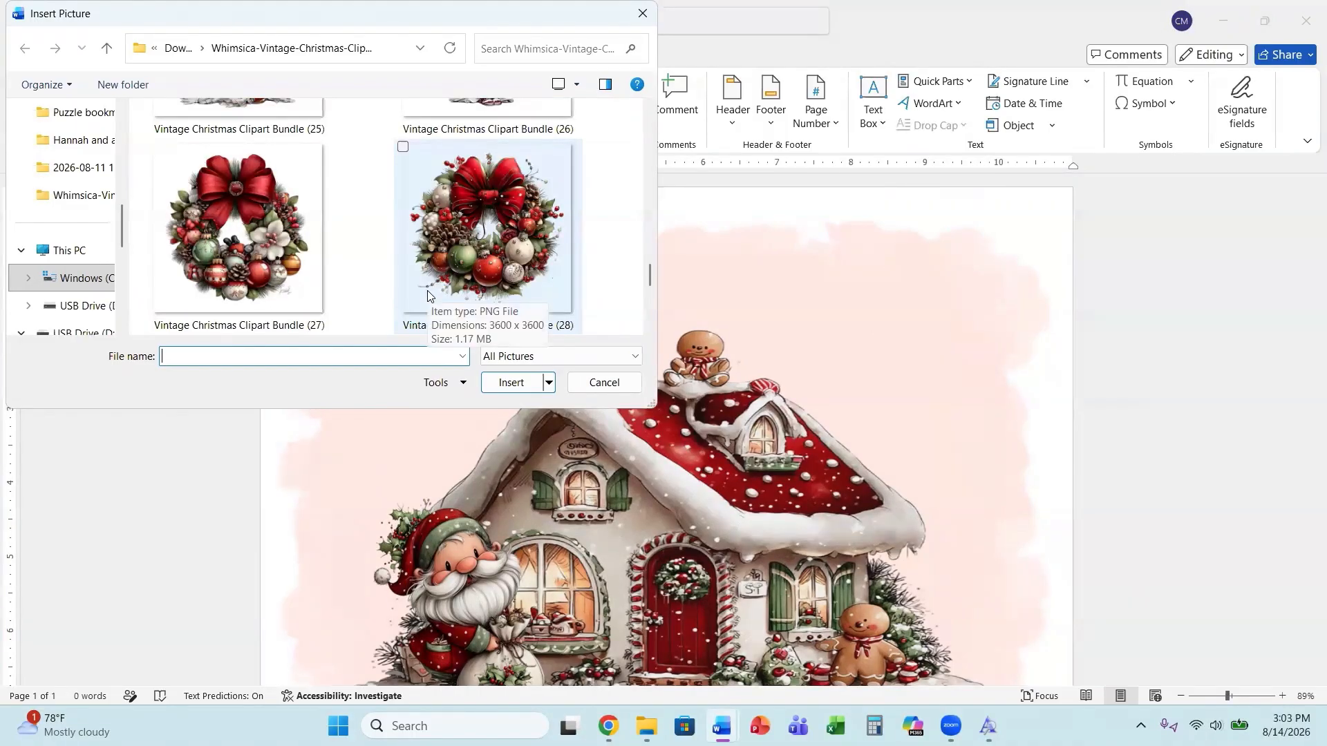
click(237, 266)
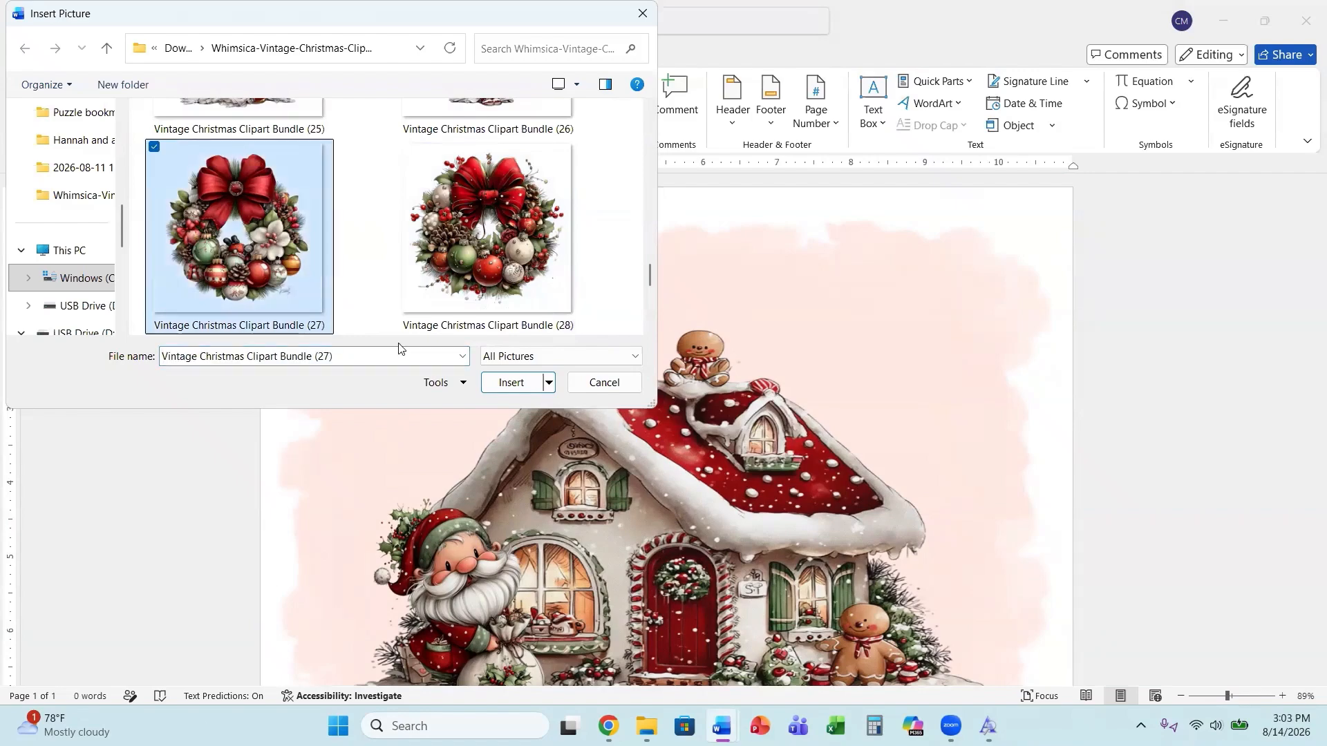
click(490, 382)
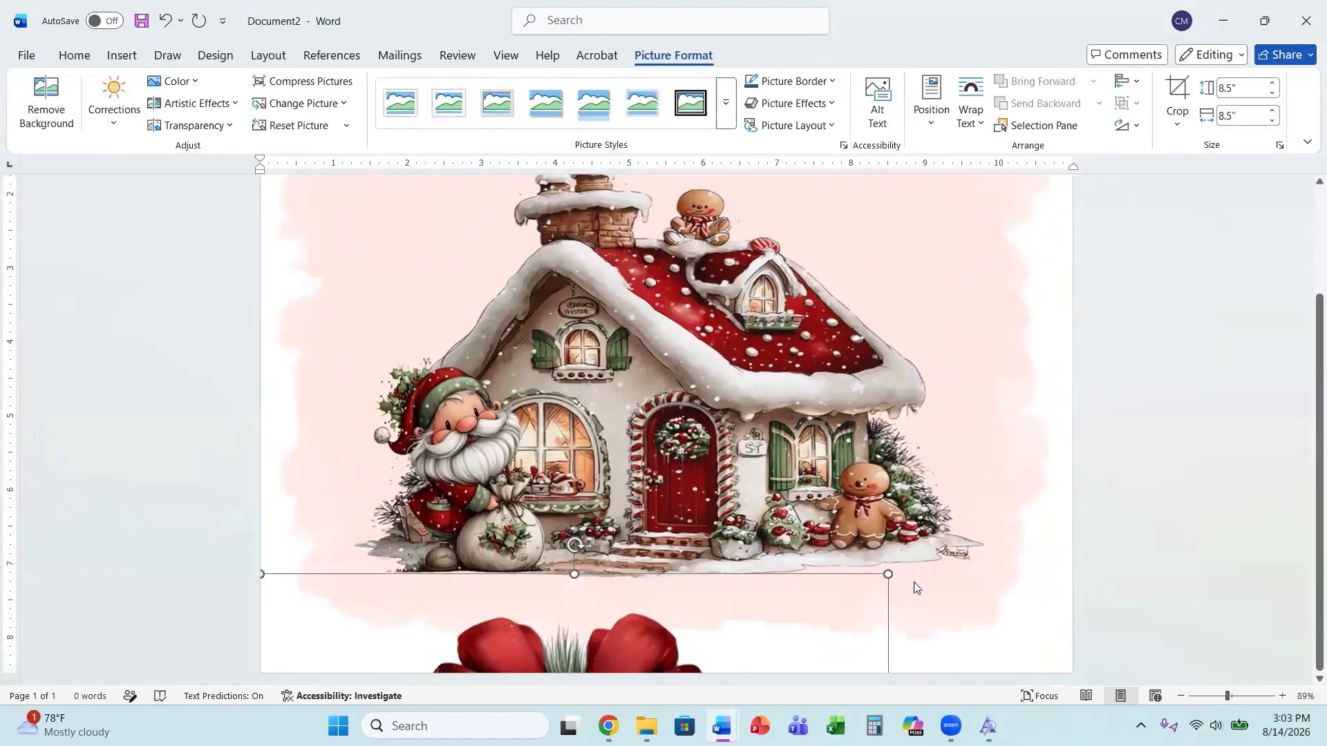
Set the wreath picture's text wrapping to Through and shrink it to about 3.56 inches square.
click(911, 586)
click(1035, 555)
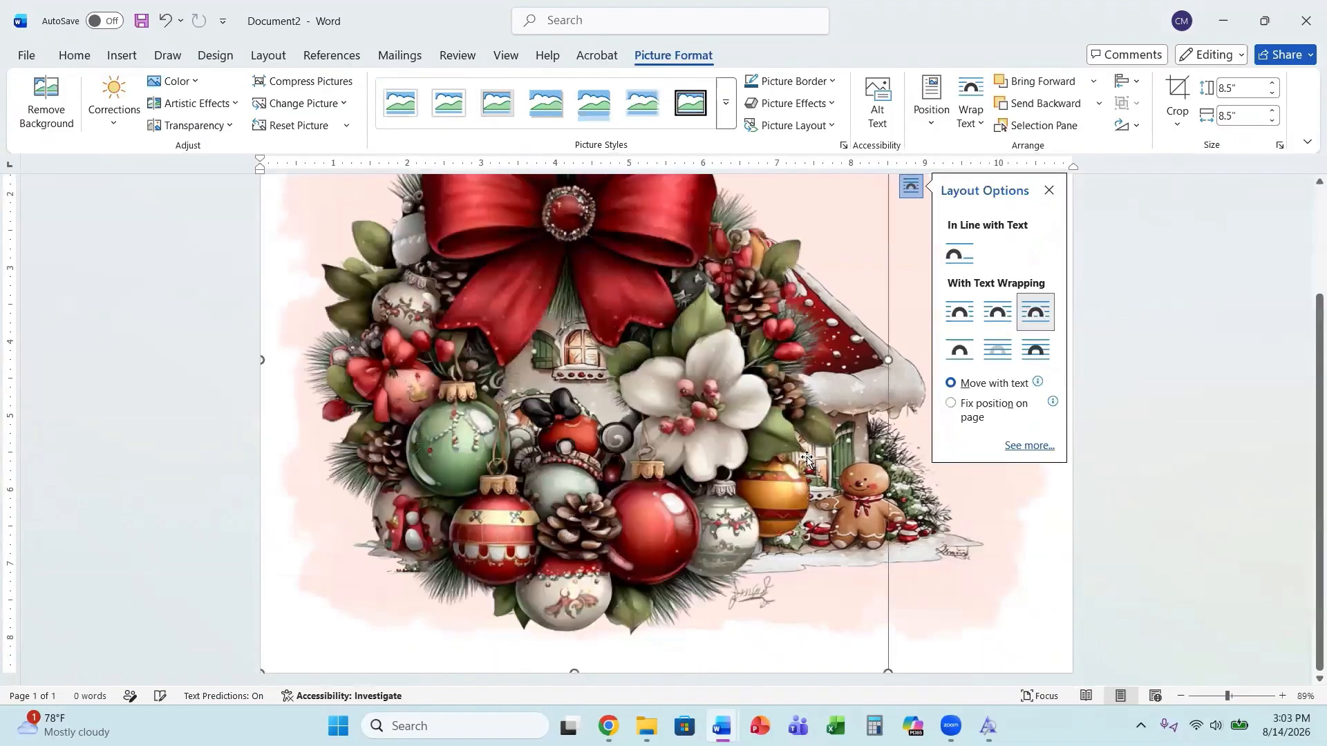
scroll(859, 279, up, 3)
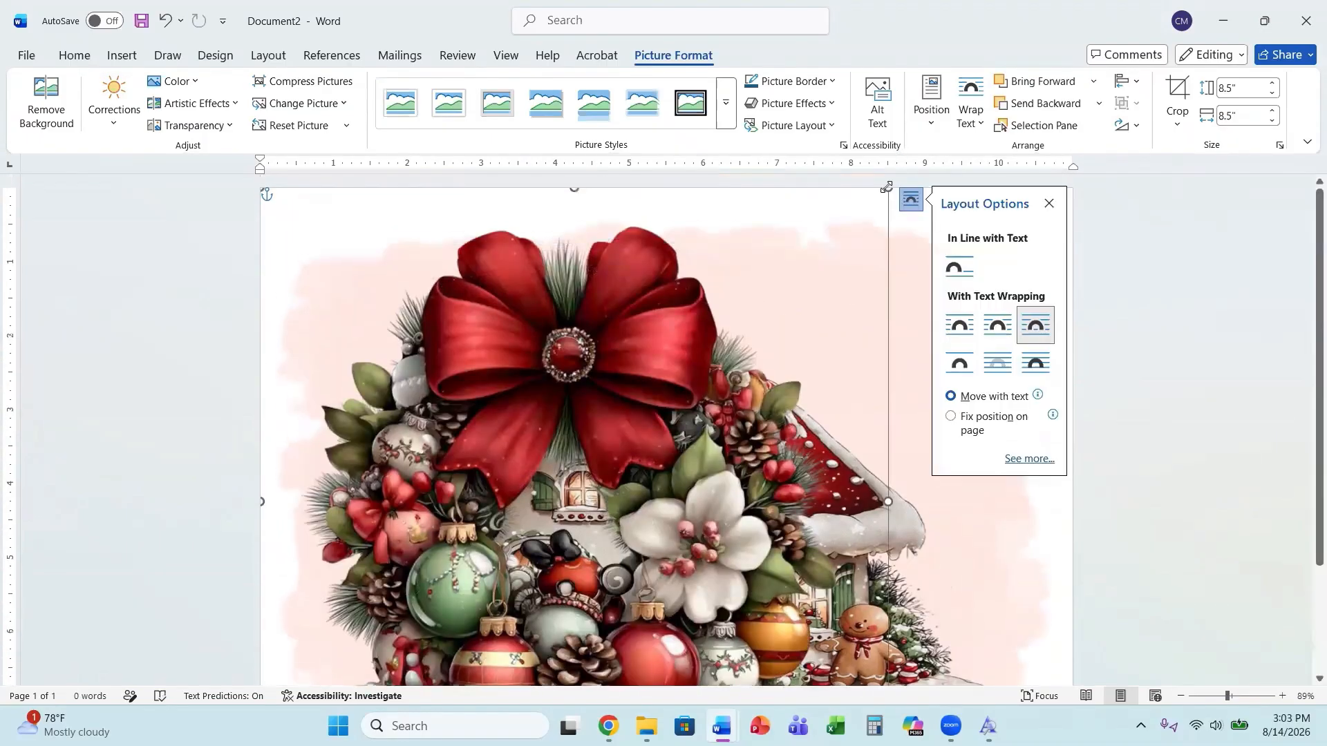
drag(887, 197, 781, 295)
Shrink the wreath to about 1.2 inches square and place it on the house's front door.
drag(644, 410, 523, 552)
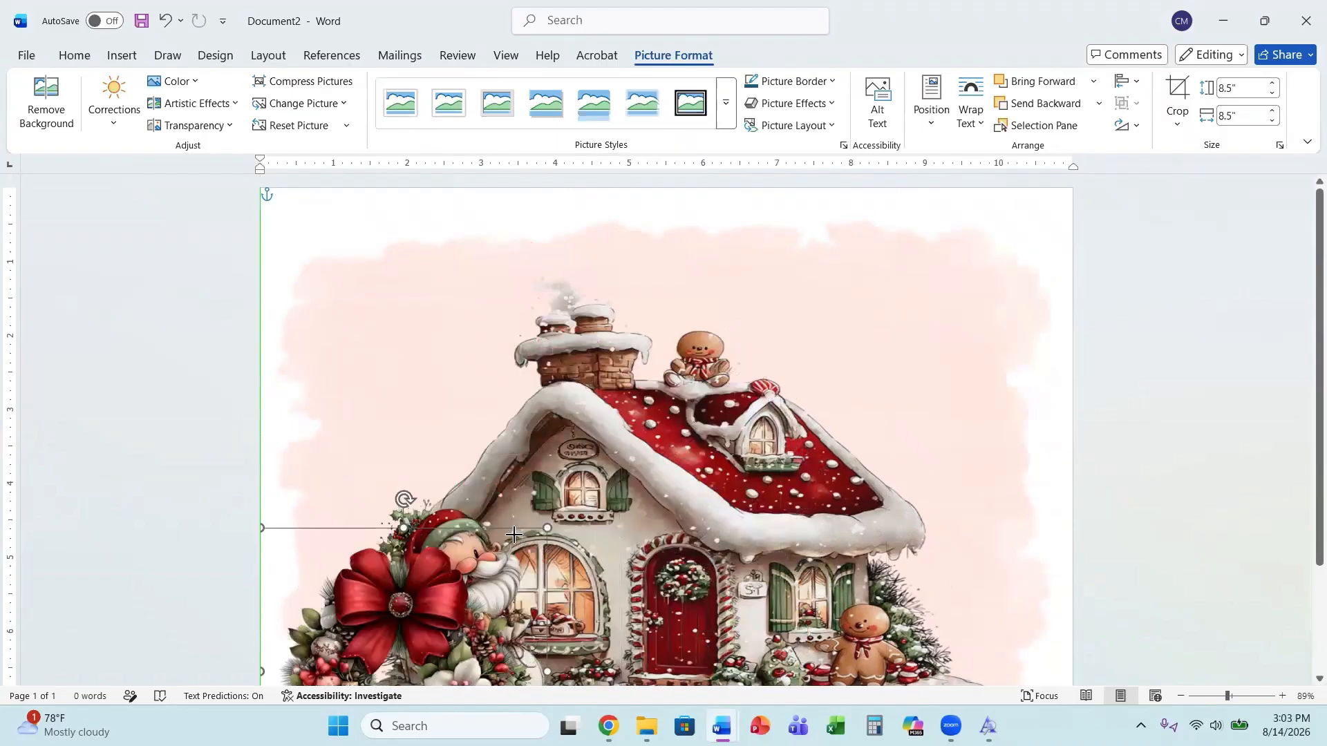
scroll(402, 517, down, 3)
drag(401, 517, 707, 456)
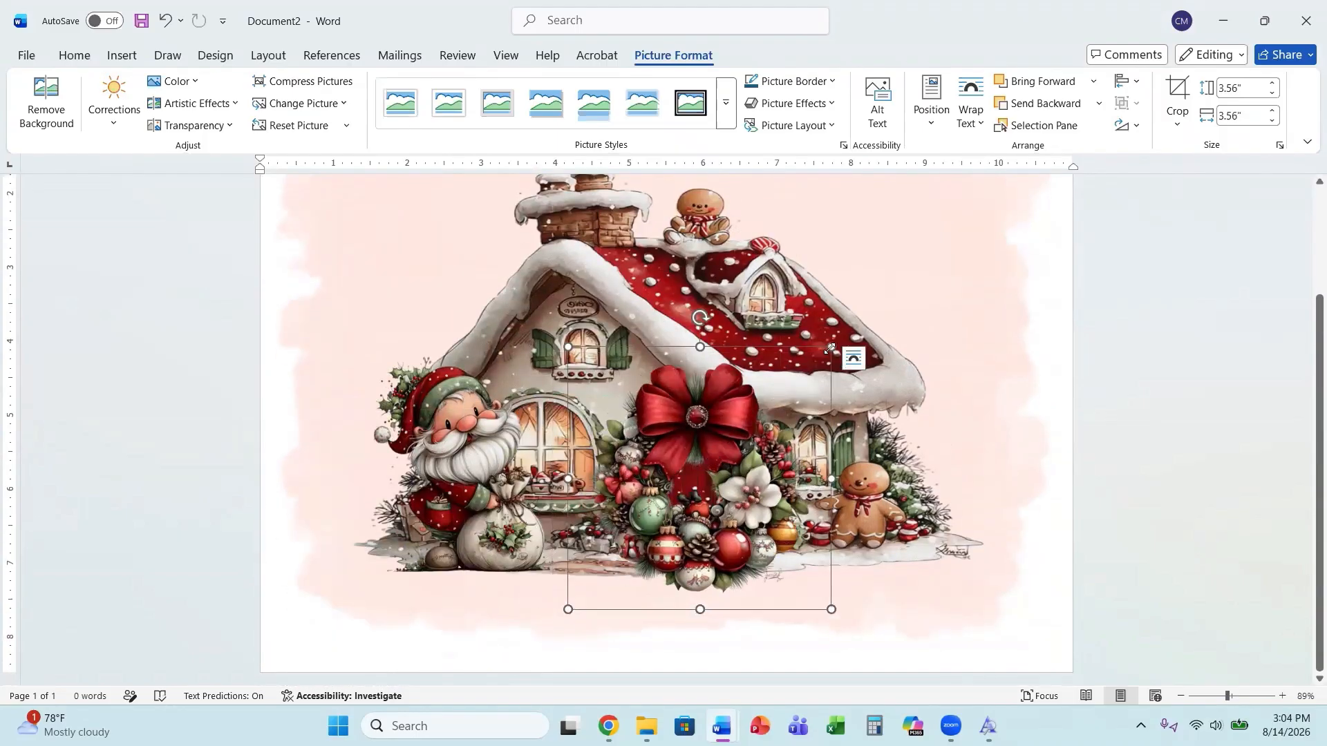
drag(830, 348, 657, 521)
drag(624, 573, 680, 468)
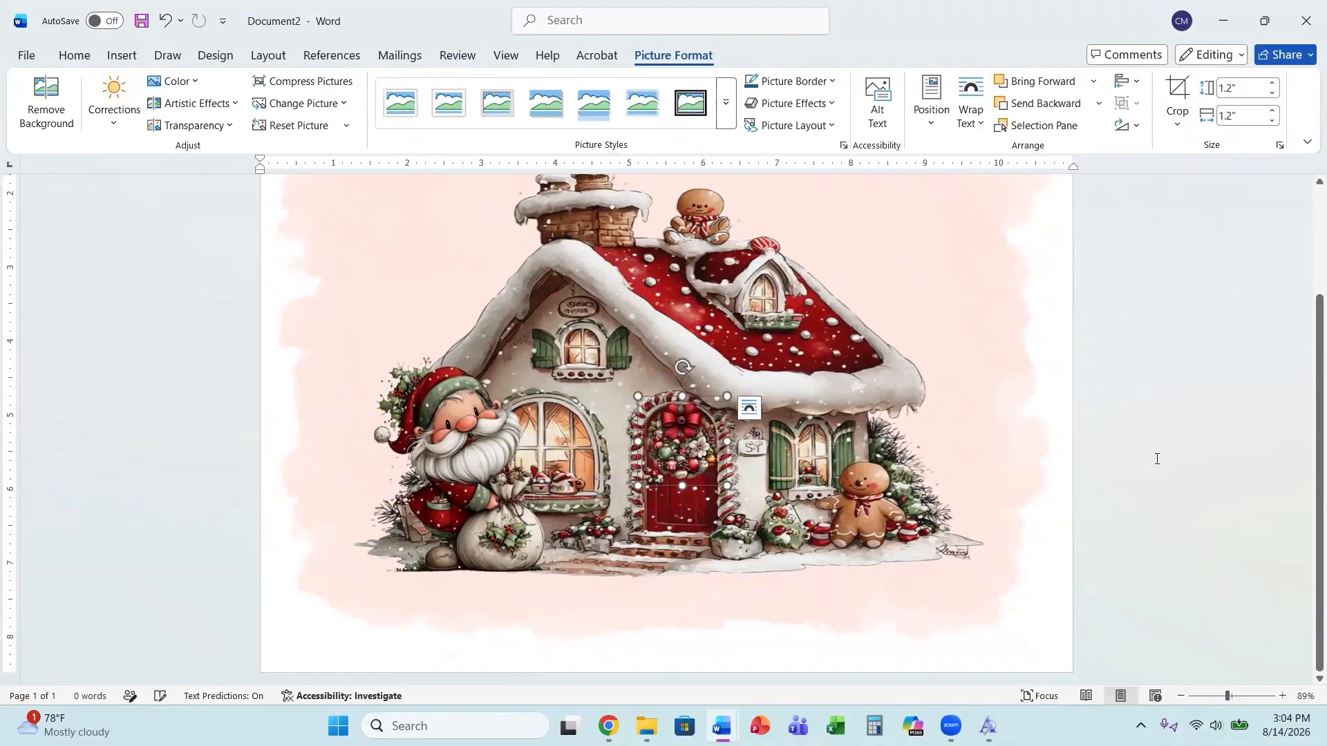
Nudge the wreath slightly lower so it sits neatly on the front door.
click(1167, 452)
scroll(1028, 533, down, 3)
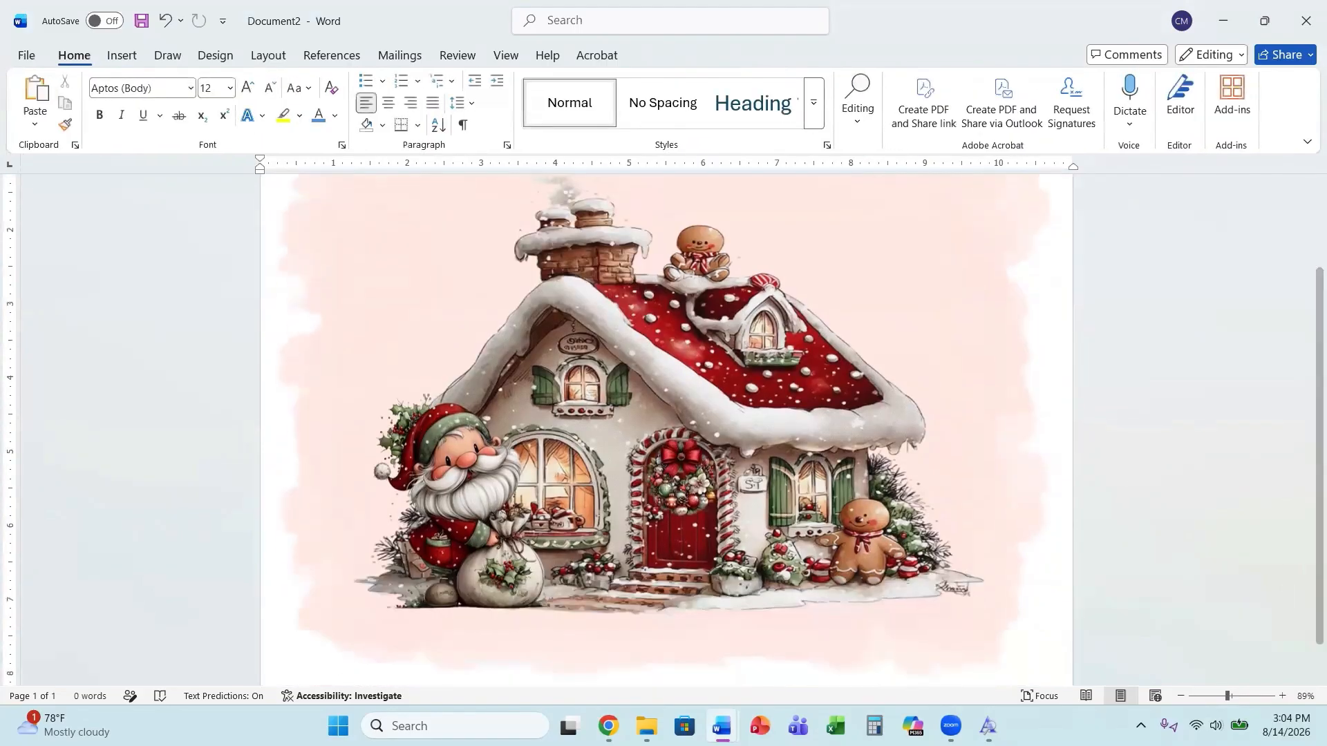
drag(1227, 700, 1253, 699)
scroll(785, 500, down, 10)
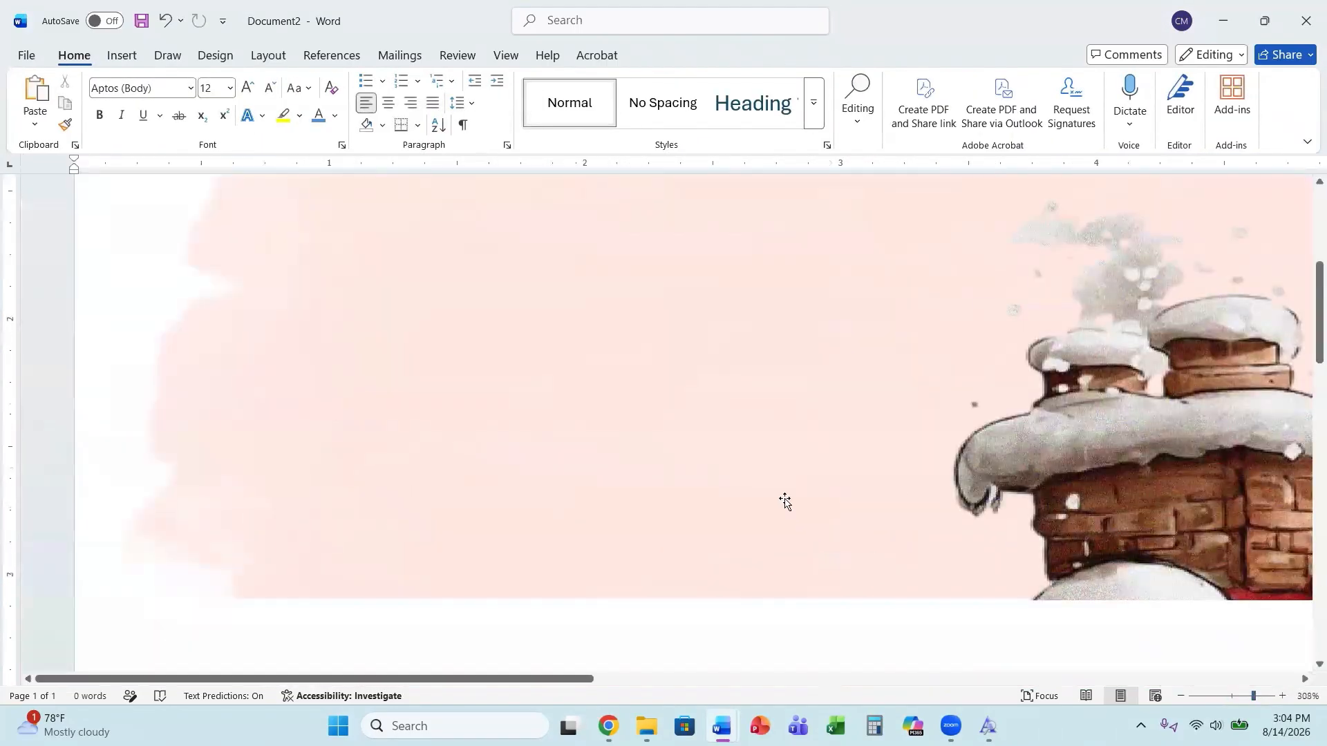
scroll(845, 442, down, 5)
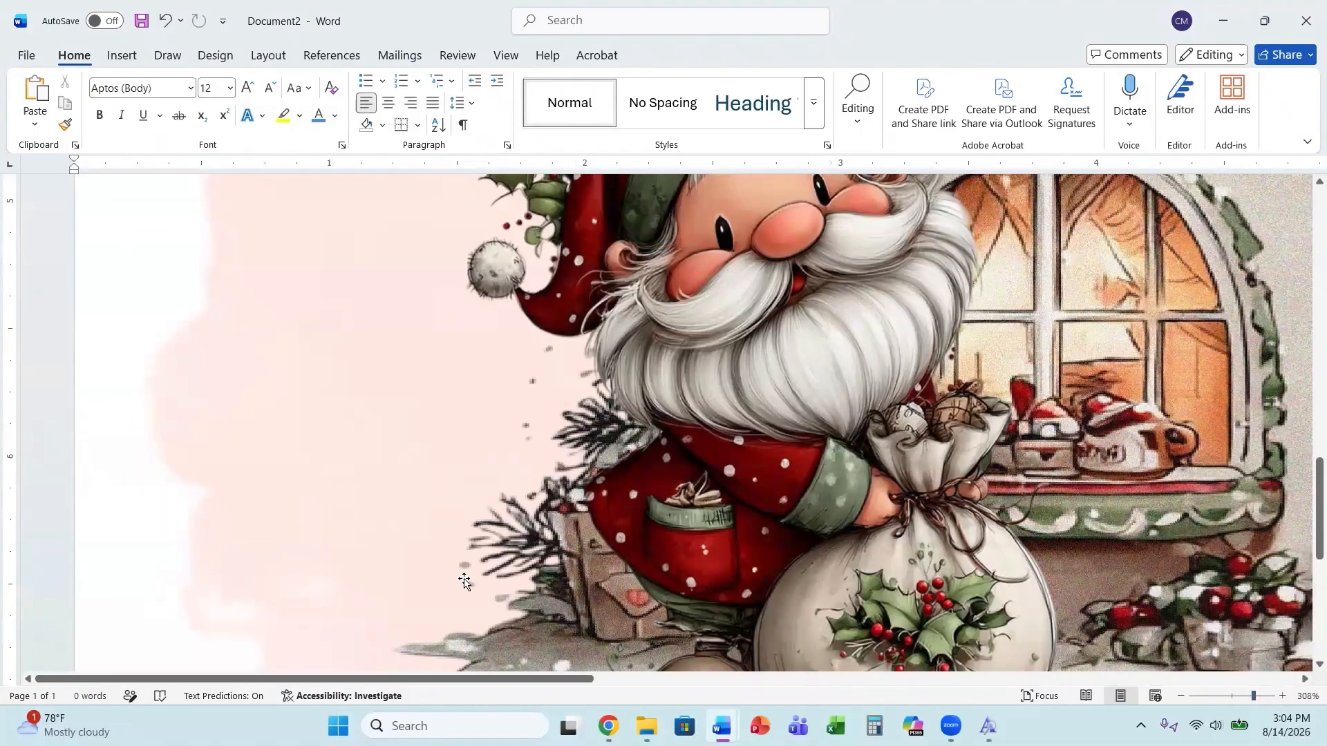
drag(132, 685, 380, 685)
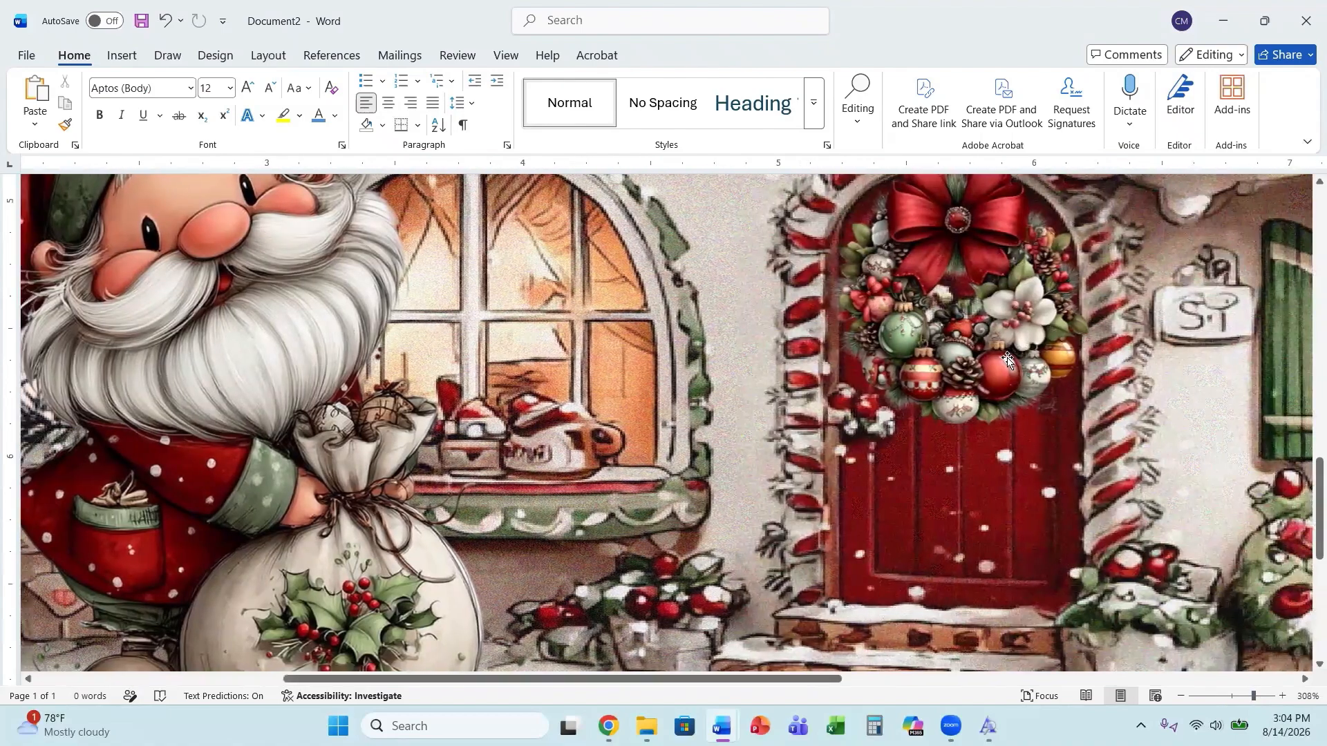
drag(977, 371, 977, 389)
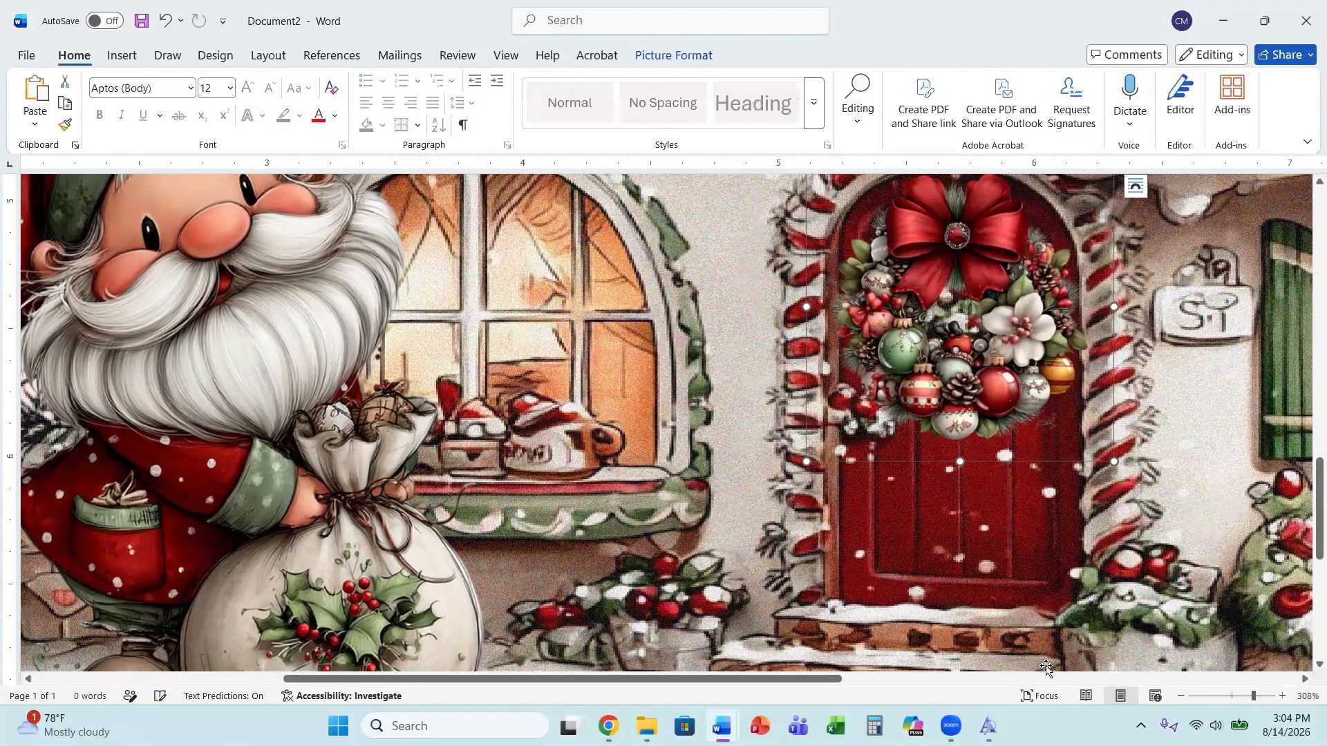
click(1215, 696)
click(1173, 461)
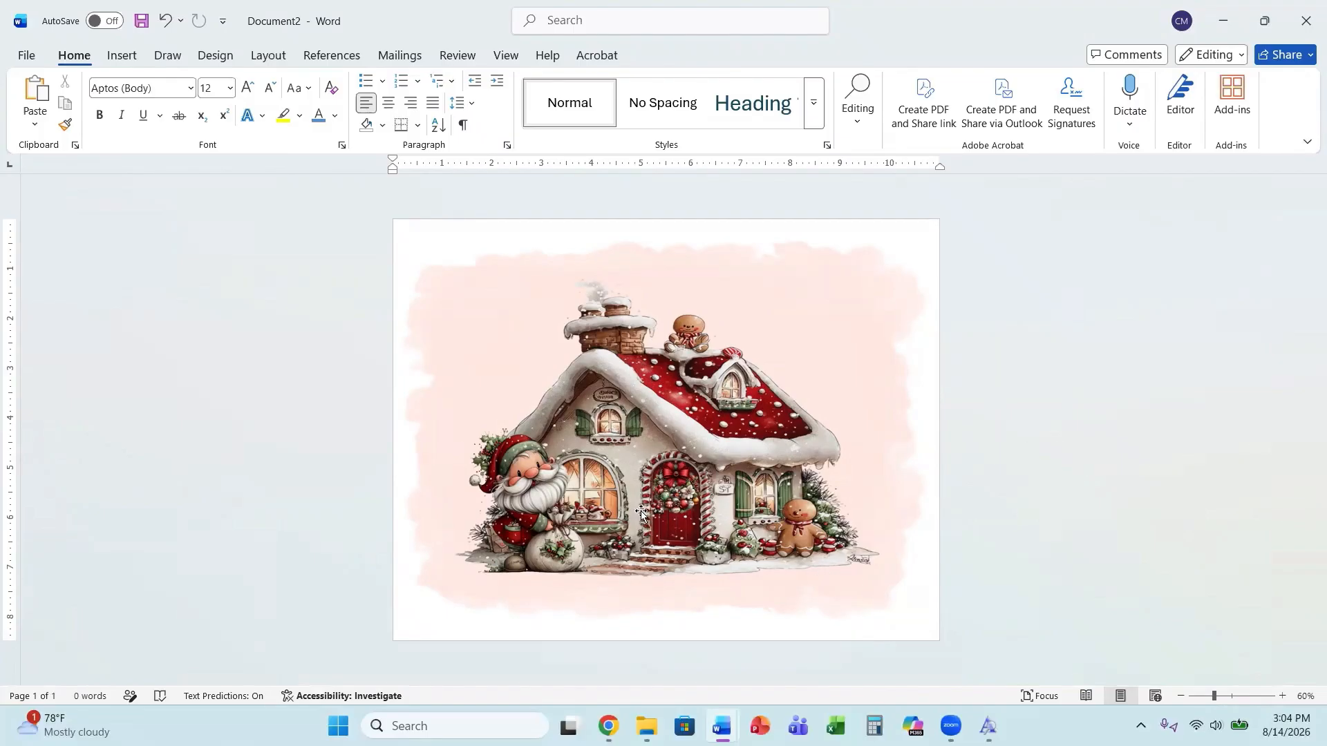
Open the print settings and select the EPSON ET-2840 Series printer.
click(25, 56)
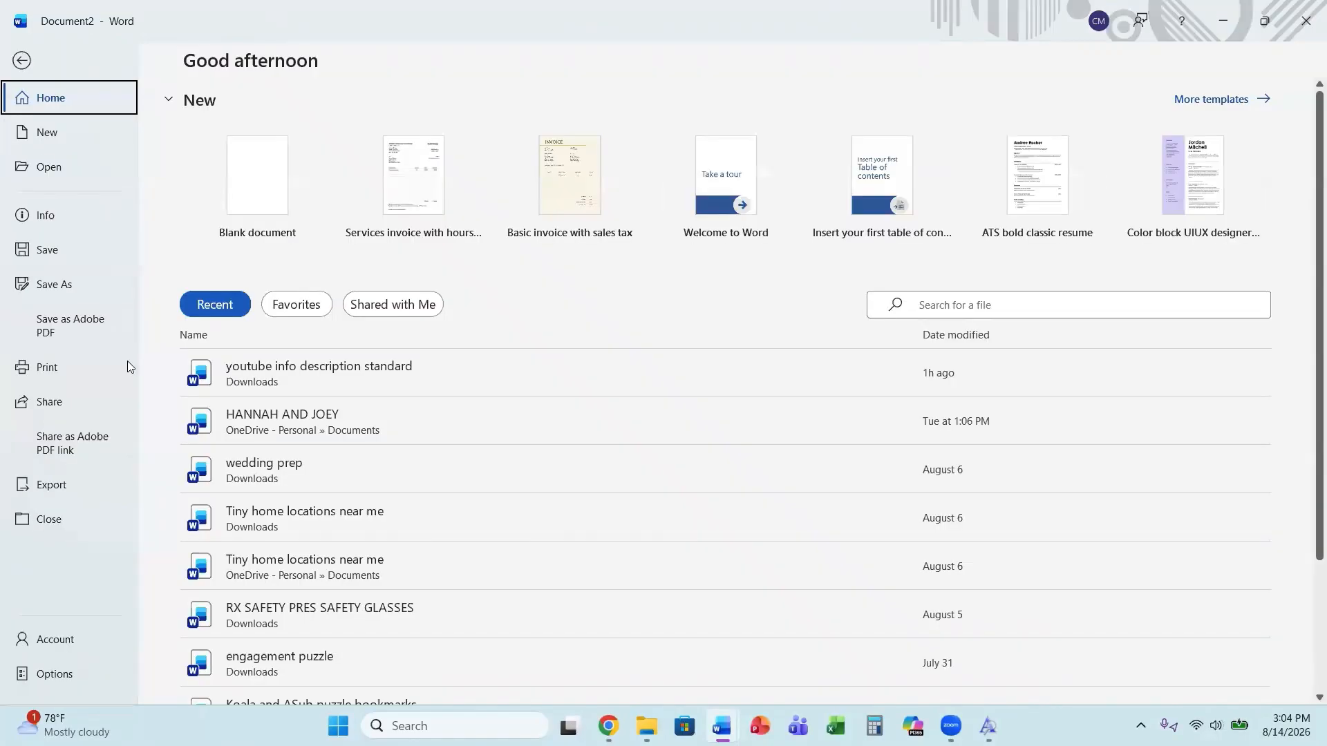
click(41, 368)
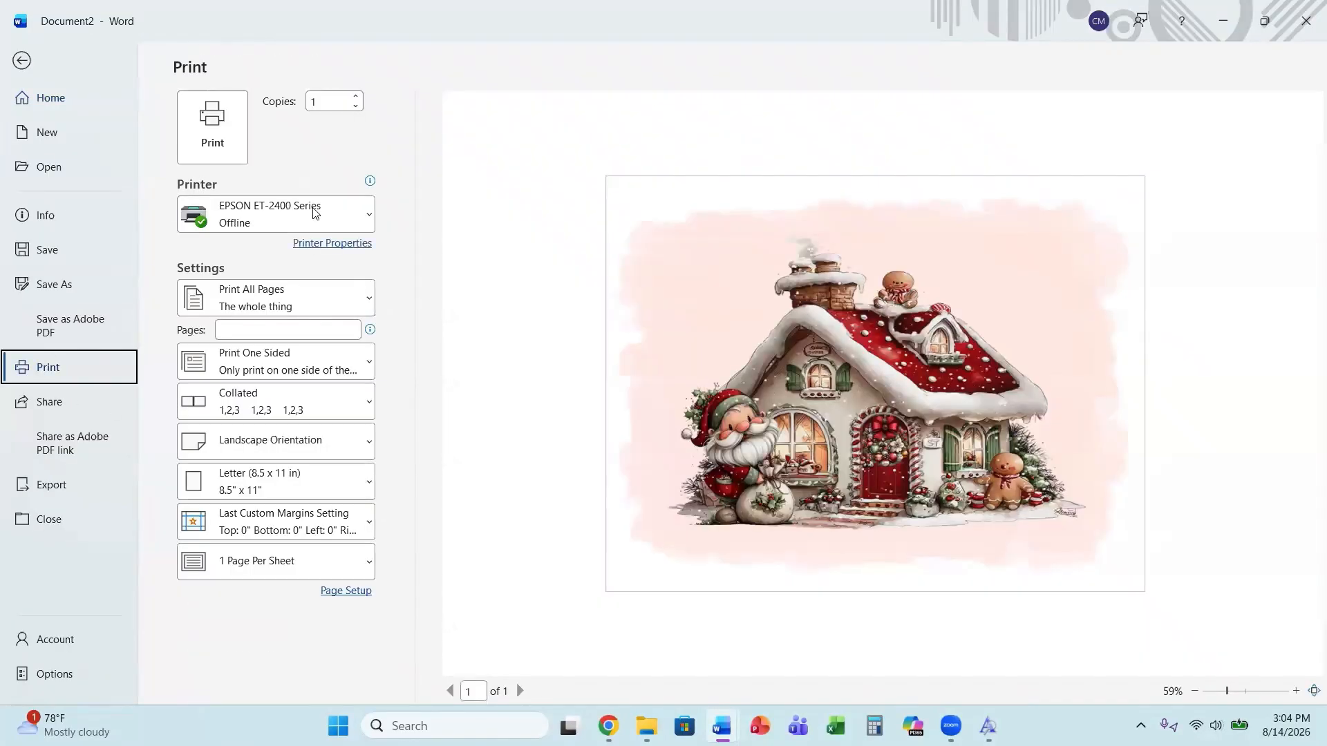
mouse_move(342, 219)
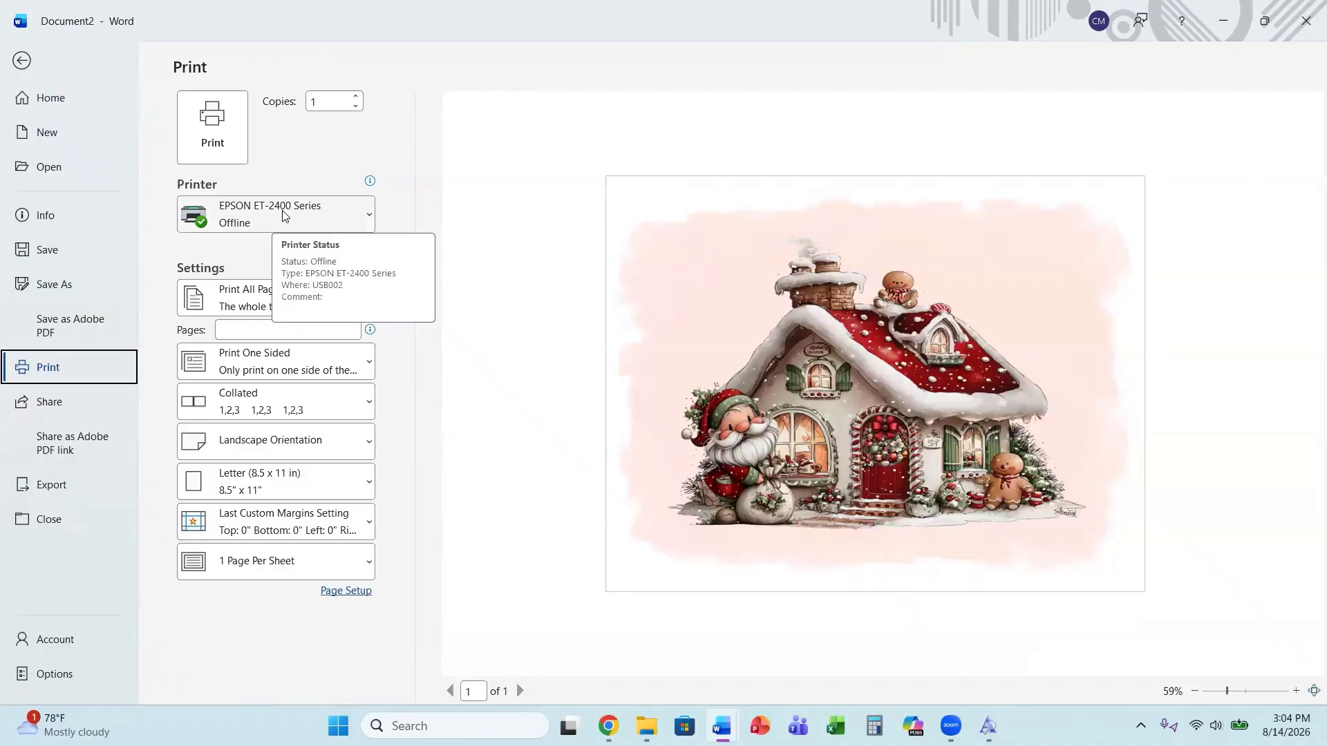
click(367, 219)
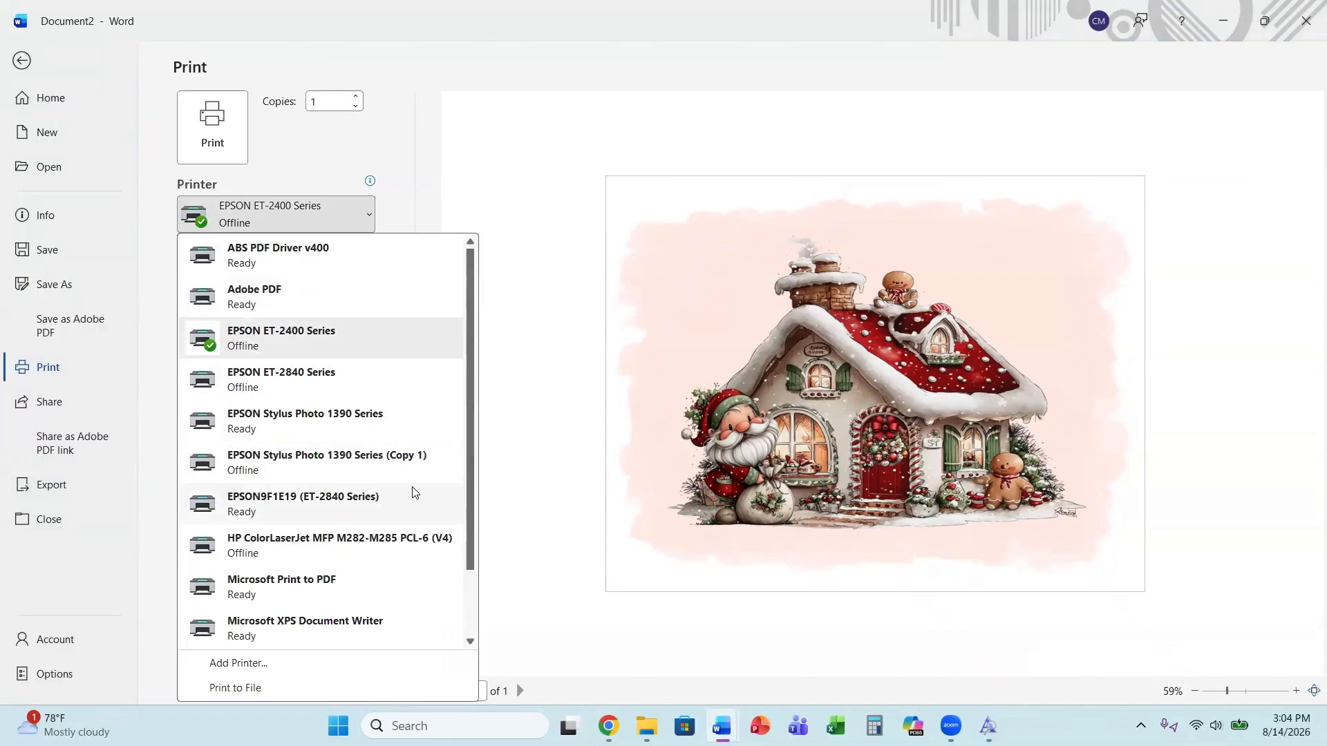
click(294, 389)
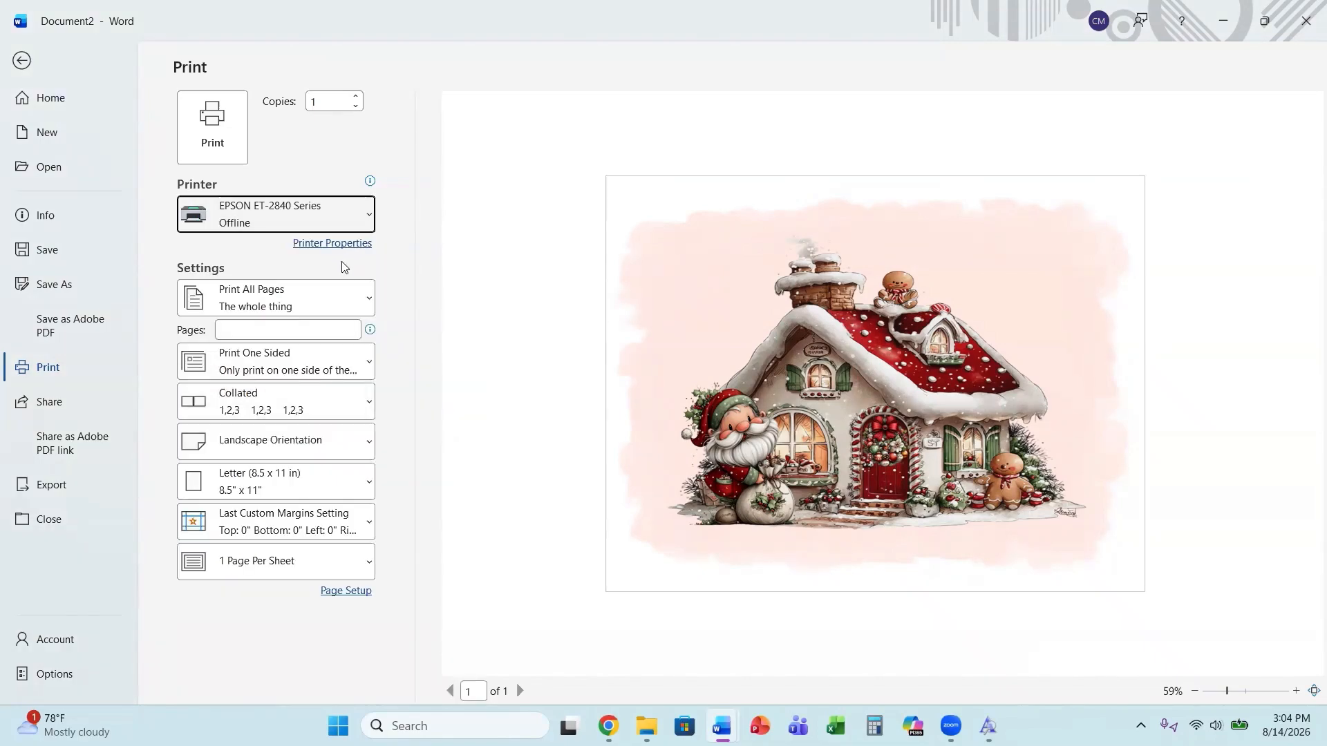
In the printer properties, set the paper type to Premium Presentation Paper Matte and the quality to High.
click(333, 246)
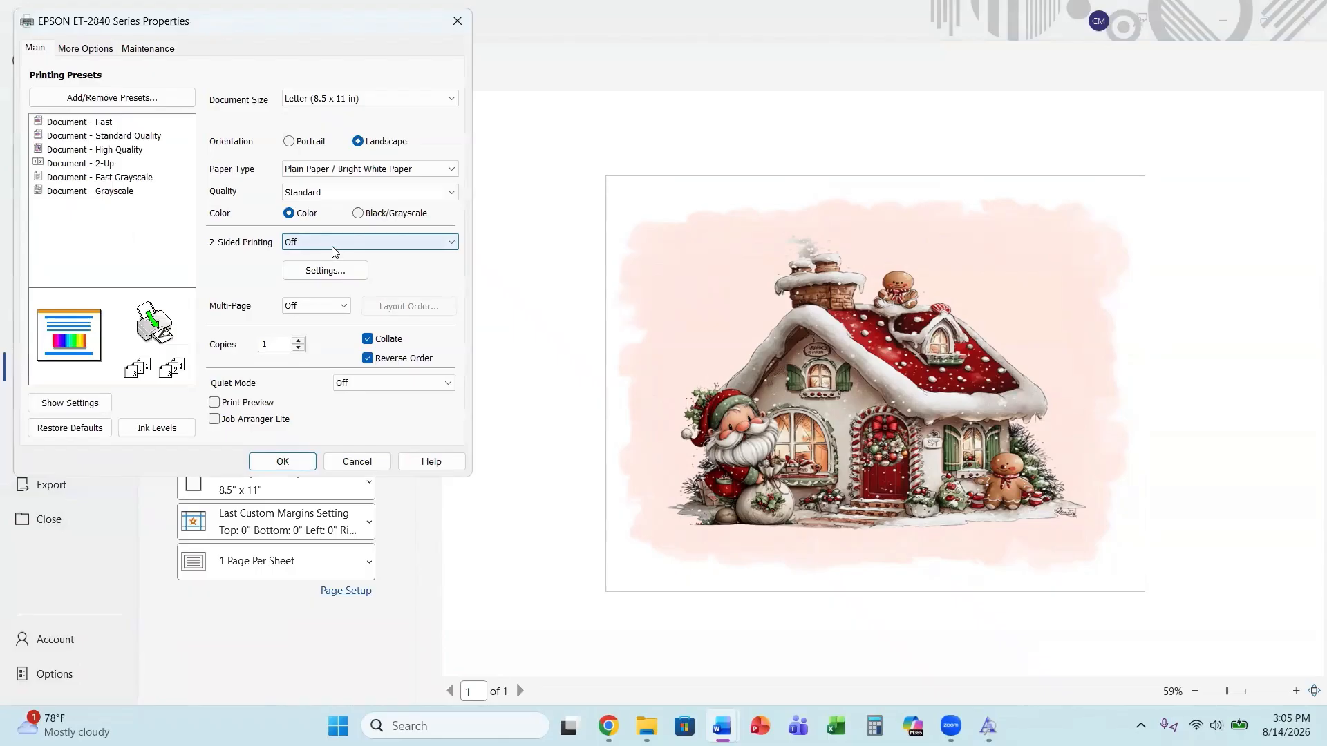
click(334, 172)
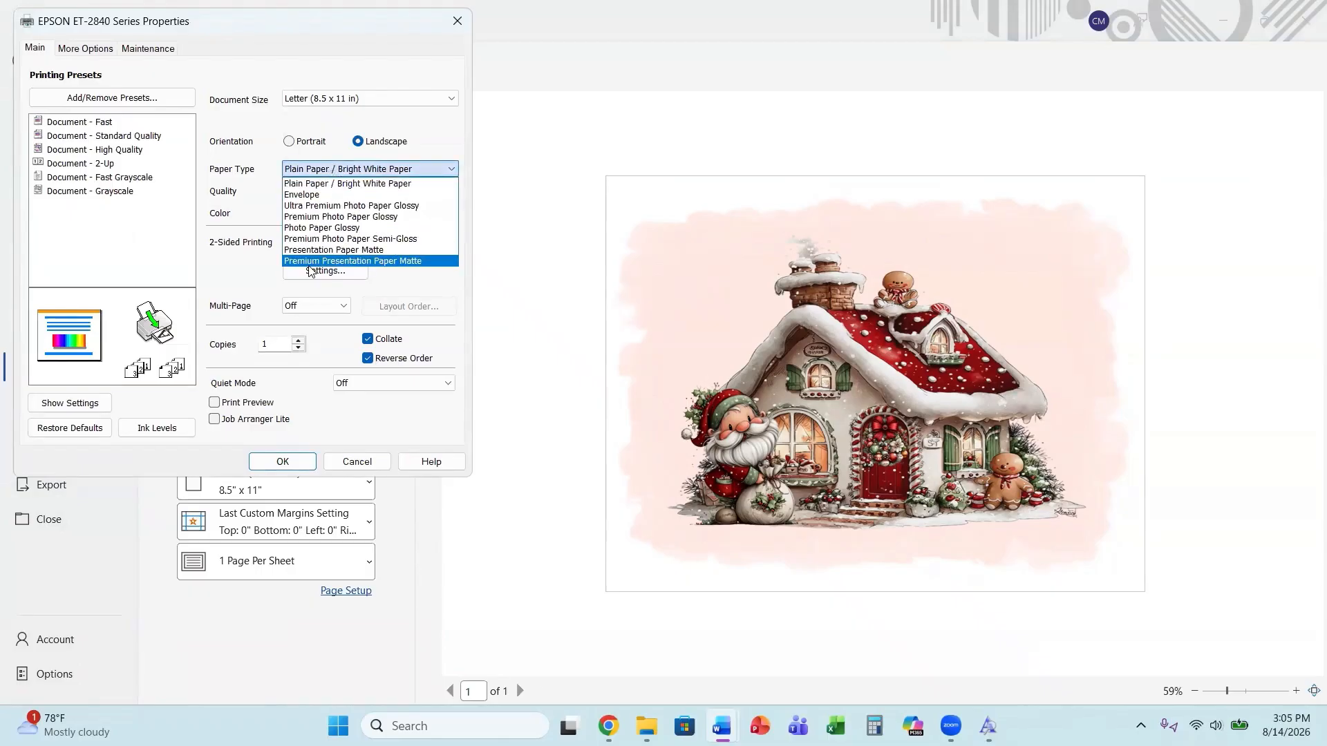
click(324, 262)
click(315, 193)
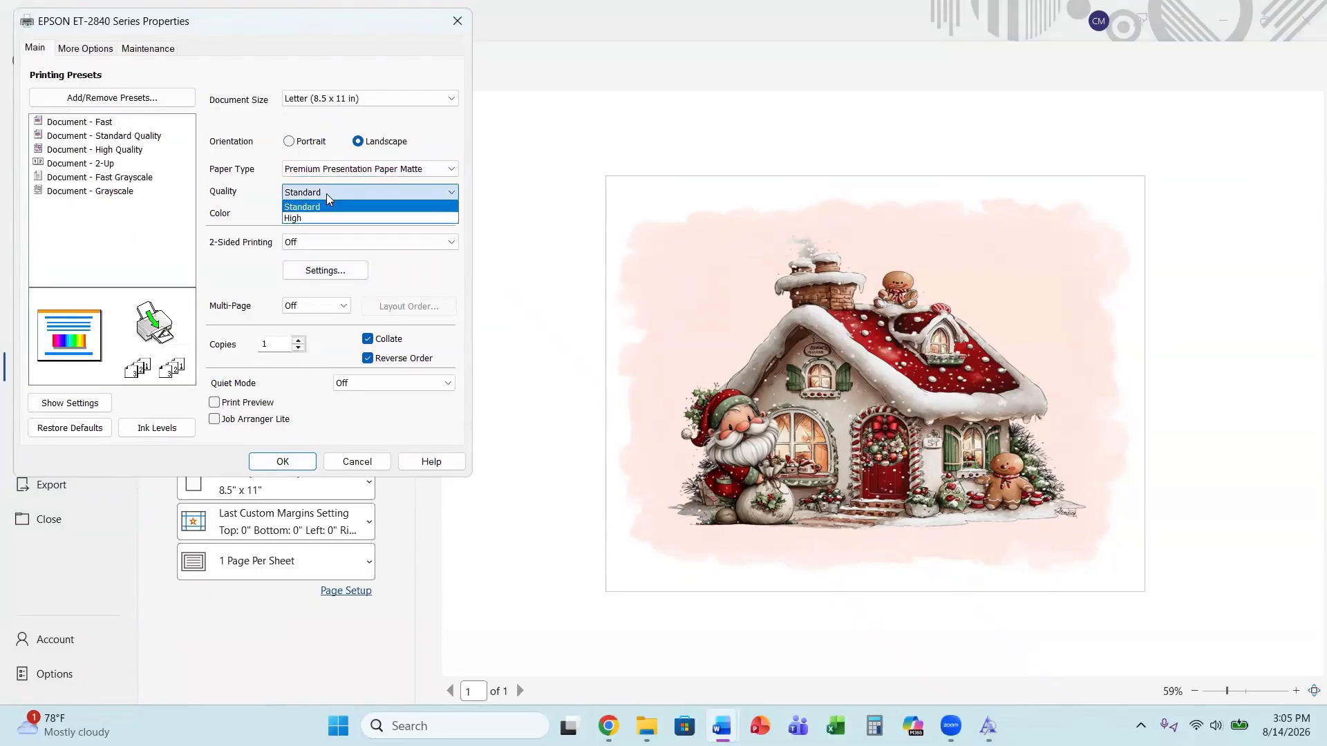
click(311, 214)
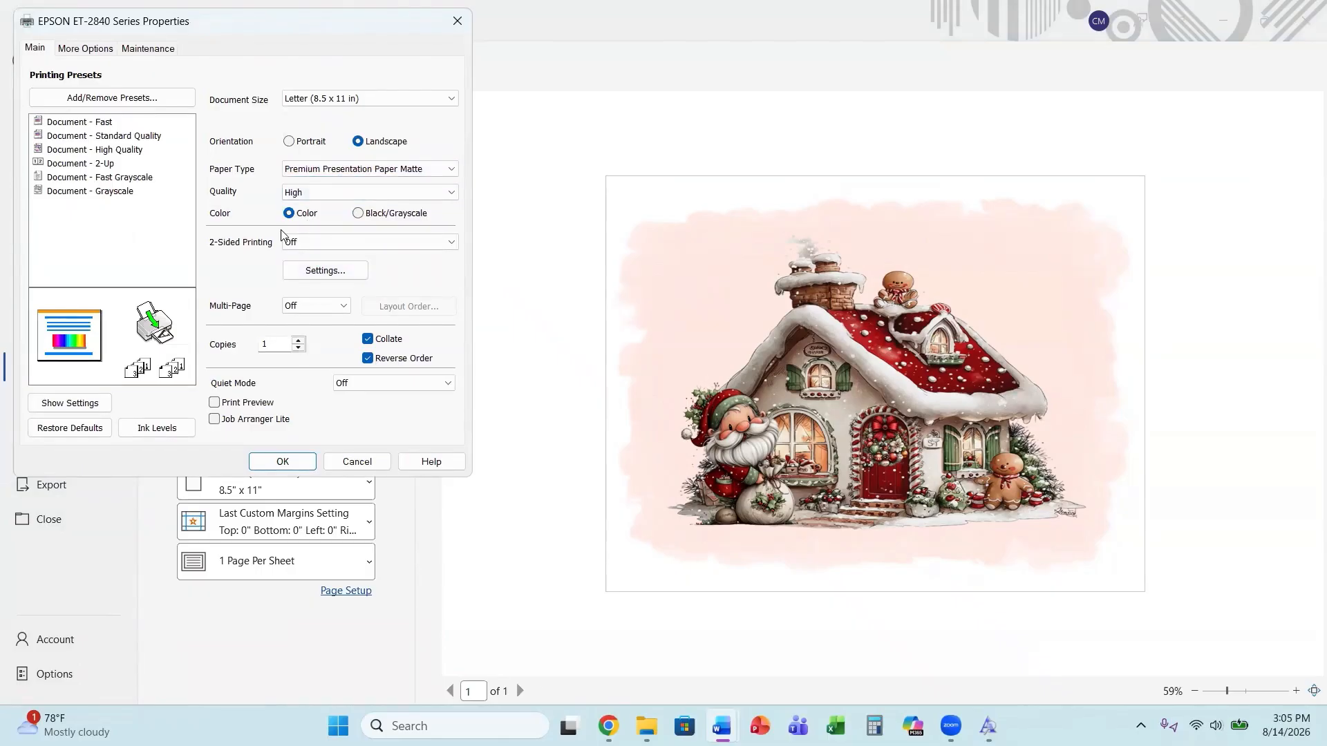
click(92, 50)
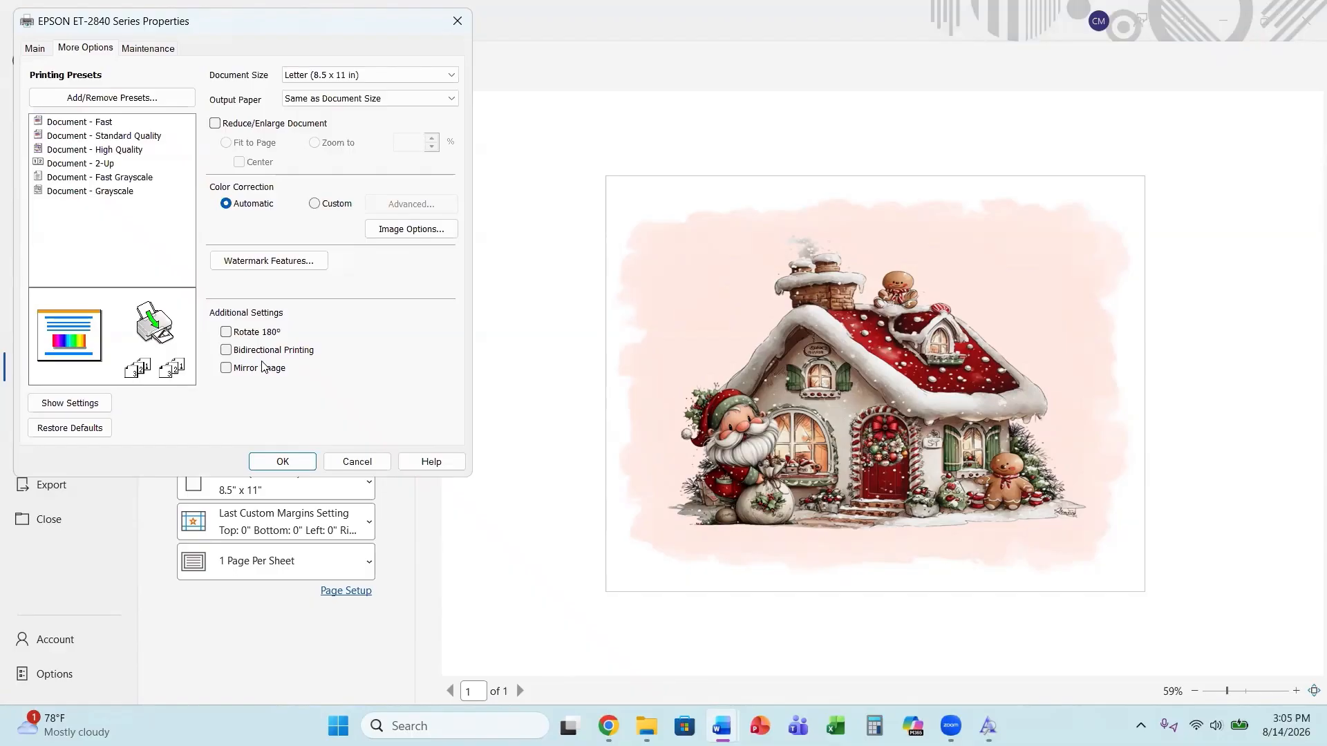
Enable Mirror Image in the printer properties, confirm, and leave the print view.
click(226, 368)
click(285, 464)
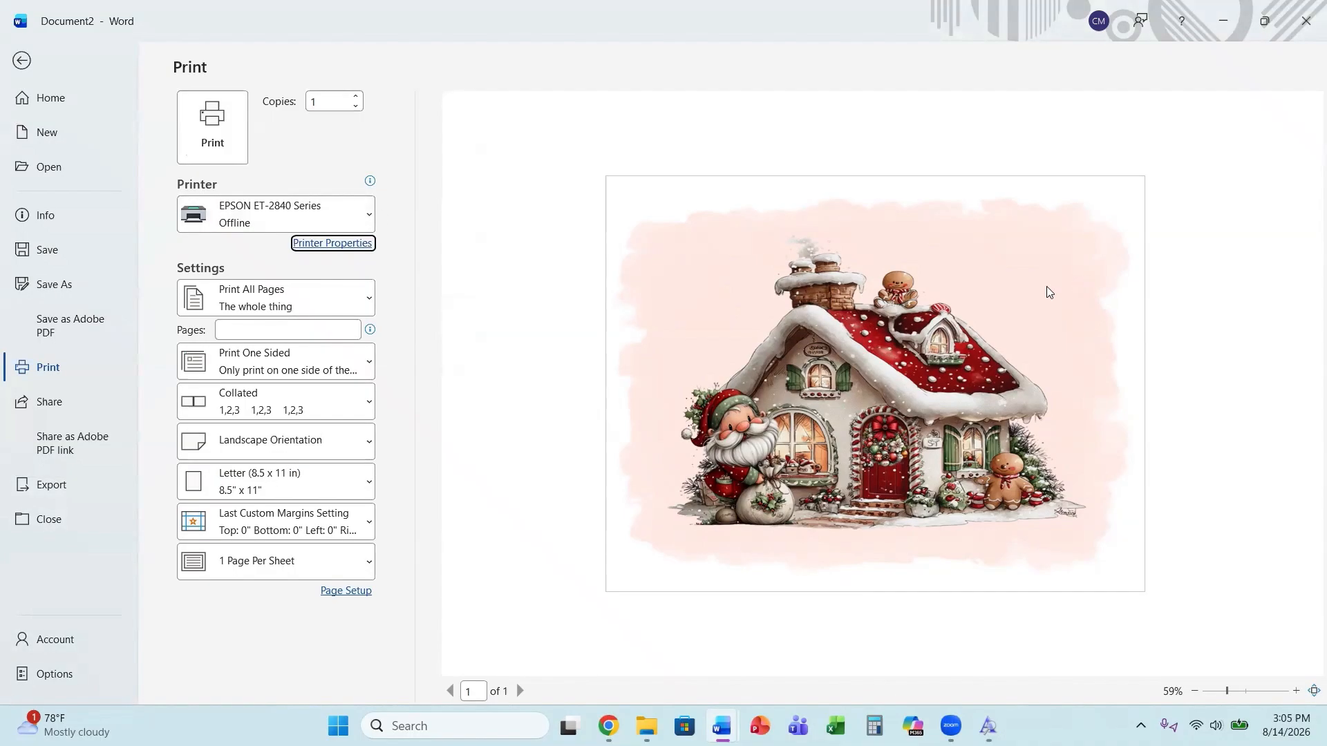
click(22, 63)
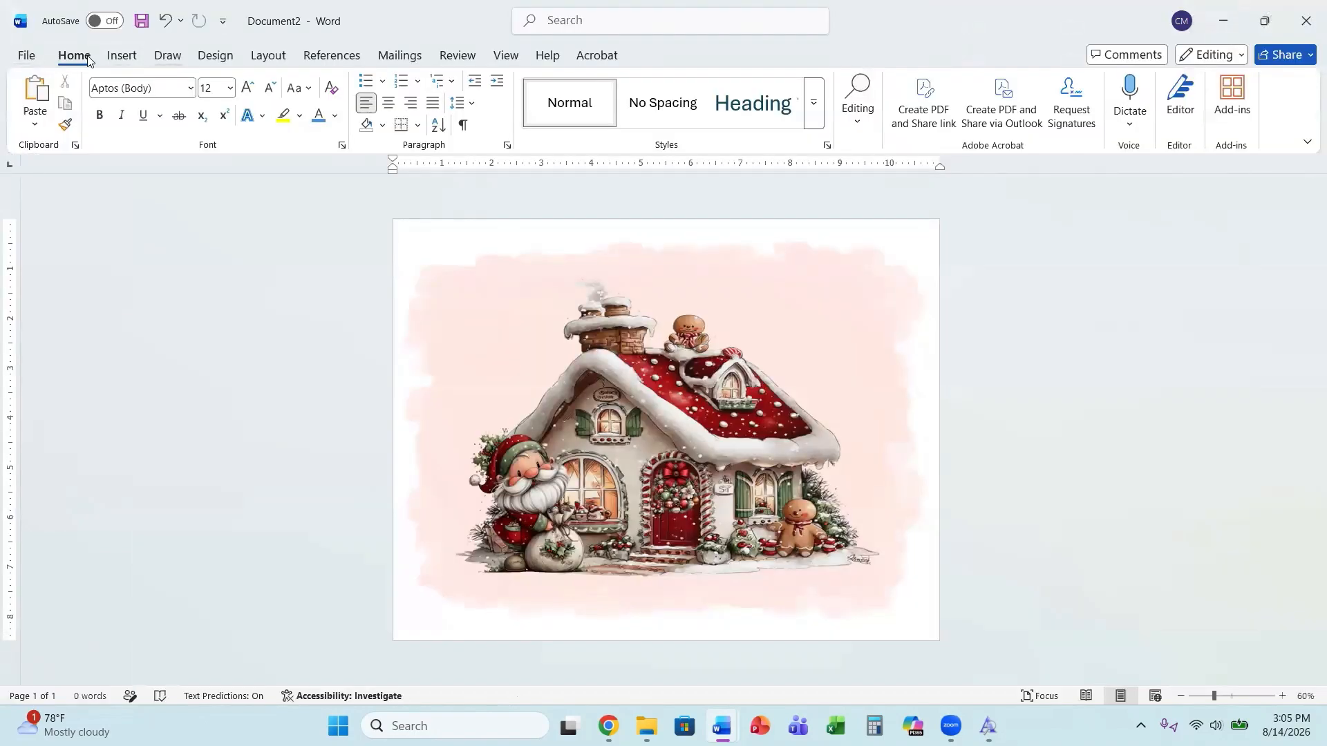
Create a new blank document set to landscape orientation with the last custom 0-inch margins.
click(29, 56)
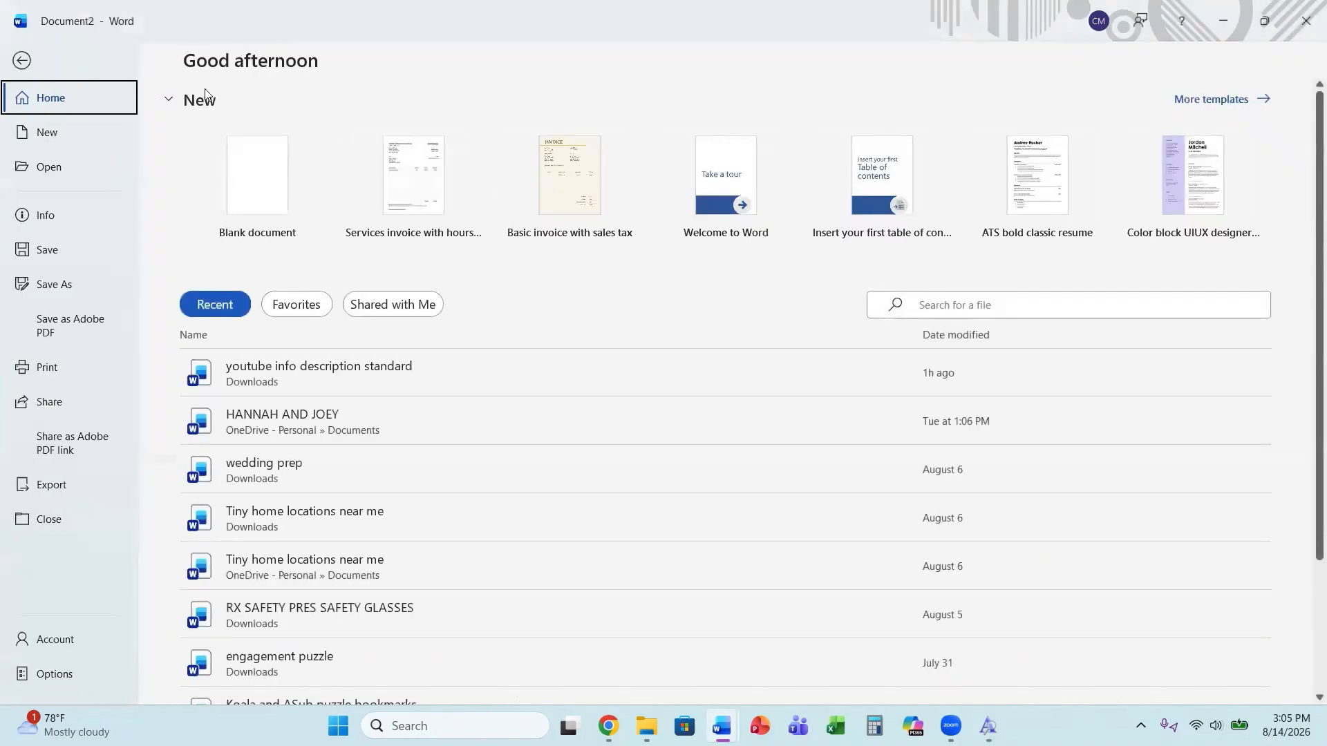
click(263, 202)
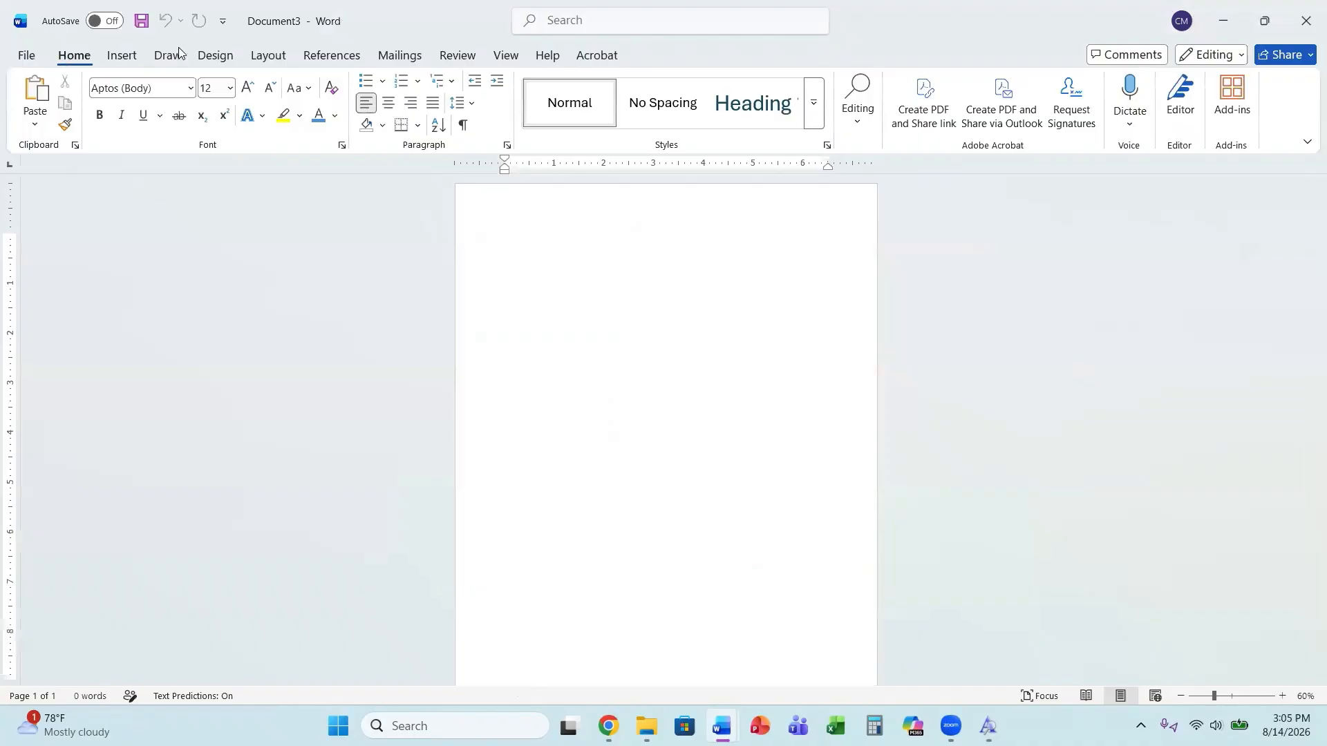
click(263, 58)
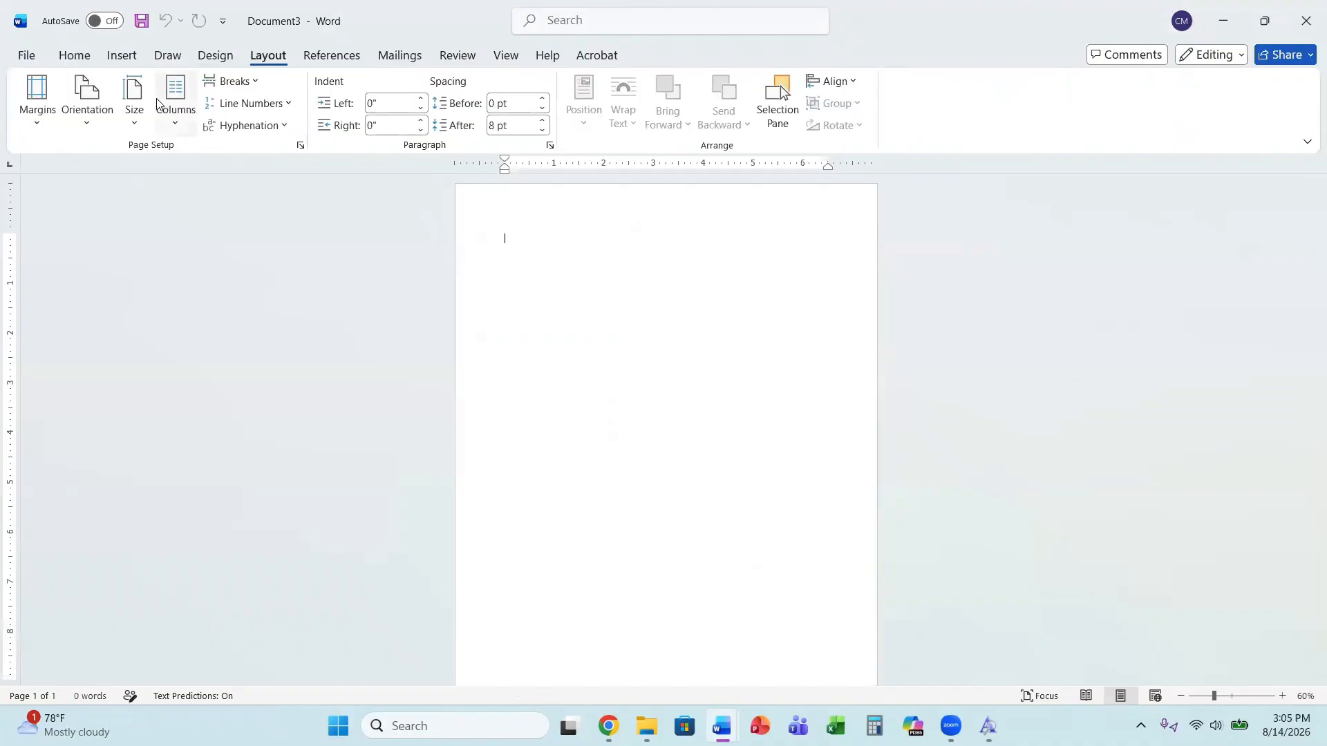
click(82, 129)
click(128, 200)
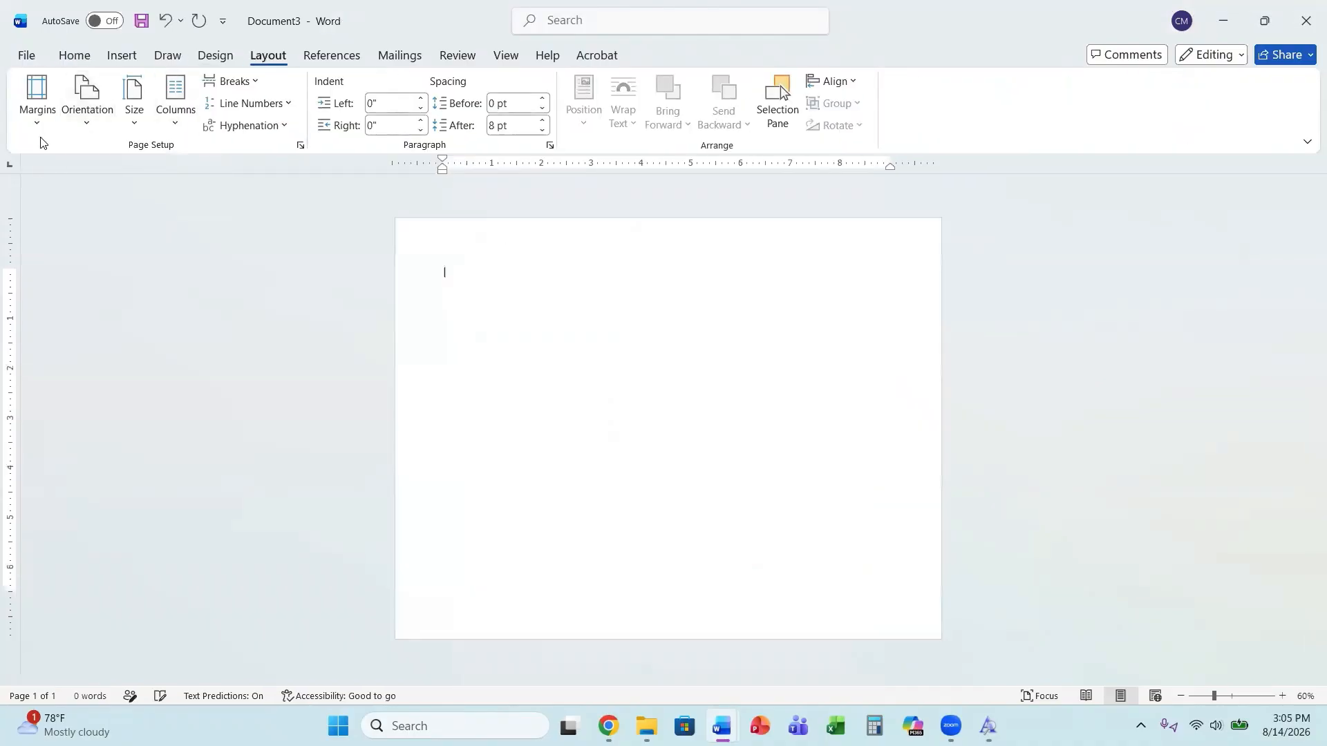
click(41, 118)
click(81, 178)
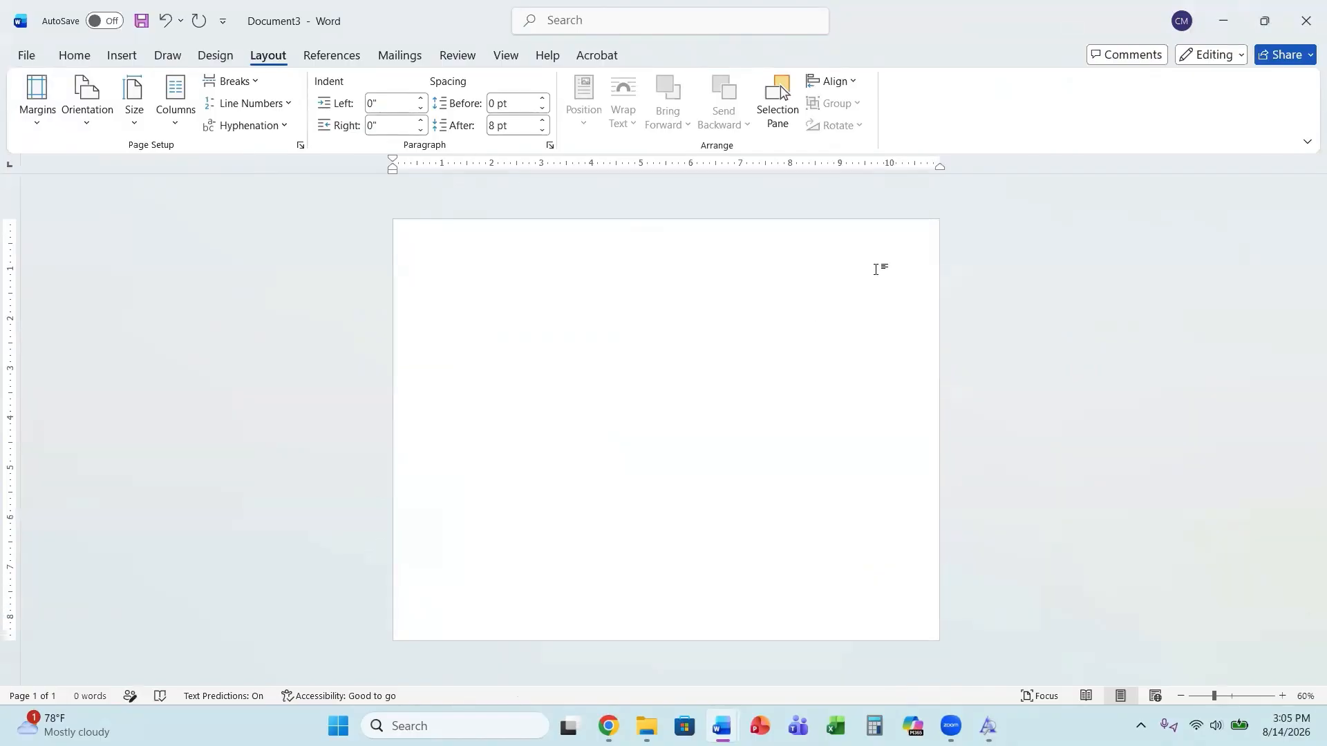
Open the Insert Picture dialog from this device and navigate to the Christmas-House-Background folder in Downloads.
click(127, 61)
click(186, 124)
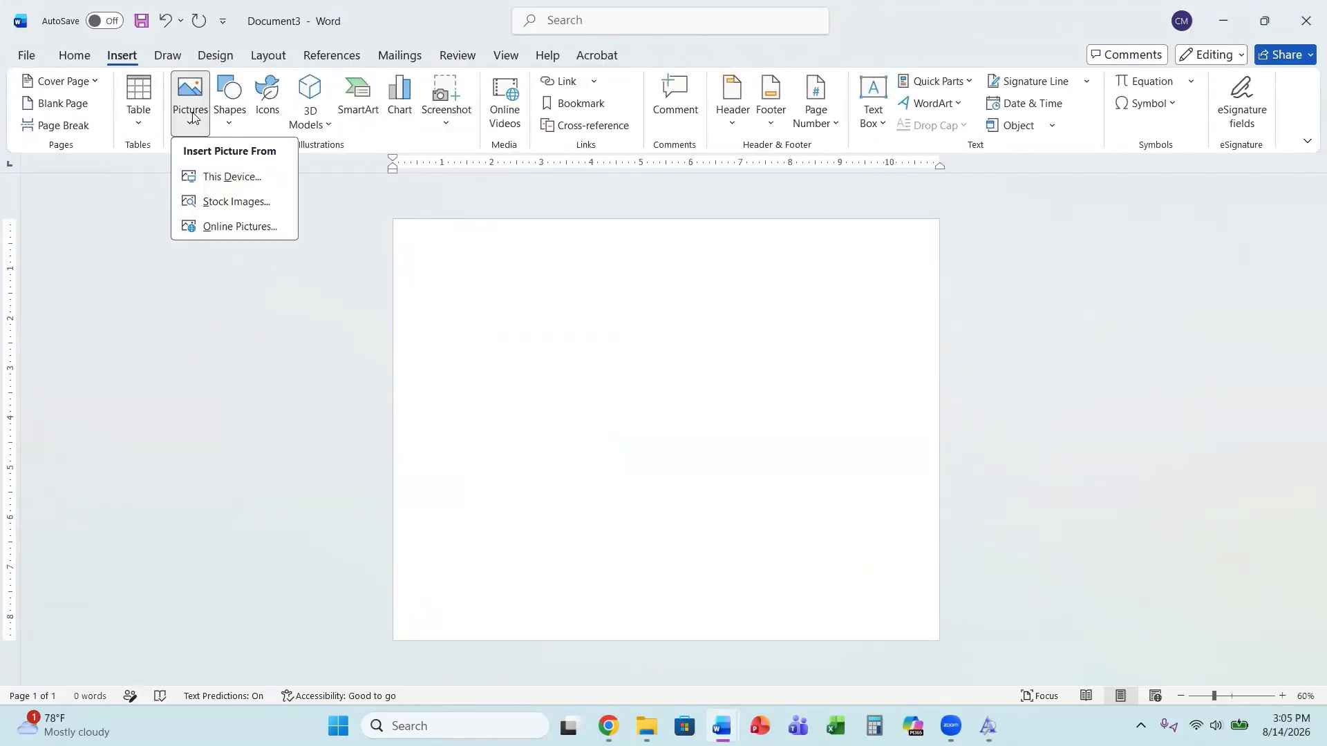
click(258, 176)
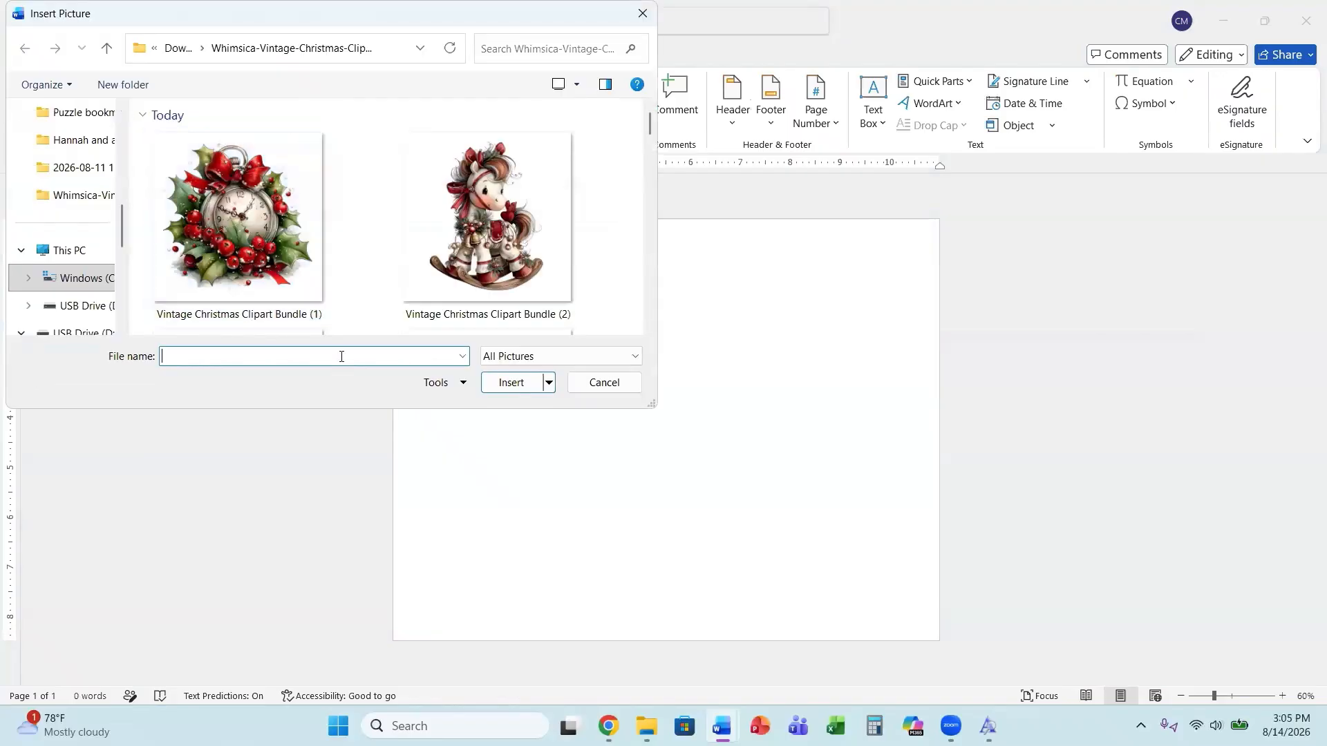
click(106, 47)
scroll(356, 271, down, 3)
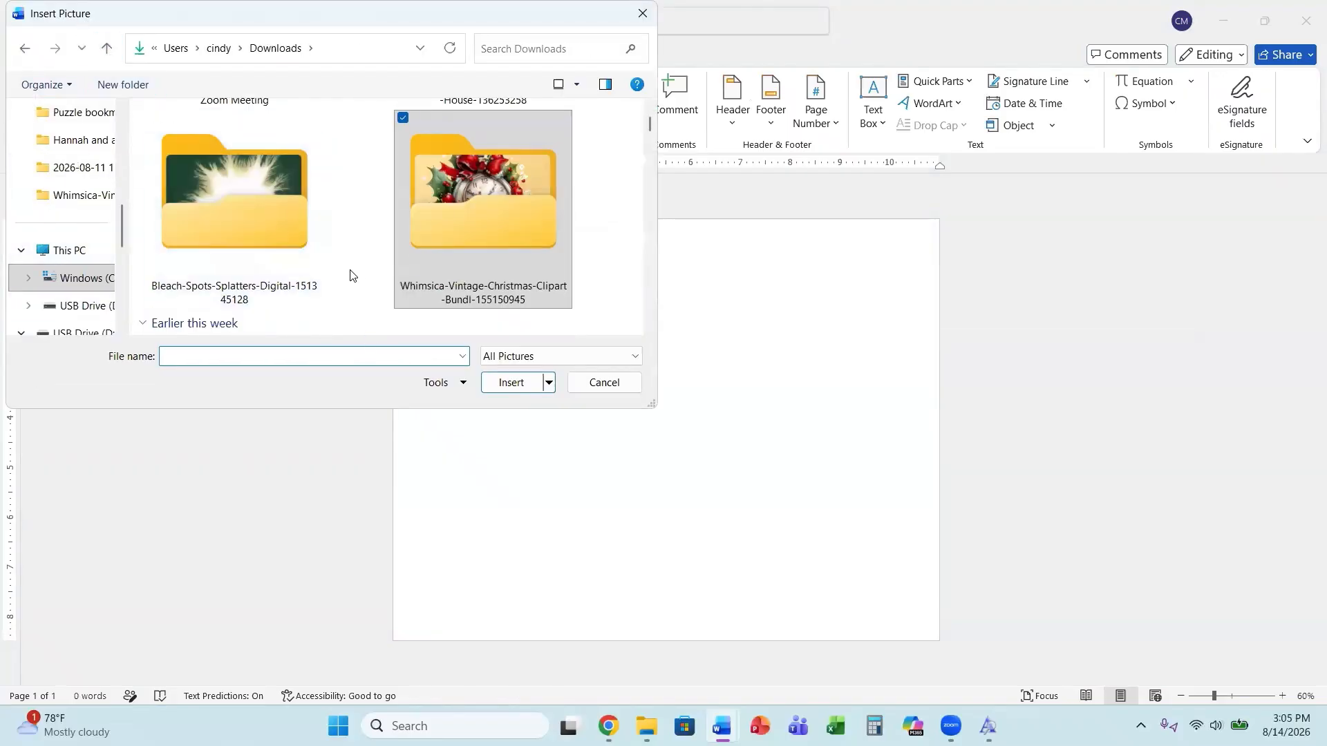
scroll(350, 275, up, 5)
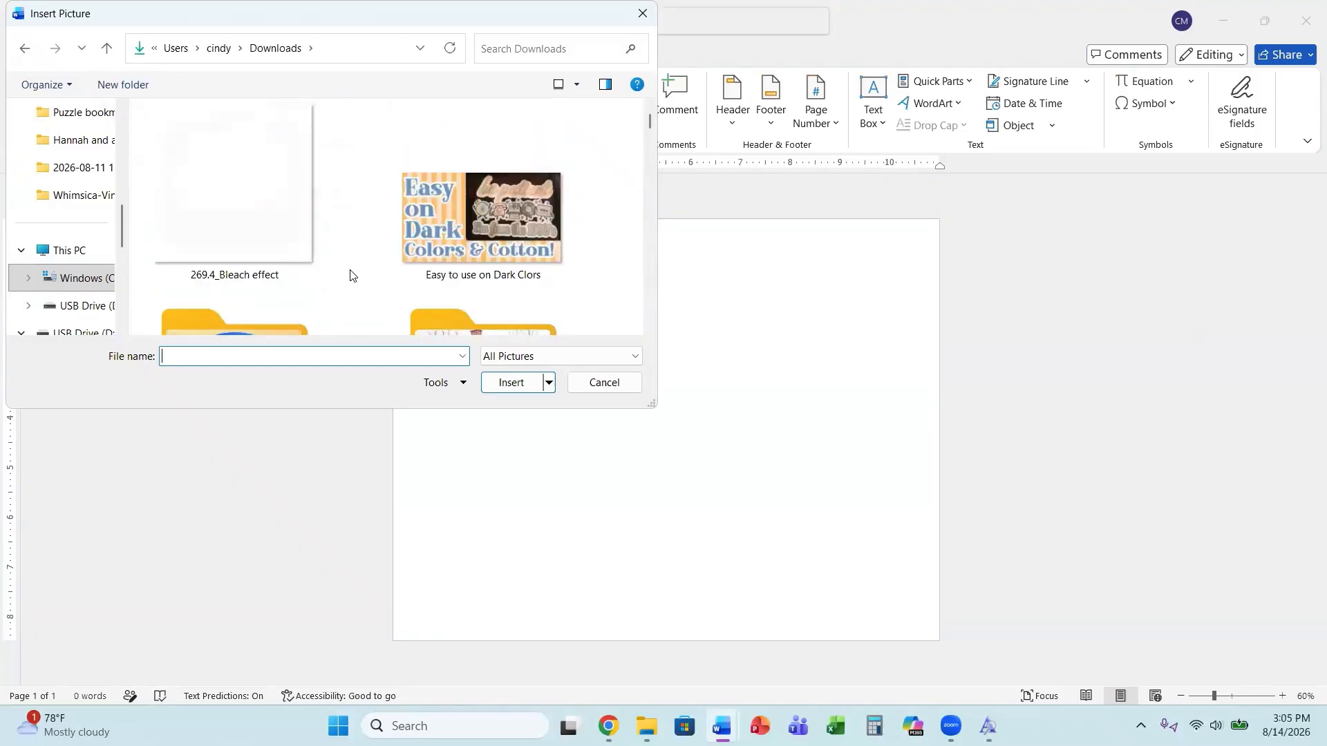
double_click(471, 241)
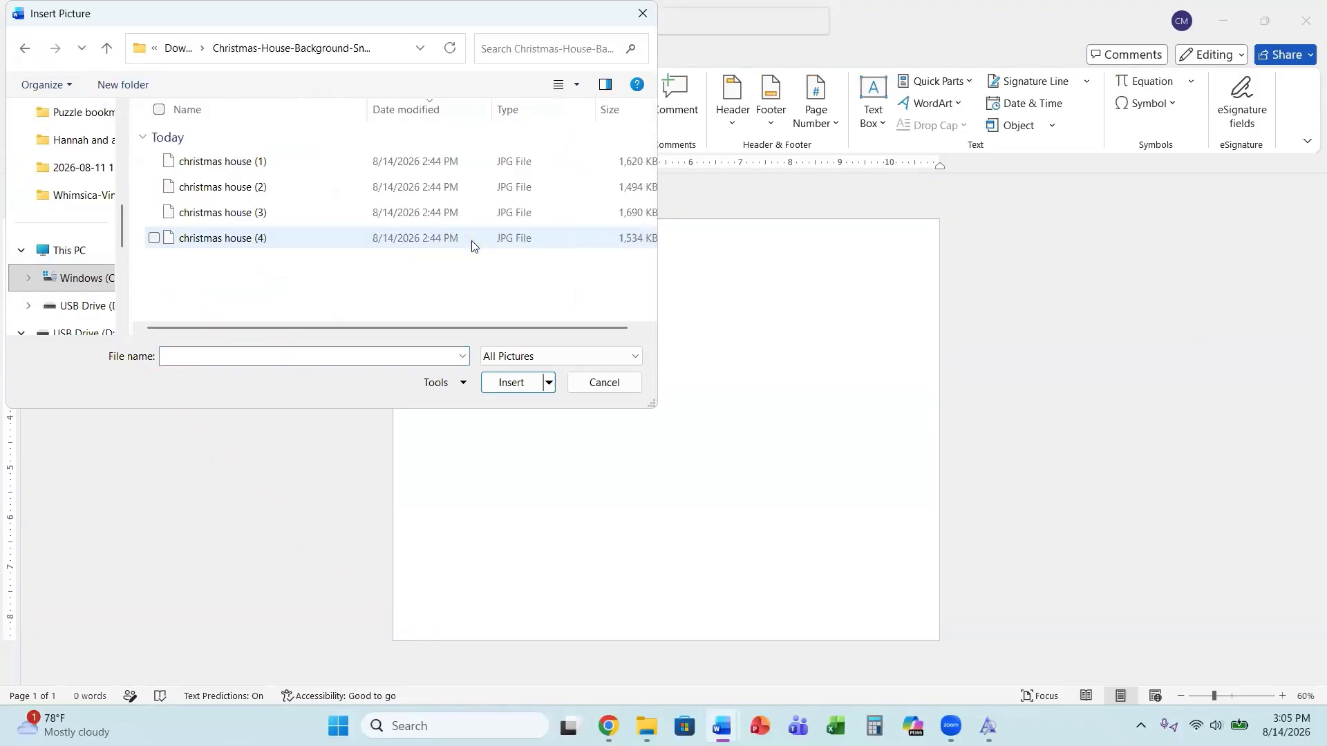
Switch the dialog to large icons and insert the christmas house (4) image.
click(577, 85)
click(601, 21)
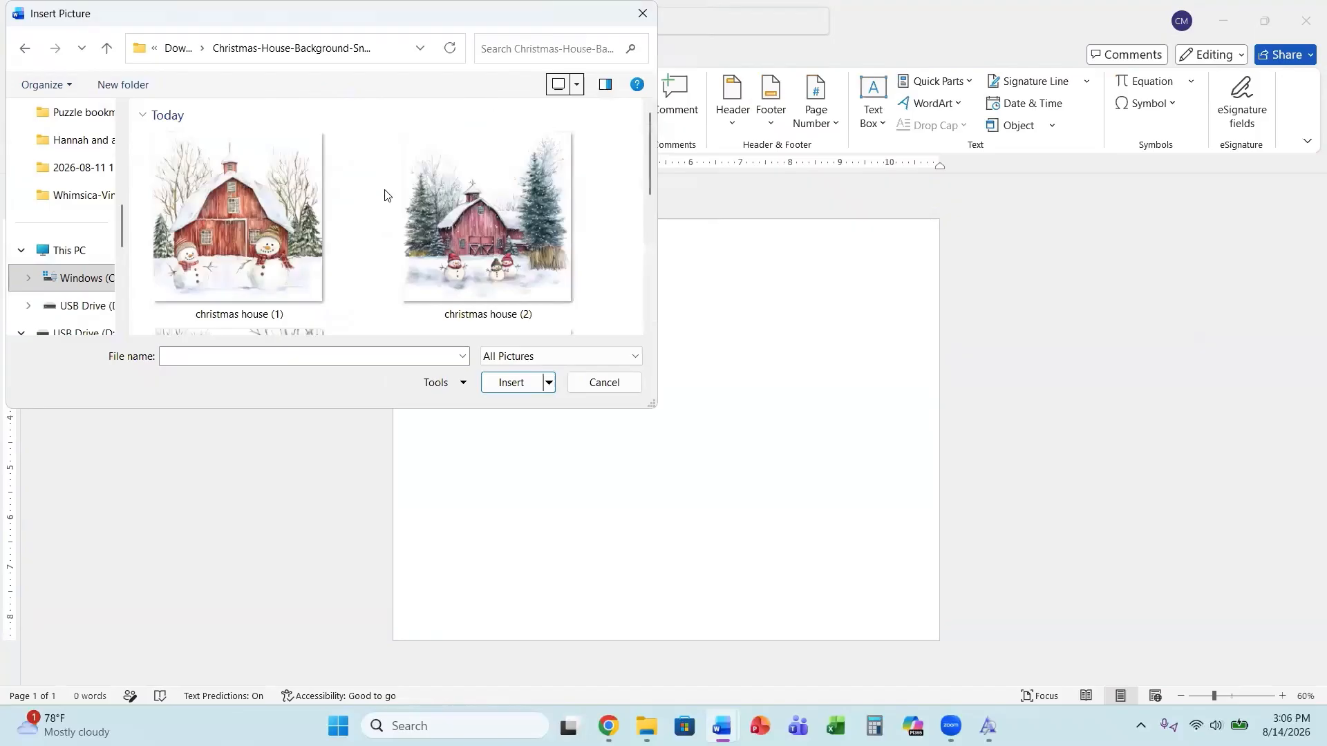
scroll(330, 190, down, 3)
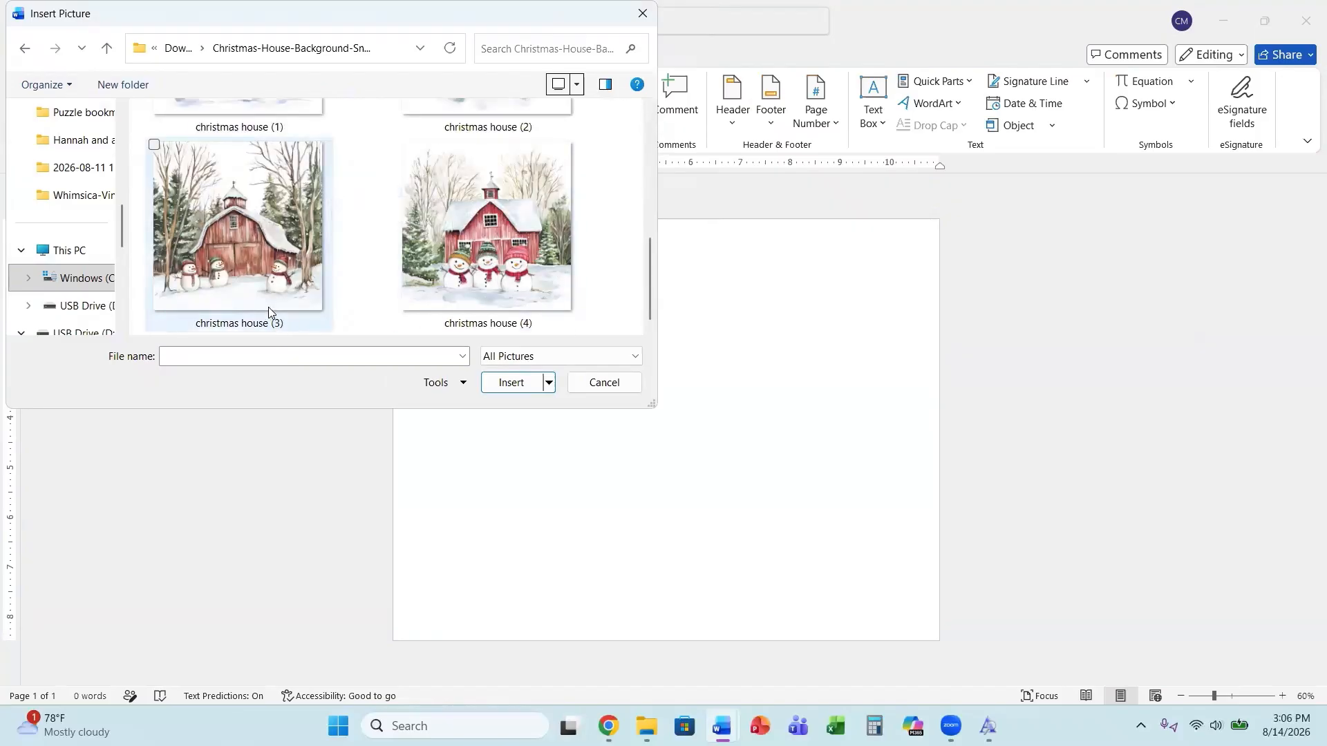
scroll(449, 245, up, 2)
scroll(449, 244, down, 2)
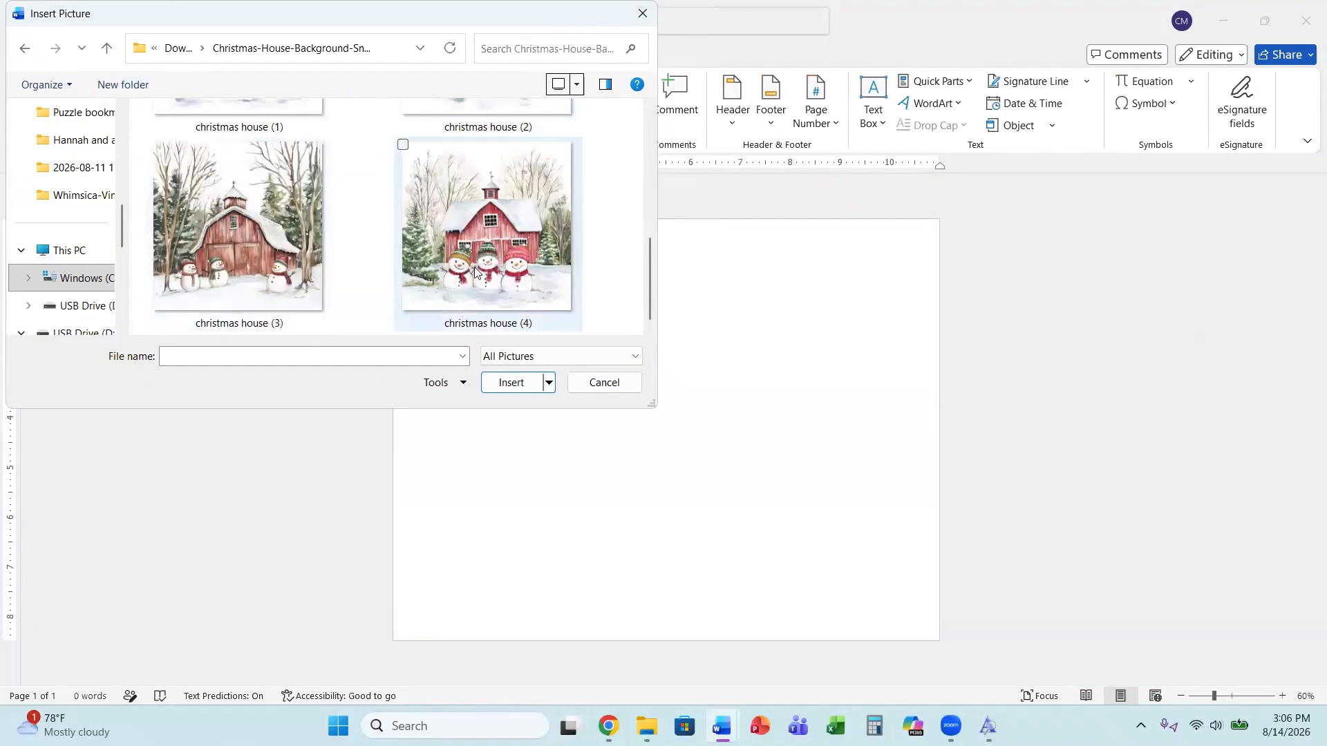
click(479, 299)
click(511, 384)
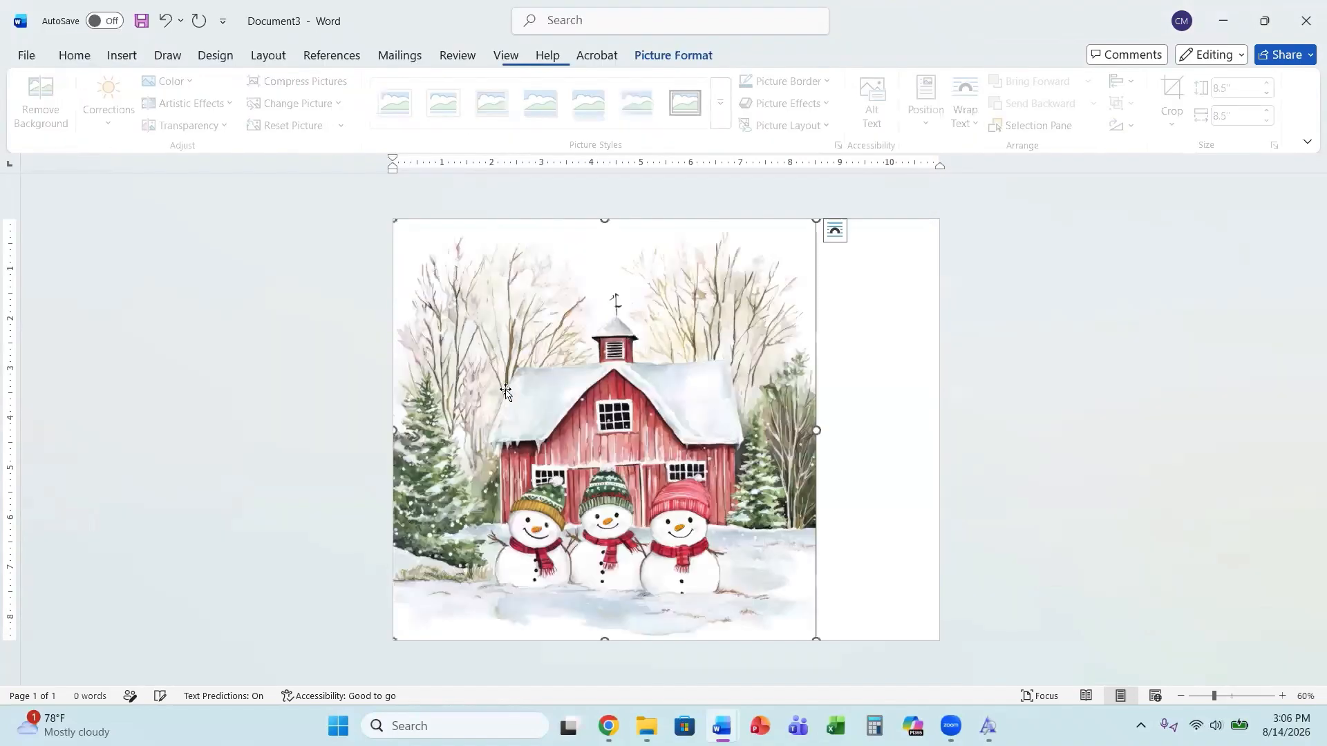
Change the picture's text wrapping and stretch it to fill the whole page, about 9.75 by 8.5 inches.
click(838, 230)
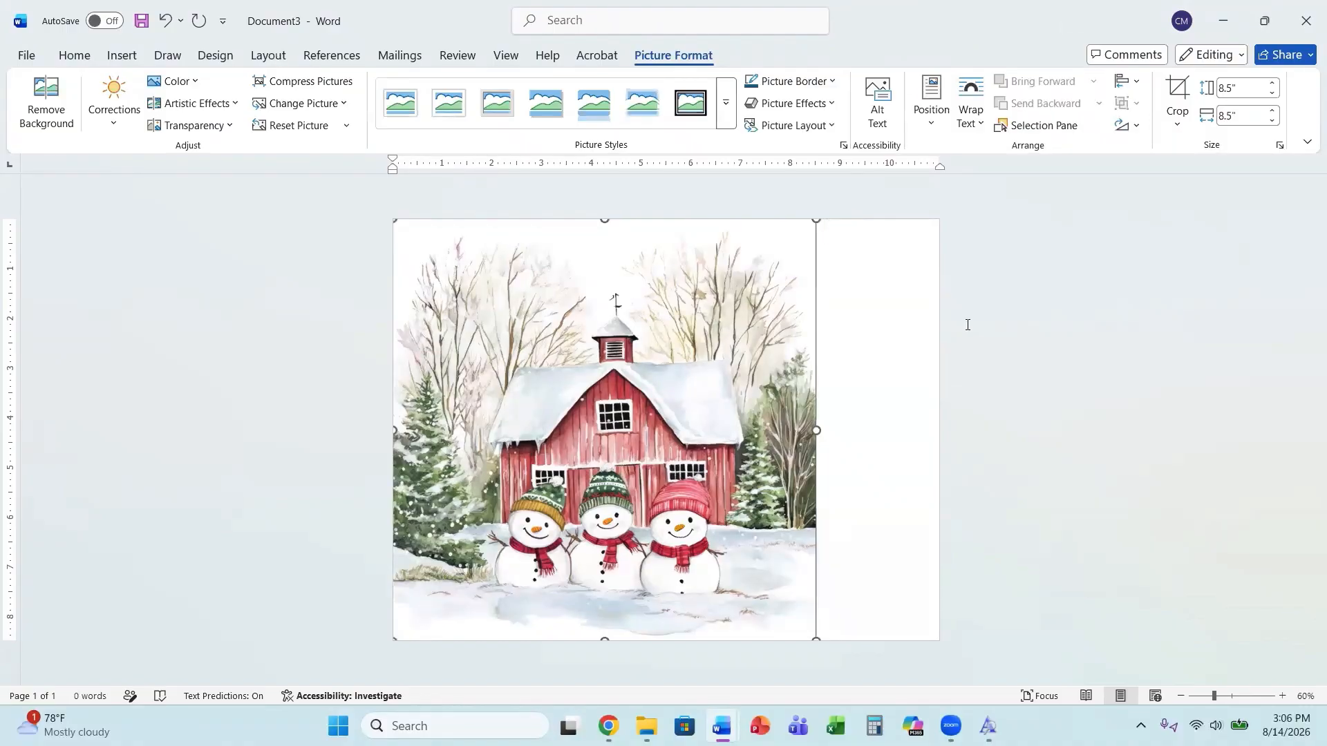
click(969, 363)
drag(631, 476, 671, 459)
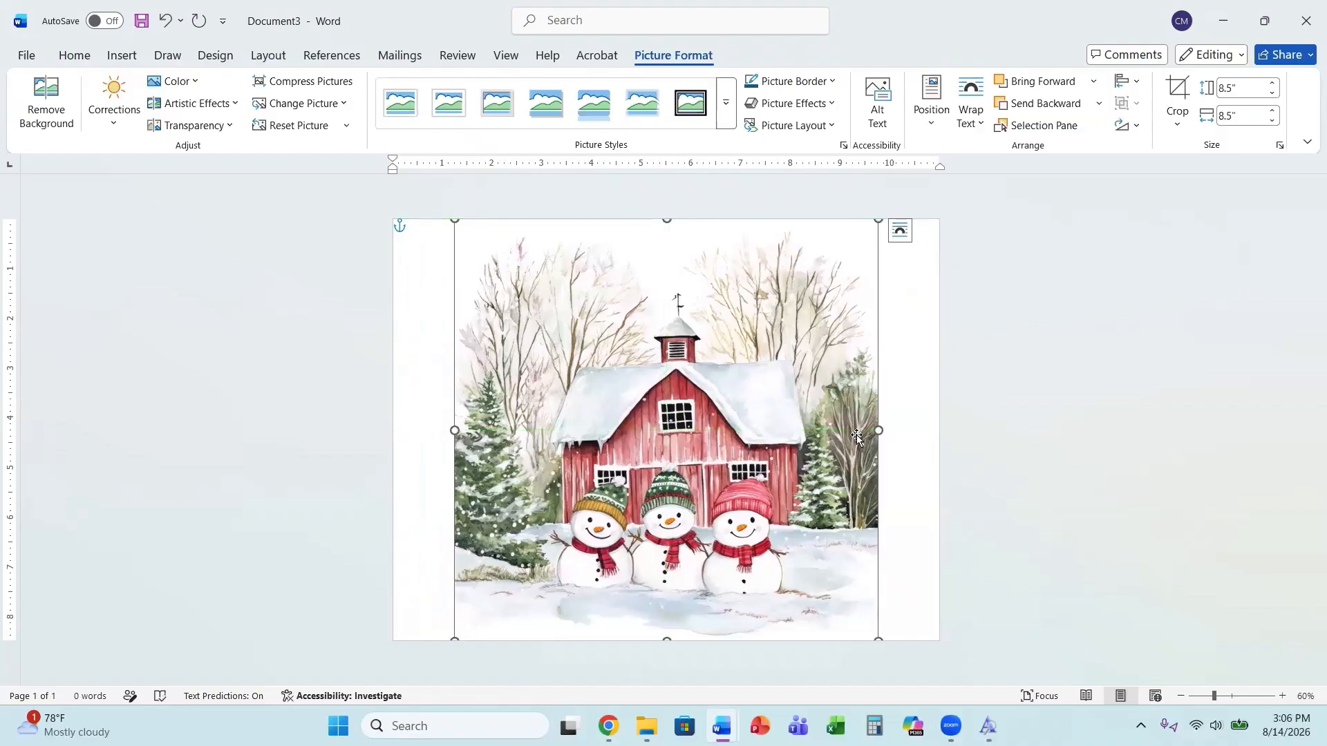
drag(878, 430, 940, 416)
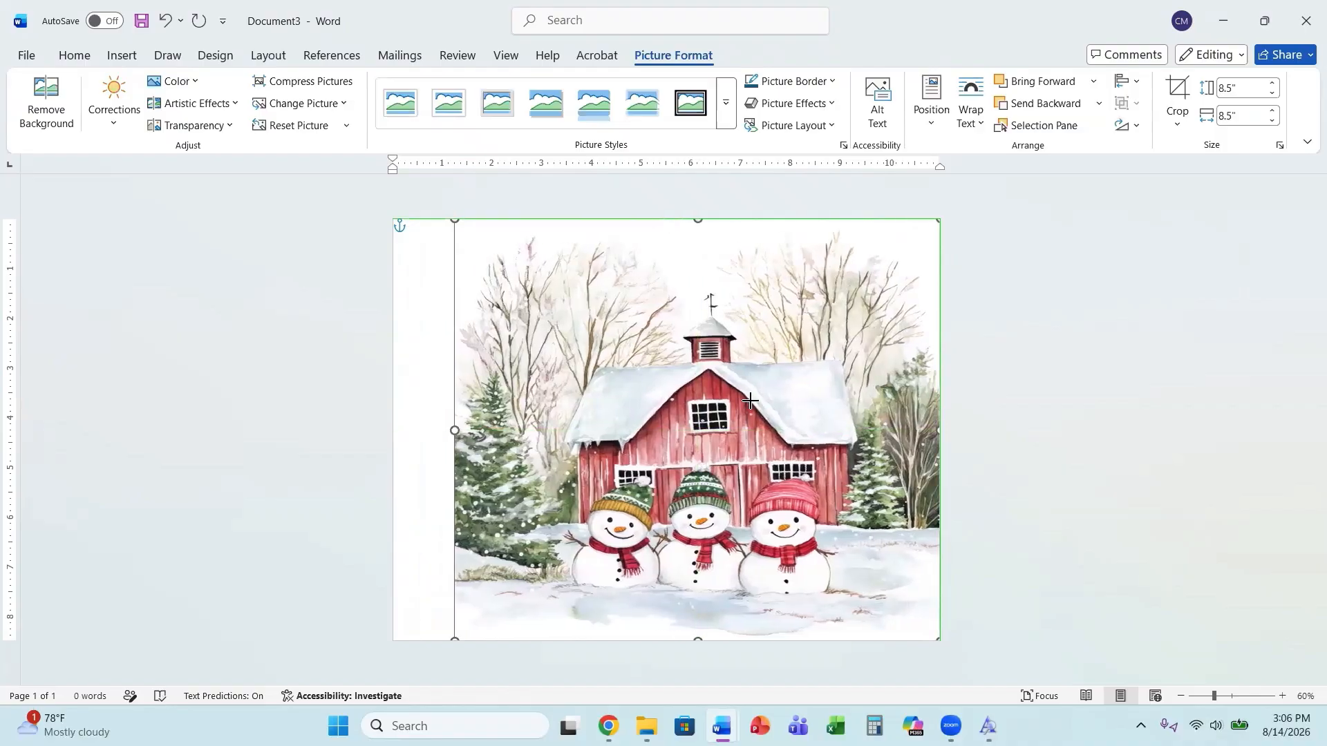
drag(454, 430, 387, 438)
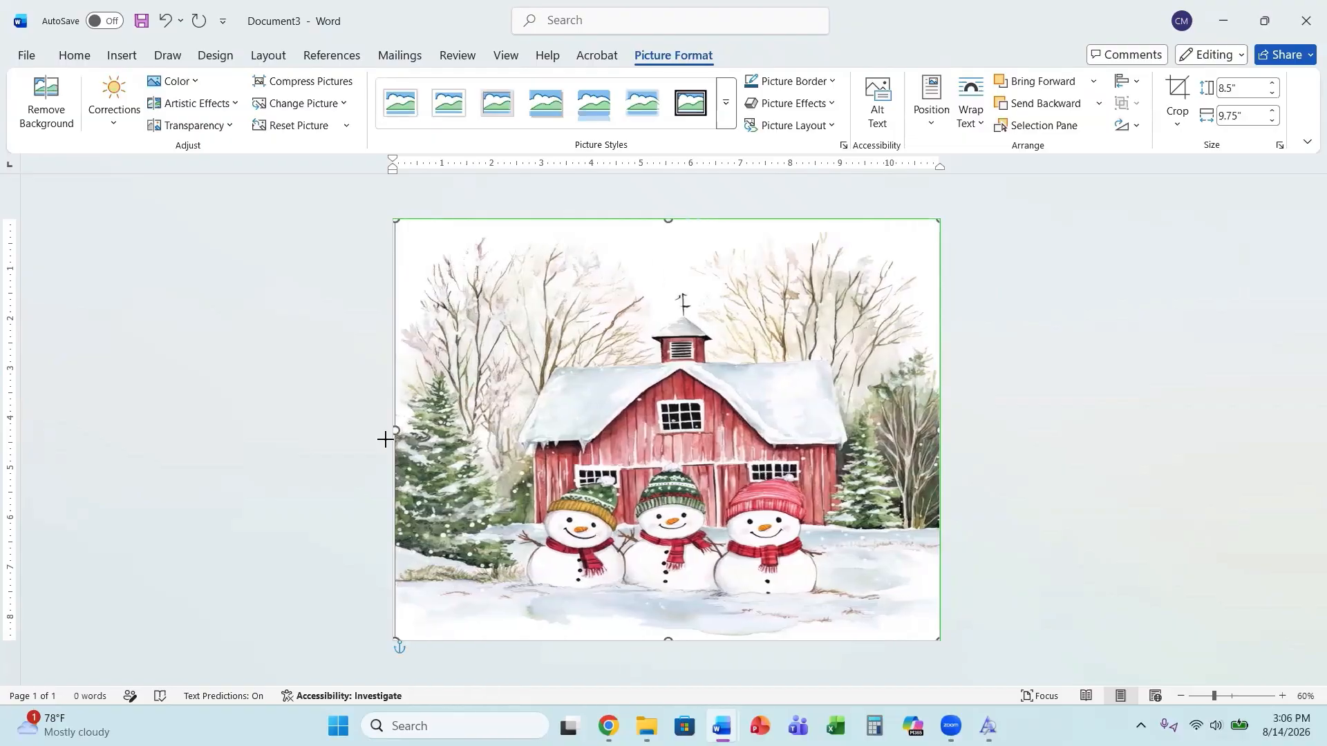
click(1275, 504)
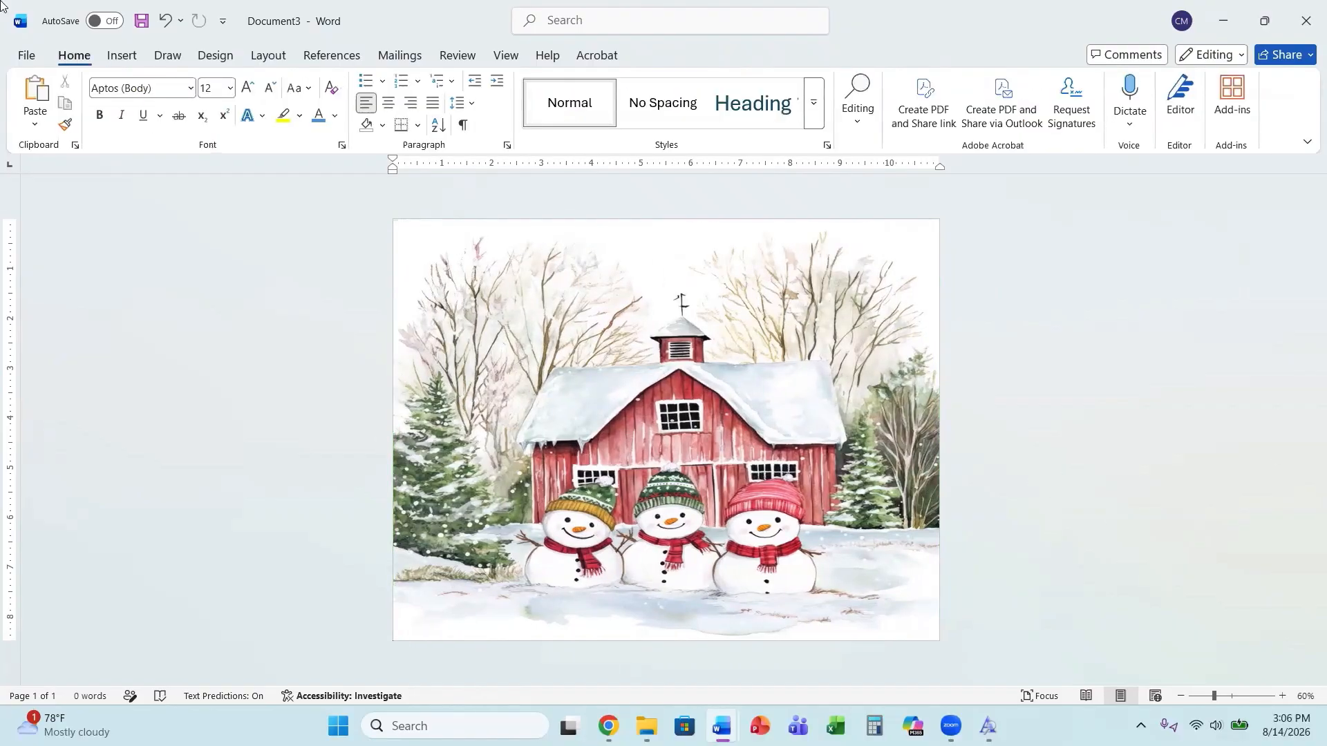
click(124, 57)
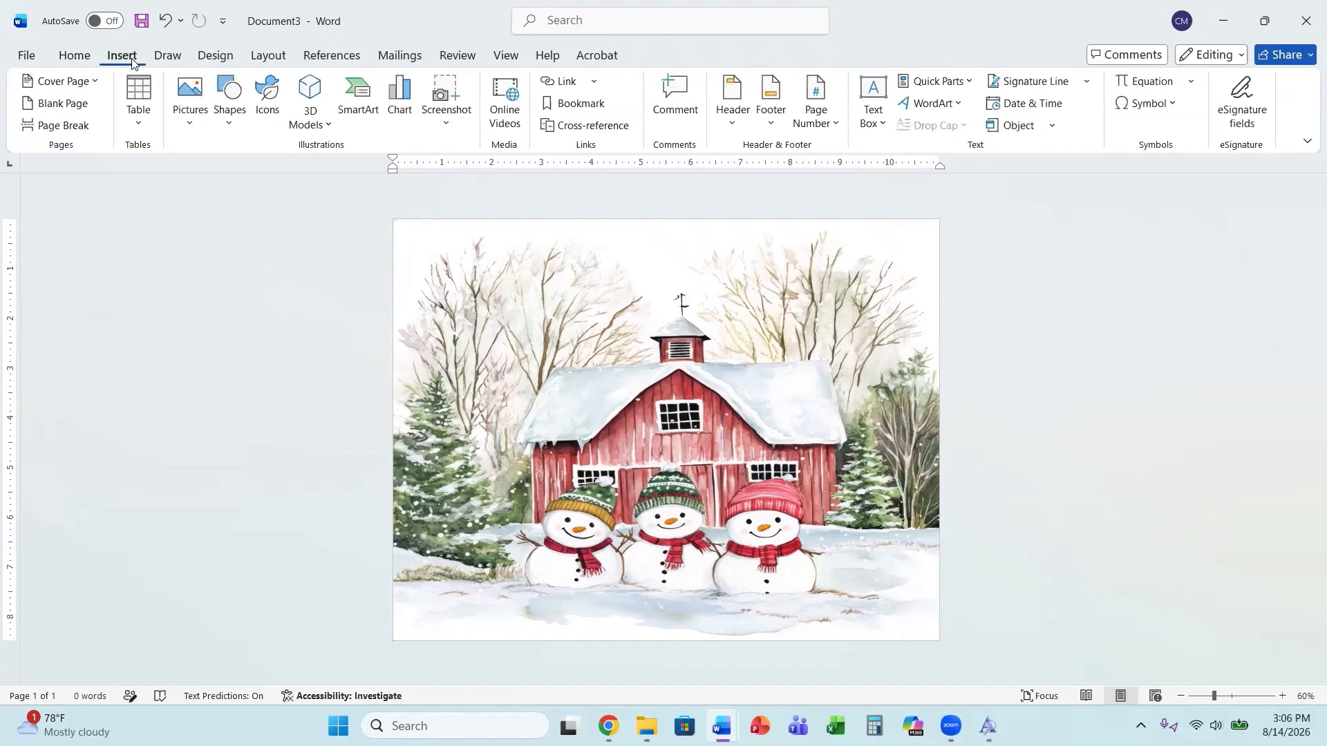
click(873, 110)
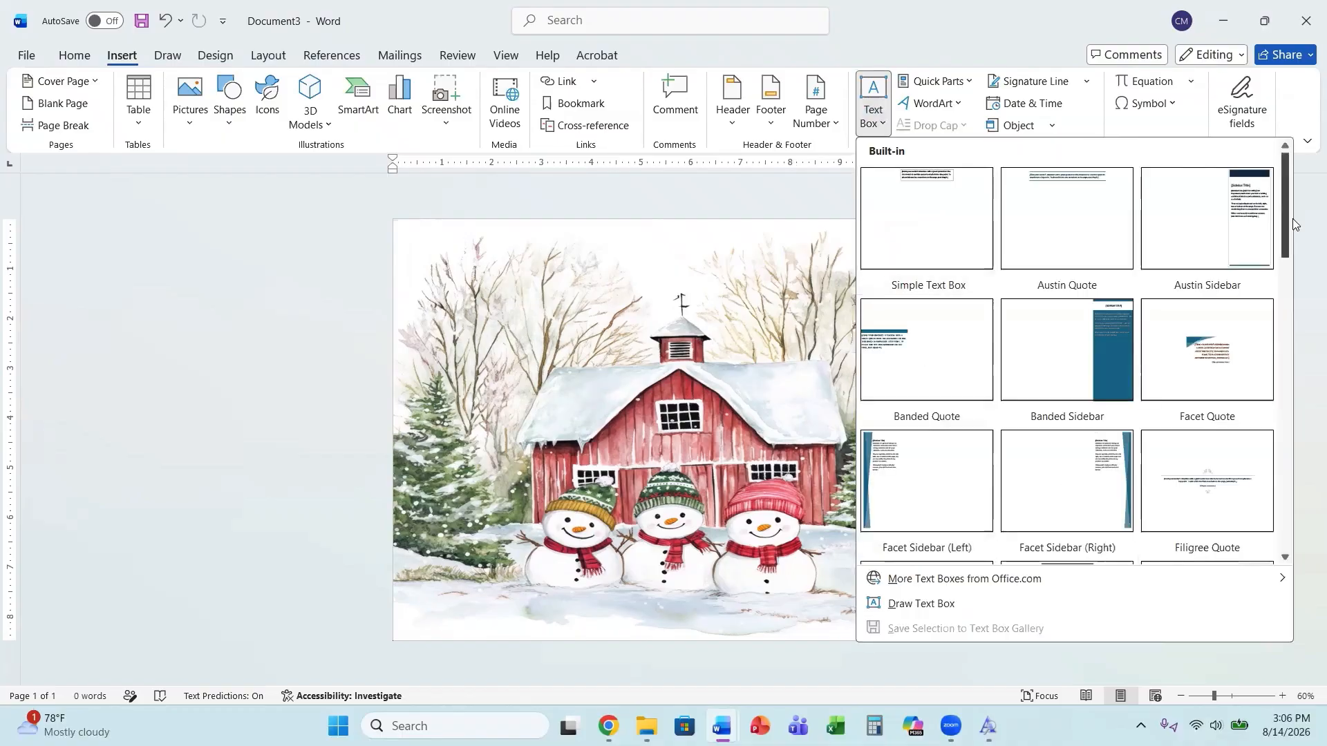
click(483, 195)
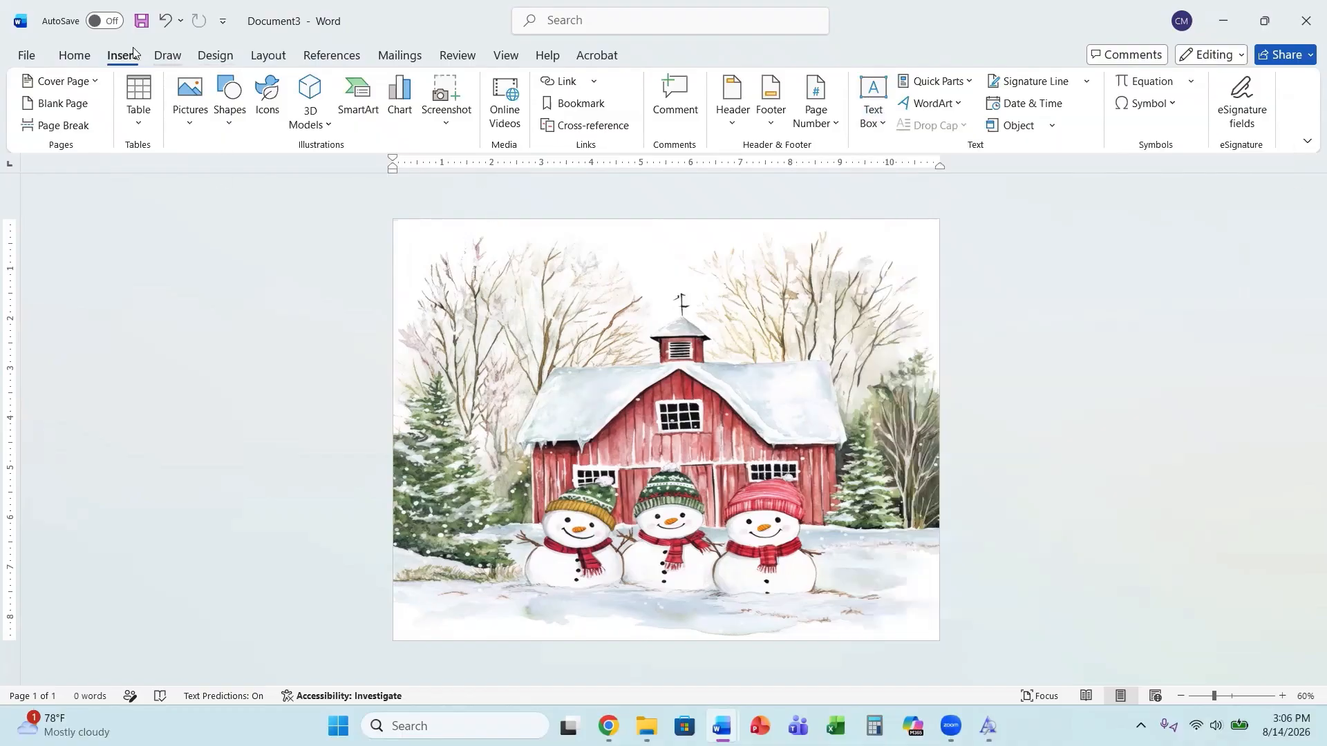
click(74, 56)
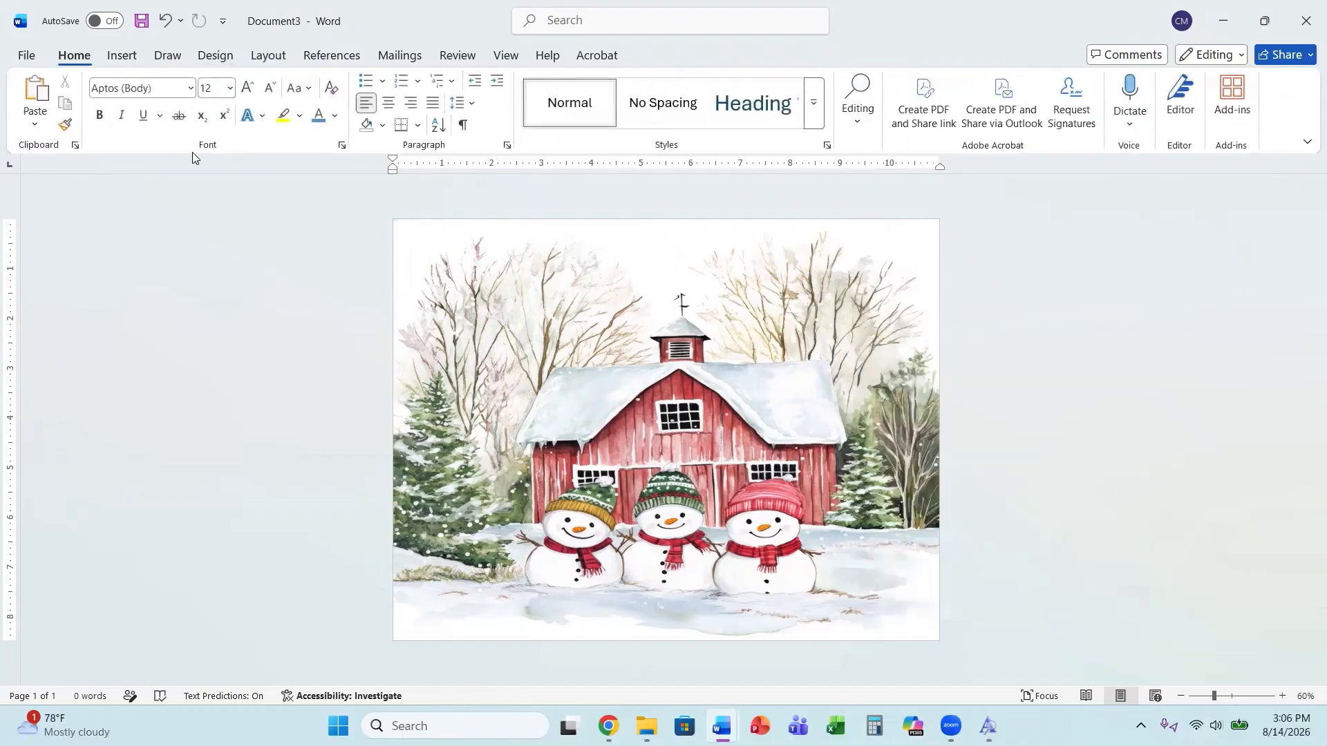
click(262, 119)
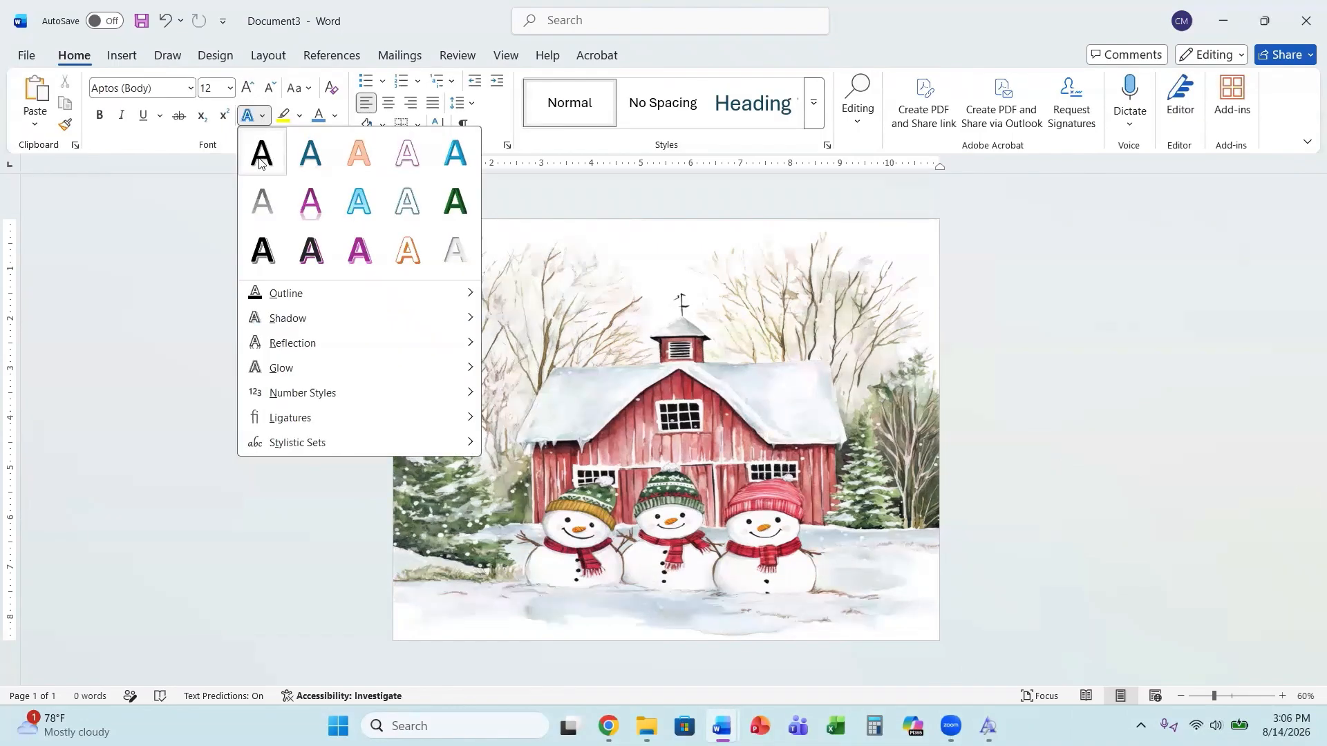
click(502, 230)
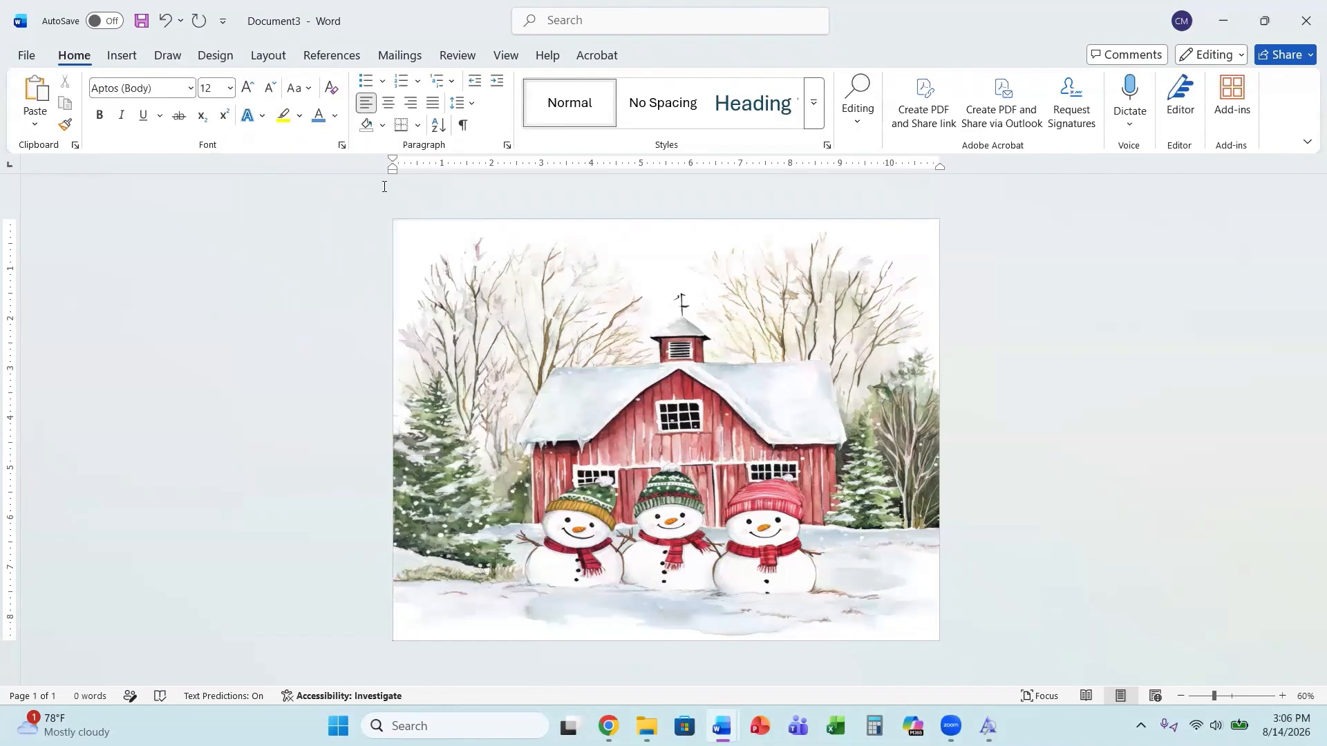
click(547, 441)
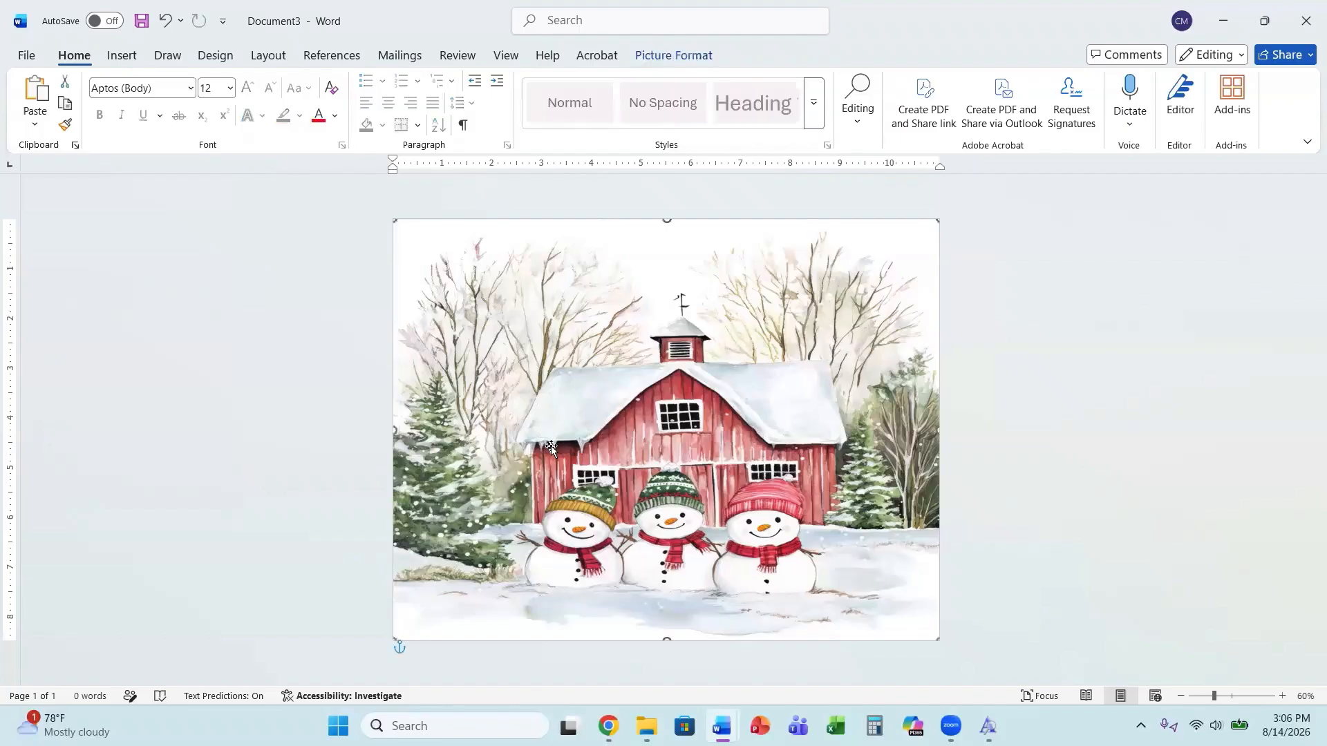
click(122, 55)
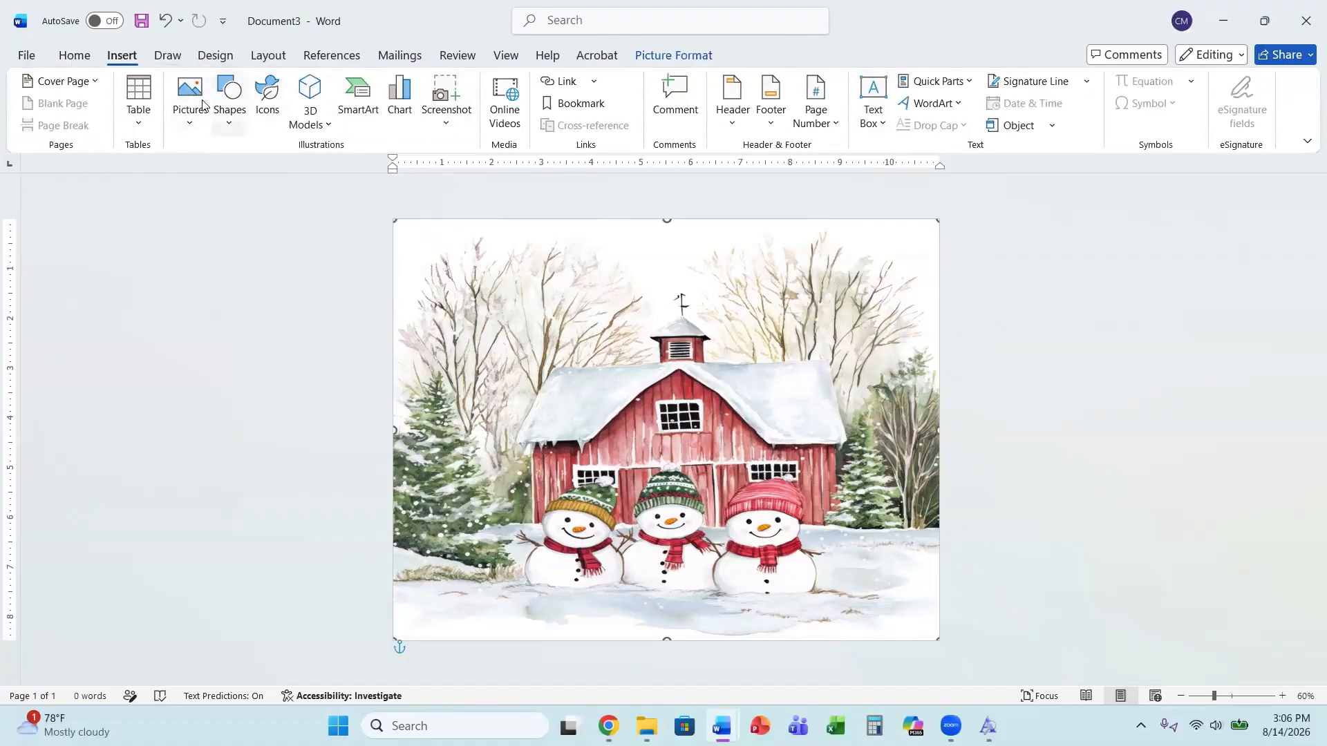
click(72, 56)
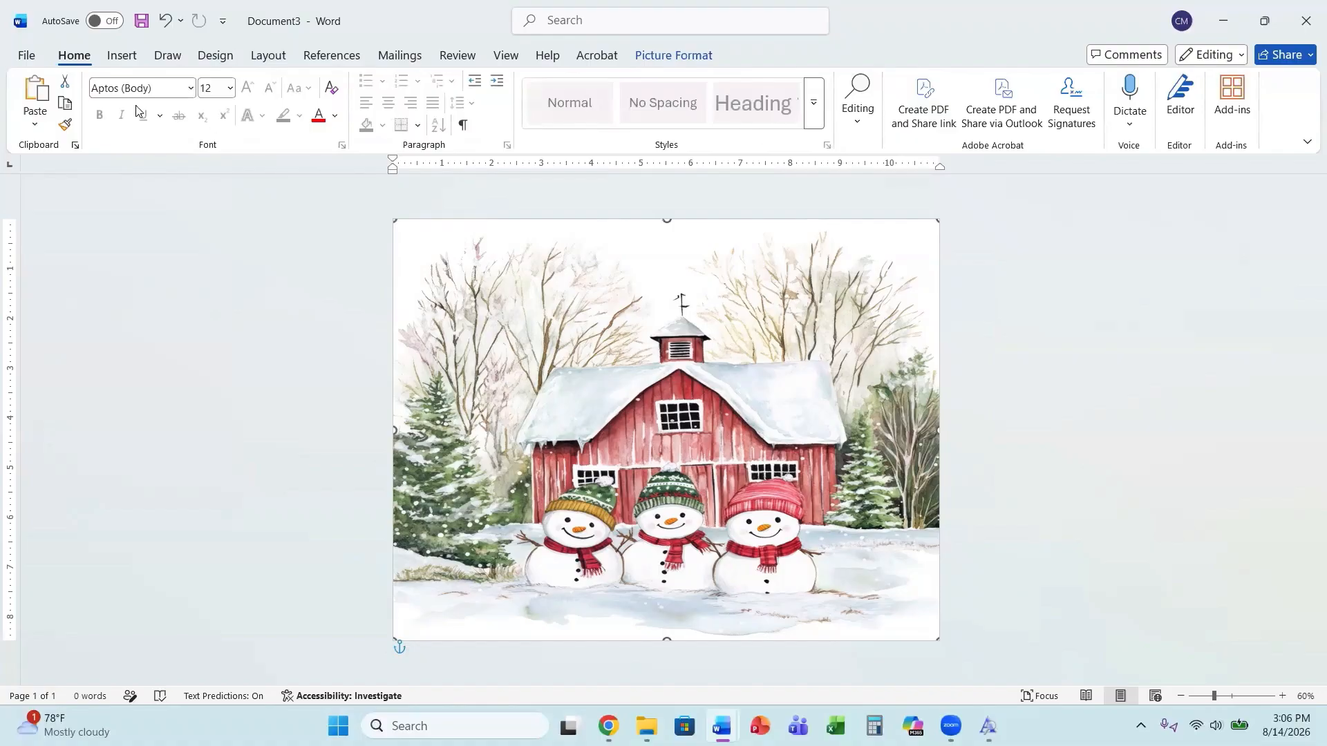
click(156, 88)
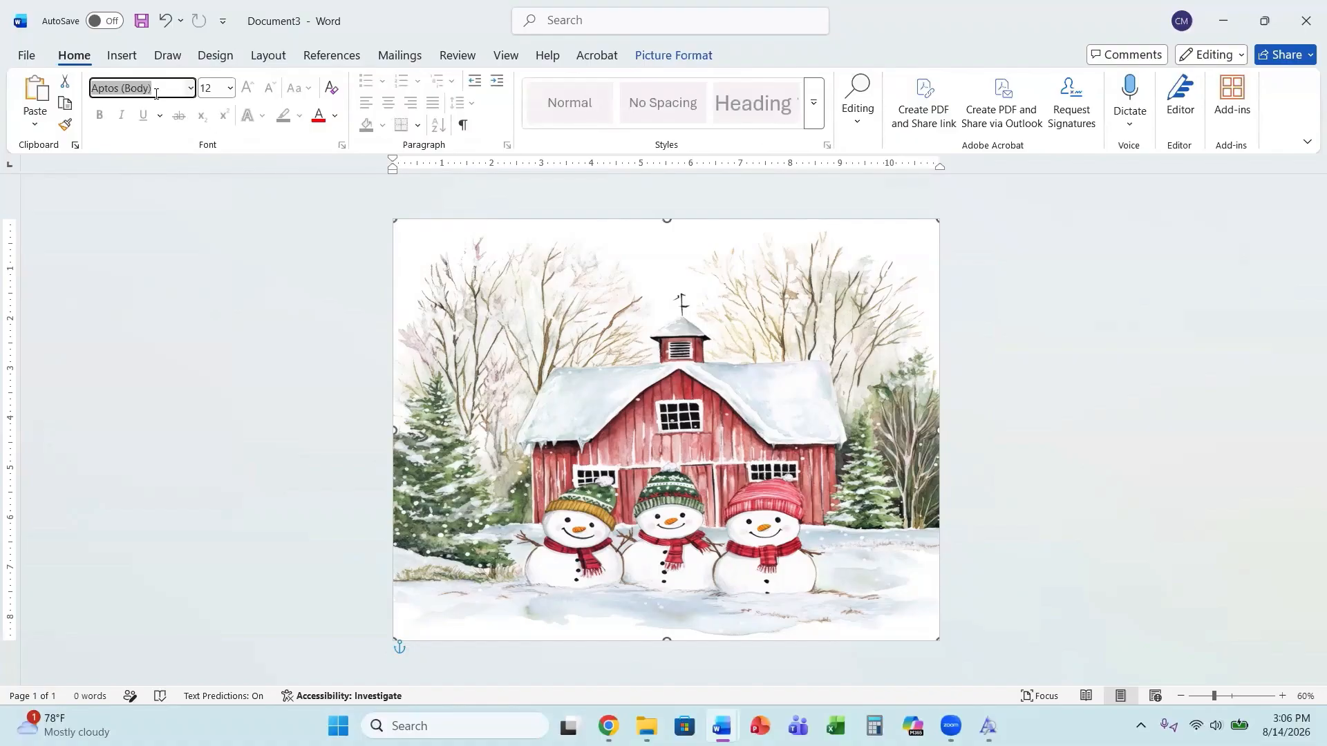
Insert WordArt in the first plain style and replace its placeholder with a name.
click(133, 58)
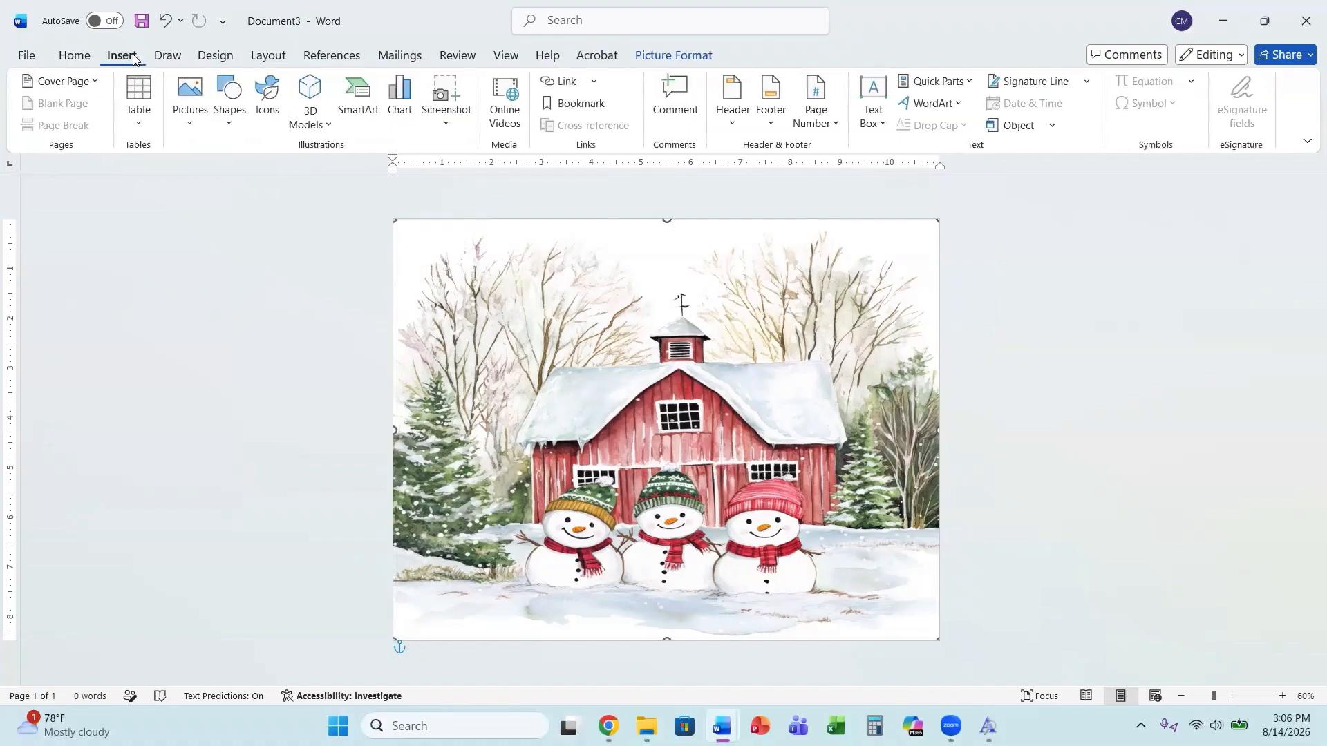
click(935, 105)
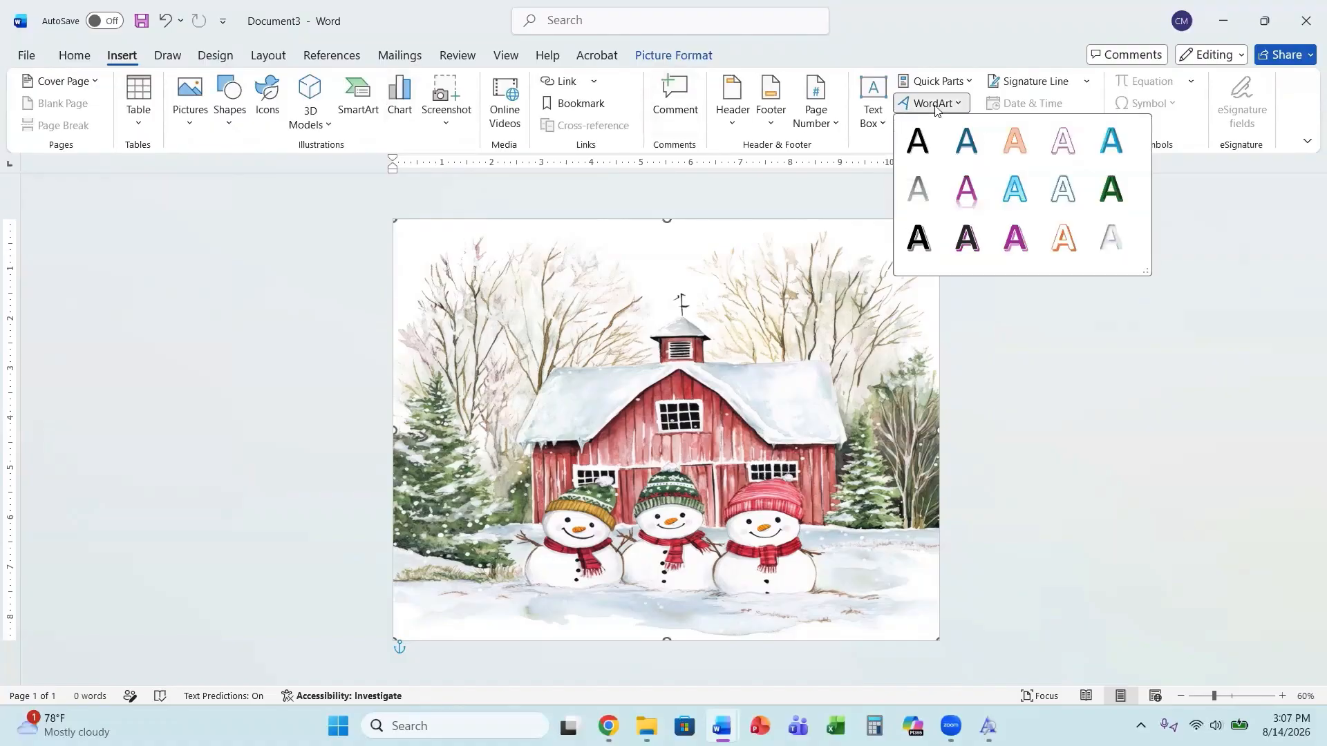
click(918, 140)
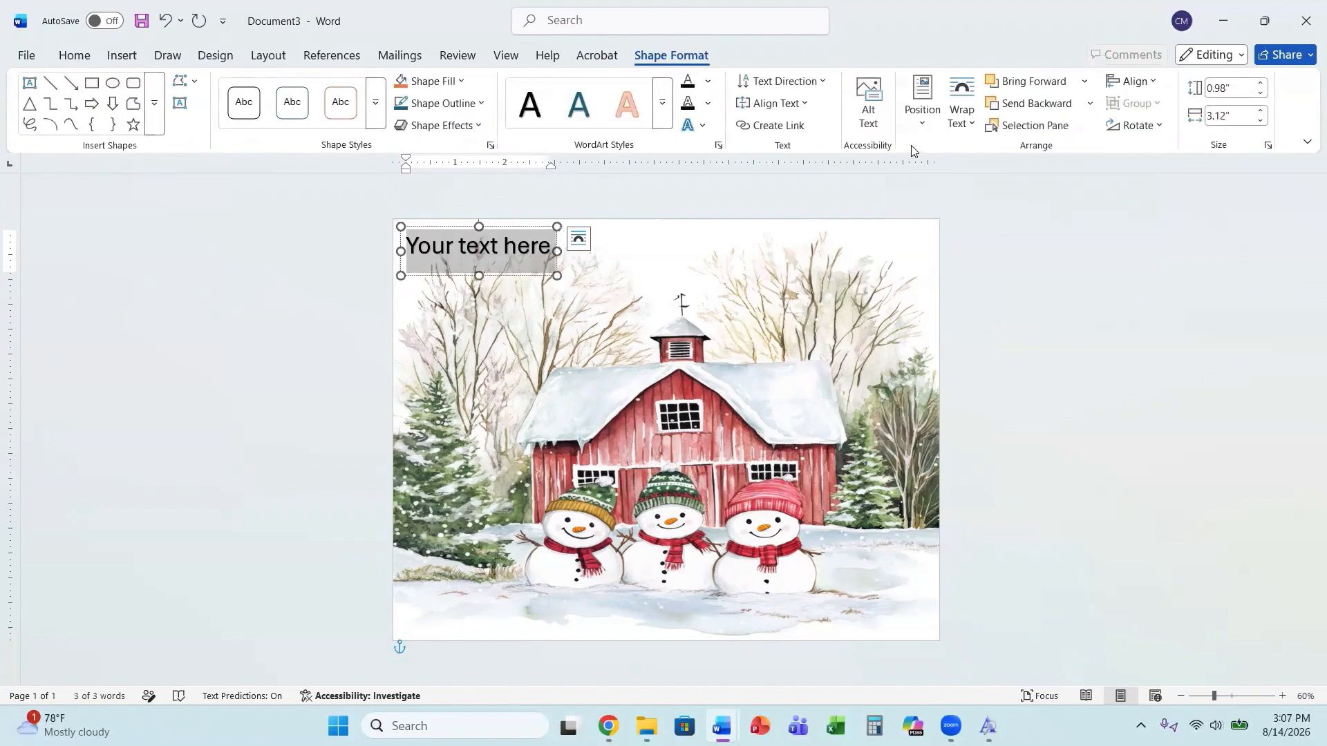
text(Sam)
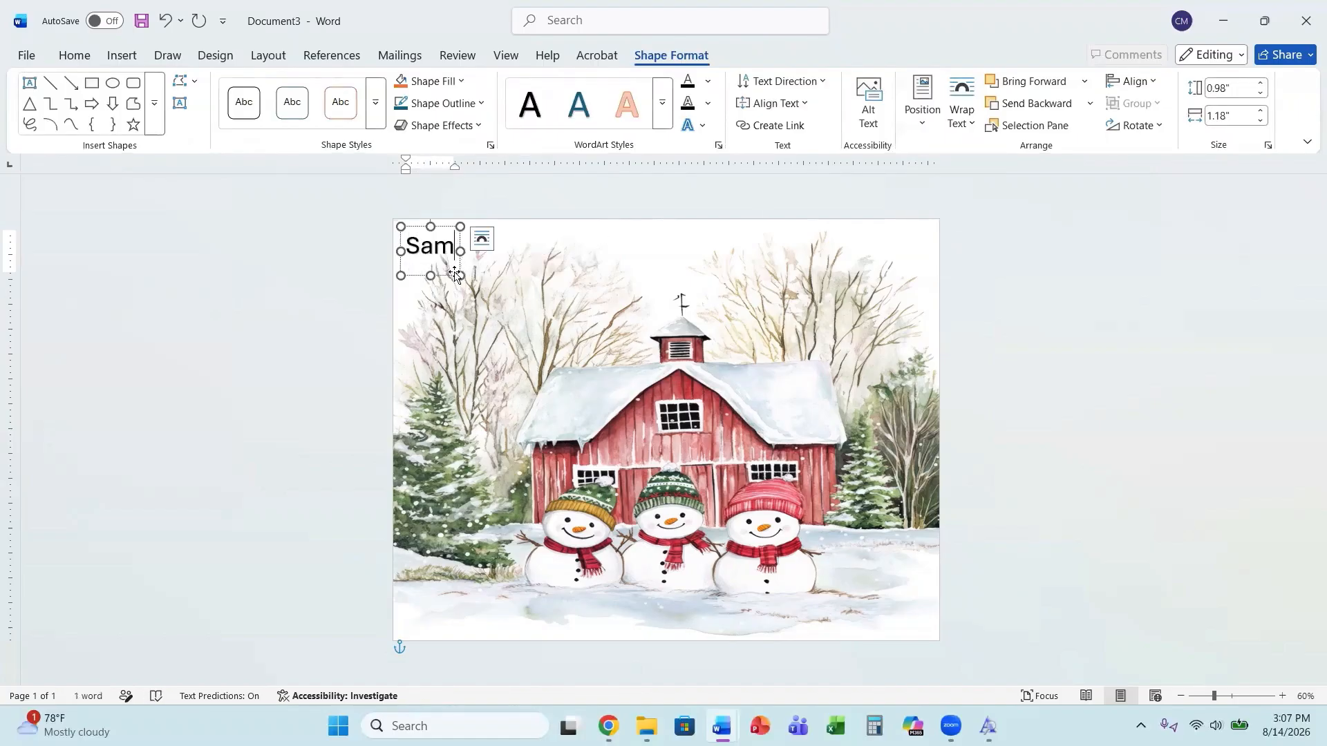
Widen the WordArt box to about 1.97 inches and move it onto the barn in the middle of the picture.
drag(460, 286, 500, 277)
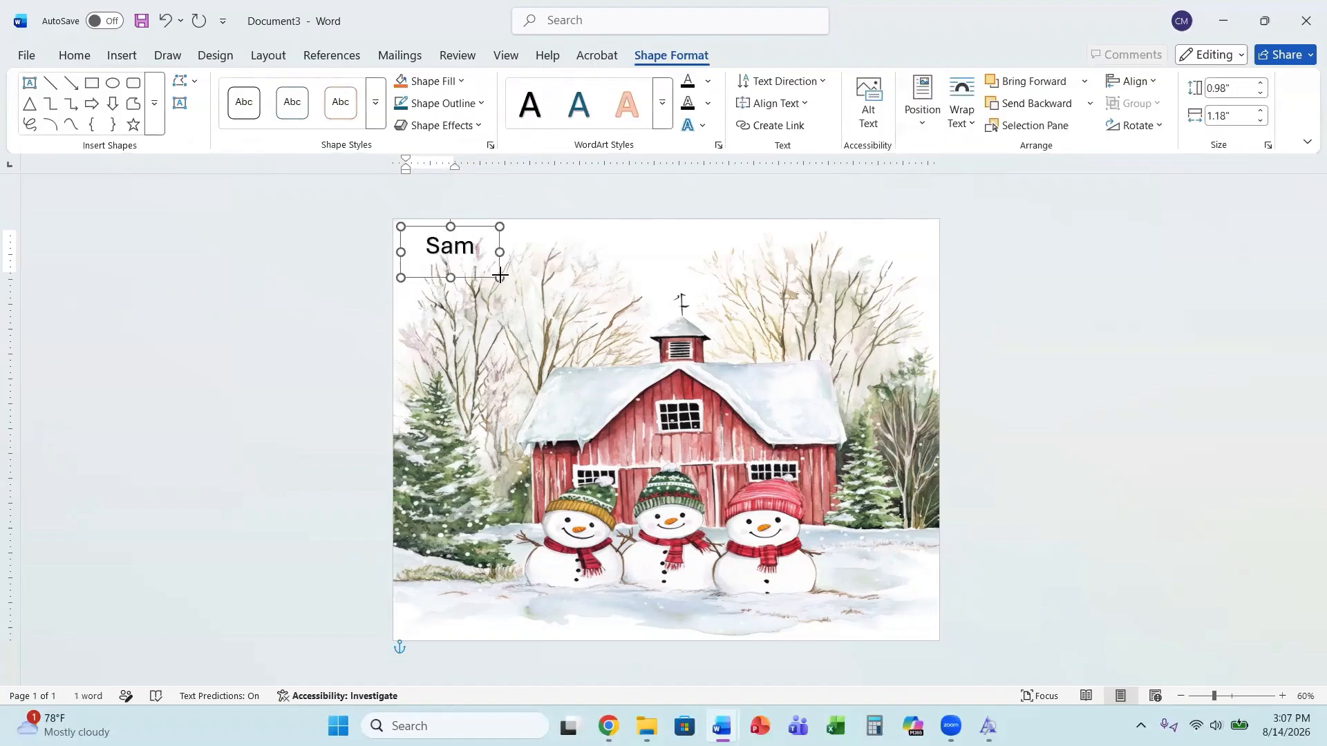
click(1150, 391)
click(457, 243)
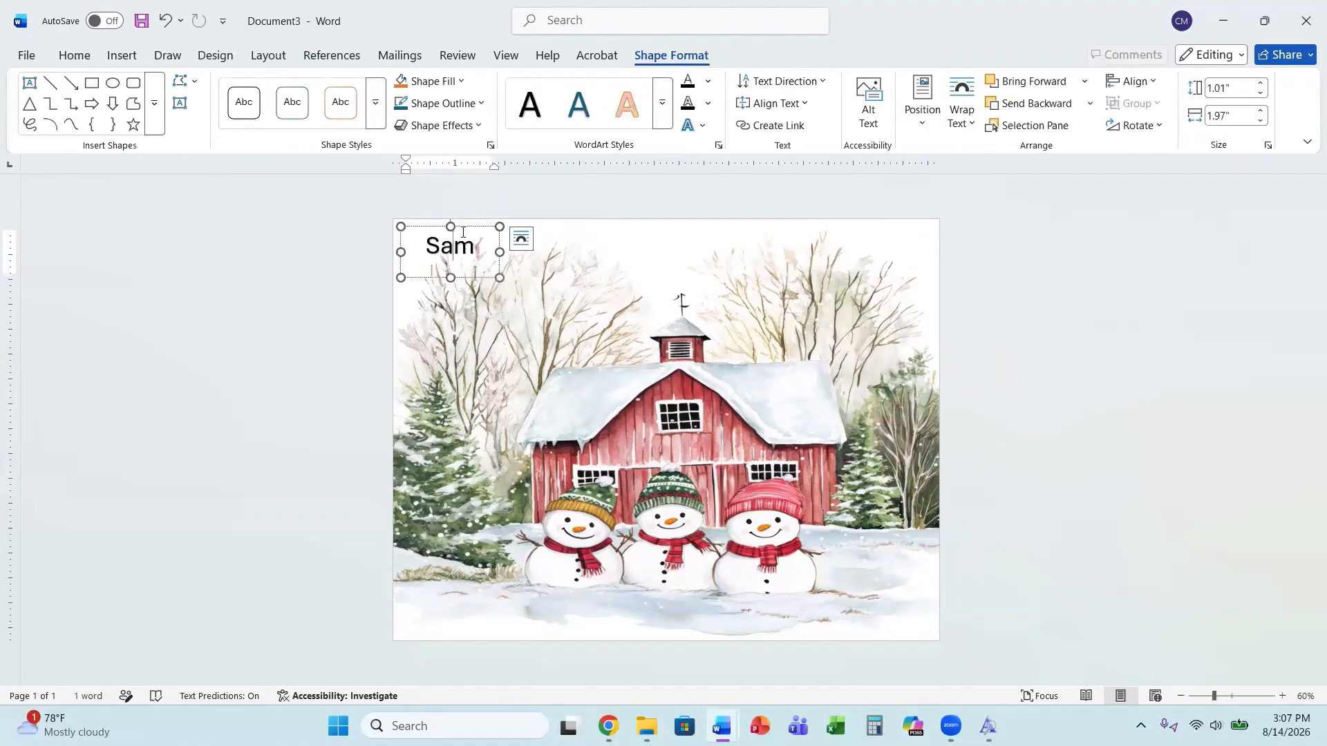
drag(470, 221, 608, 437)
click(608, 454)
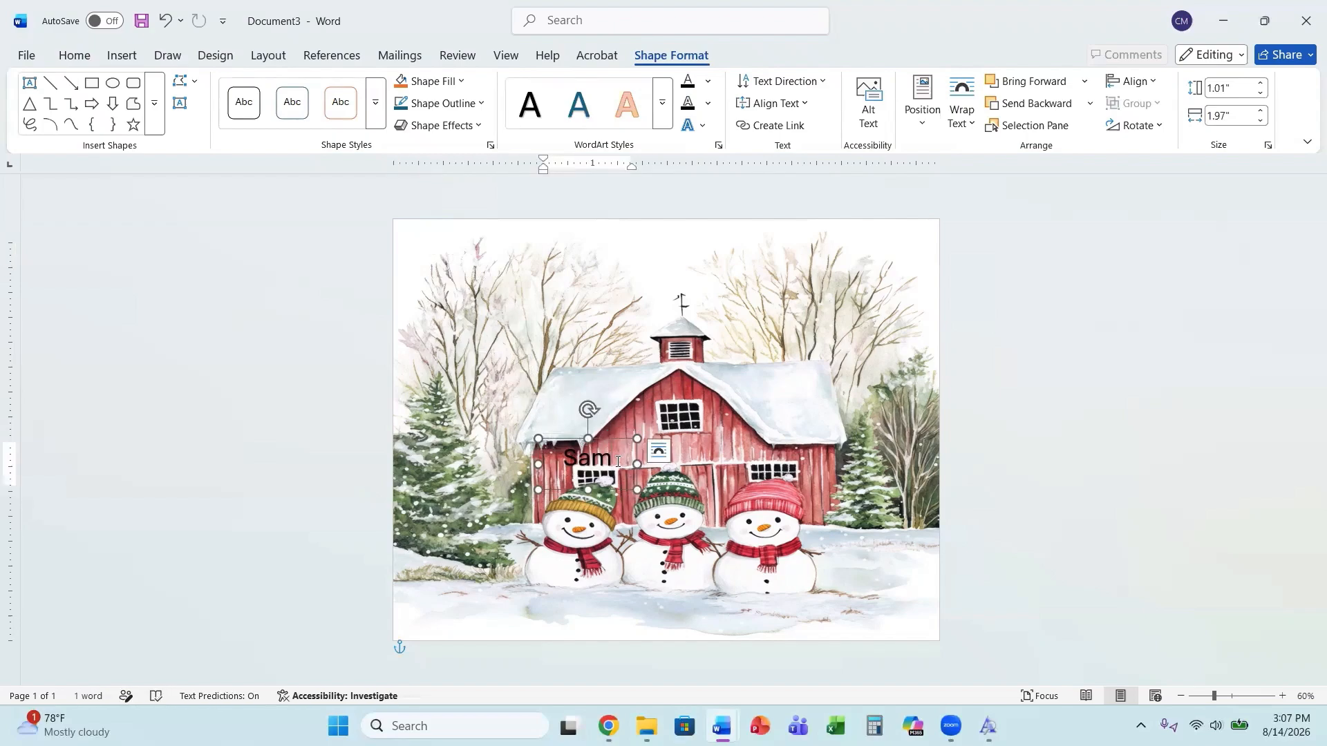
Select the name text and change its font to Bridgetown.
double_click(593, 461)
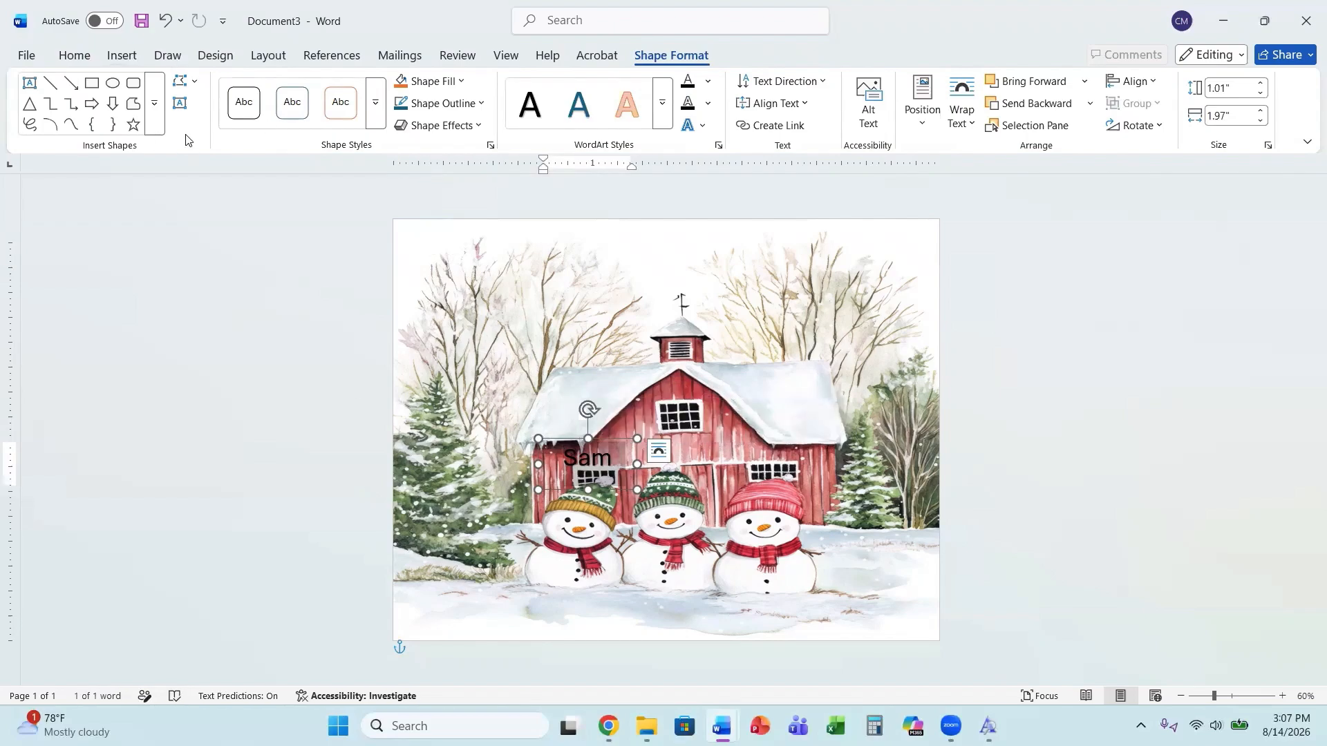
click(74, 55)
click(182, 90)
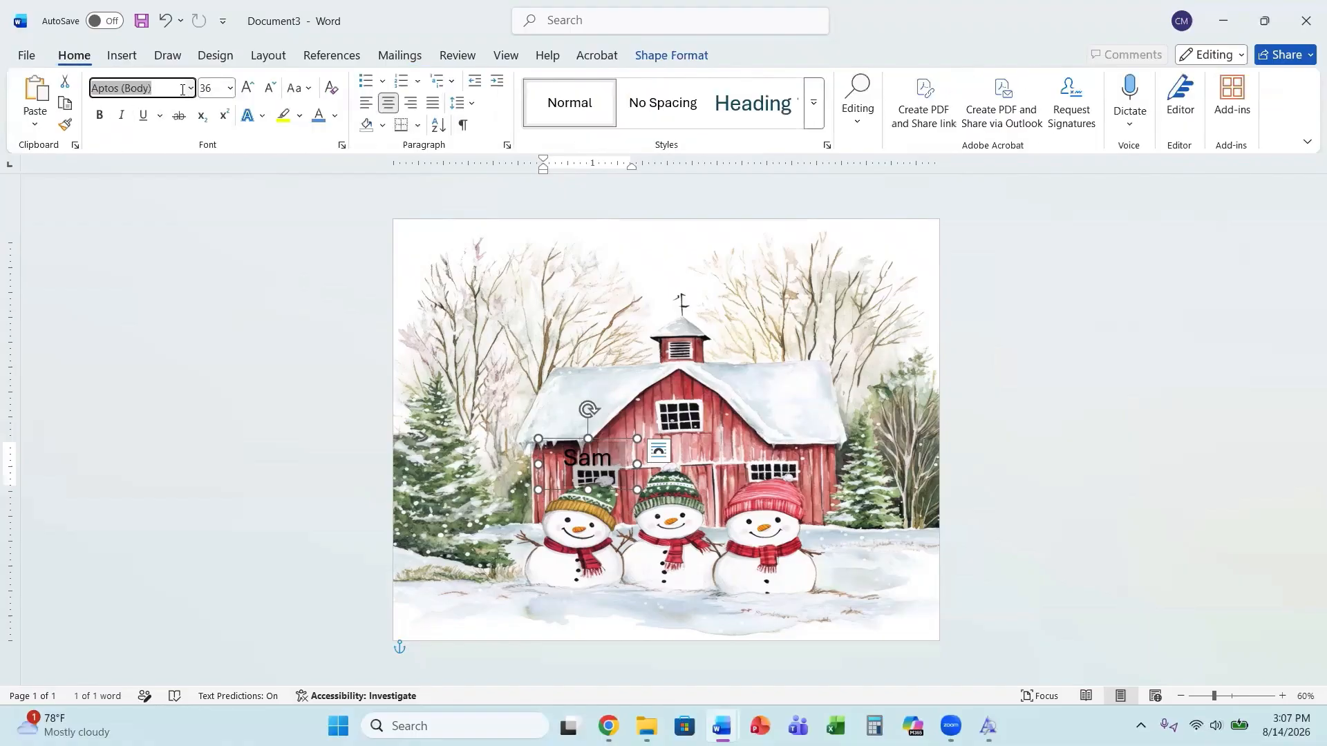
click(190, 90)
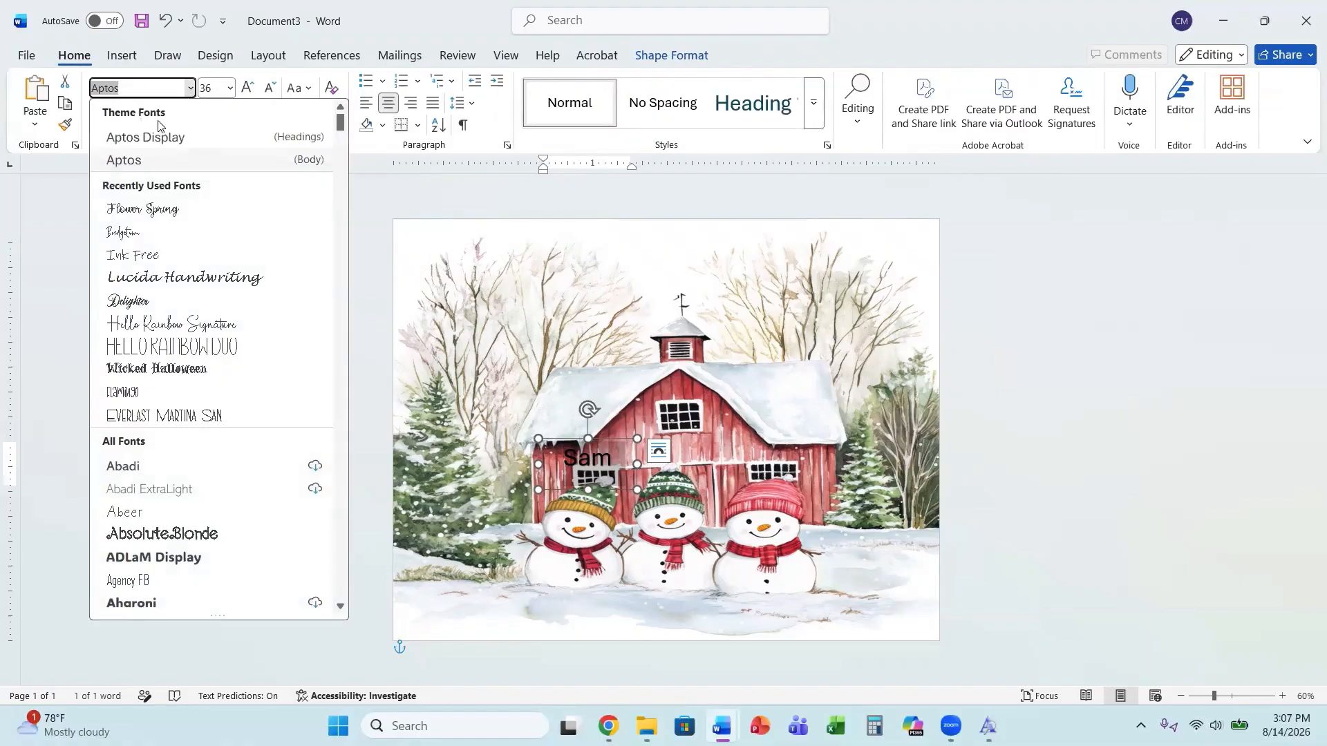
click(123, 235)
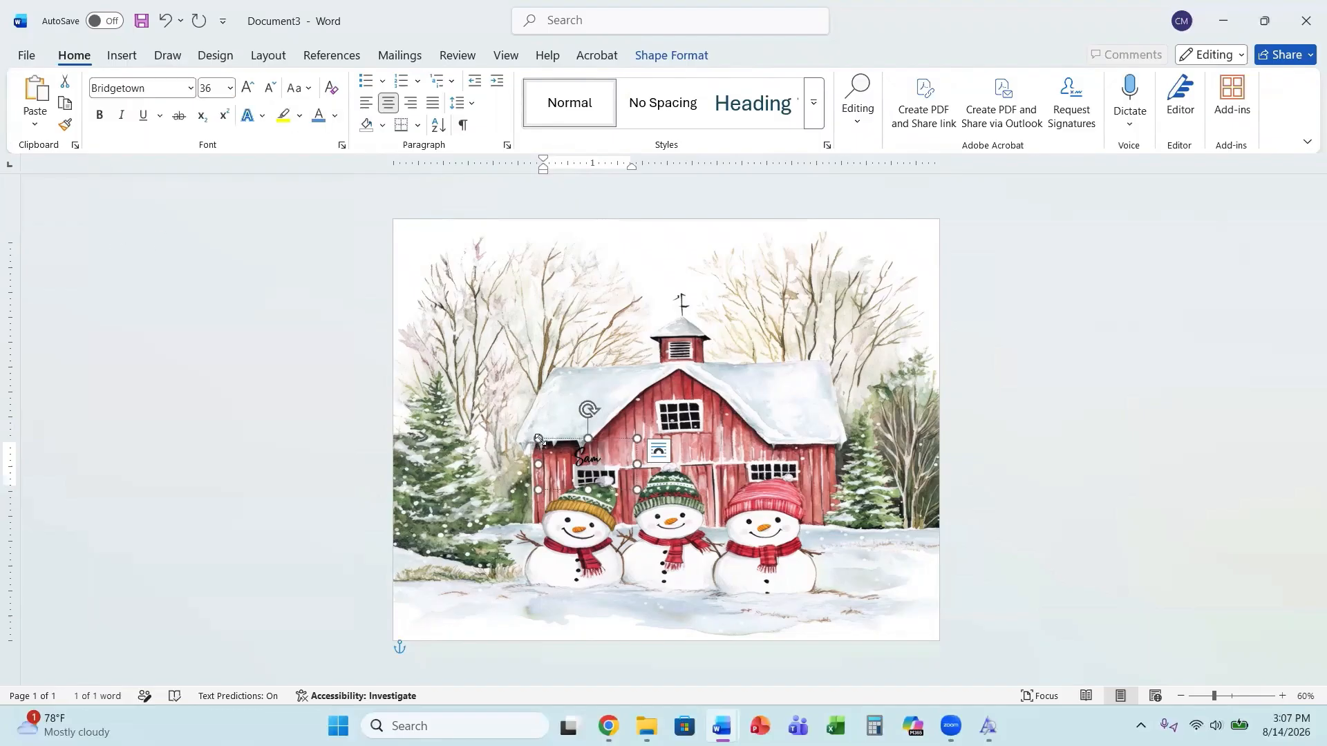
Enlarge the WordArt box and set the name's font size to 72.
drag(538, 438, 462, 422)
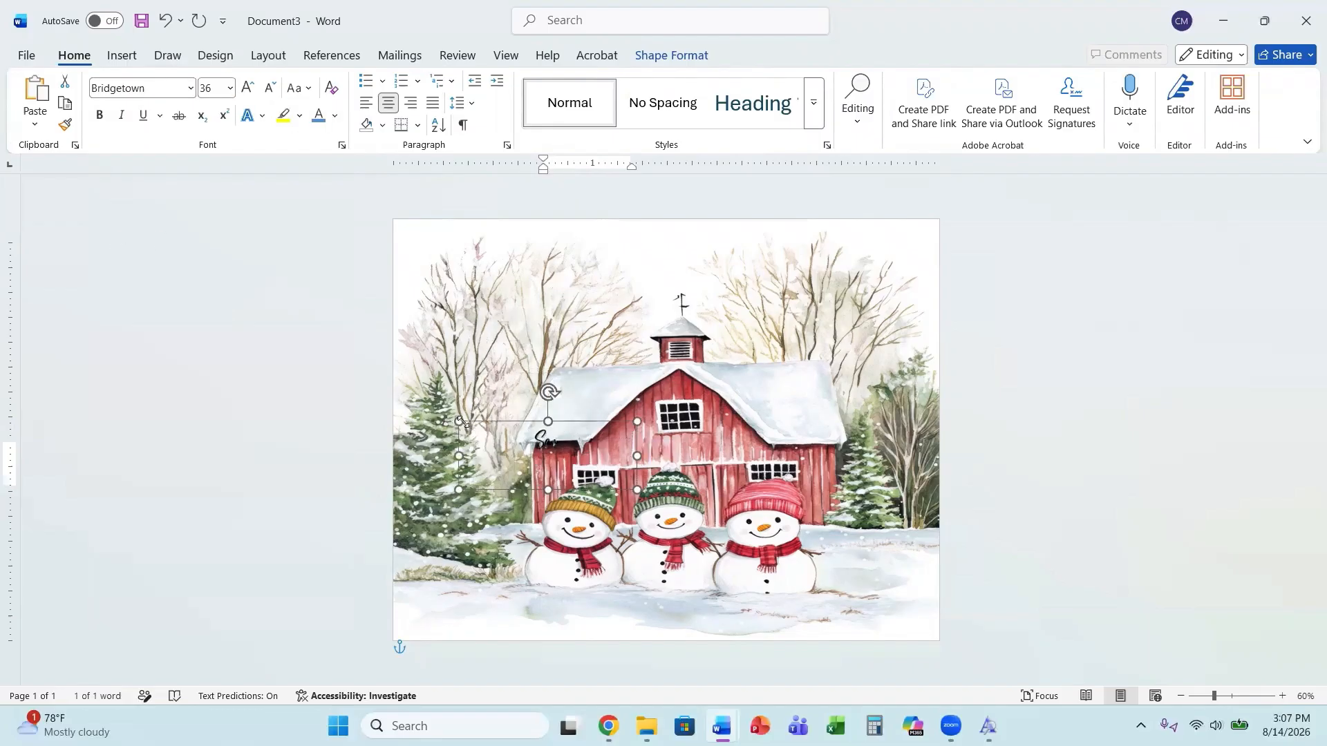
drag(577, 443, 515, 440)
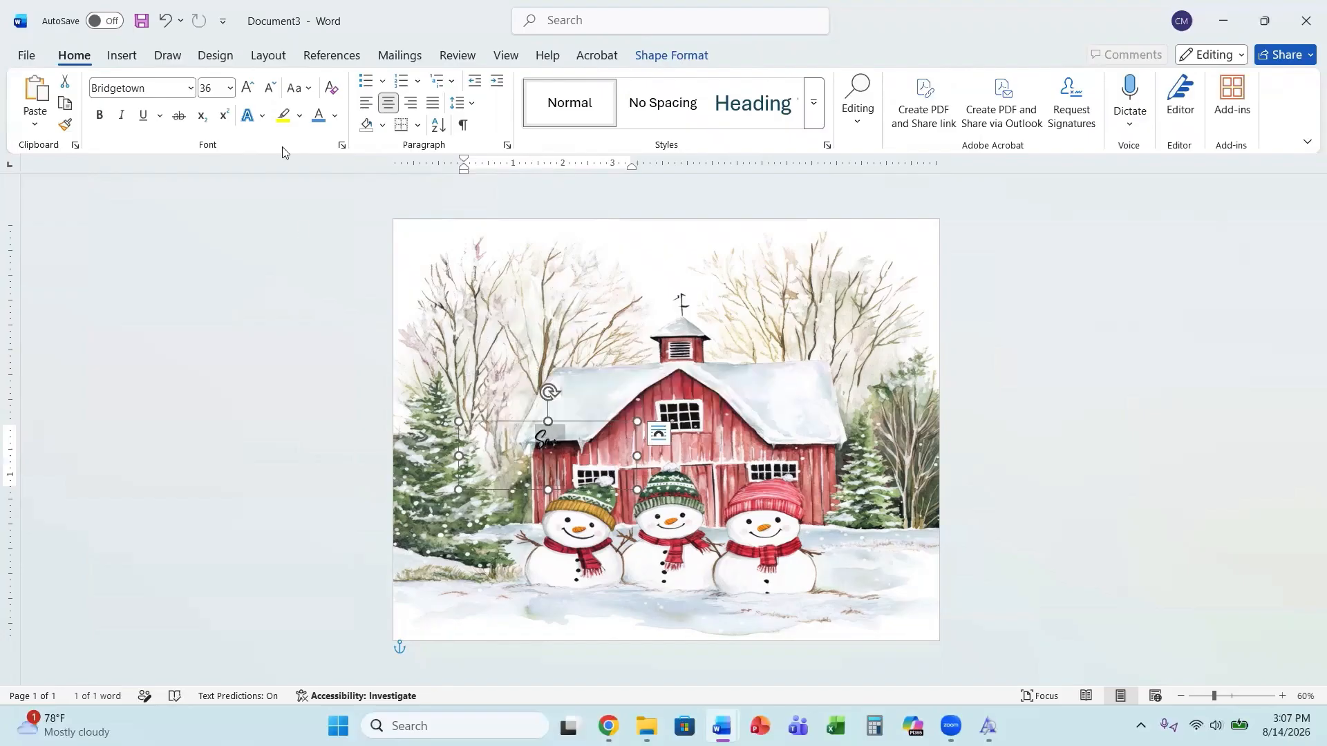
click(230, 88)
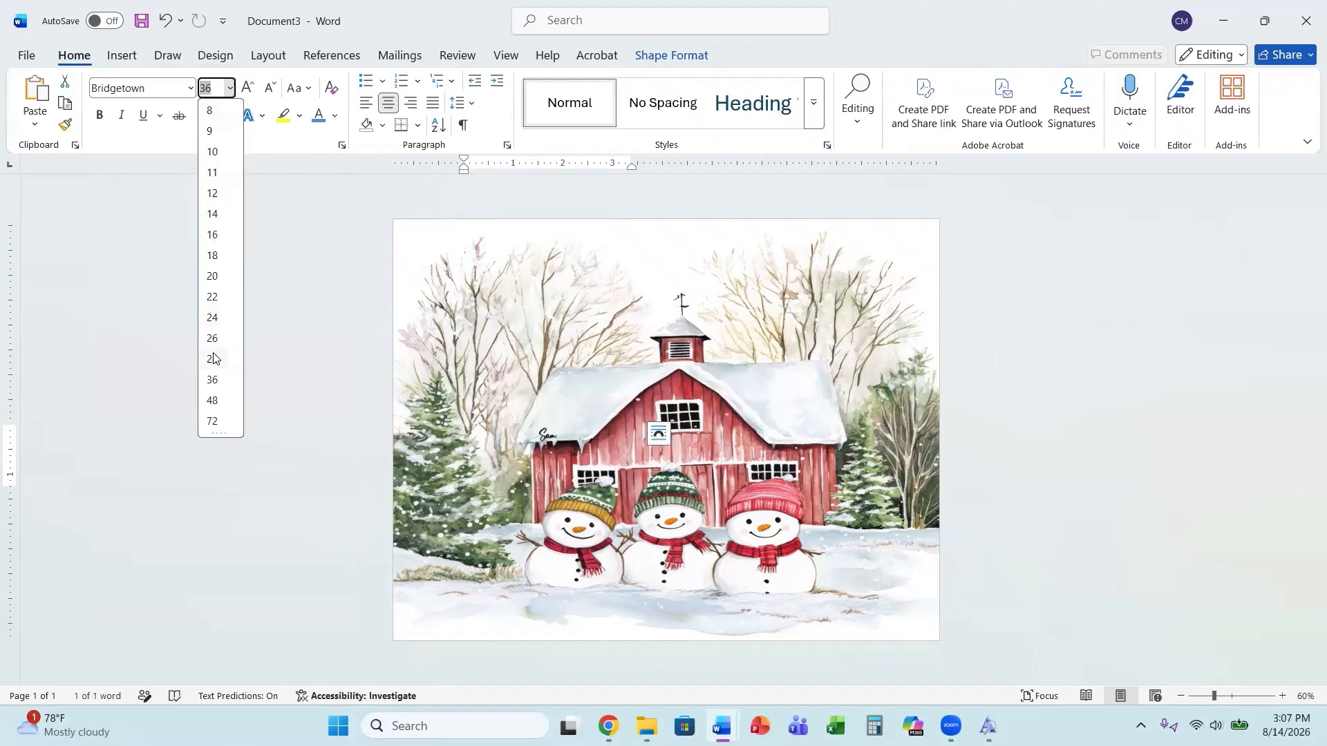
click(212, 421)
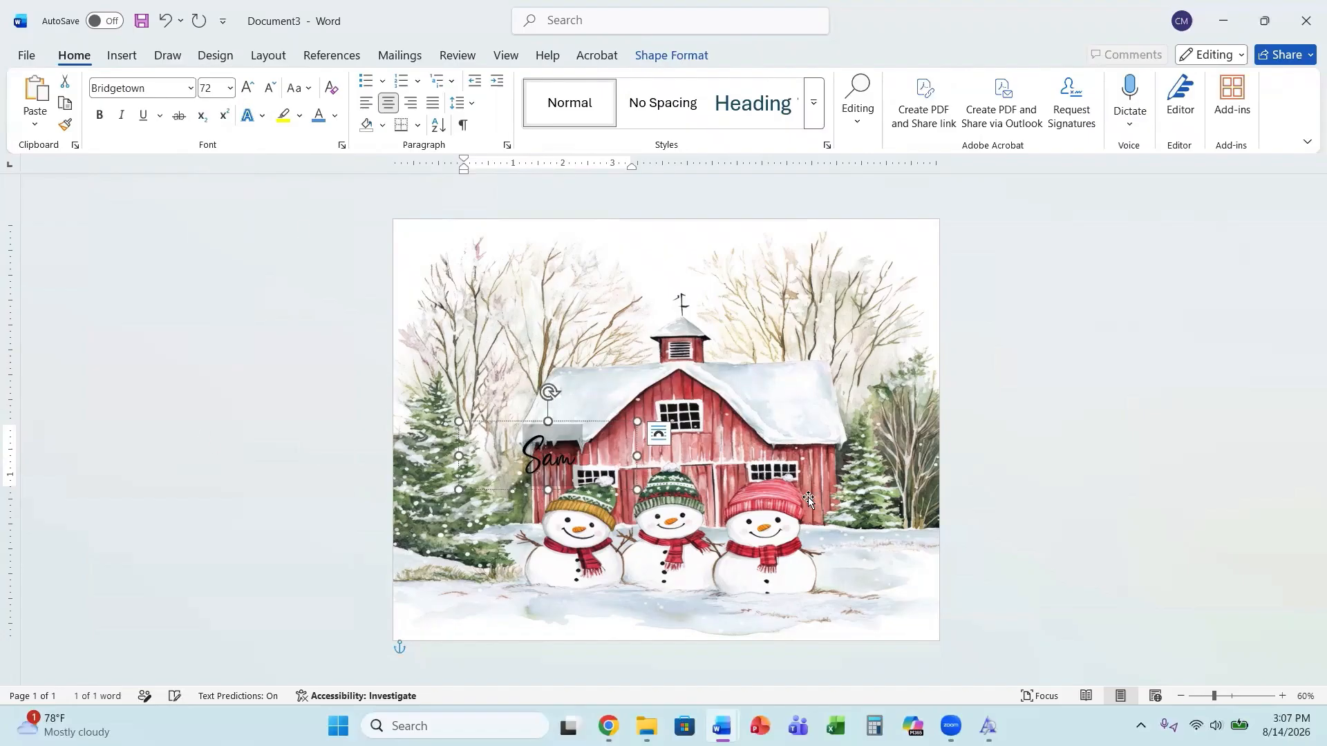
Select the name and change its font colour to red, then back to black.
click(578, 465)
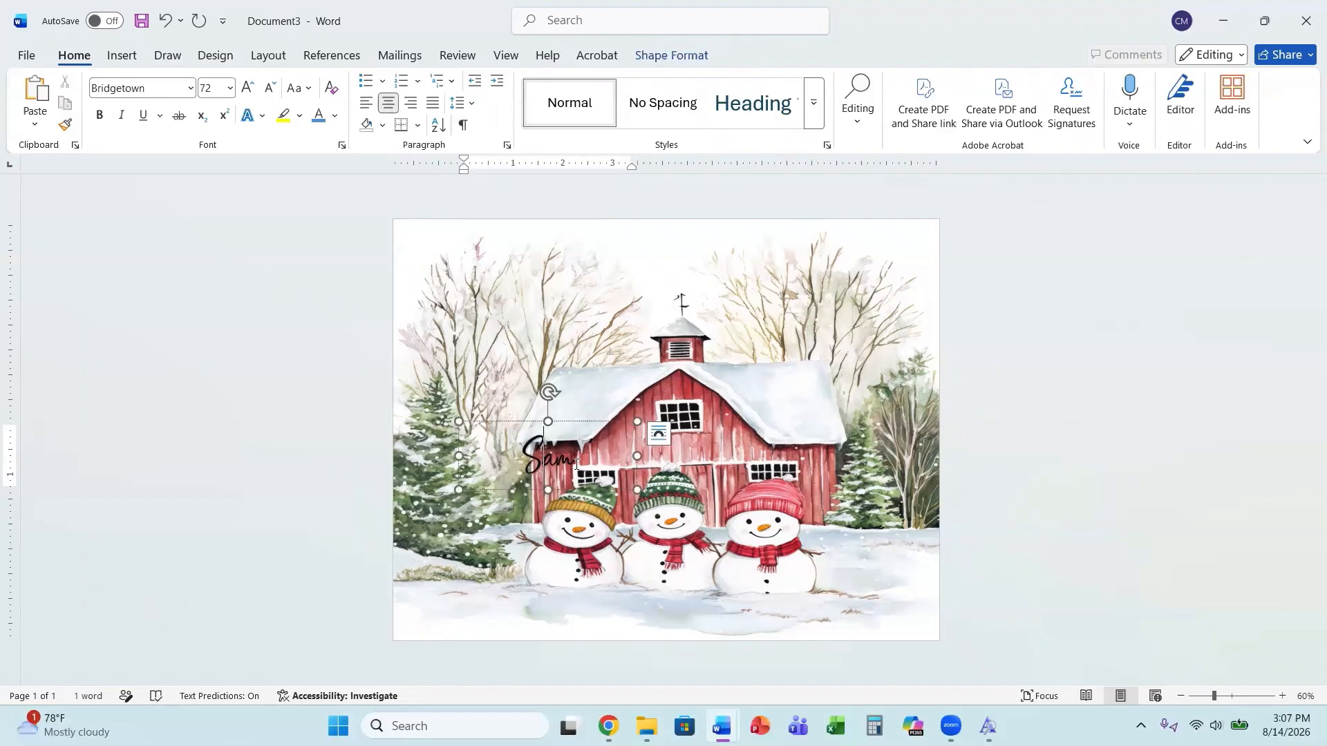
drag(574, 465, 493, 456)
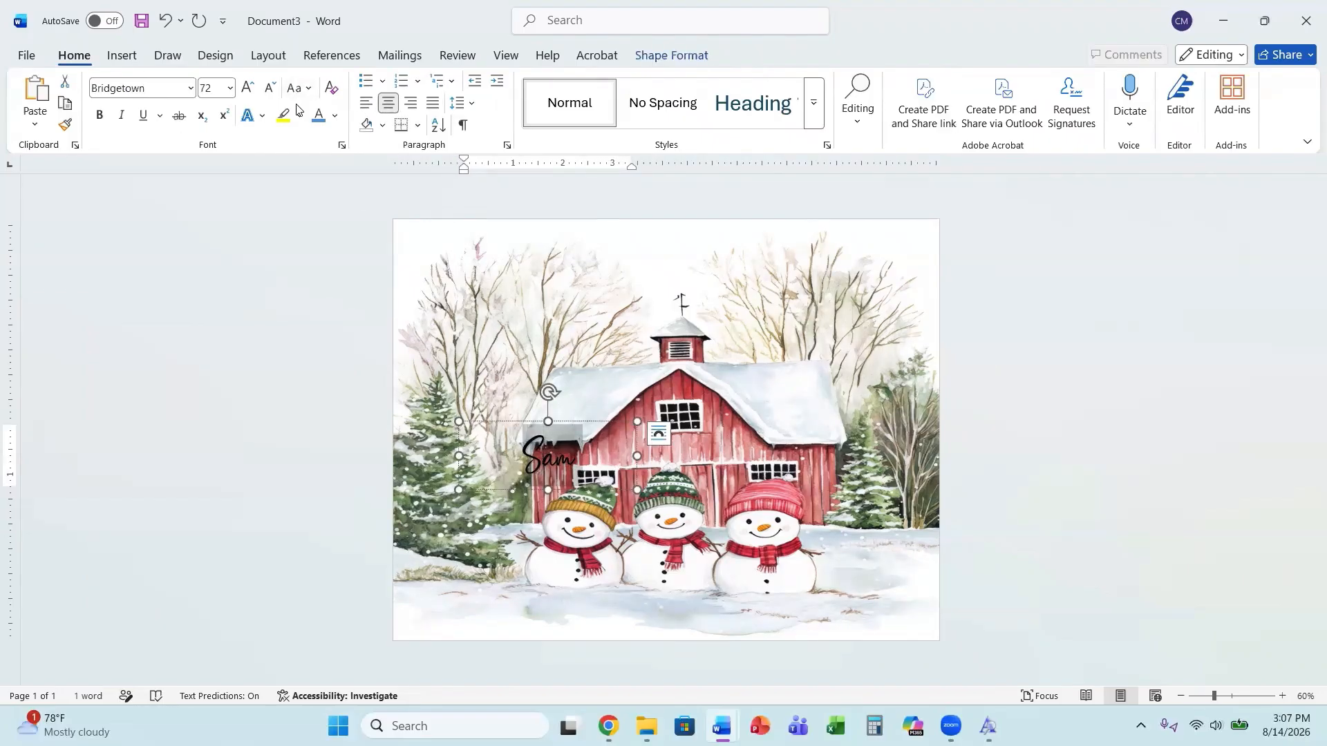
click(335, 116)
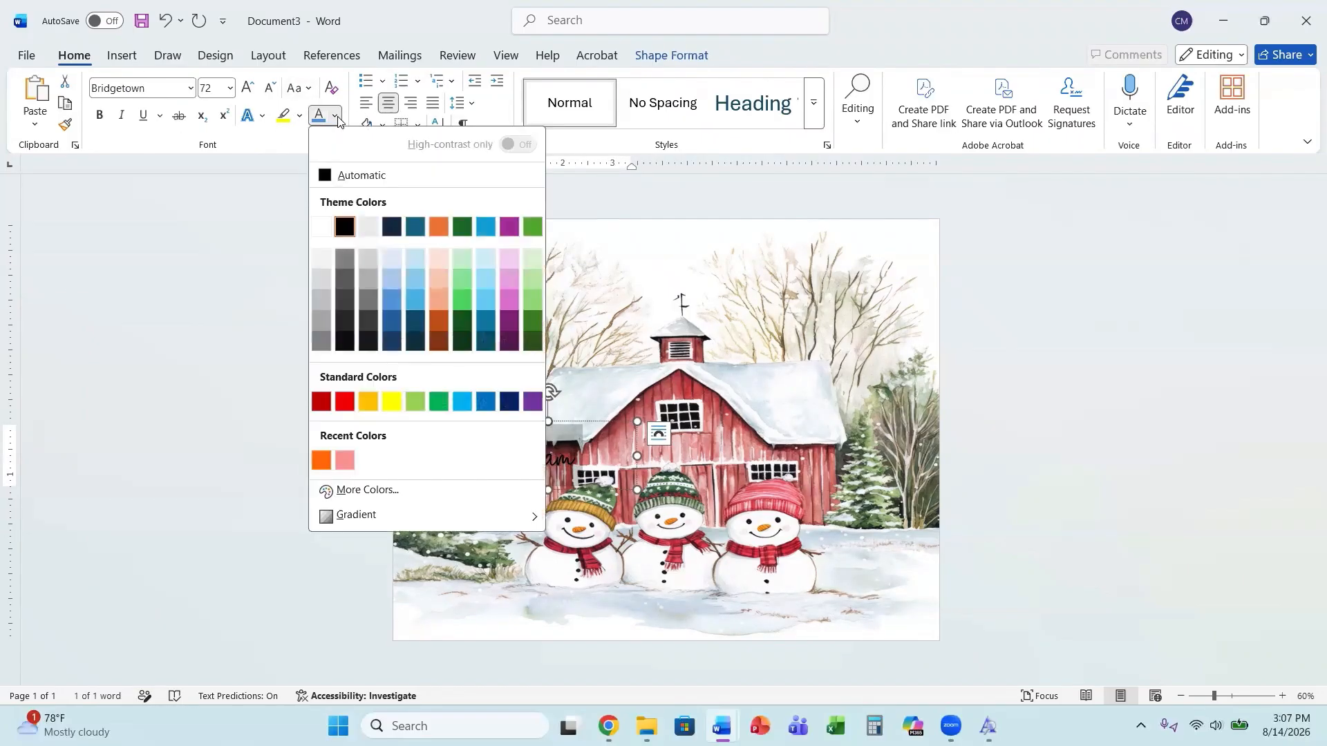
click(324, 404)
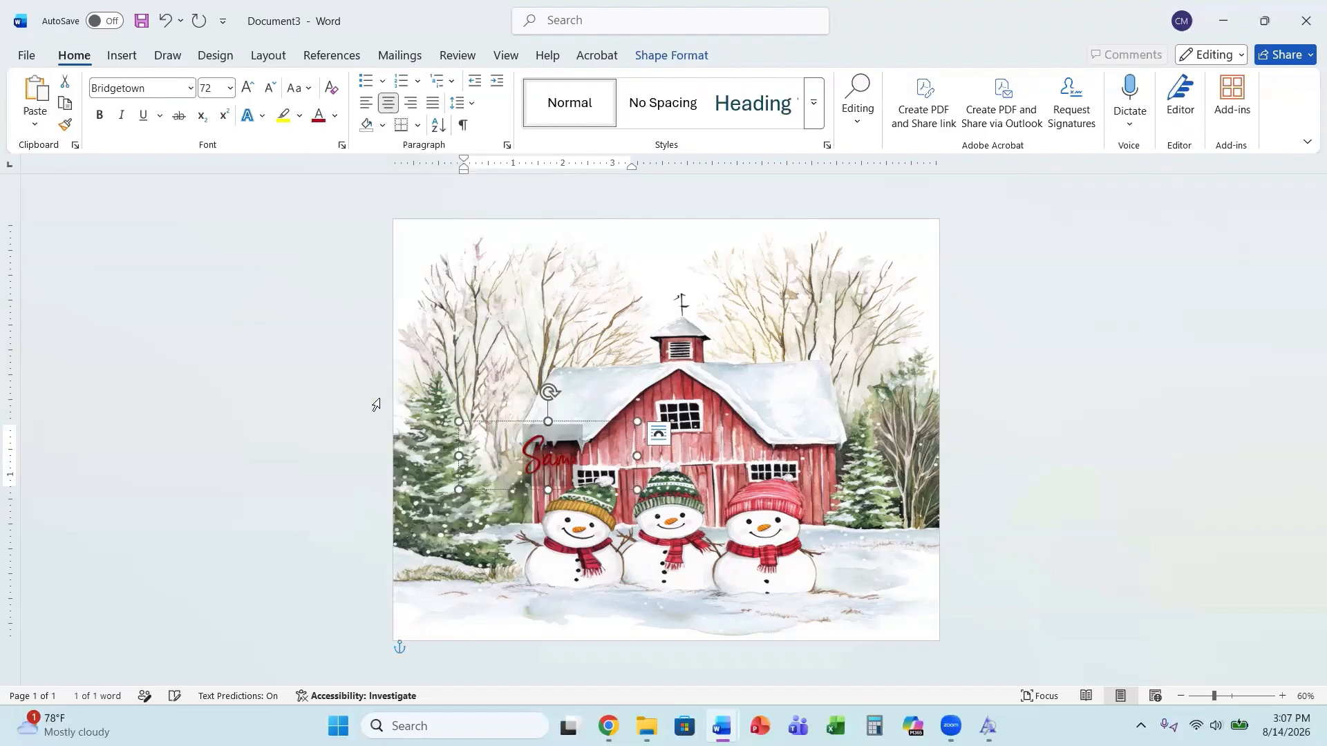
click(335, 116)
click(345, 227)
Move the name WordArt up to the upper-left area of the picture above the barn.
click(543, 452)
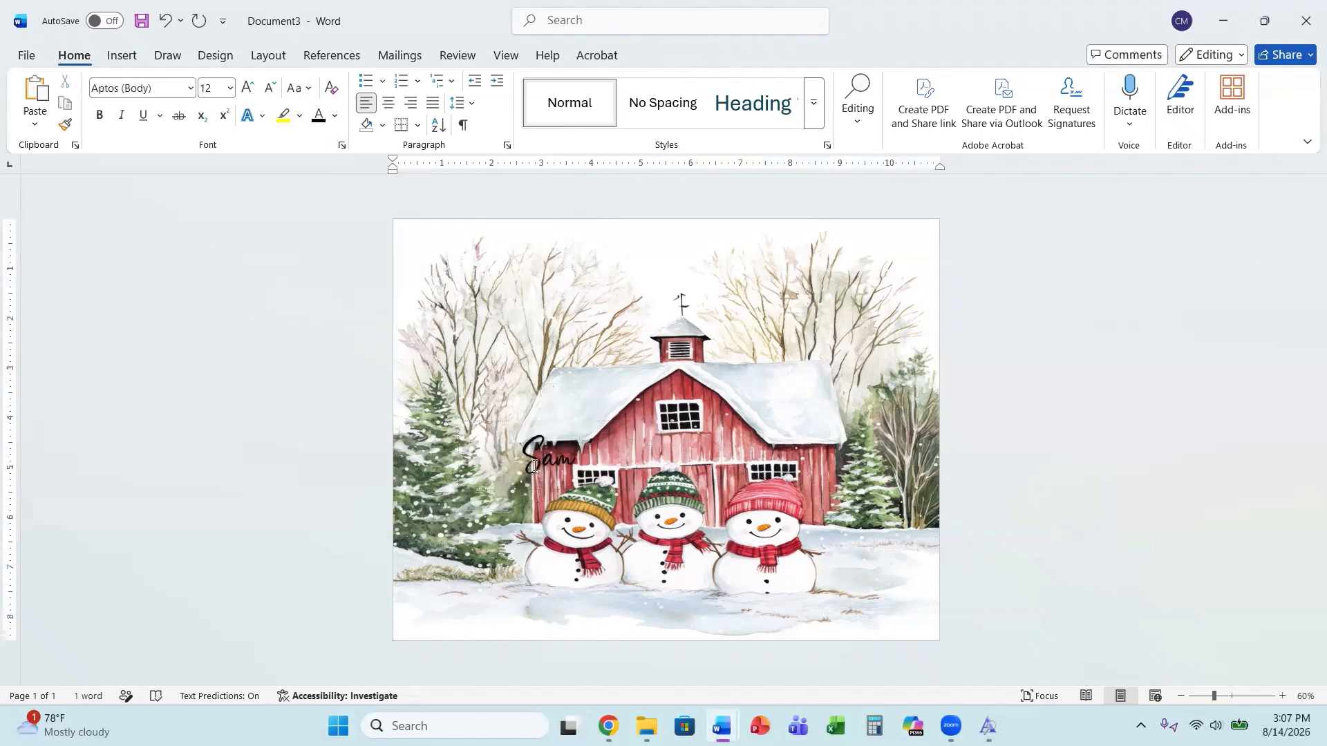
drag(559, 420, 549, 271)
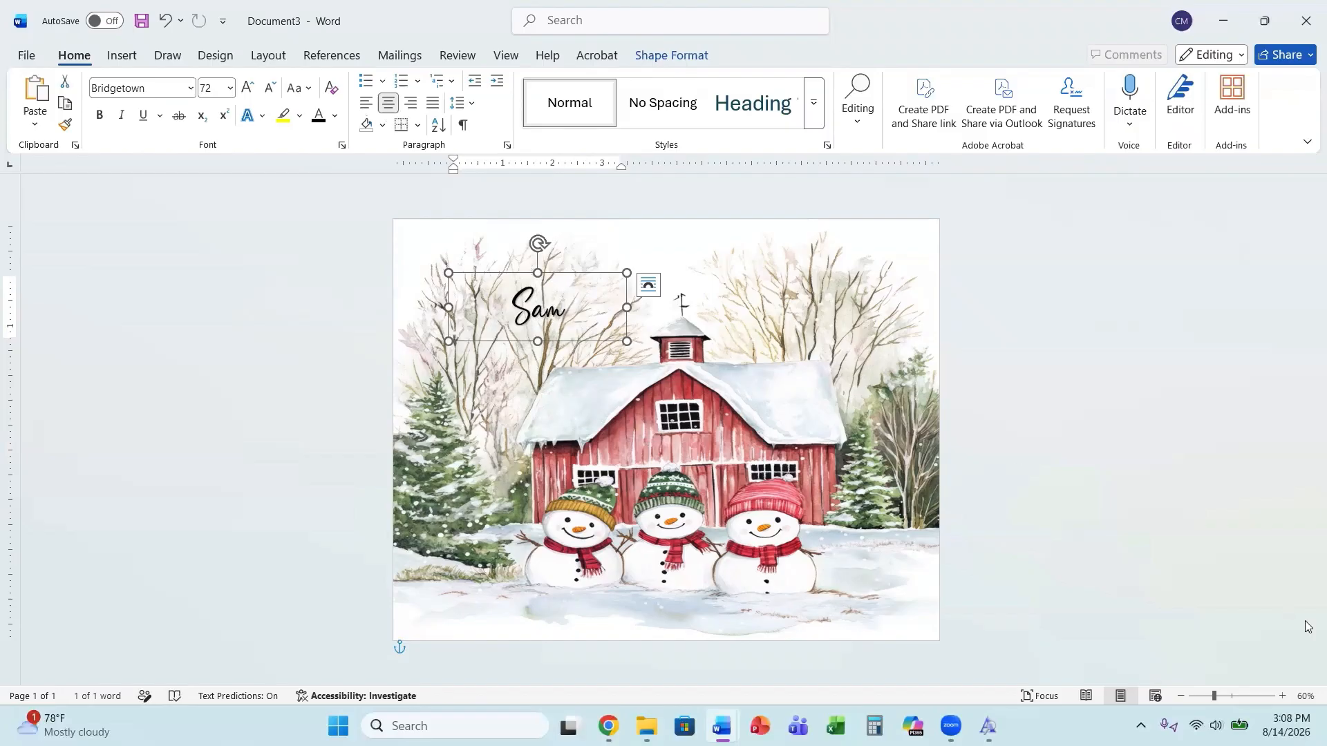
click(1238, 634)
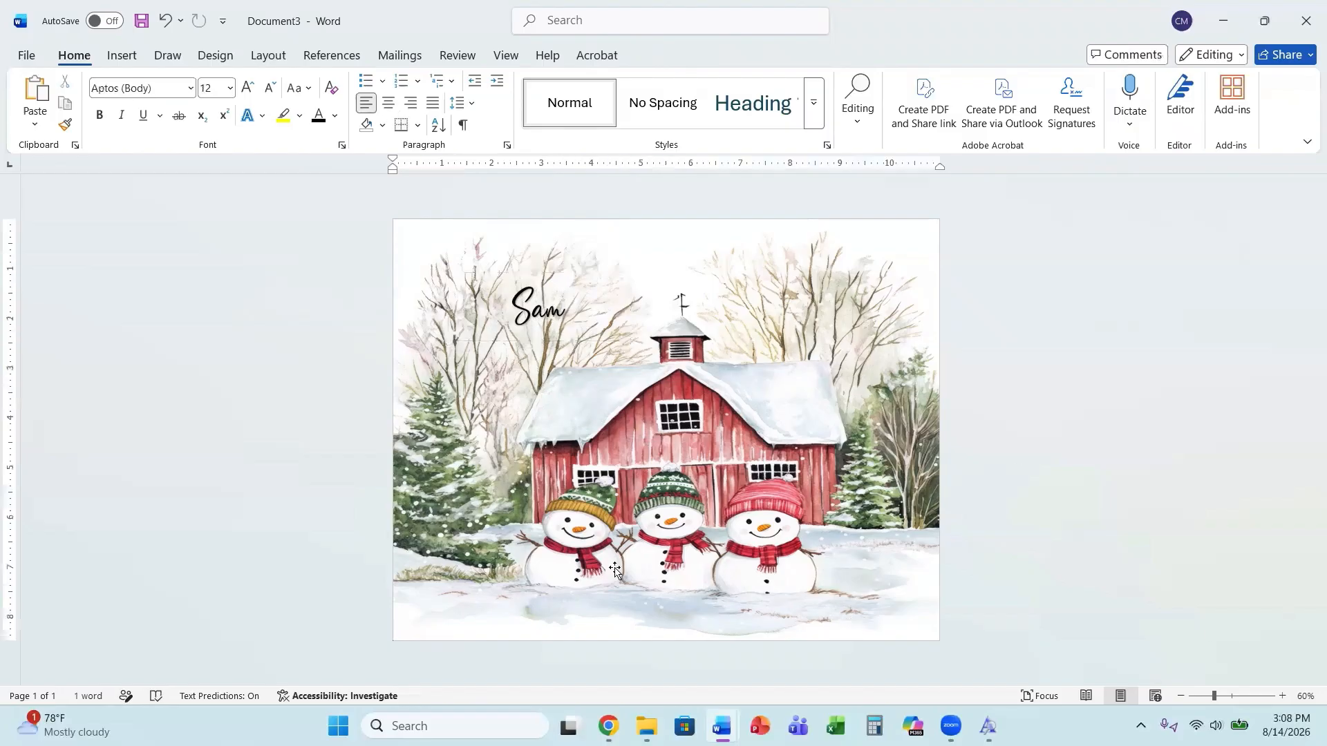
click(551, 319)
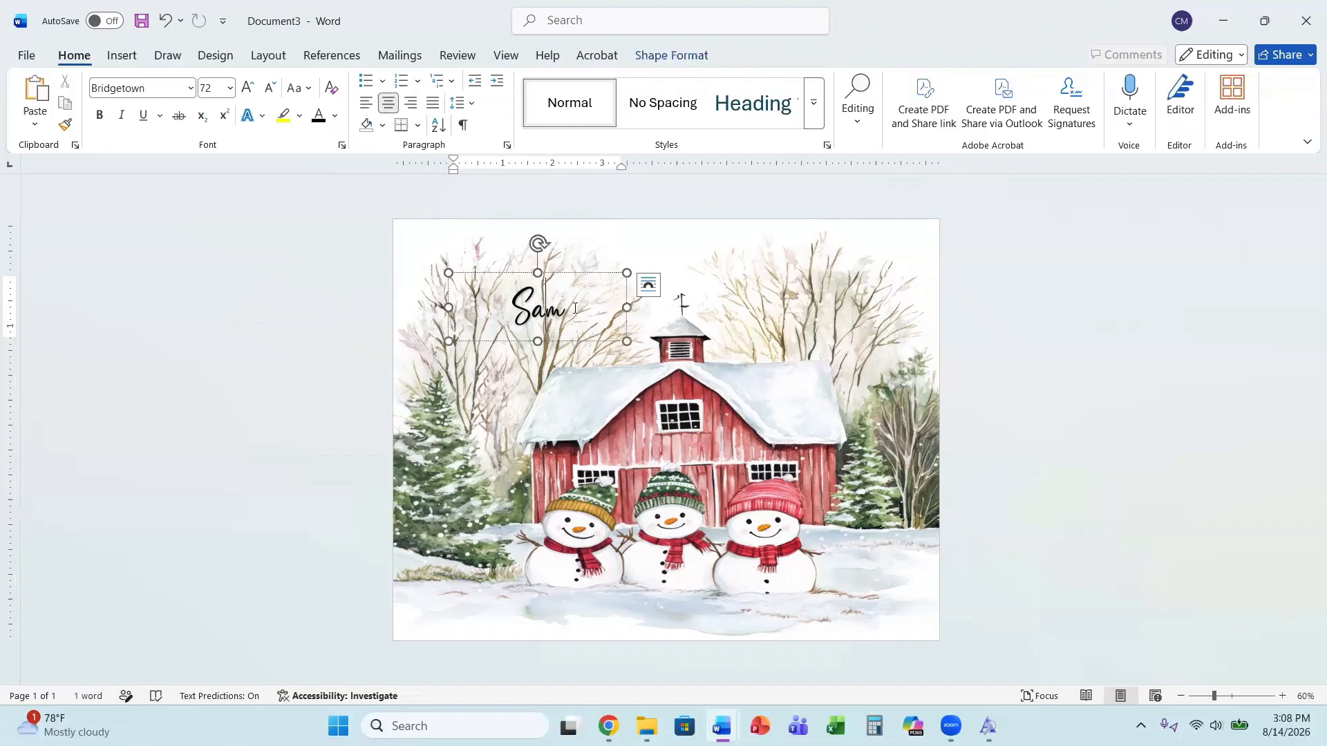
click(1159, 412)
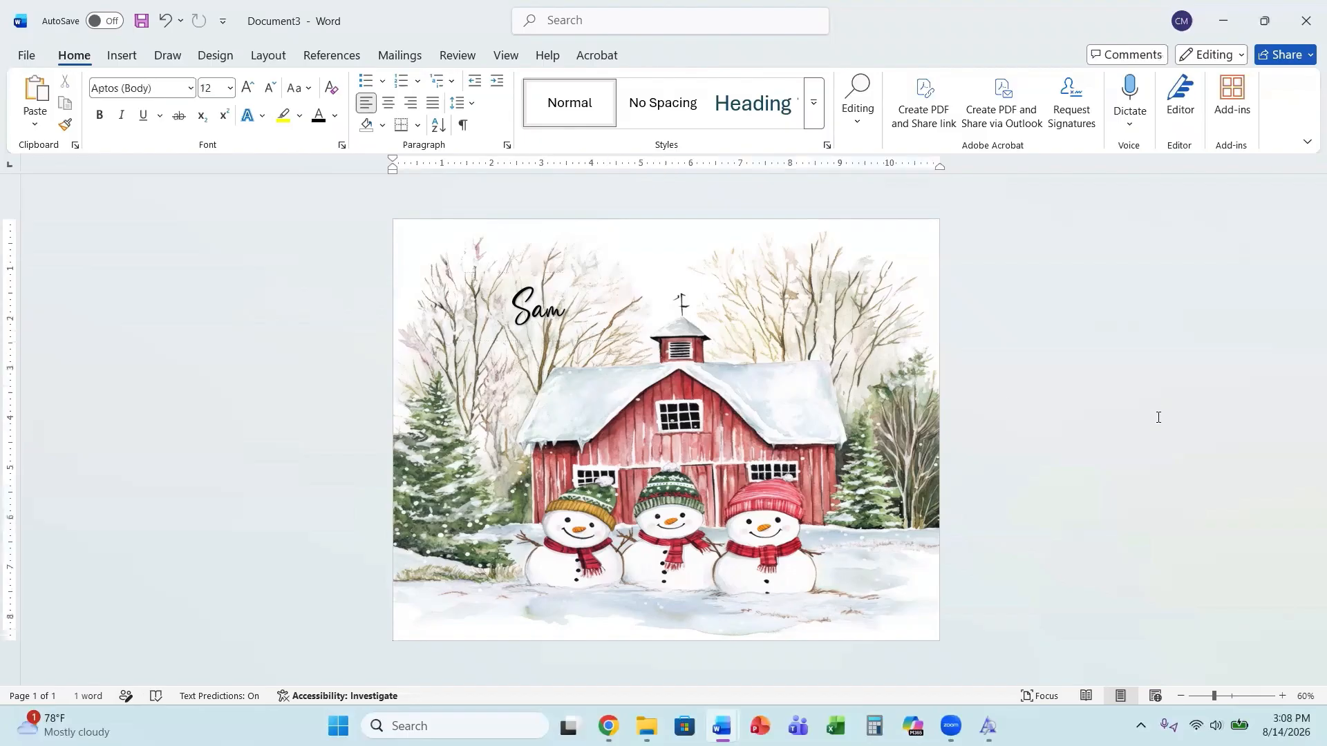